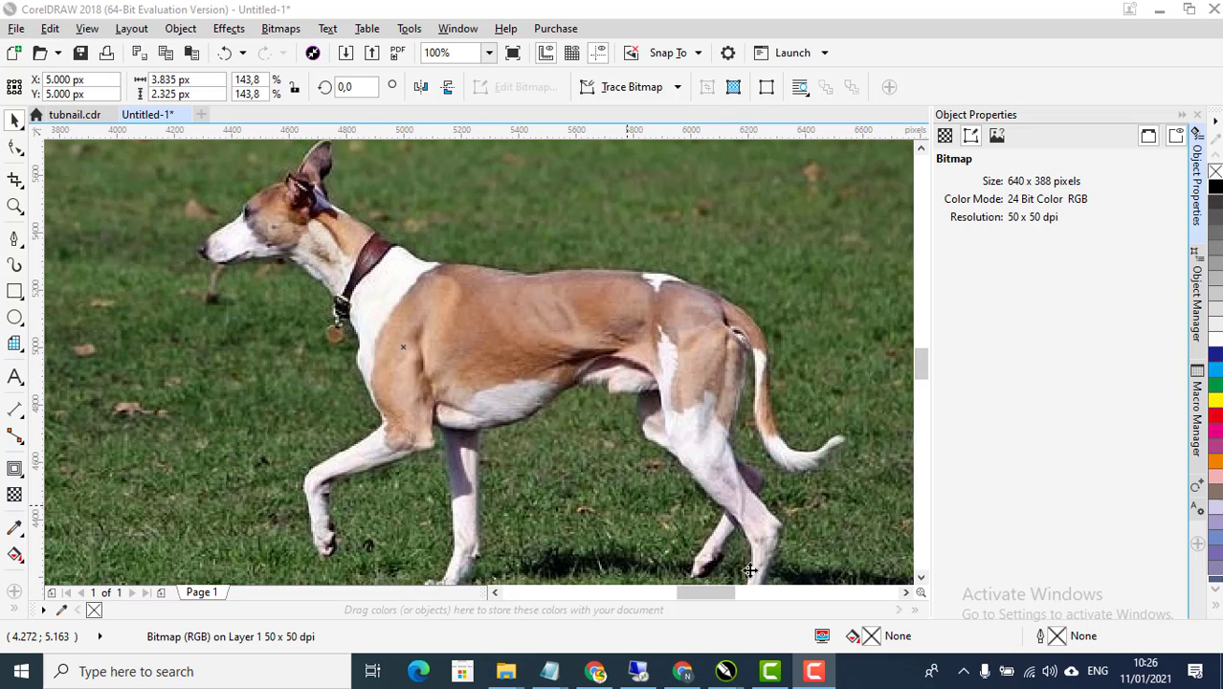
Trace the dog's lower head contour with the Pen tool, from the nose along the jaw and throat to the collar buckle
click(14, 239)
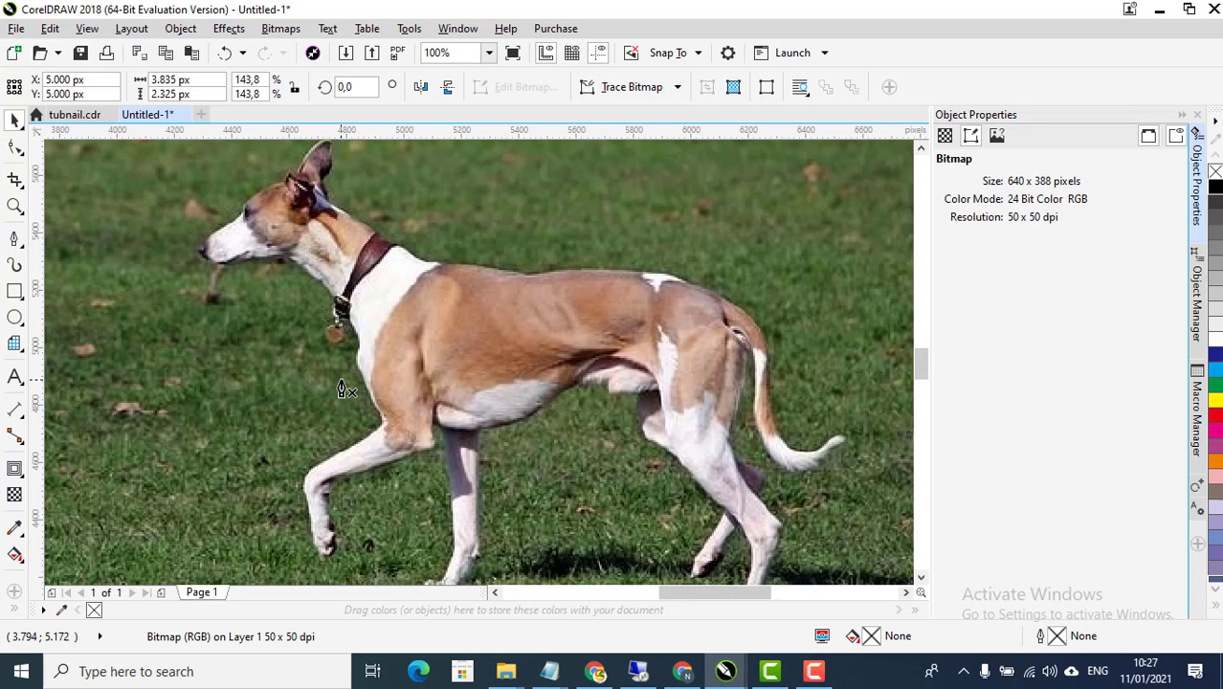
scroll(342, 389, down, 2)
scroll(287, 301, up, 5)
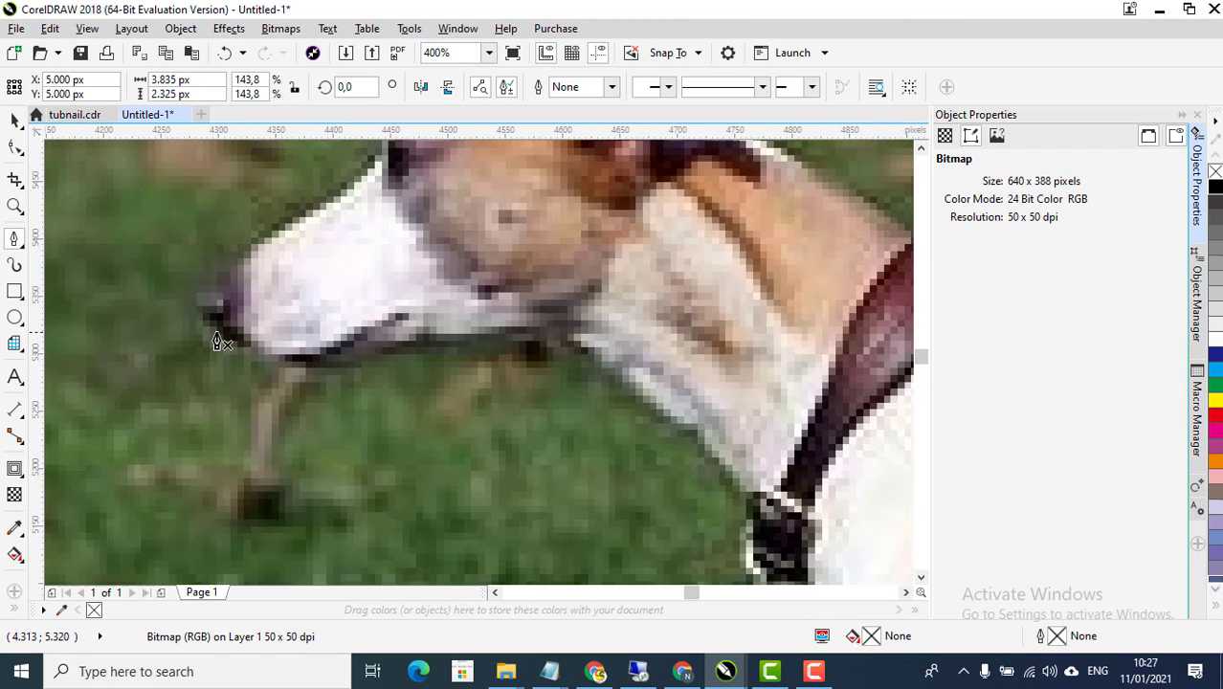
click(212, 336)
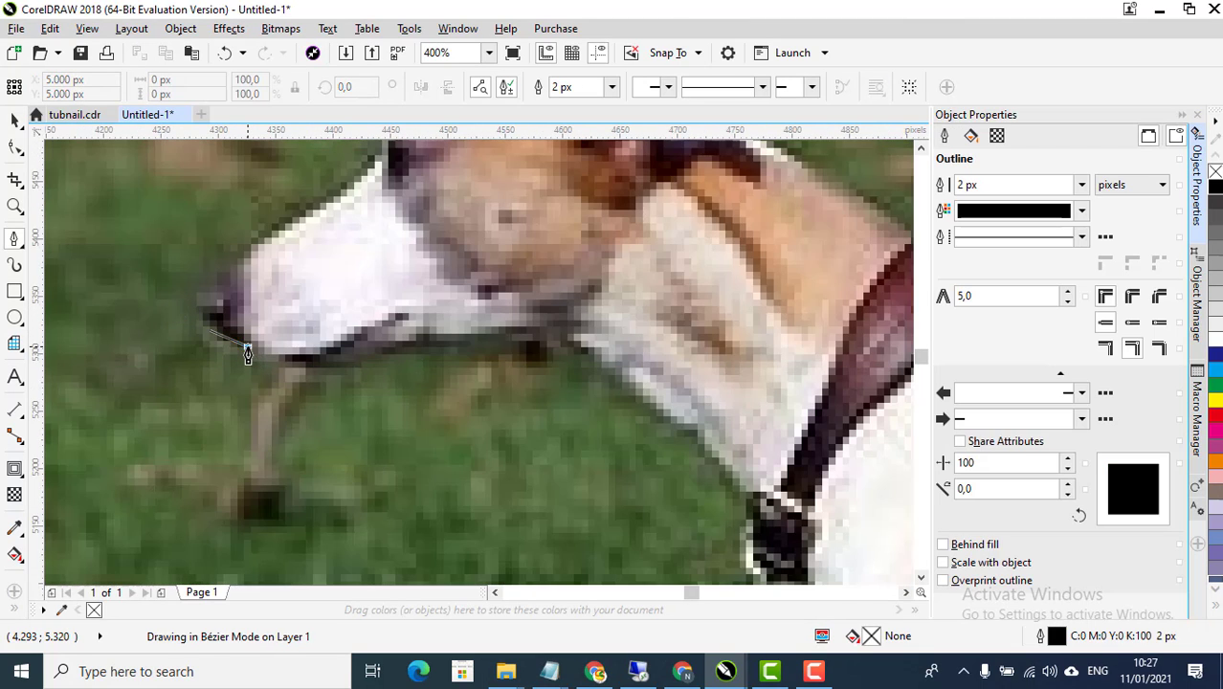
click(252, 351)
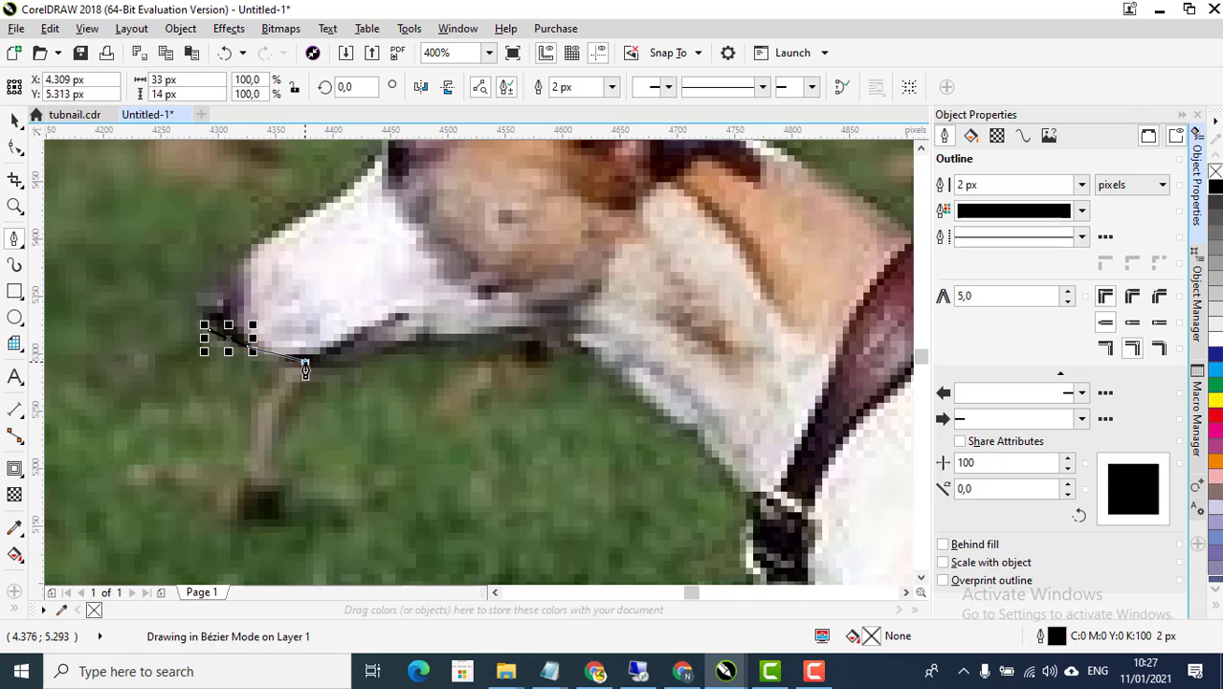
click(305, 362)
click(469, 351)
click(580, 347)
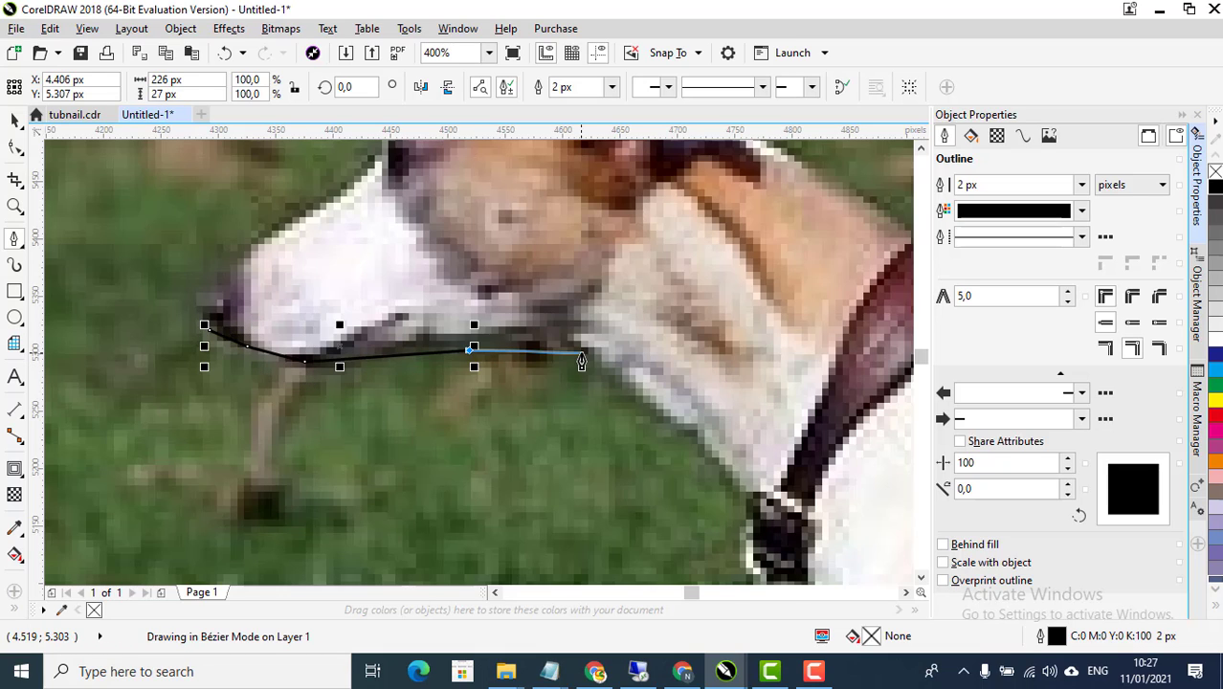
click(692, 435)
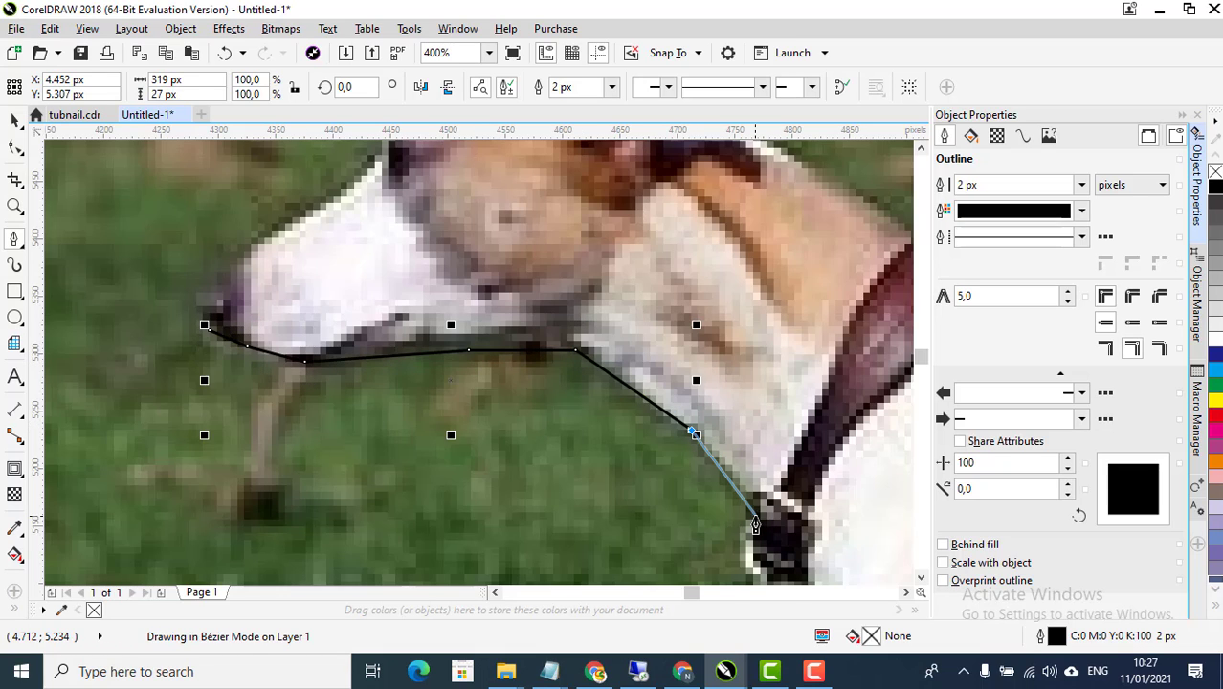
drag(750, 497, 486, 364)
Continue the path from the collar buckle down the dog's chest to the top of the raised front leg
scroll(486, 363, down, 3)
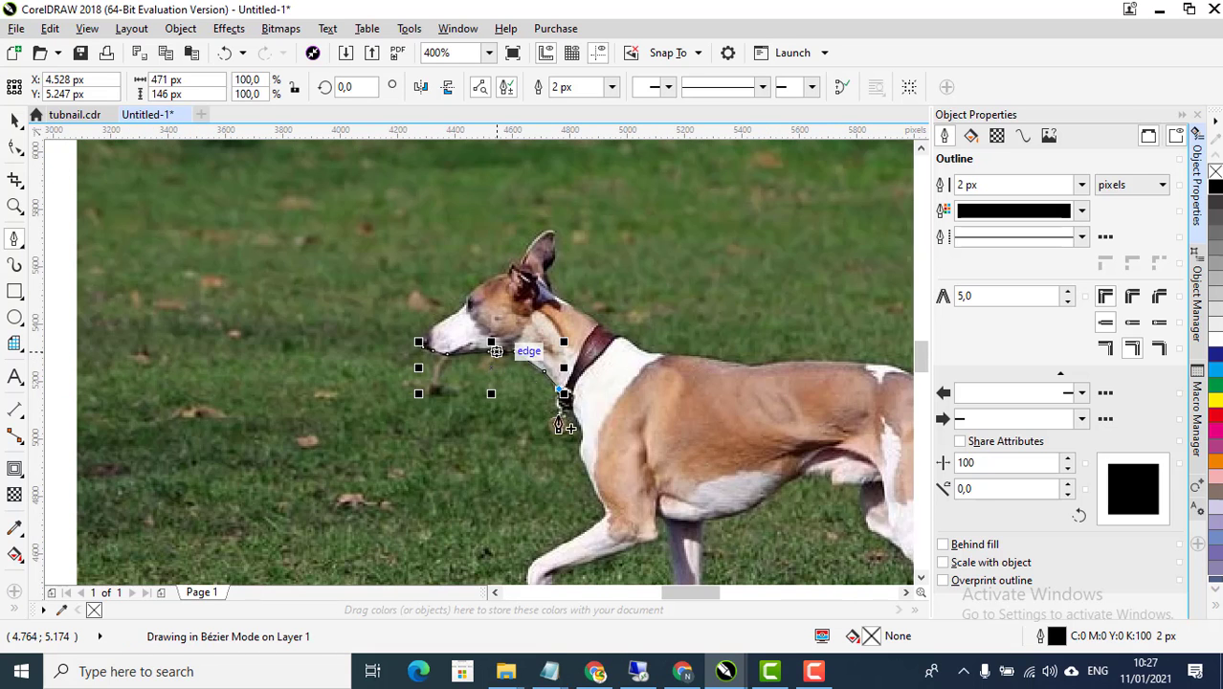
scroll(559, 402, up, 3)
click(644, 446)
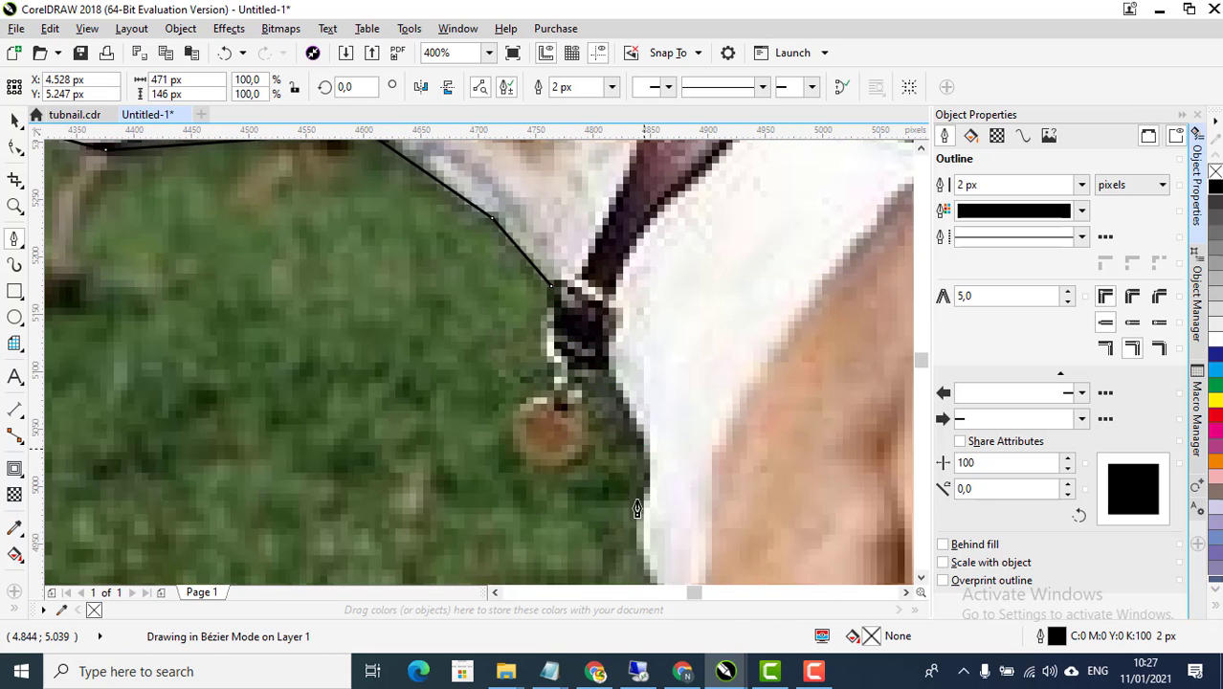
click(633, 528)
scroll(633, 528, down, 3)
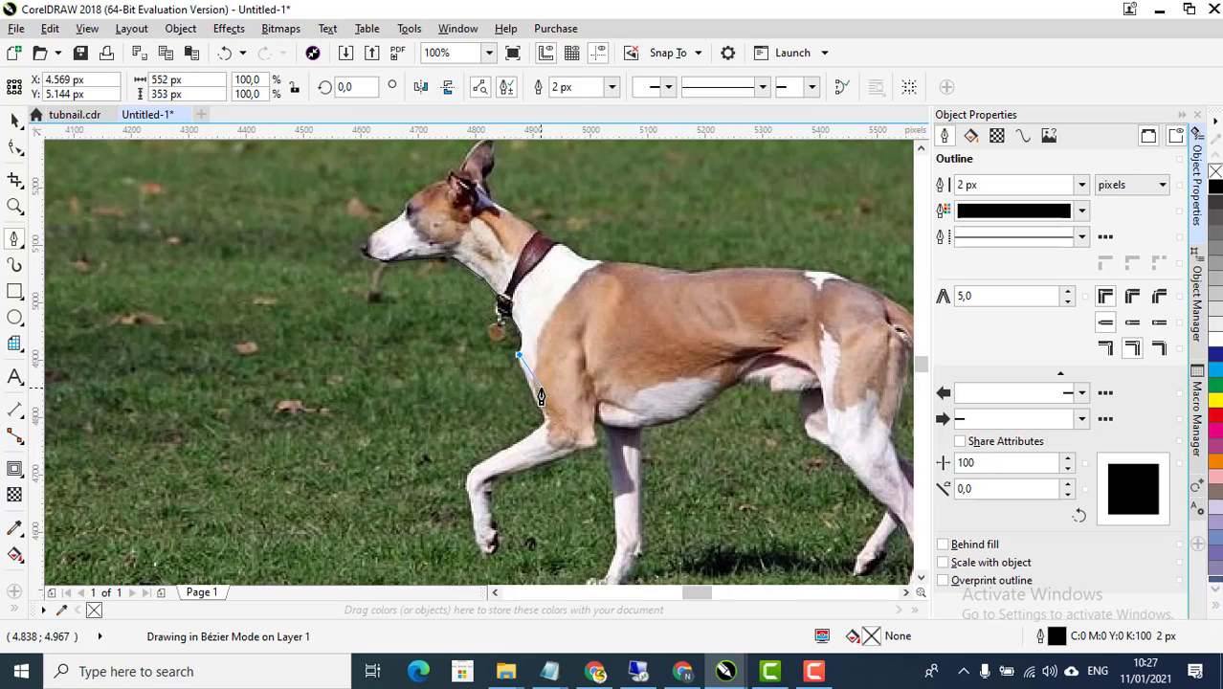
scroll(560, 517, up, 3)
click(561, 516)
Trace the front edge of the raised front leg over the bent joint and down to the tip of the paw
scroll(560, 517, down, 3)
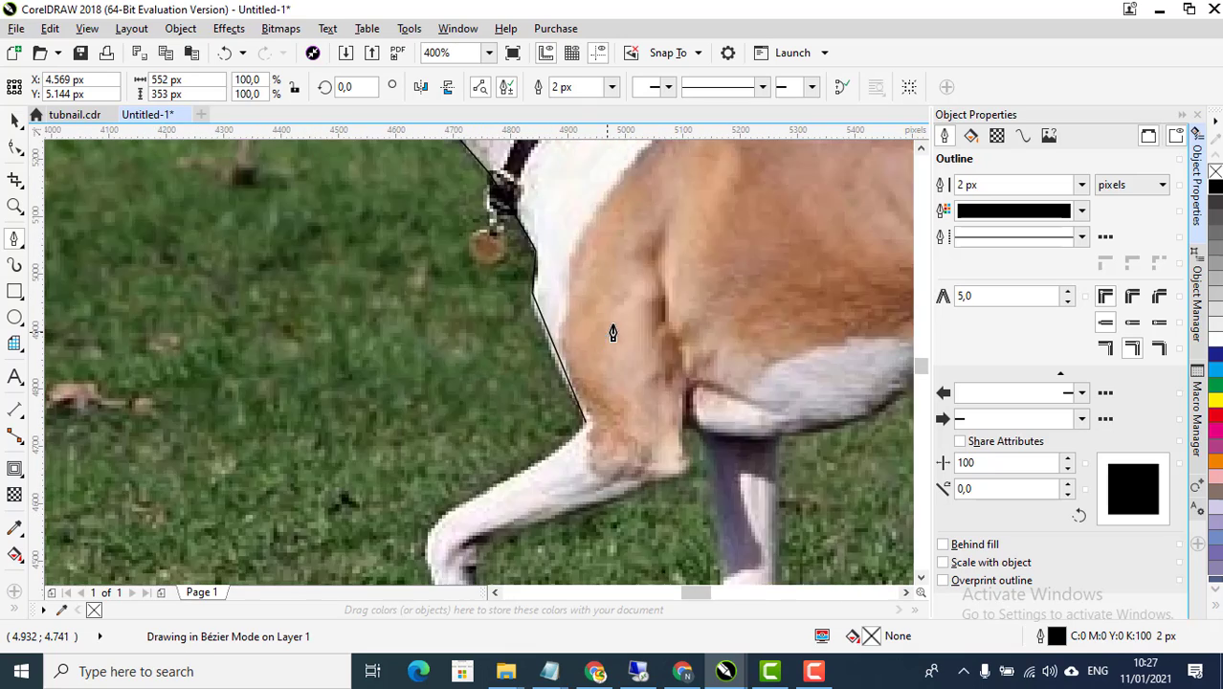
scroll(514, 416, up, 3)
click(514, 382)
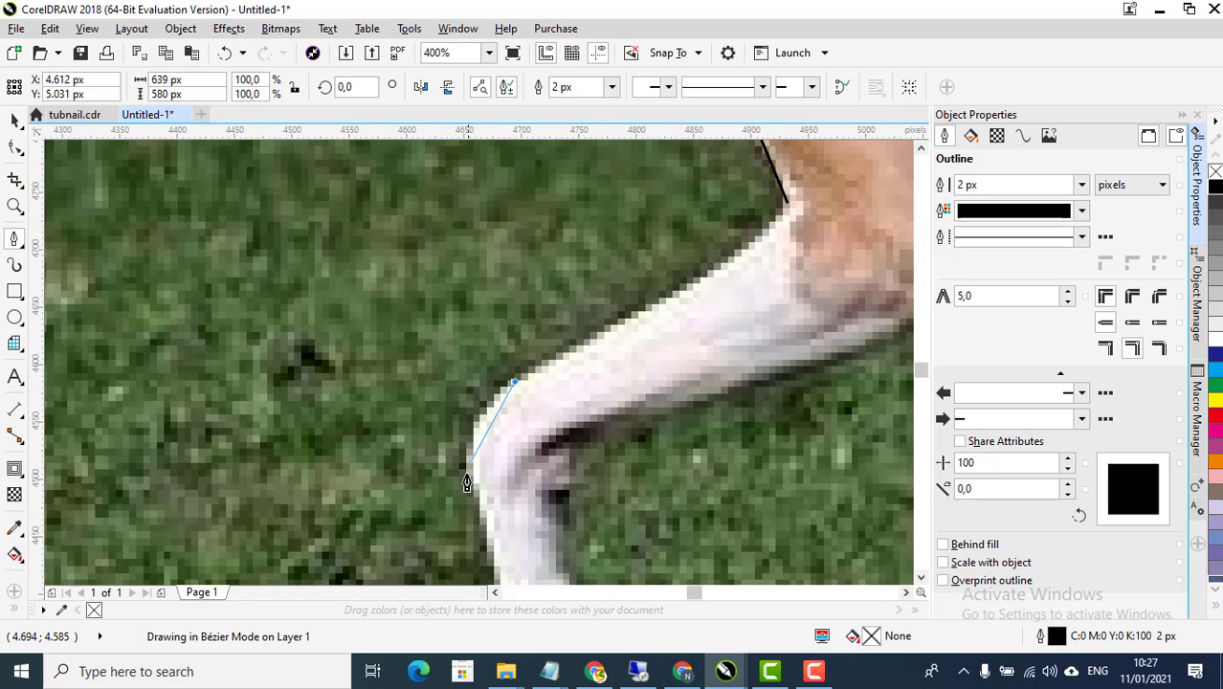
click(470, 488)
scroll(470, 487, down, 3)
scroll(468, 485, up, 3)
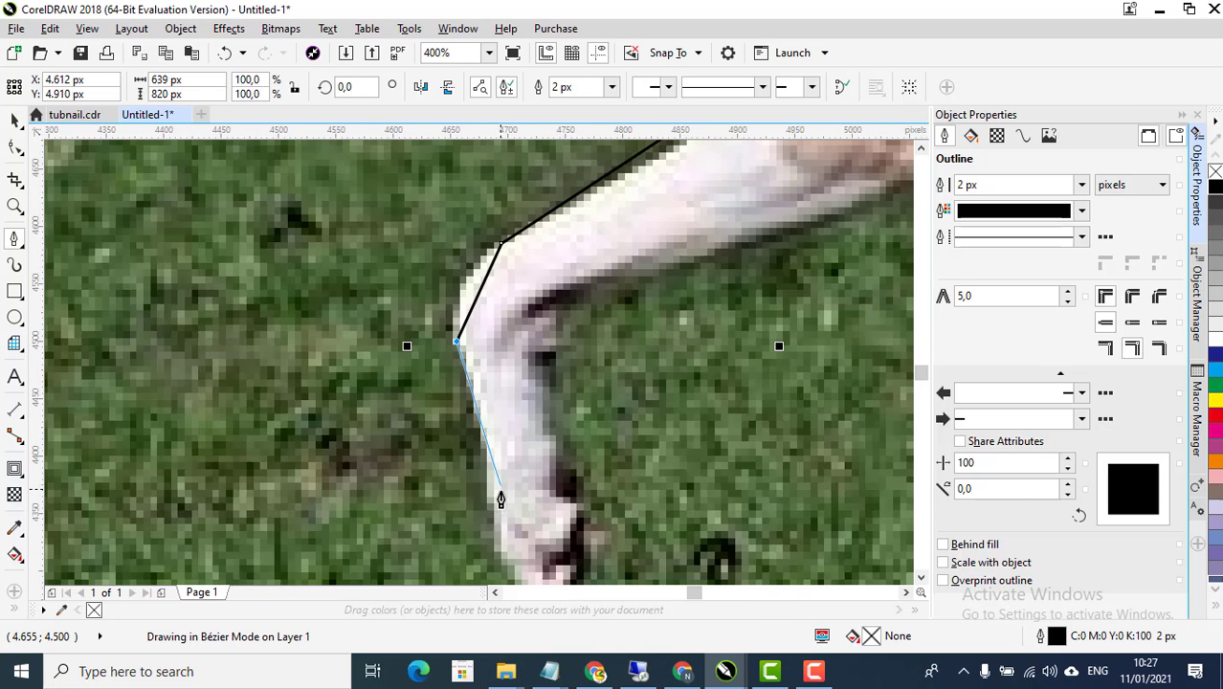
scroll(466, 483, down, 3)
scroll(487, 507, up, 3)
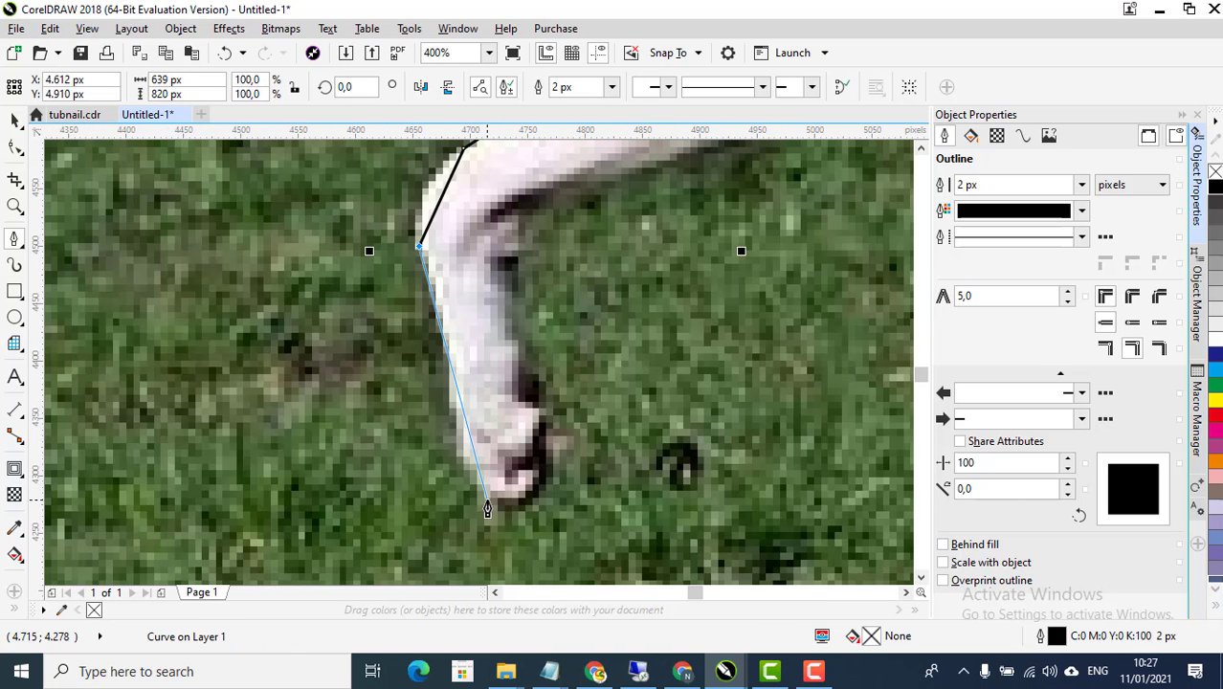
click(494, 509)
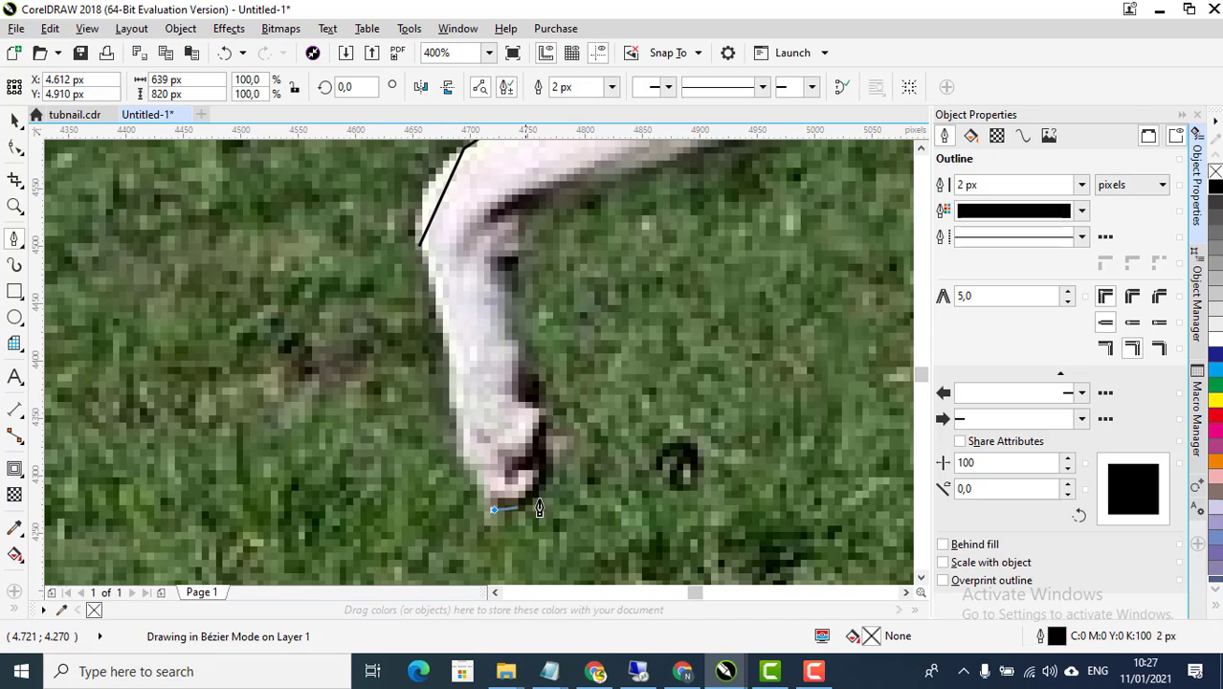
Trace around the raised front paw and up the rear edge of the lower leg to the inner bend
drag(540, 465, 533, 457)
click(533, 448)
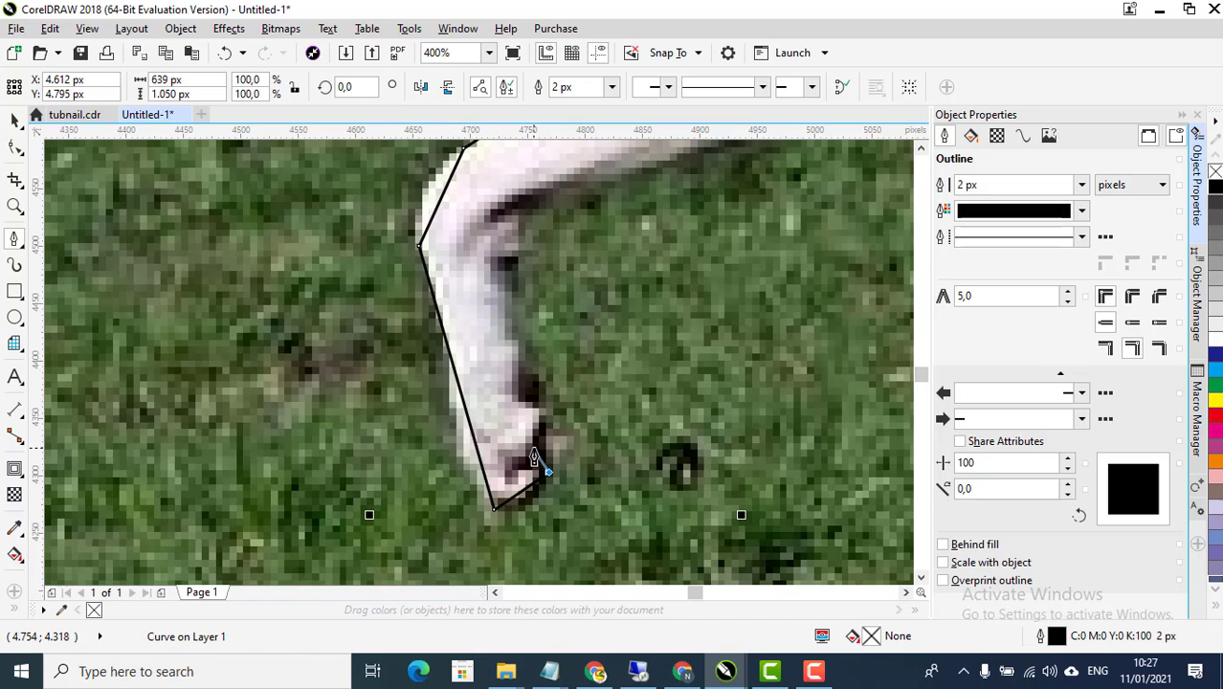
click(543, 408)
click(516, 385)
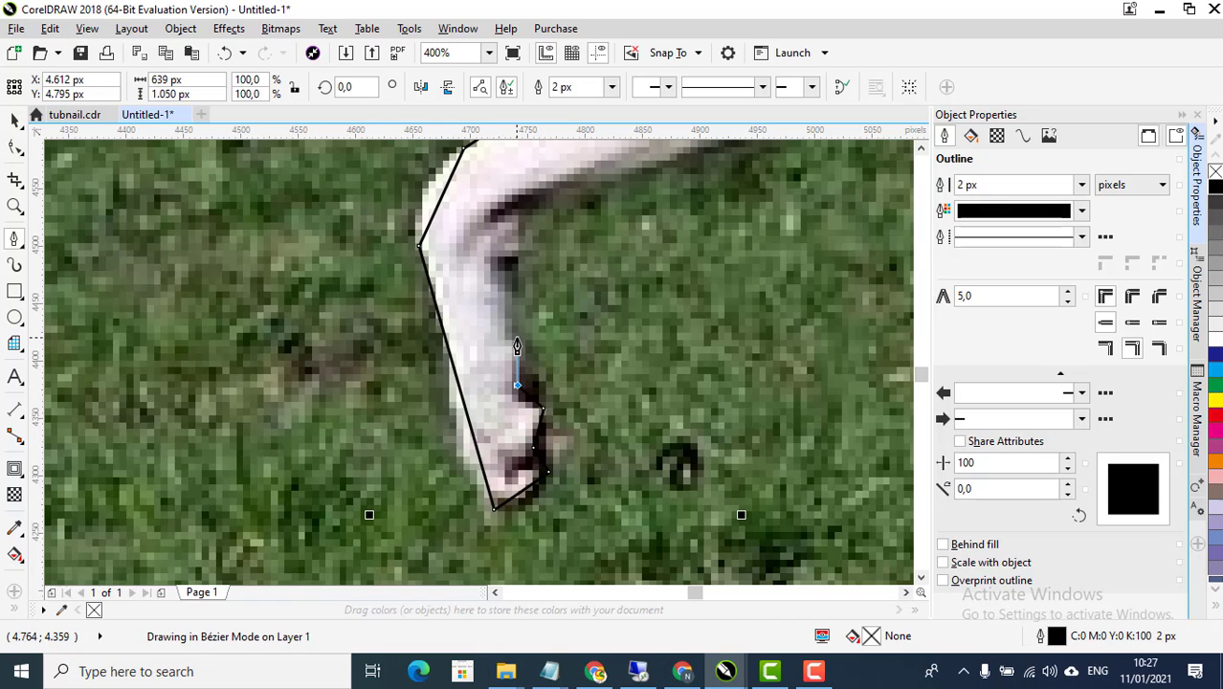
click(515, 335)
click(505, 257)
Continue the path along the underside of the raised front leg to the elbow and up to the body
scroll(470, 349, down, 2)
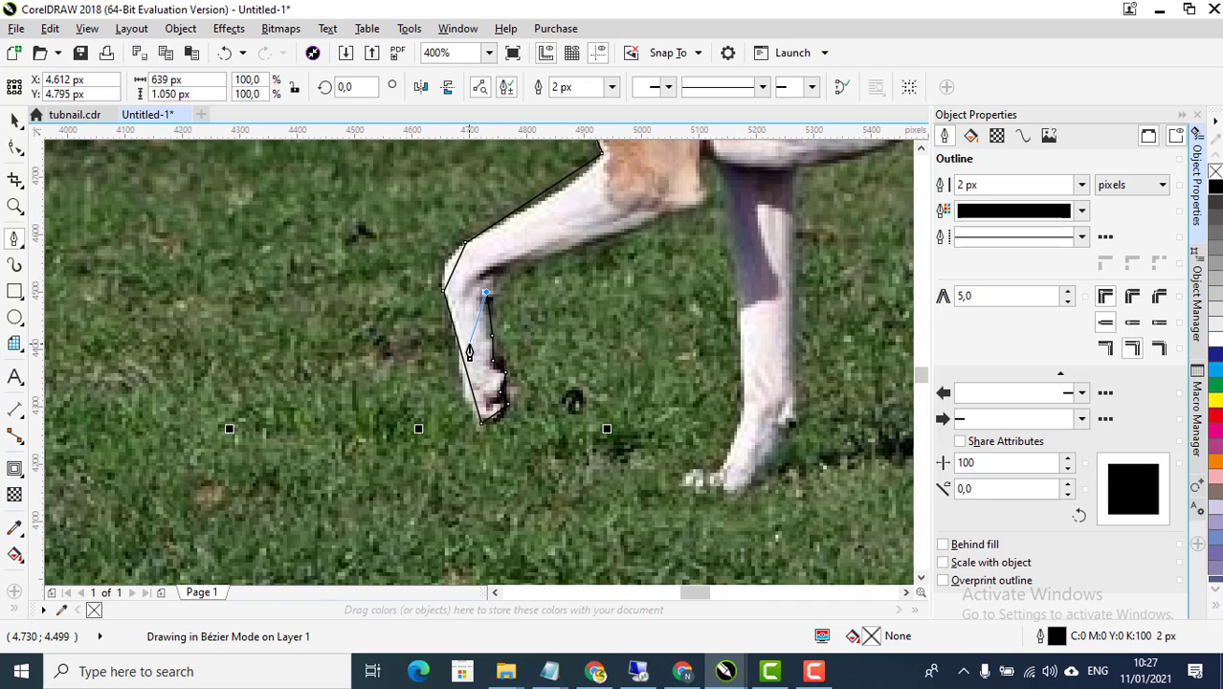
scroll(388, 355, up, 2)
scroll(393, 448, up, 2)
scroll(392, 448, down, 3)
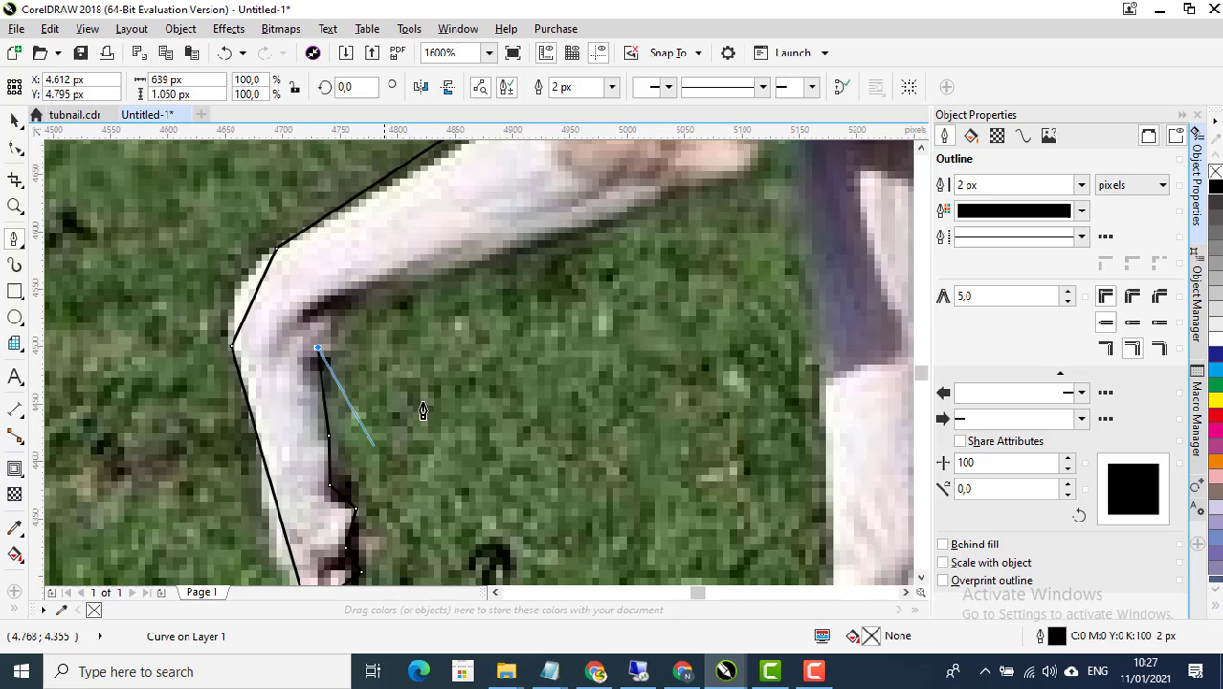
click(742, 182)
scroll(333, 504, down, 2)
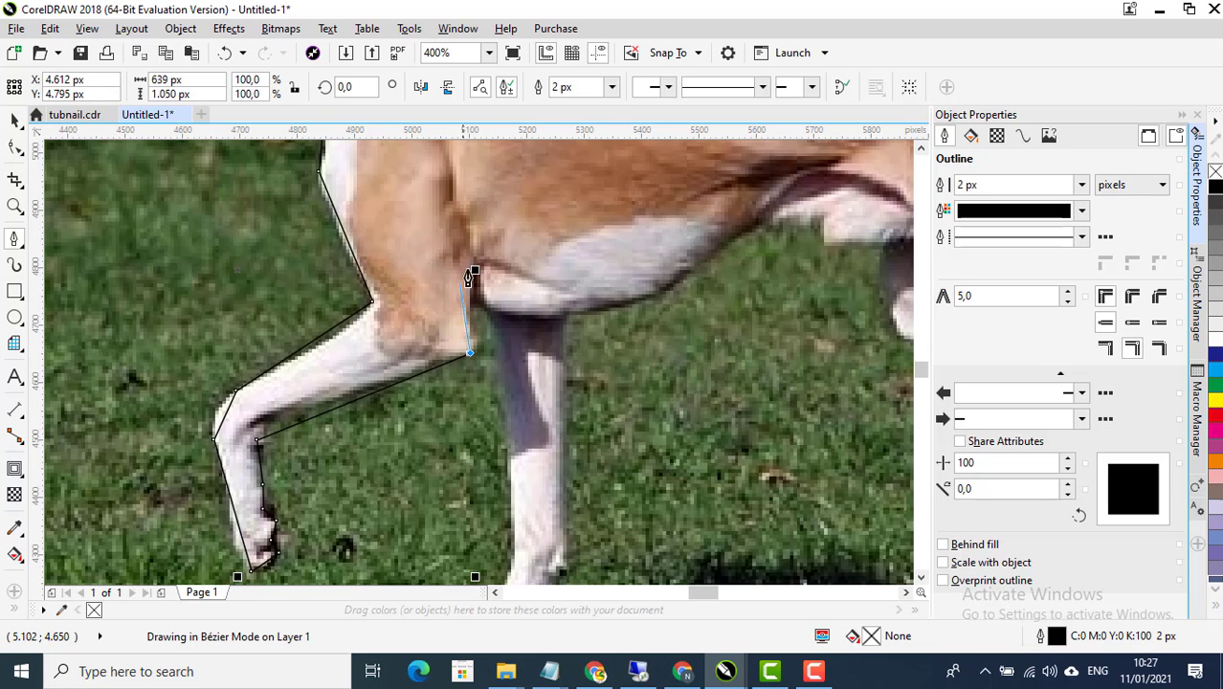
scroll(470, 273, up, 2)
click(467, 382)
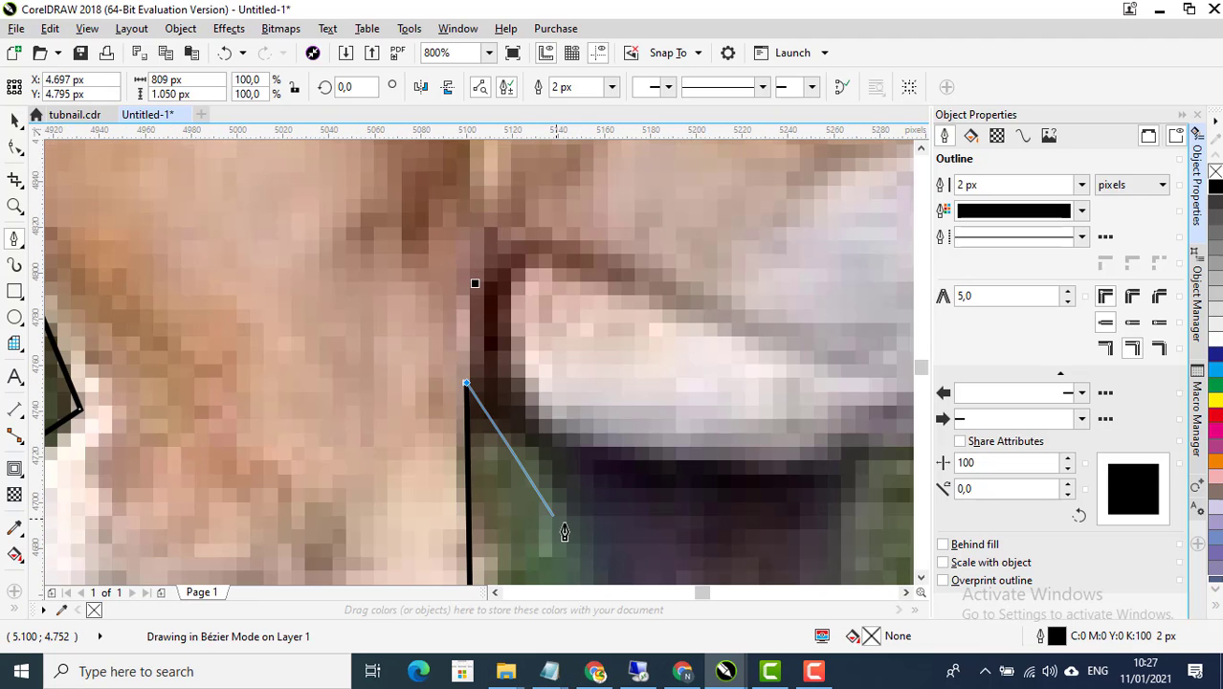
Trace the front edge of the standing front leg from the body down to the top of the paw
click(568, 526)
scroll(477, 159, down, 2)
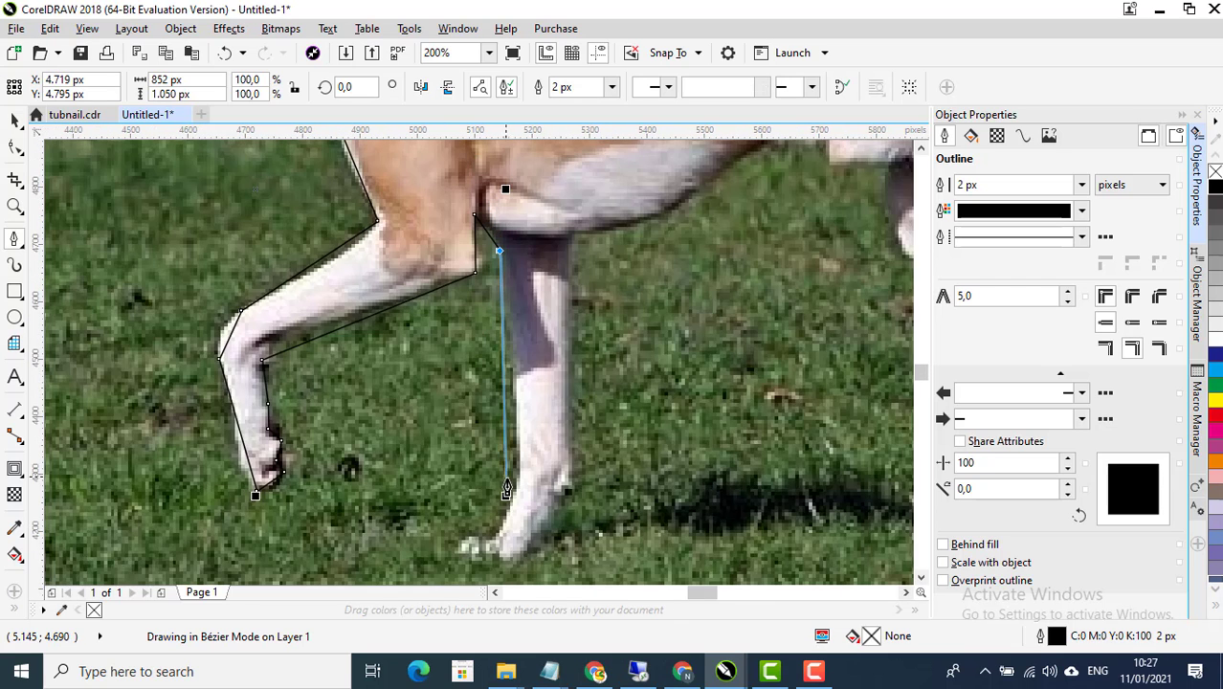
click(518, 475)
scroll(471, 570, up, 2)
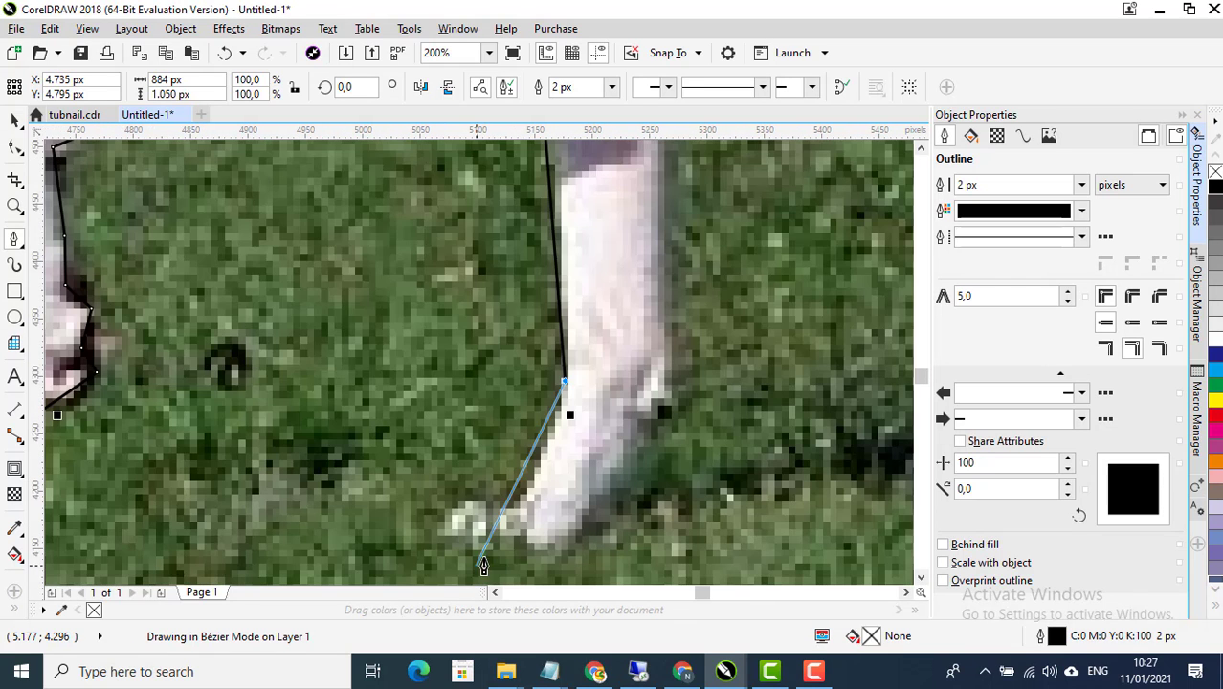
click(493, 535)
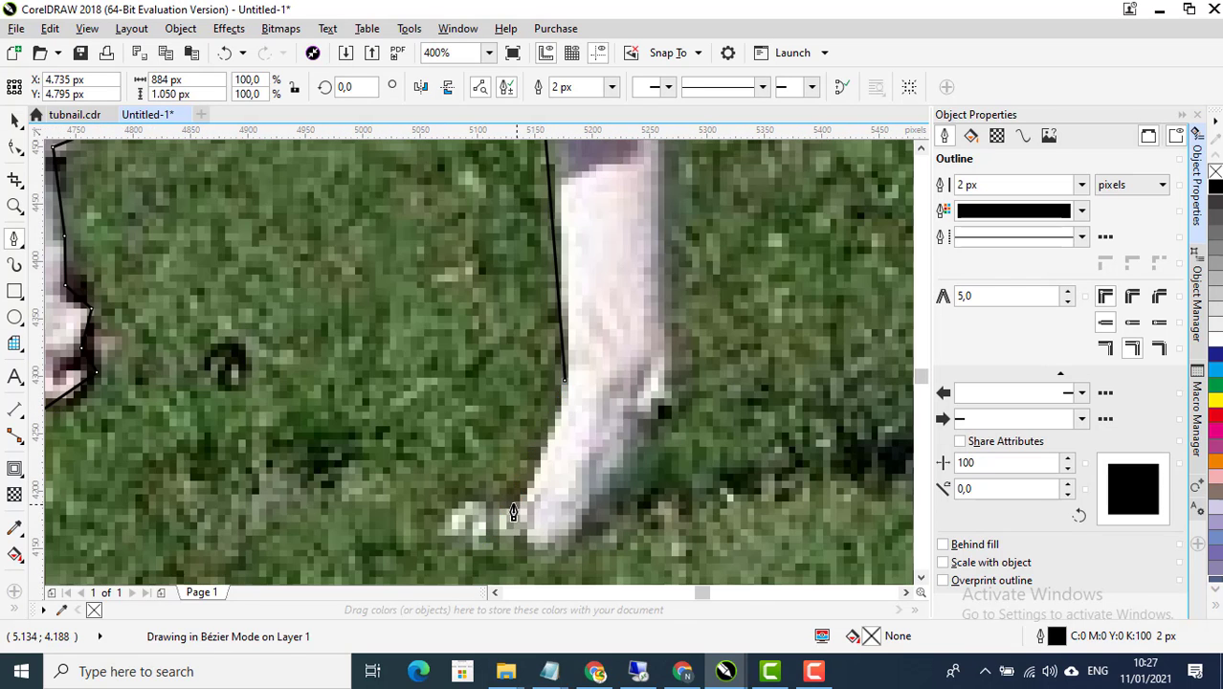
Trace around the toes and sole of the standing front paw and up to the back of the ankle
click(442, 506)
click(442, 558)
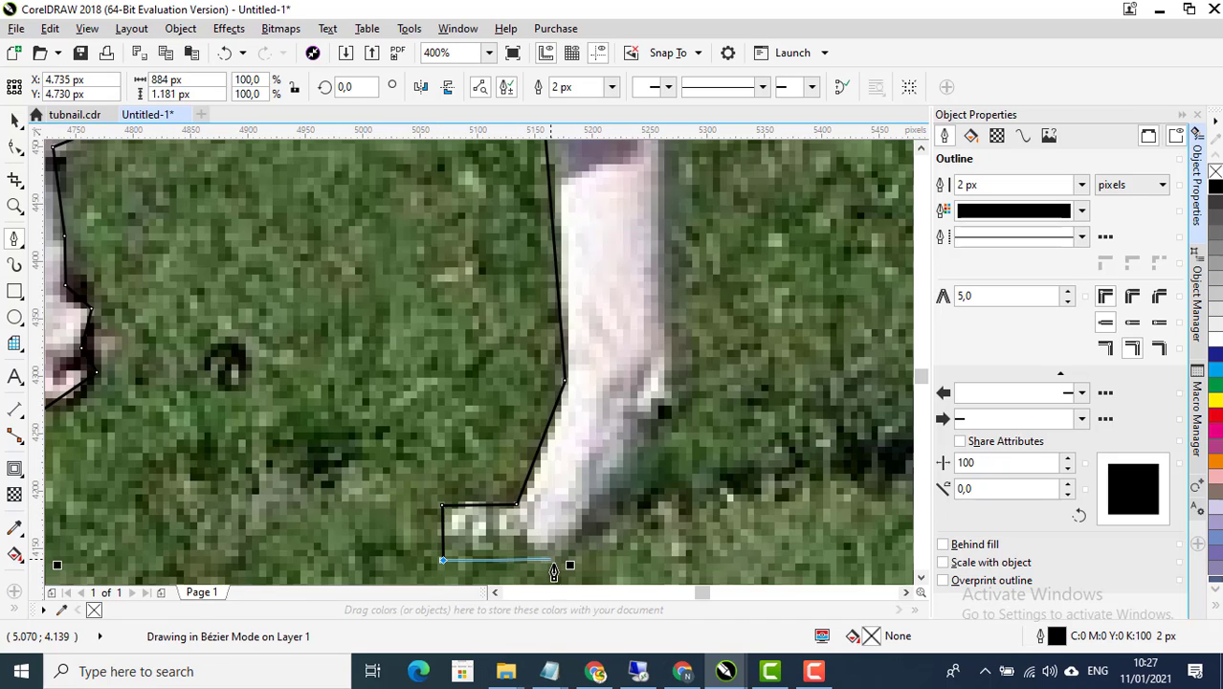
click(553, 565)
click(666, 417)
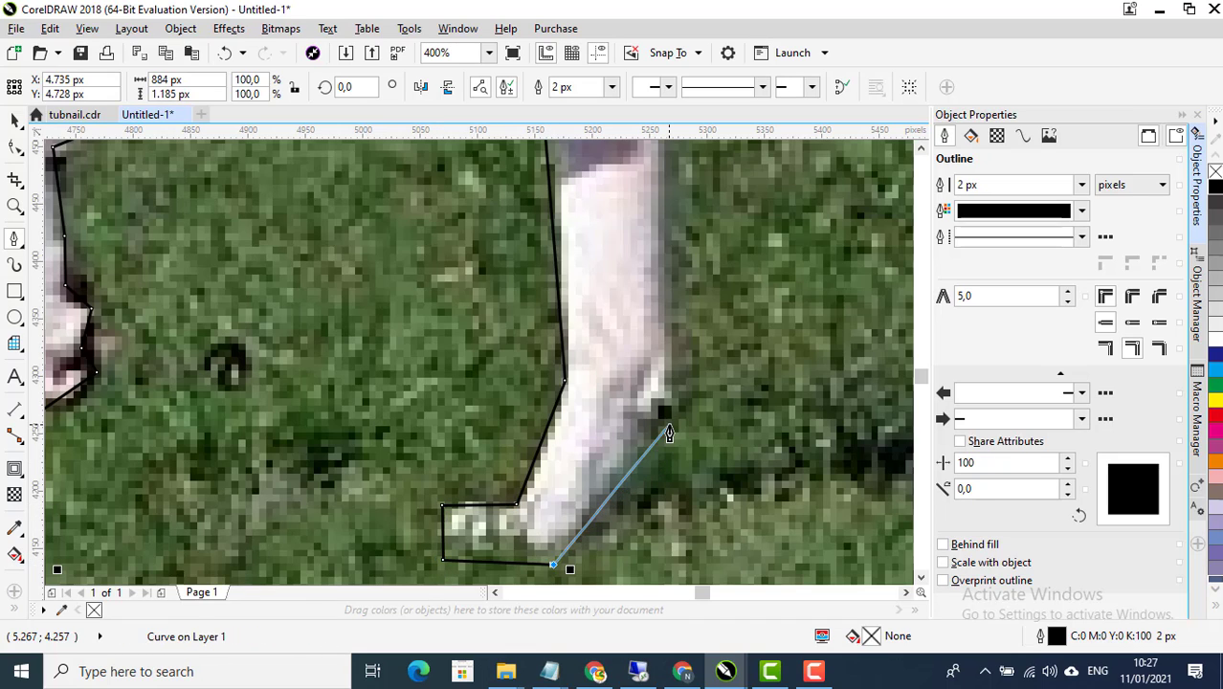
Trace the rear edge of the standing front leg from the ankle up to the belly
scroll(513, 509, down, 2)
scroll(544, 377, up, 2)
scroll(542, 378, down, 2)
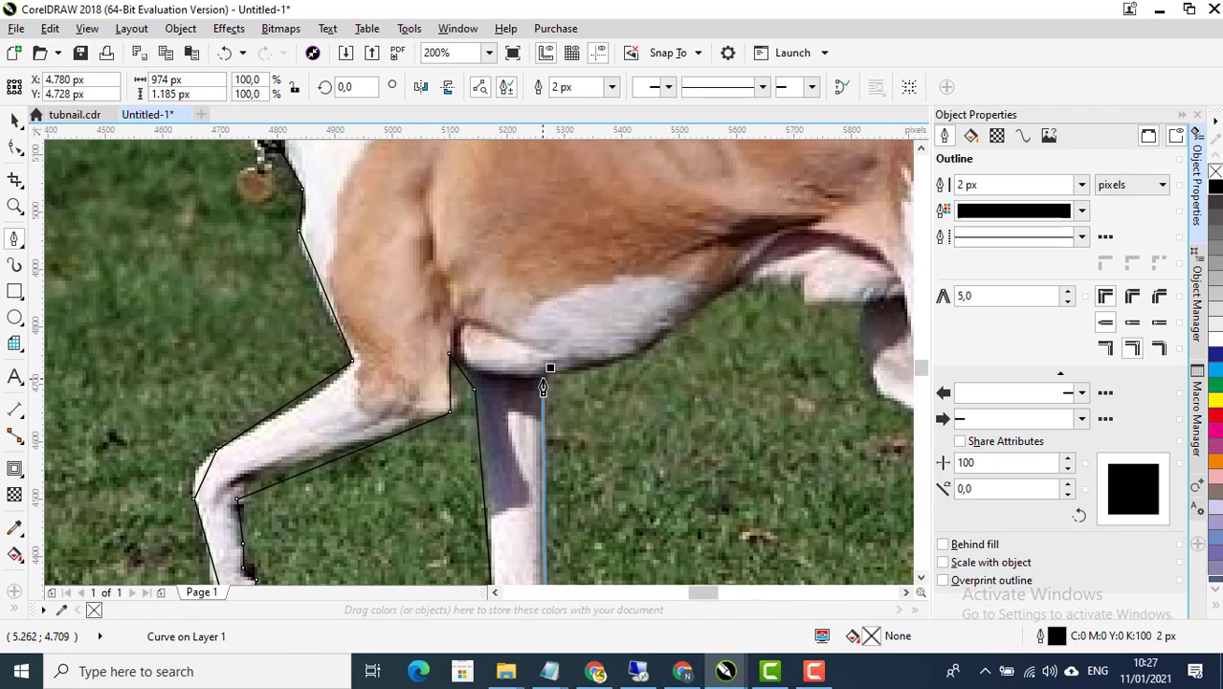
scroll(544, 382, up, 2)
click(544, 373)
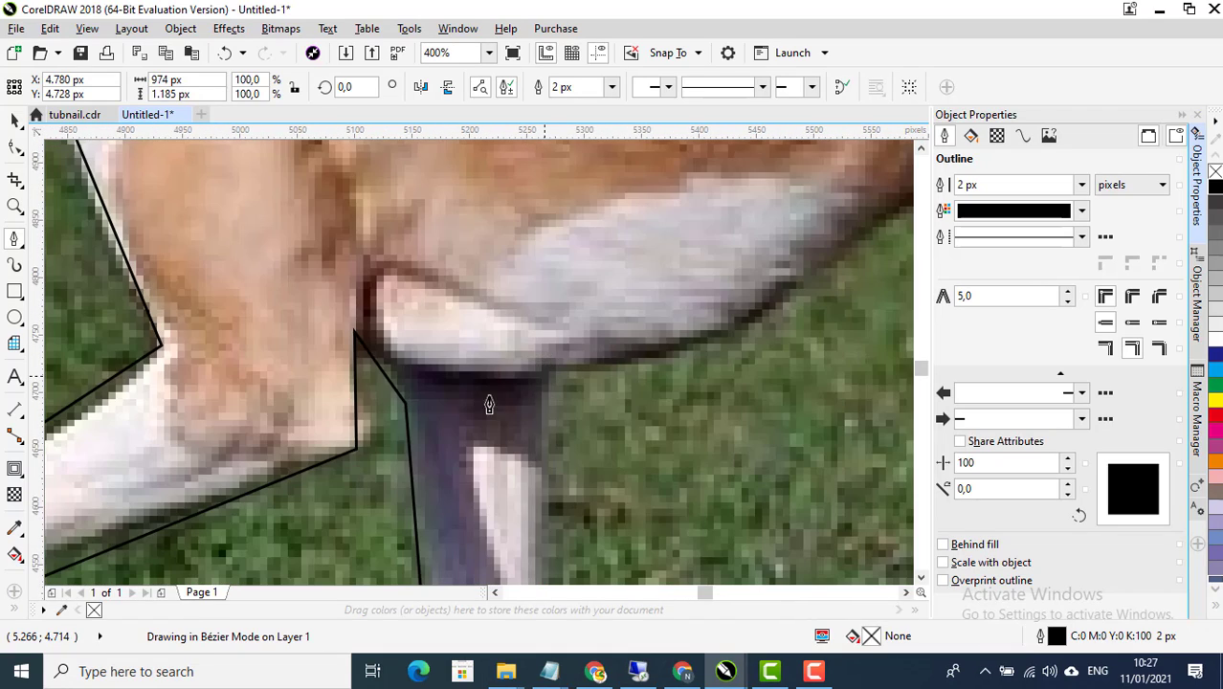
Trace the belly line from the standing front leg to the groin and down to the hind knee
scroll(472, 409, down, 2)
click(668, 321)
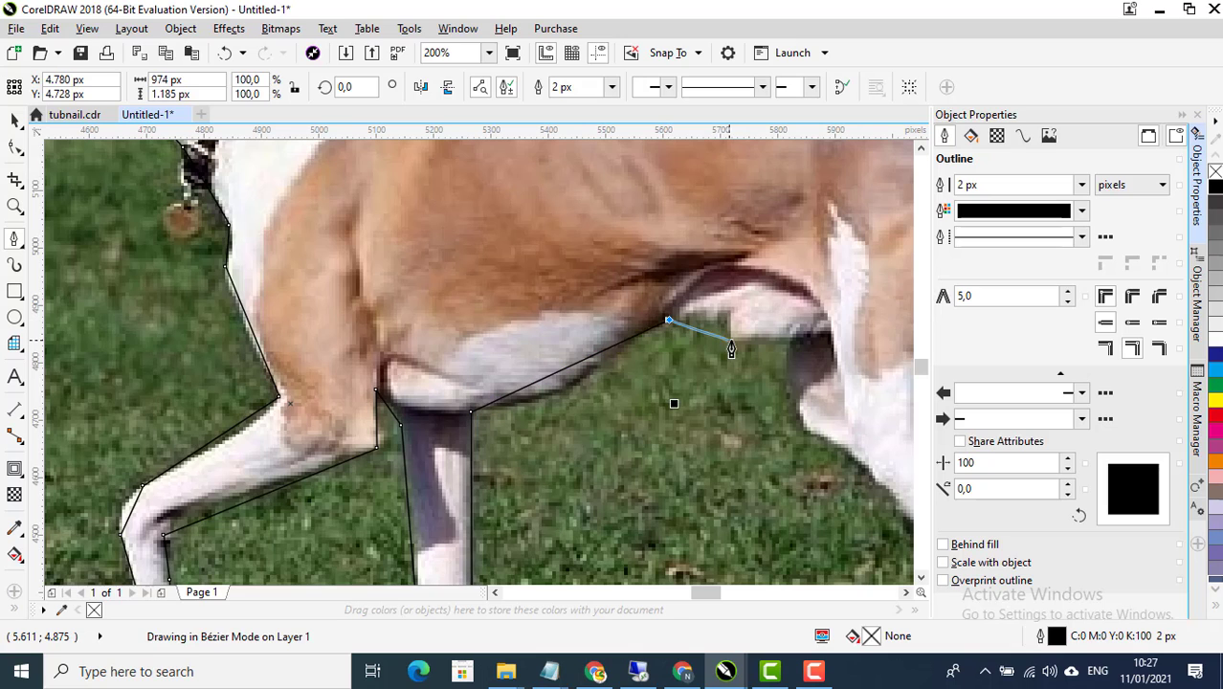
click(739, 340)
drag(788, 343, 798, 435)
Continue the path down the front of the hind thigh and along the front edge of the far hind leg
scroll(471, 366, down, 2)
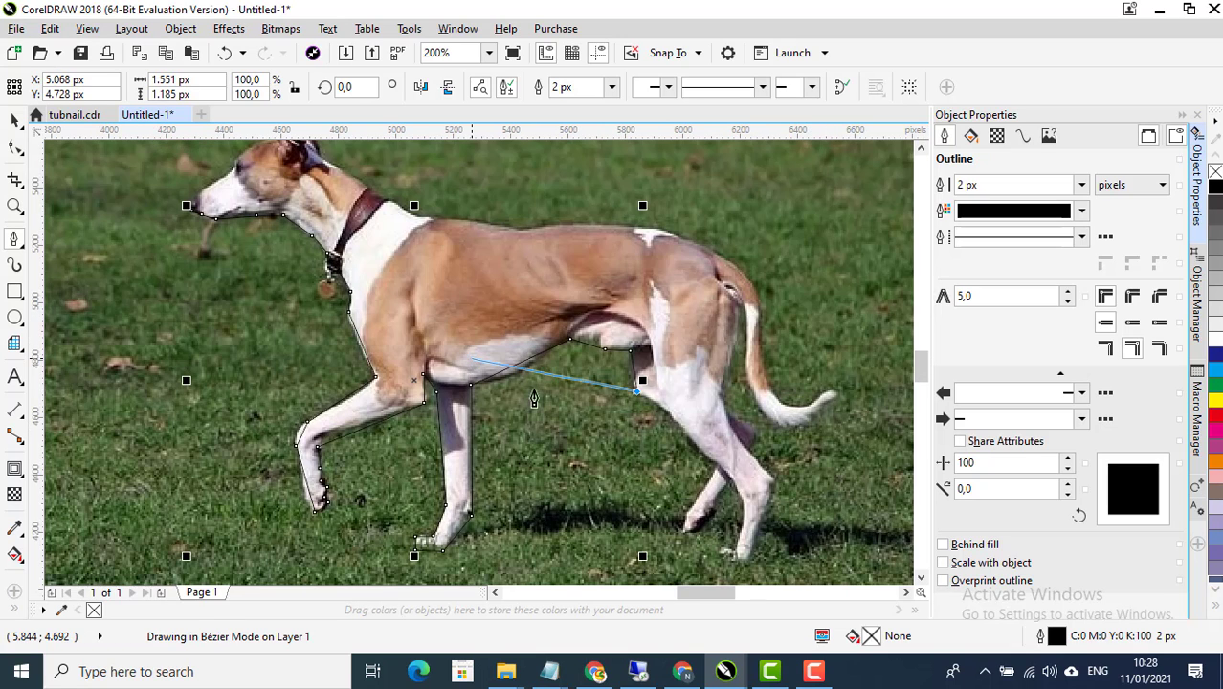
scroll(703, 420, up, 2)
click(604, 439)
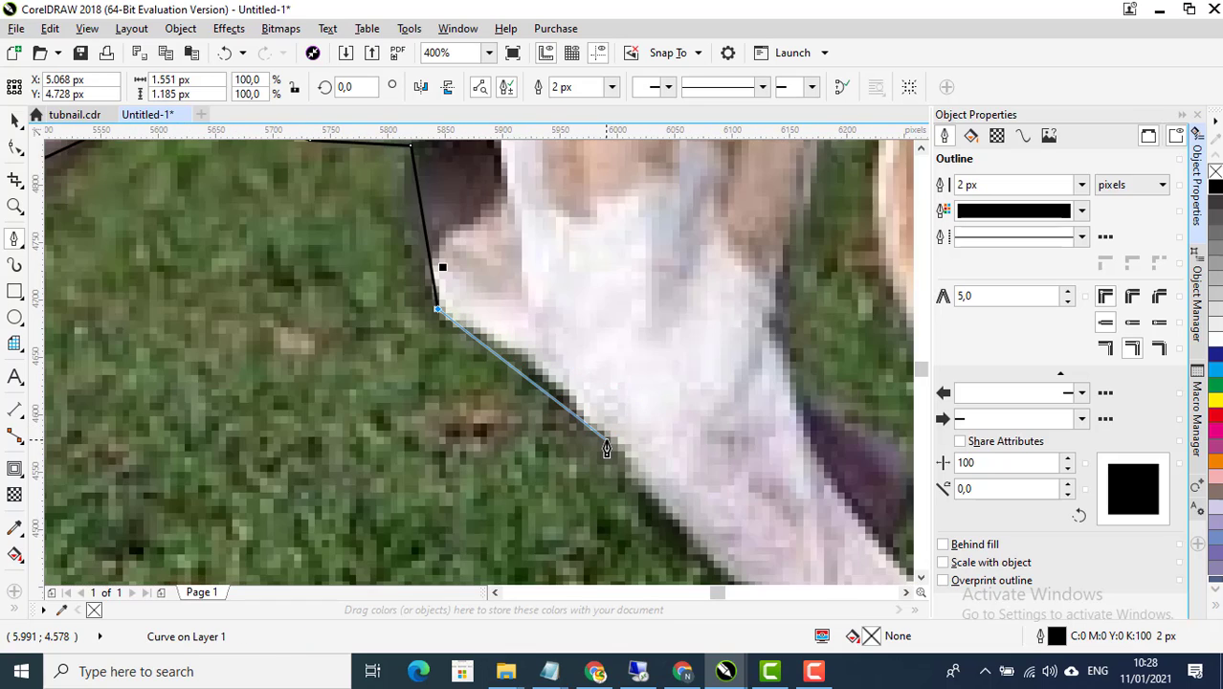
scroll(561, 315, down, 1)
scroll(562, 315, down, 1)
scroll(608, 403, up, 2)
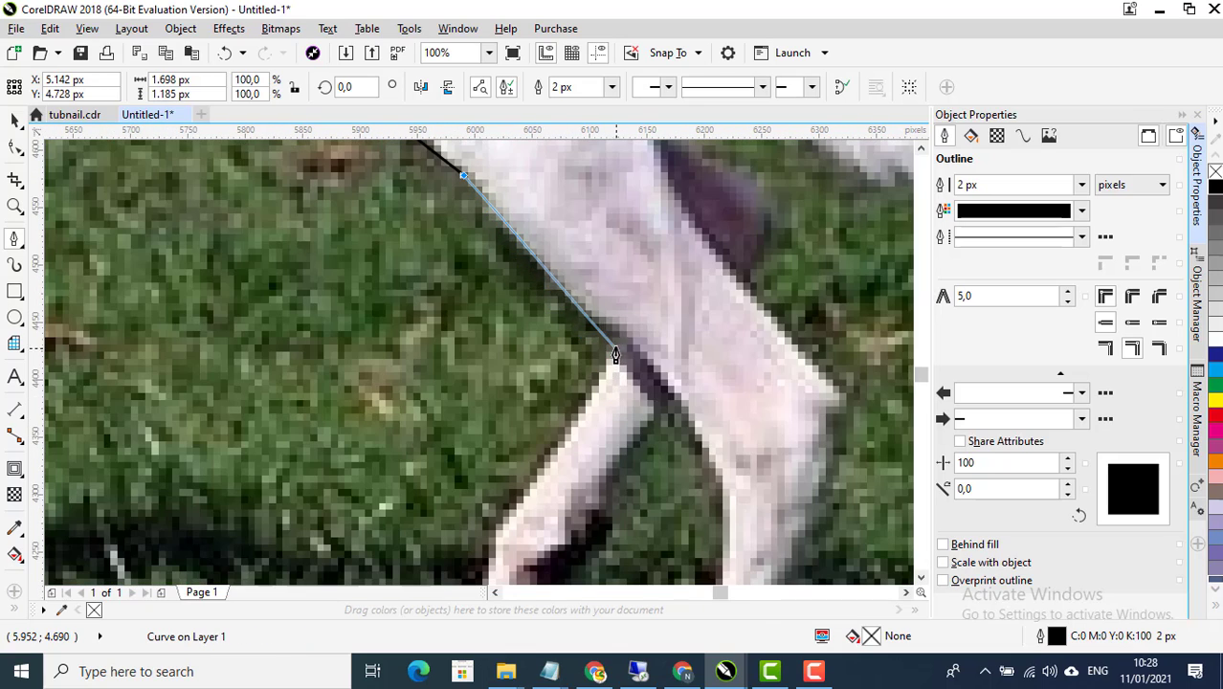
click(507, 524)
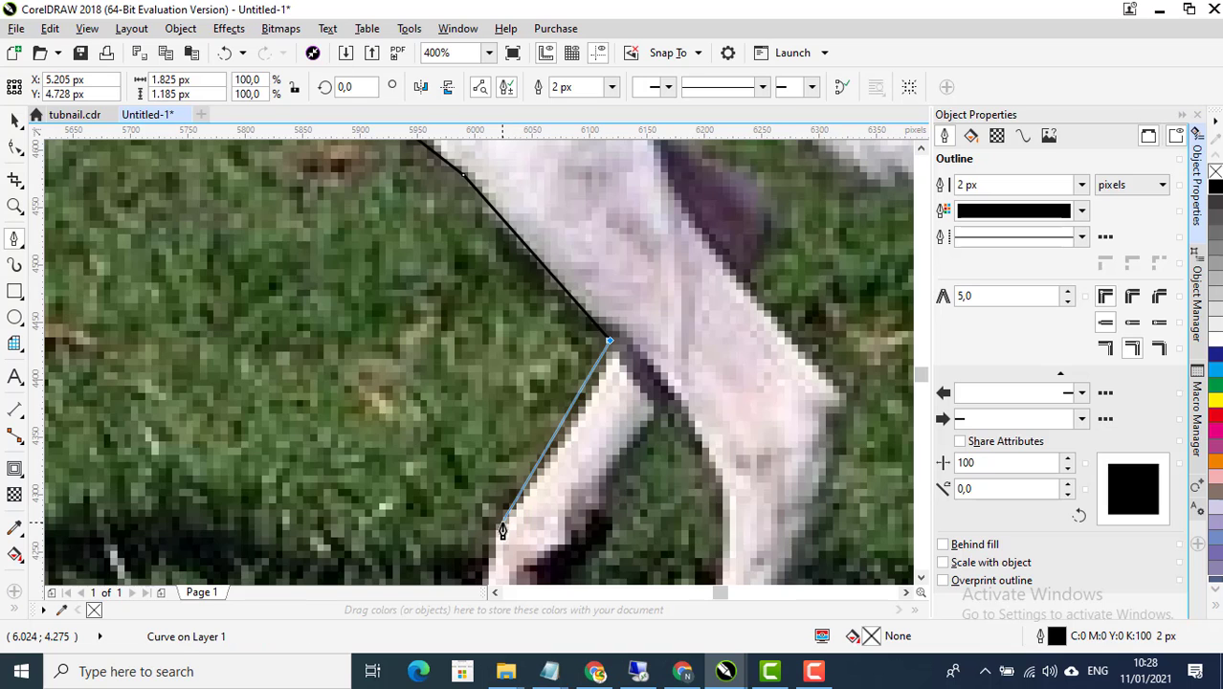
Trace around the far hind paw and up to the rear edge of its lower leg, ending the current segment
scroll(549, 335, down, 1)
scroll(548, 335, down, 1)
scroll(533, 380, up, 2)
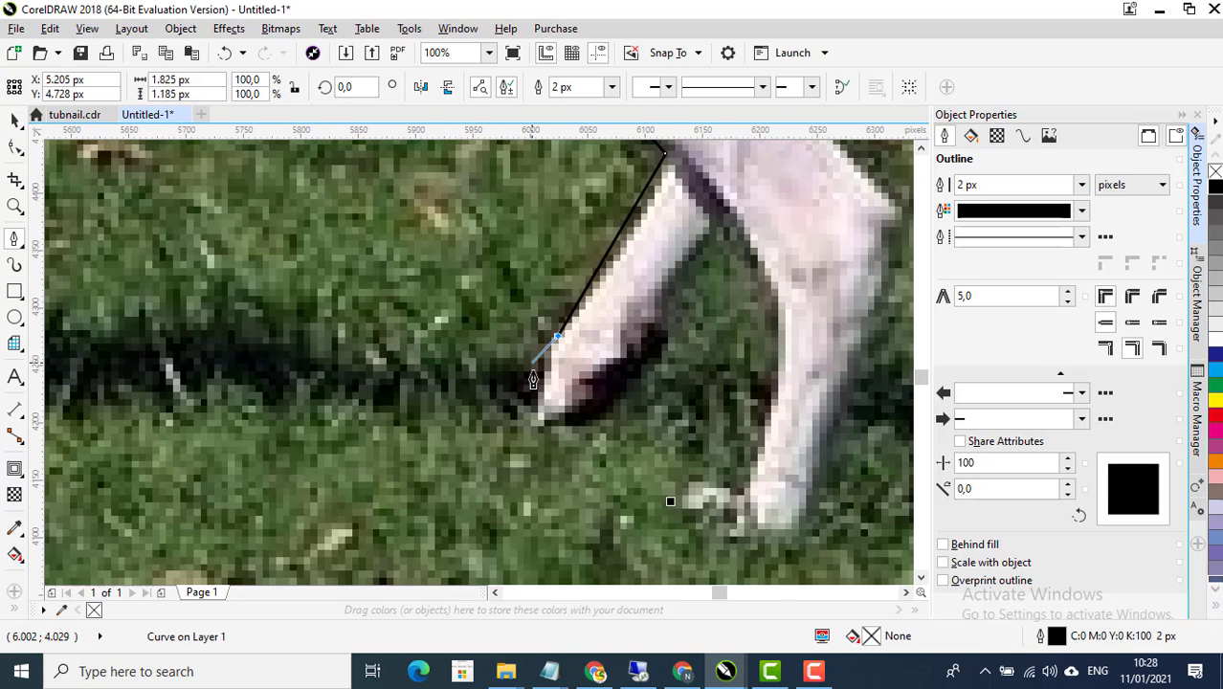
click(542, 427)
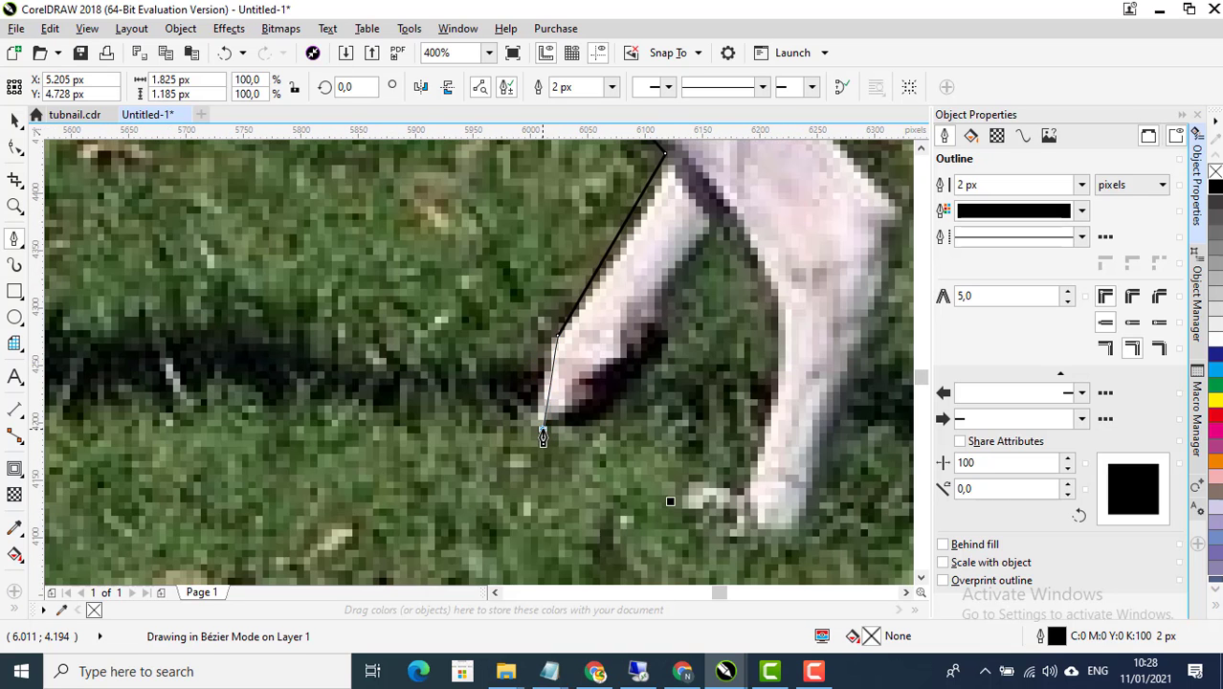
click(664, 354)
click(651, 311)
key(Escape)
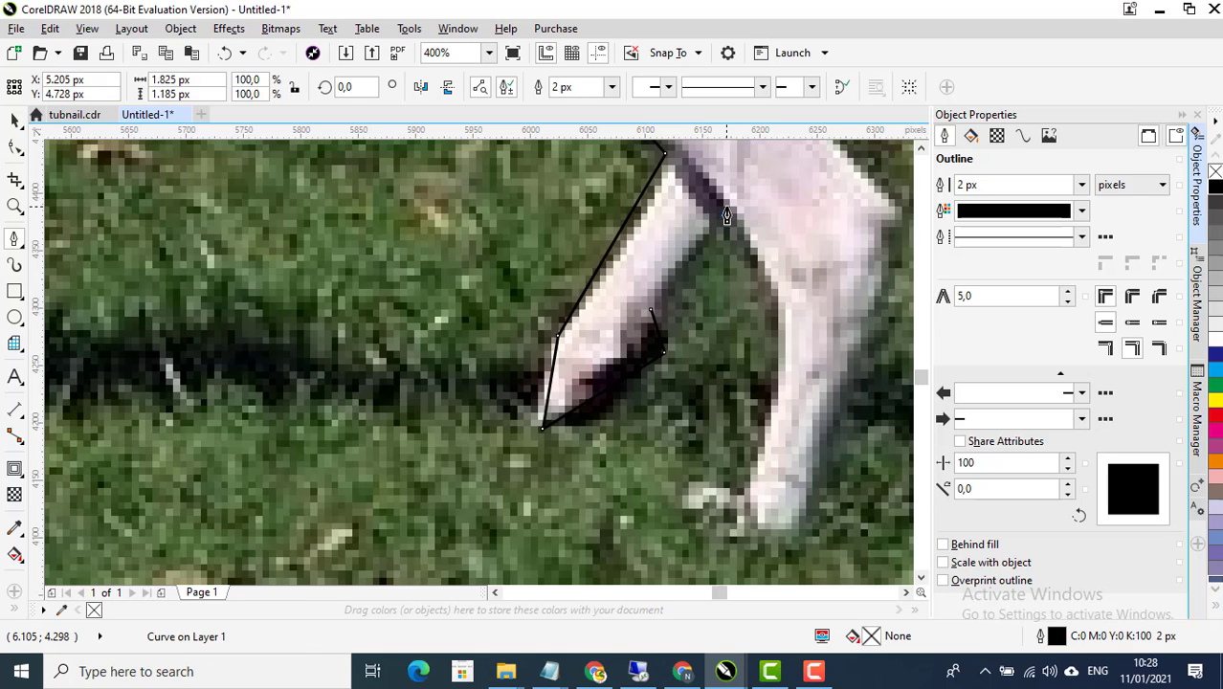
Trace the front edge of the near hind leg downward and continue the path around its paw
click(726, 209)
click(776, 336)
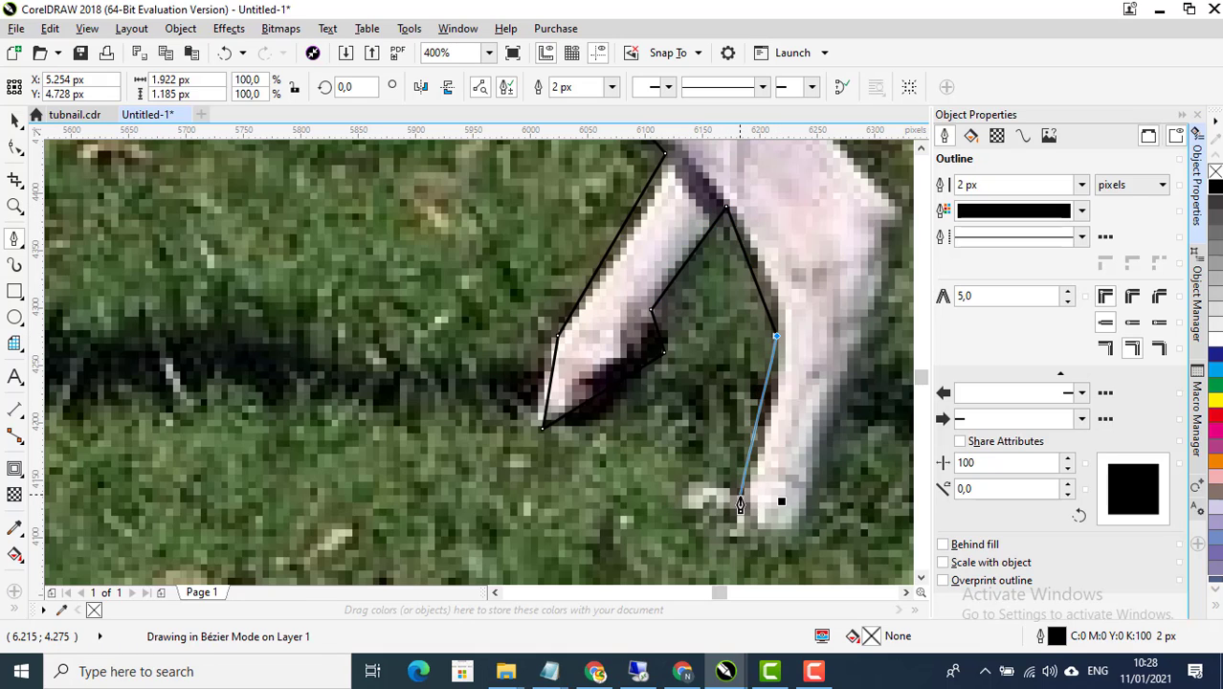
click(742, 495)
click(706, 518)
click(705, 546)
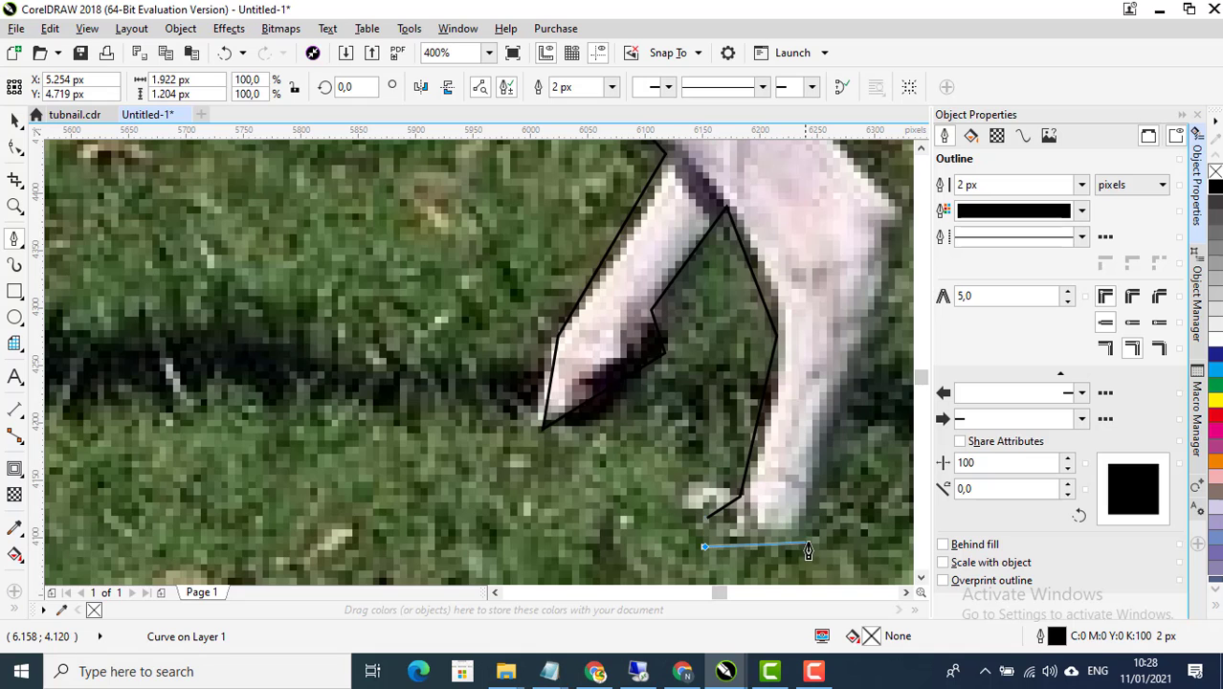
click(802, 548)
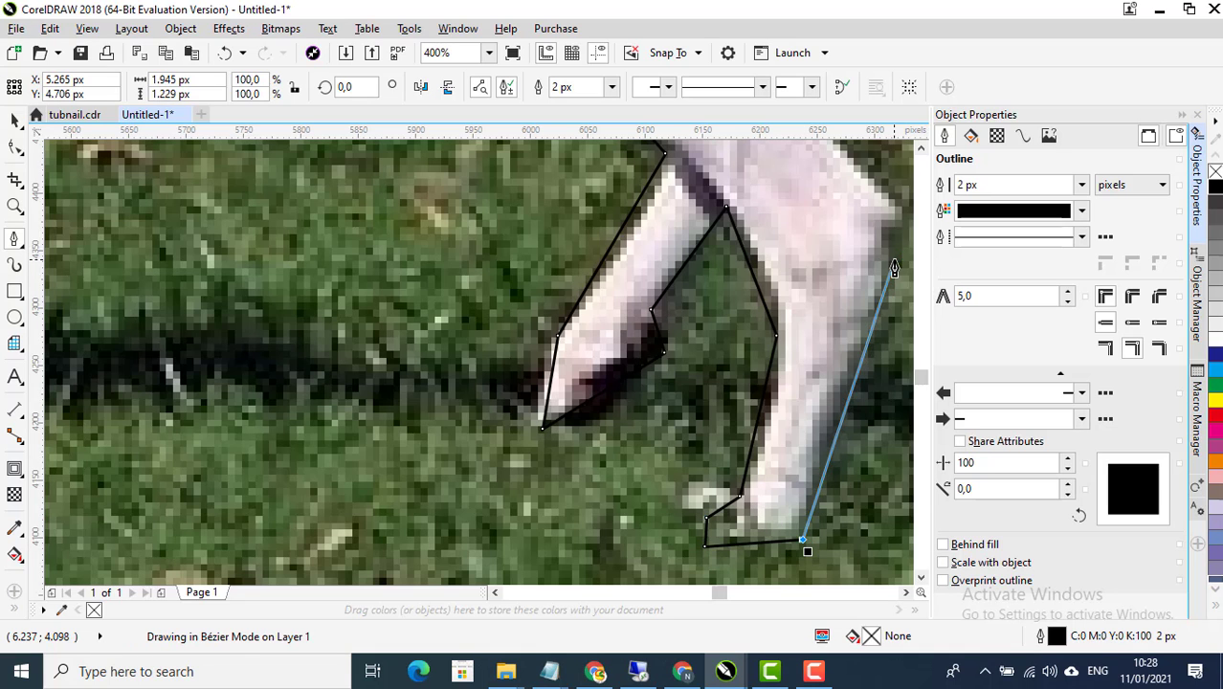
Trace the rear edge of the near hind leg past the hock, around the dark inner patch and up the thigh to the tail base
click(881, 292)
scroll(650, 413, down, 2)
scroll(632, 439, up, 2)
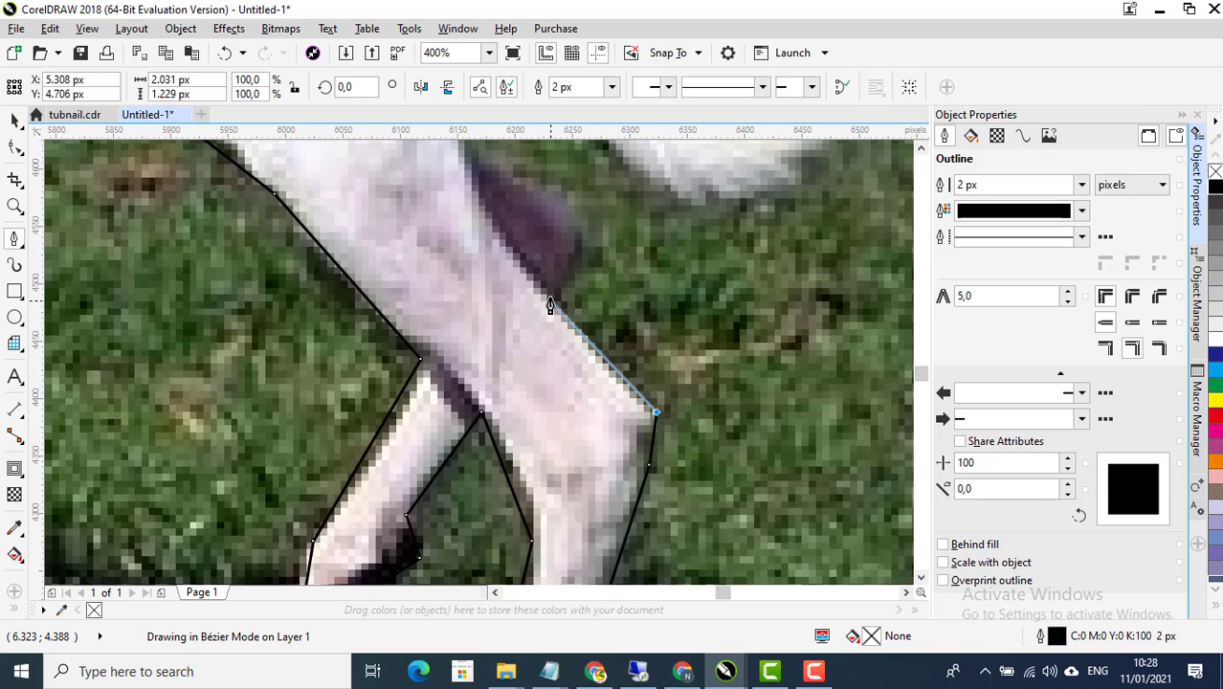
click(587, 235)
scroll(567, 412, down, 1)
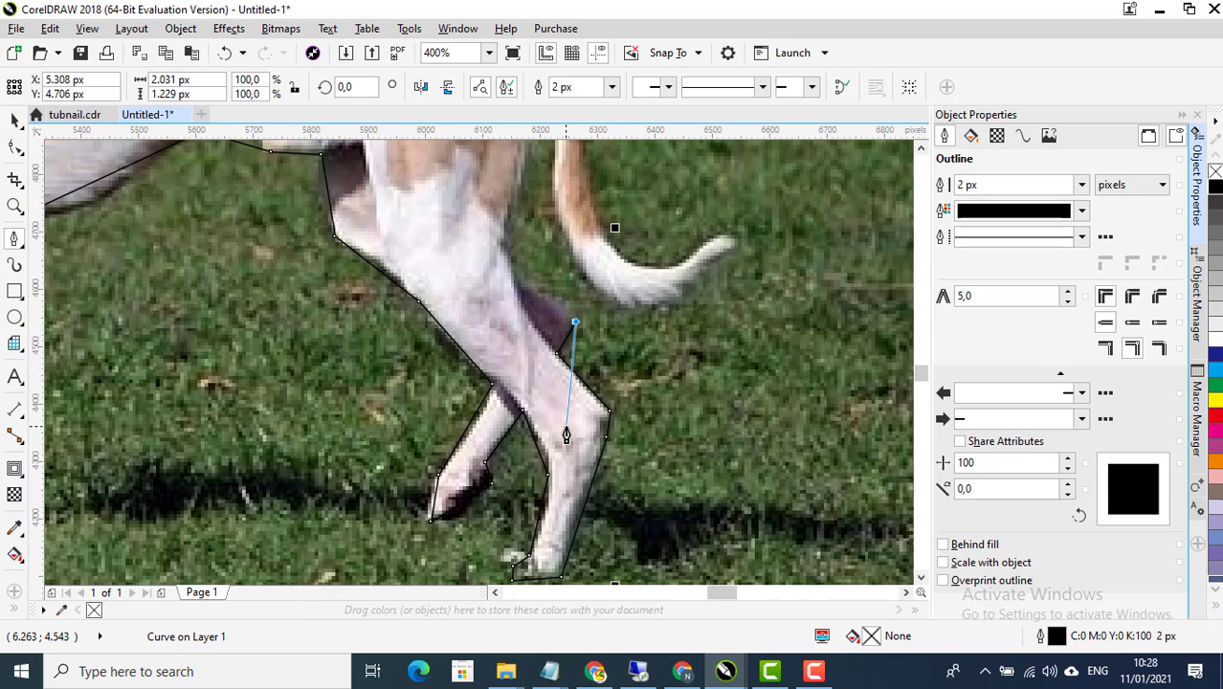
click(513, 285)
scroll(513, 286, down, 2)
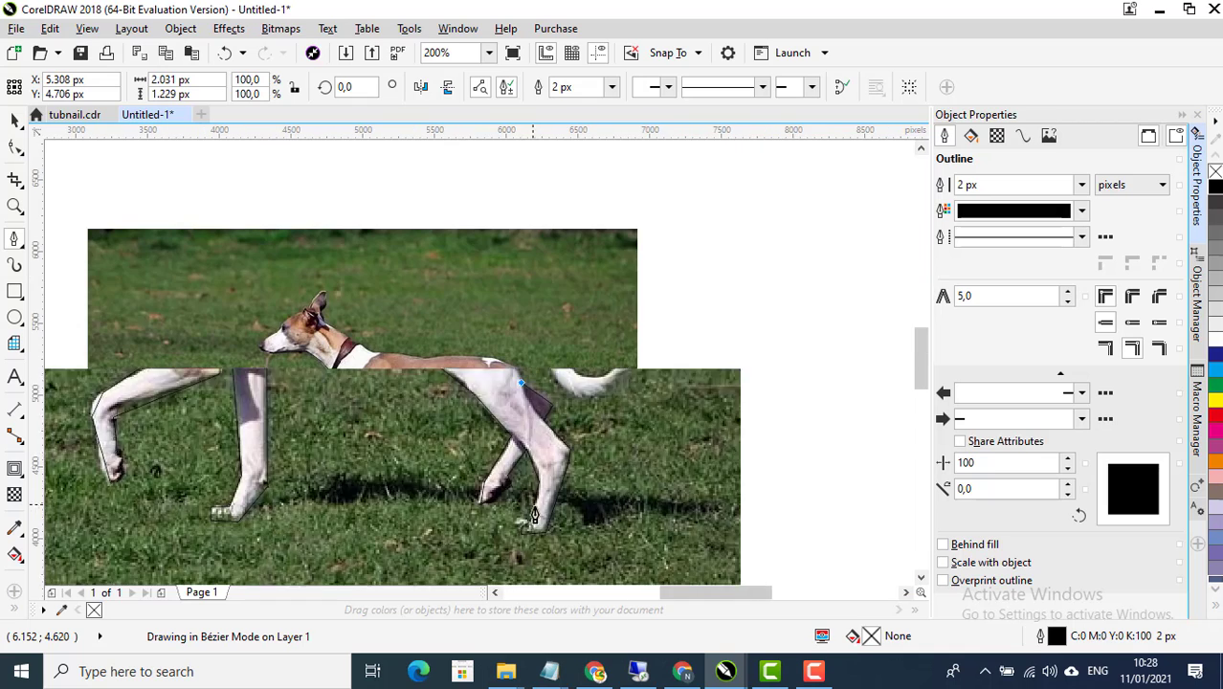
scroll(536, 437, up, 2)
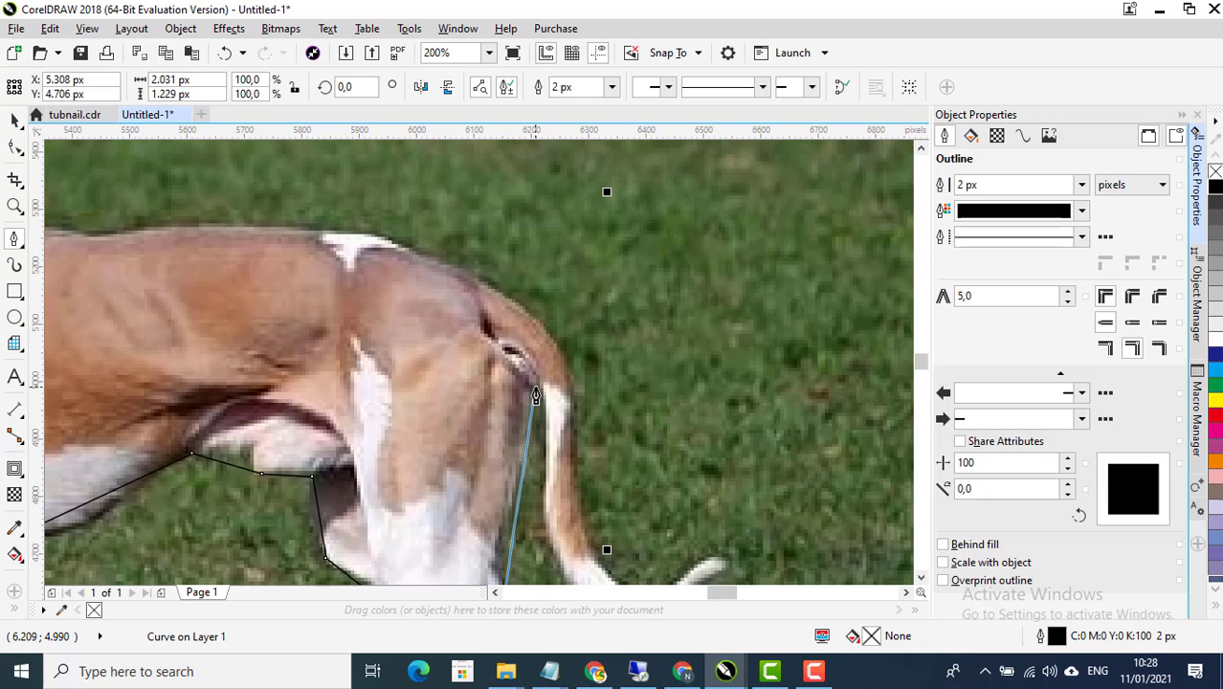
click(534, 386)
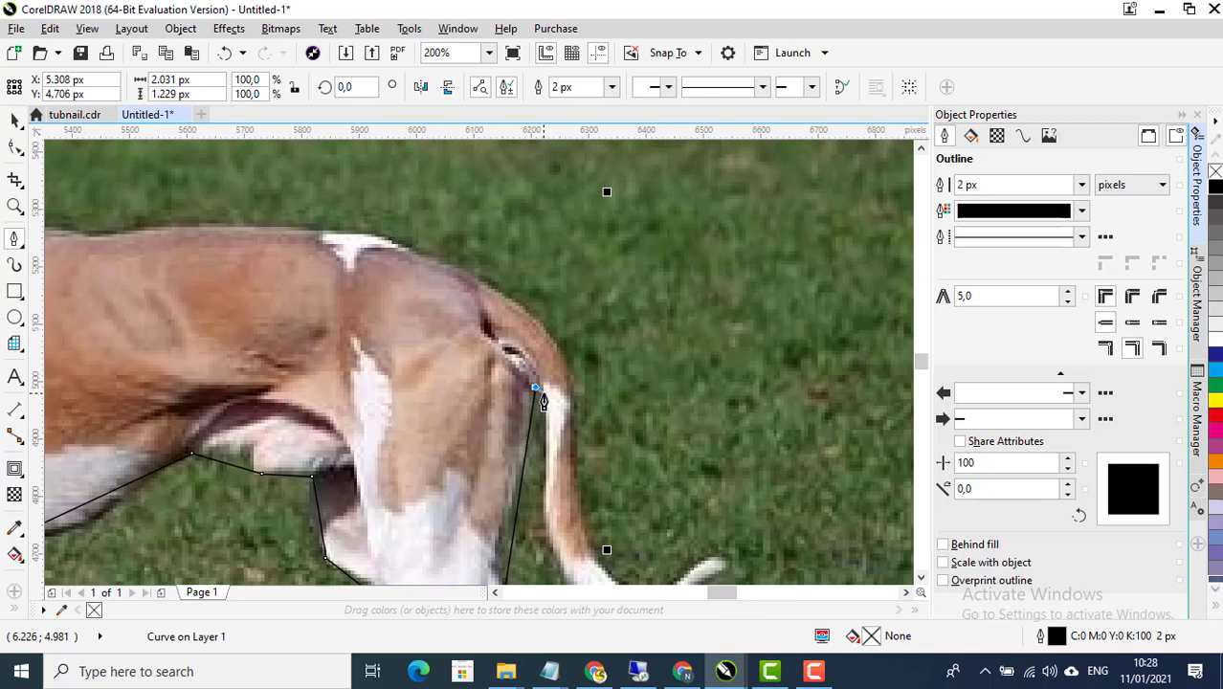
Trace the tail down its inner edge, around the tip and back up its outer edge near the rump
scroll(543, 402, up, 2)
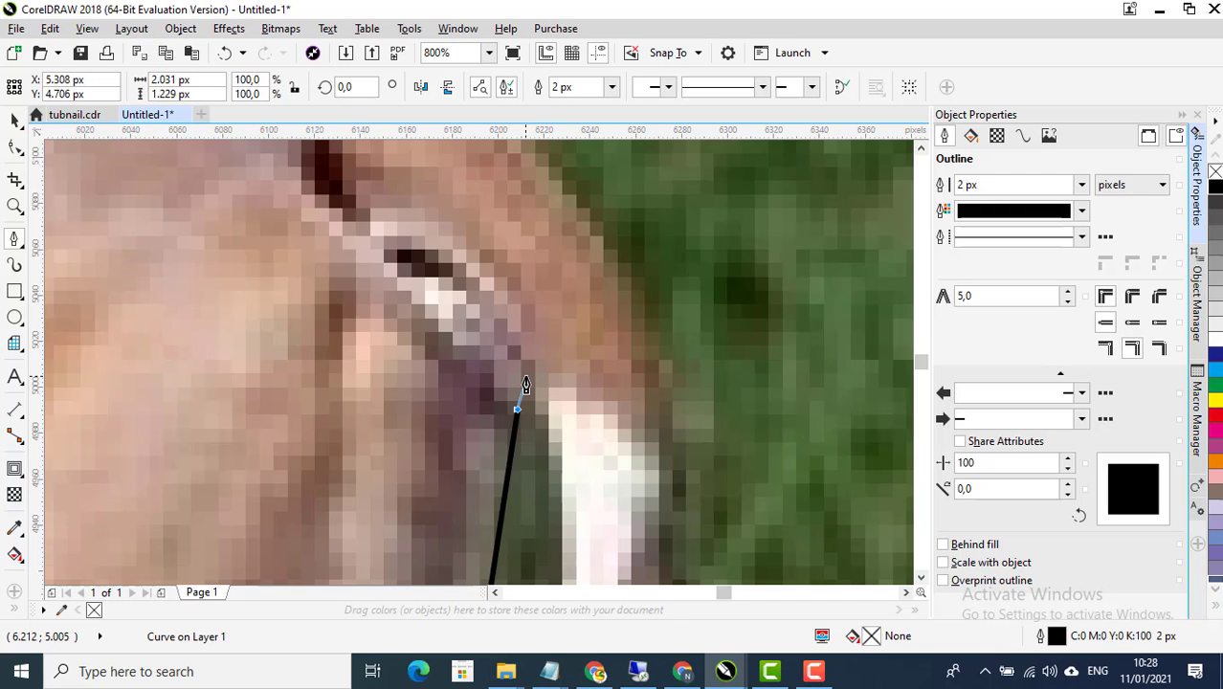
scroll(505, 323, down, 2)
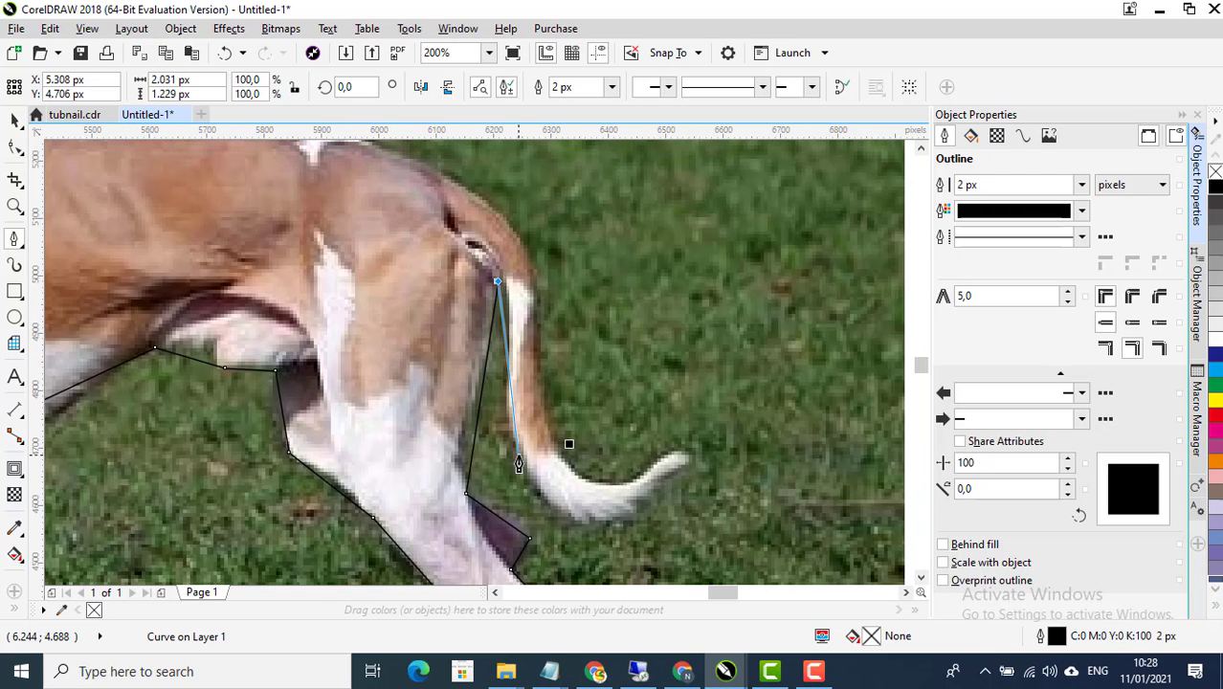
click(518, 455)
click(601, 521)
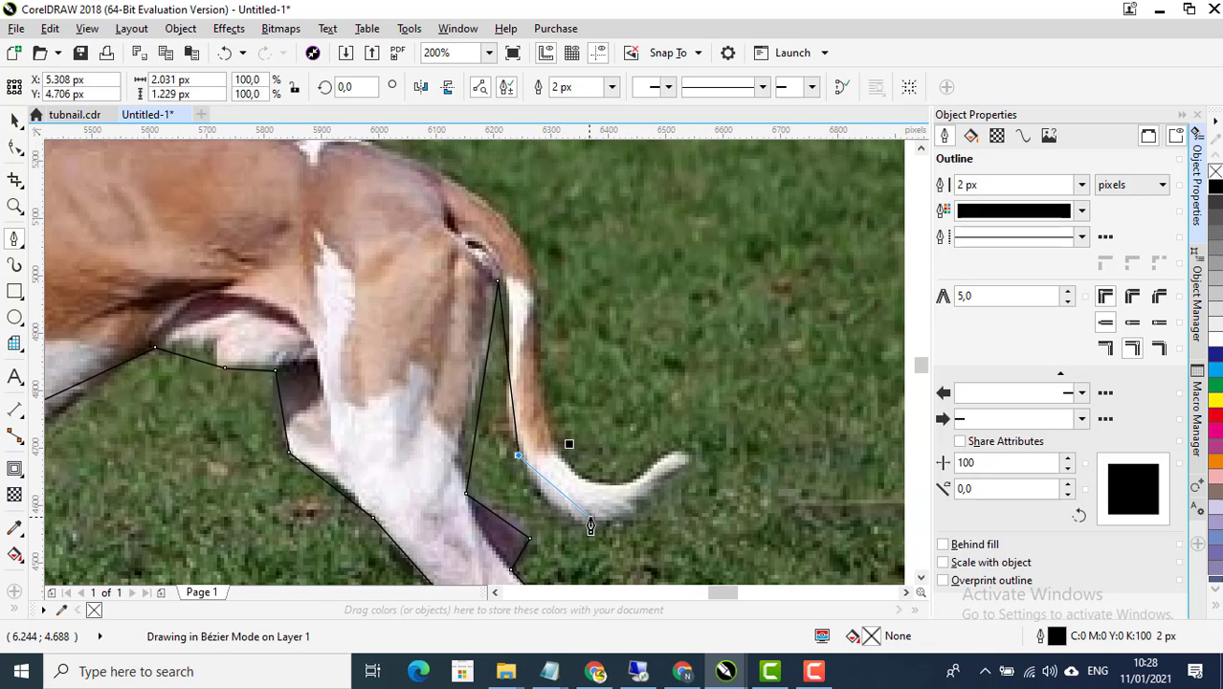
click(690, 460)
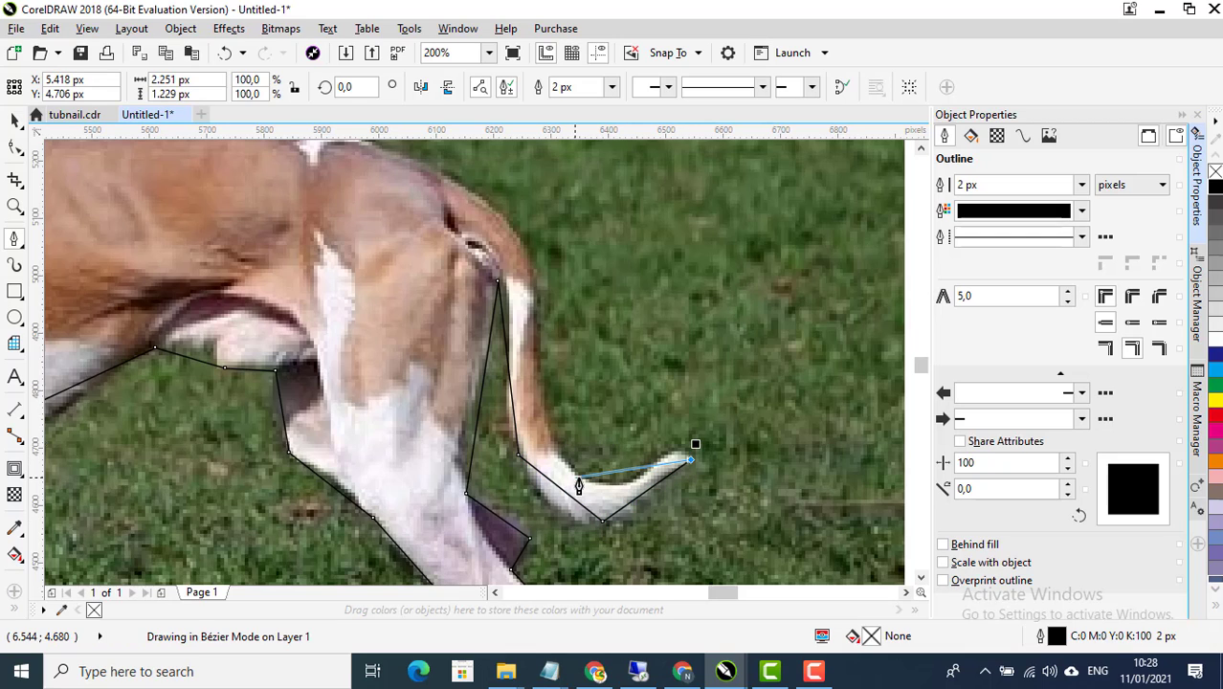
key(space)
click(530, 265)
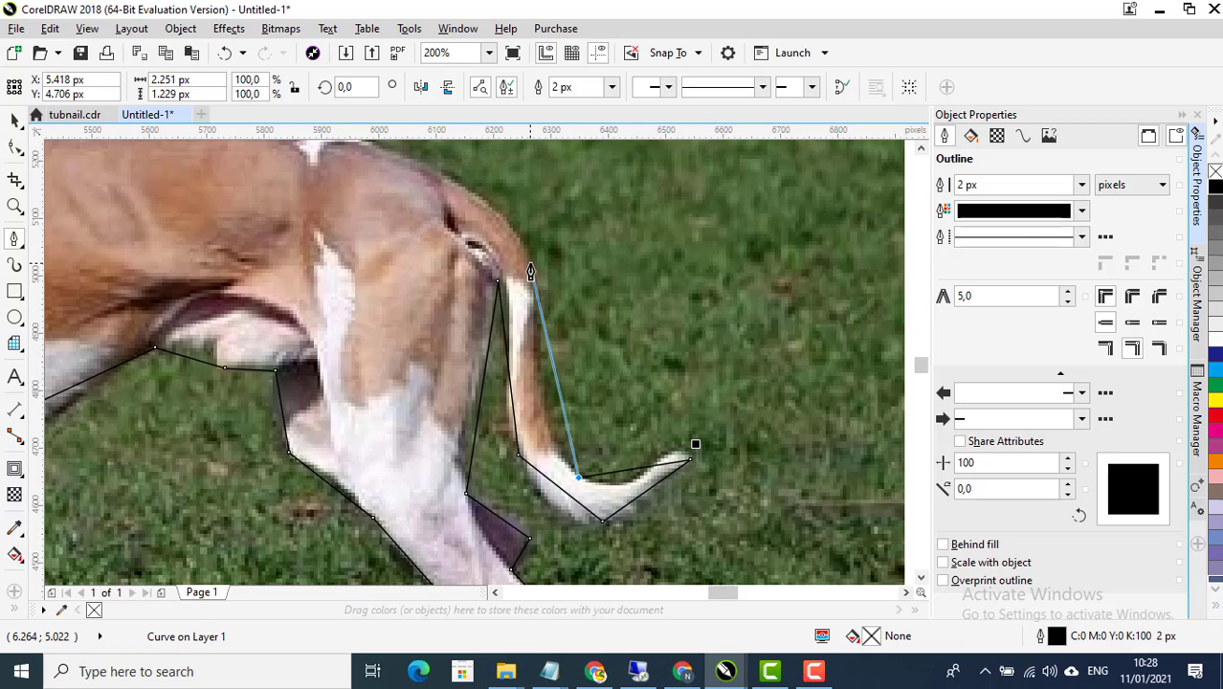
Continue the path over the rump, along the back to the withers and up the nape to behind the ear
scroll(604, 394, down, 1)
scroll(486, 283, up, 2)
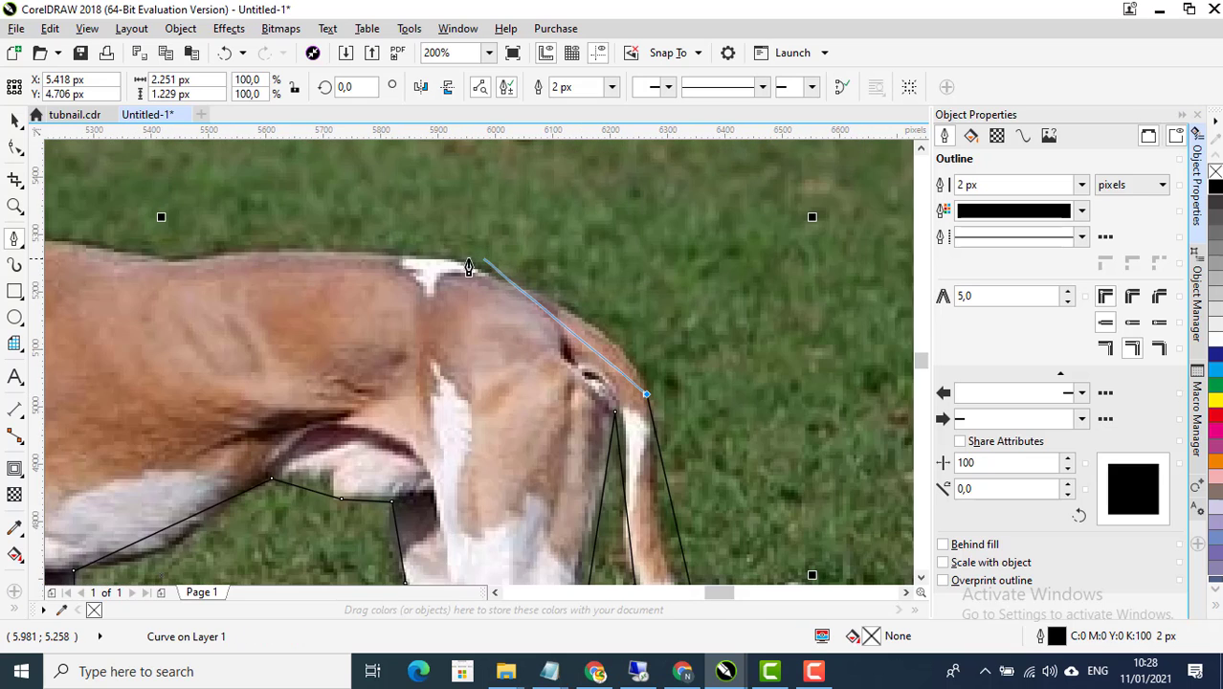
click(407, 256)
scroll(433, 264, down, 2)
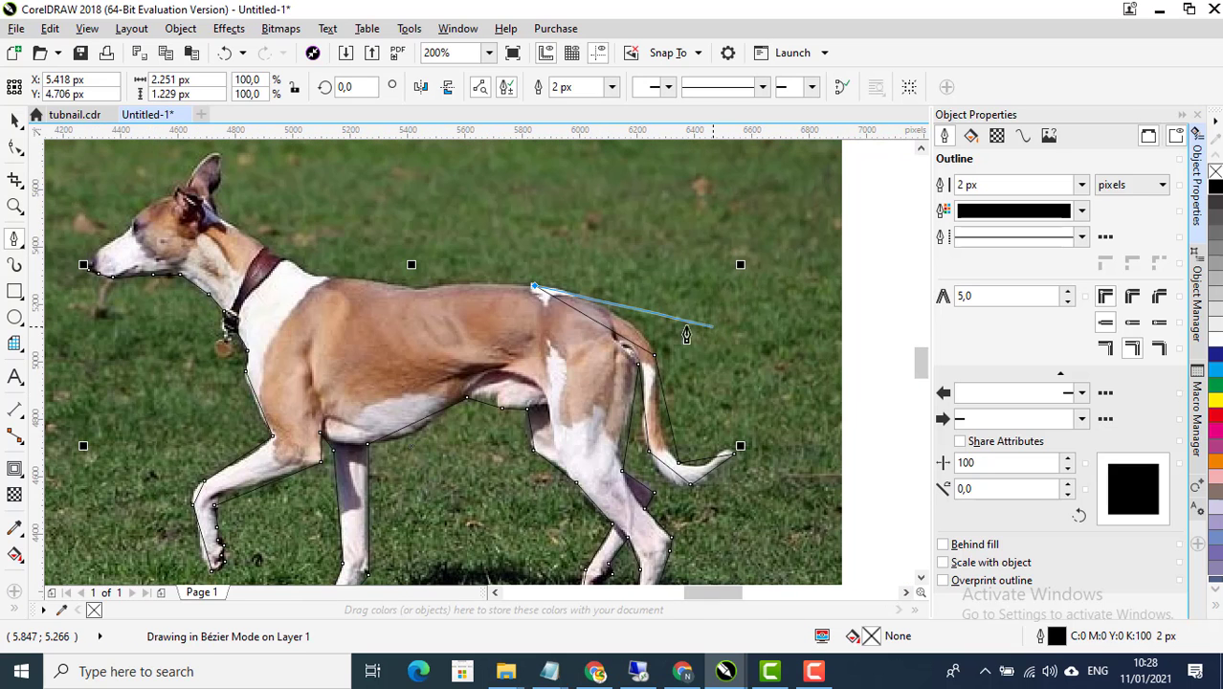
click(336, 286)
scroll(337, 286, down, 1)
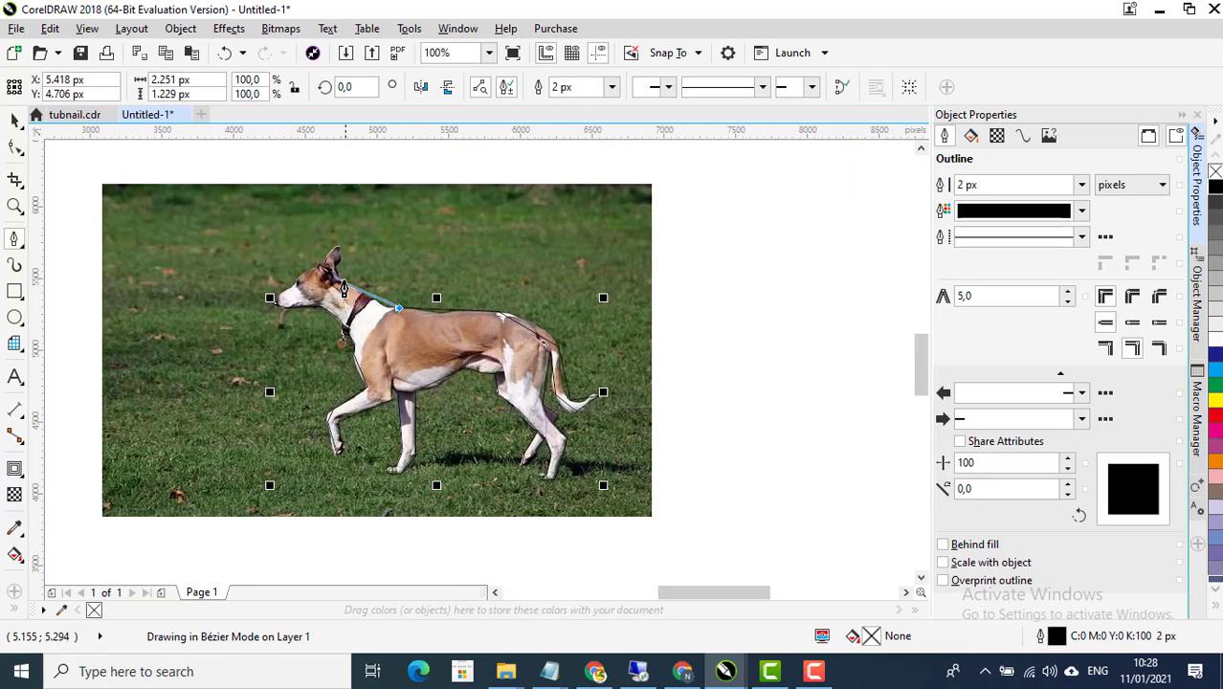
scroll(343, 292, up, 3)
click(342, 287)
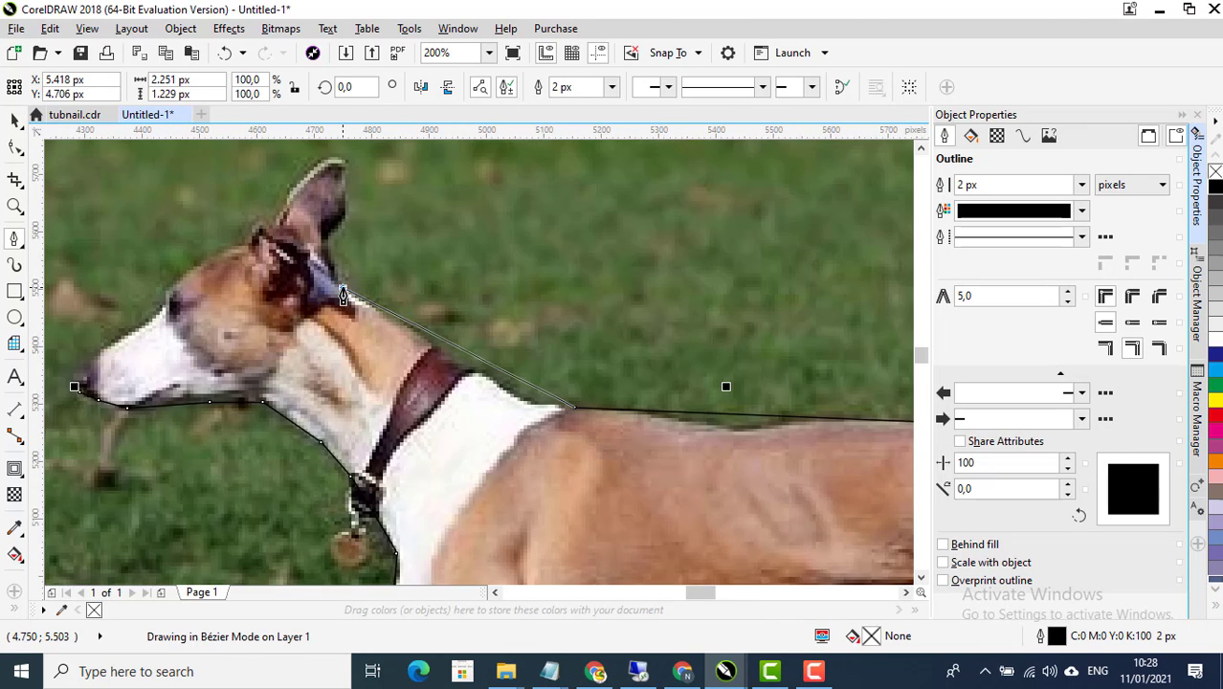
Trace around the upright ear and the smaller ear in front of it, ending at the forehead
click(327, 236)
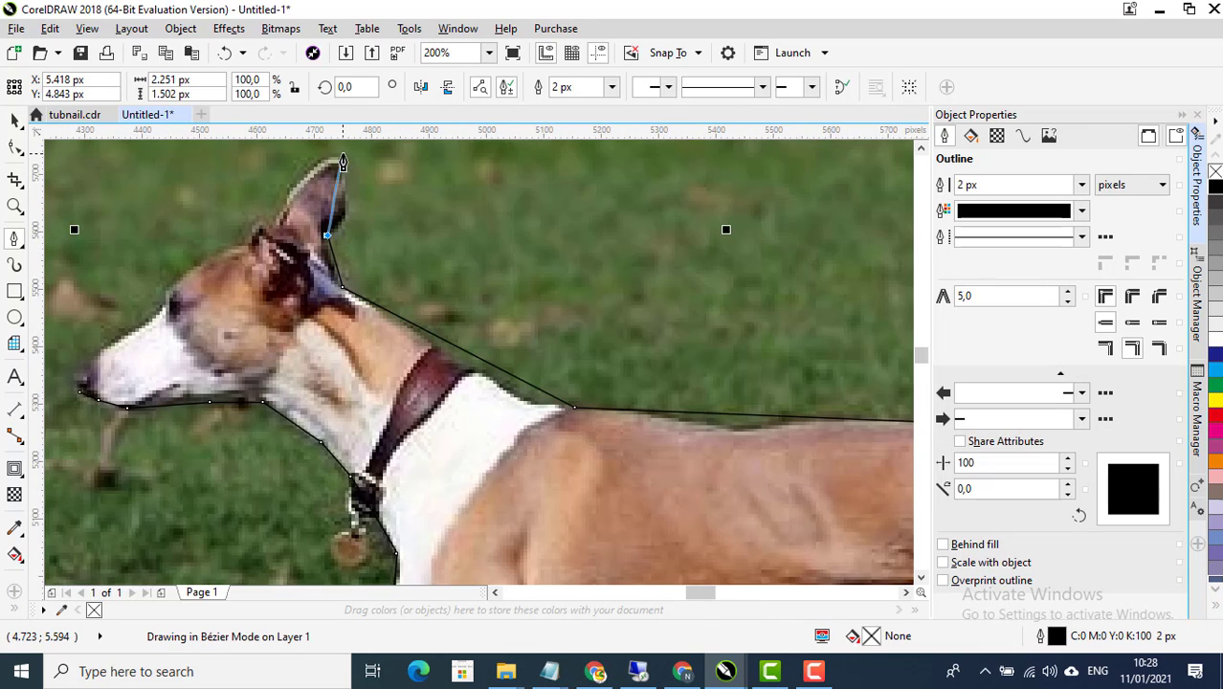
scroll(342, 155, up, 2)
click(352, 249)
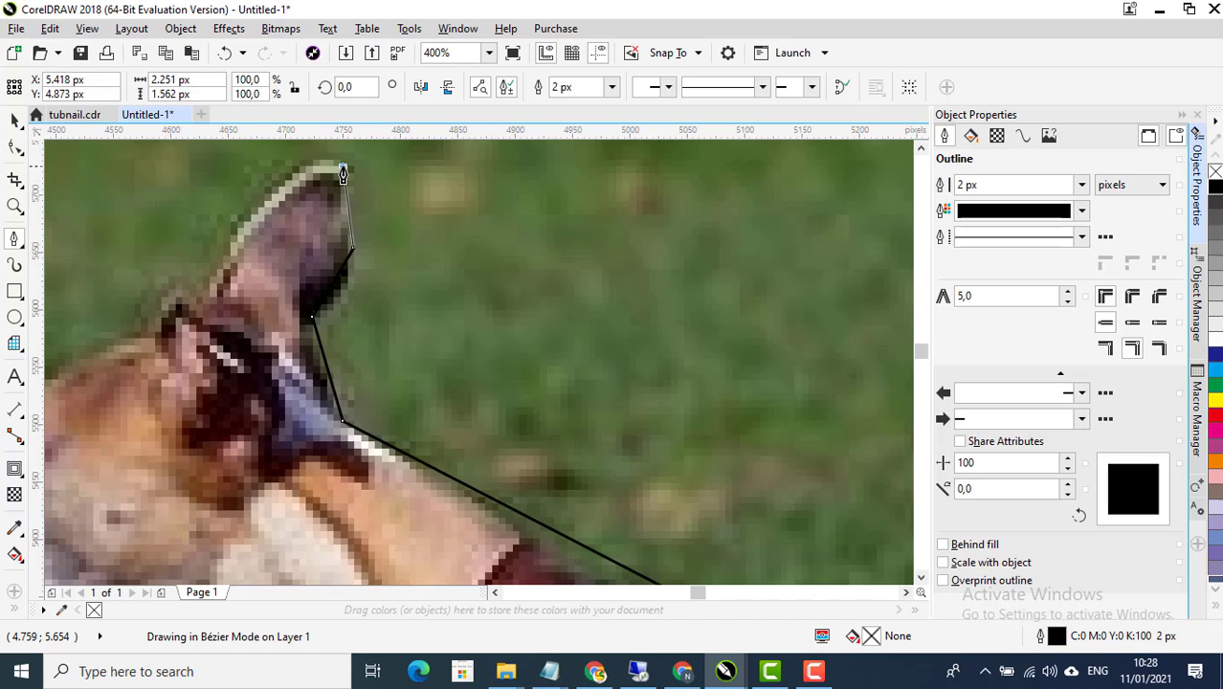
click(343, 168)
click(201, 300)
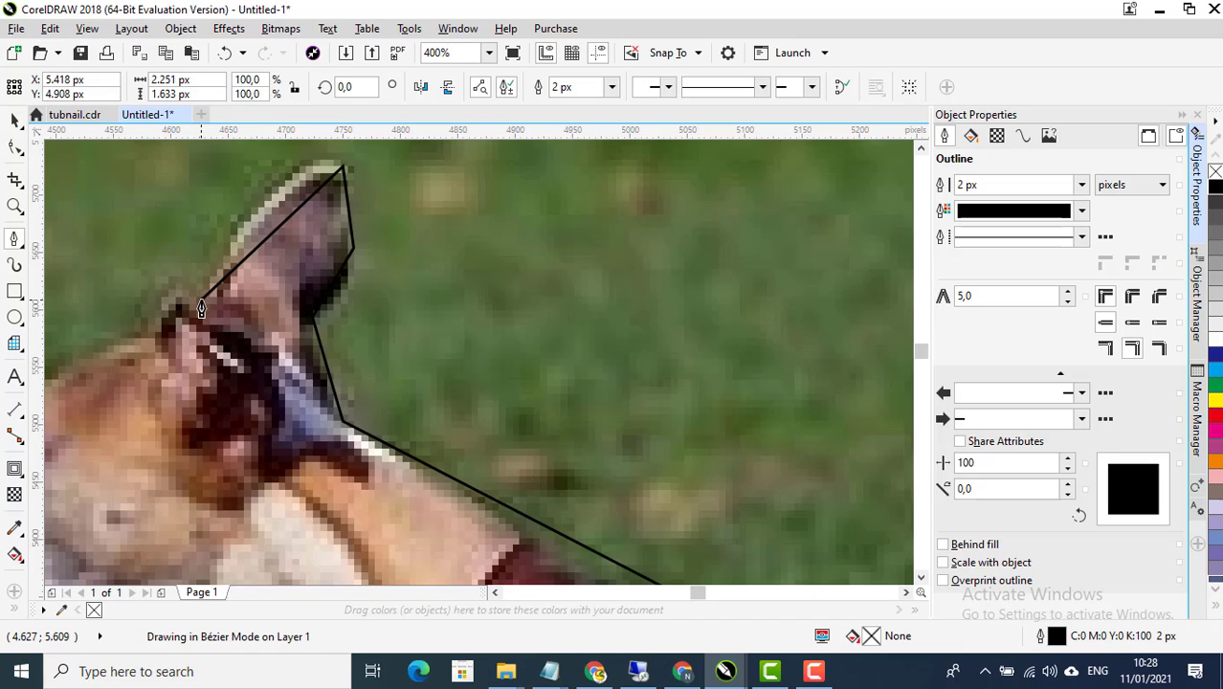
click(146, 346)
Trace the forehead down past the eye to the start of the white muzzle
scroll(147, 346, down, 2)
scroll(221, 382, up, 2)
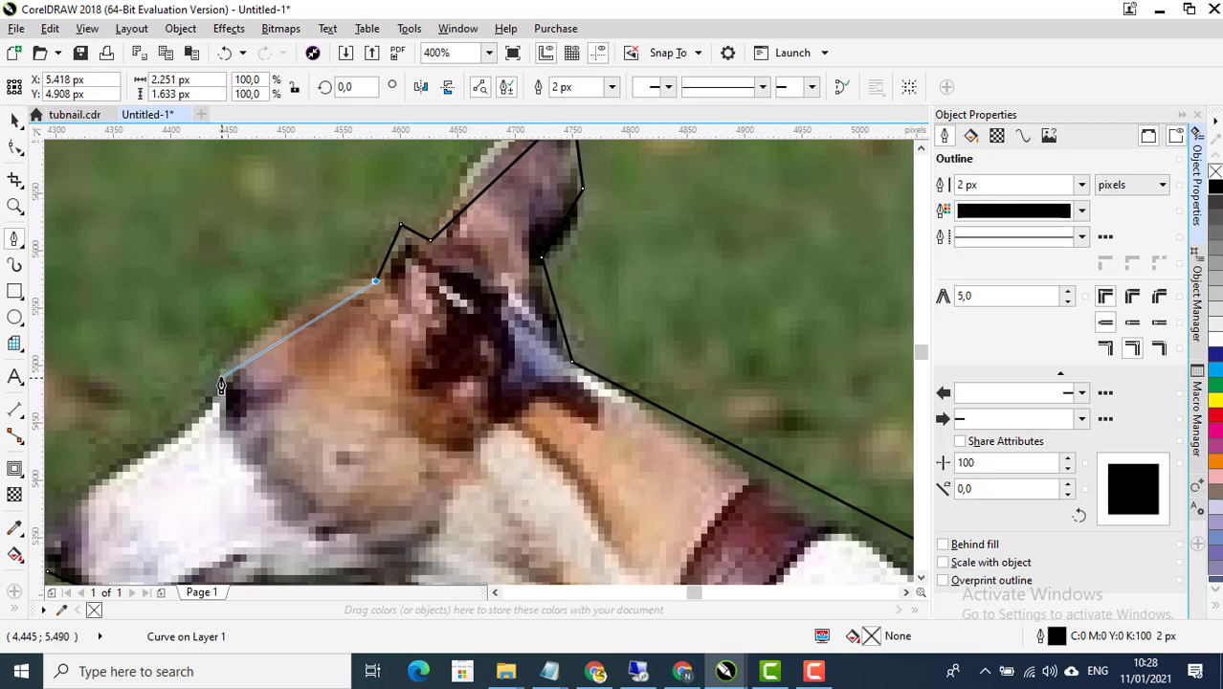
click(220, 366)
click(197, 433)
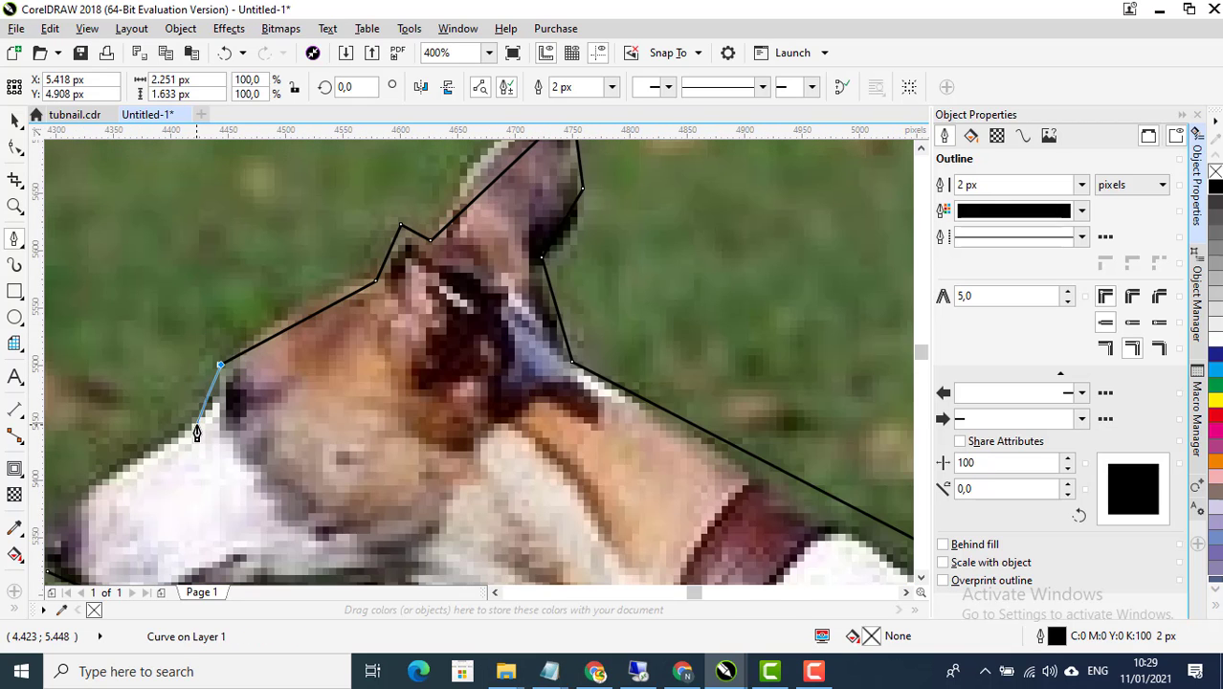
Trace the top of the muzzle and the nose, closing the path at its starting node
scroll(196, 428, down, 2)
scroll(225, 432, up, 4)
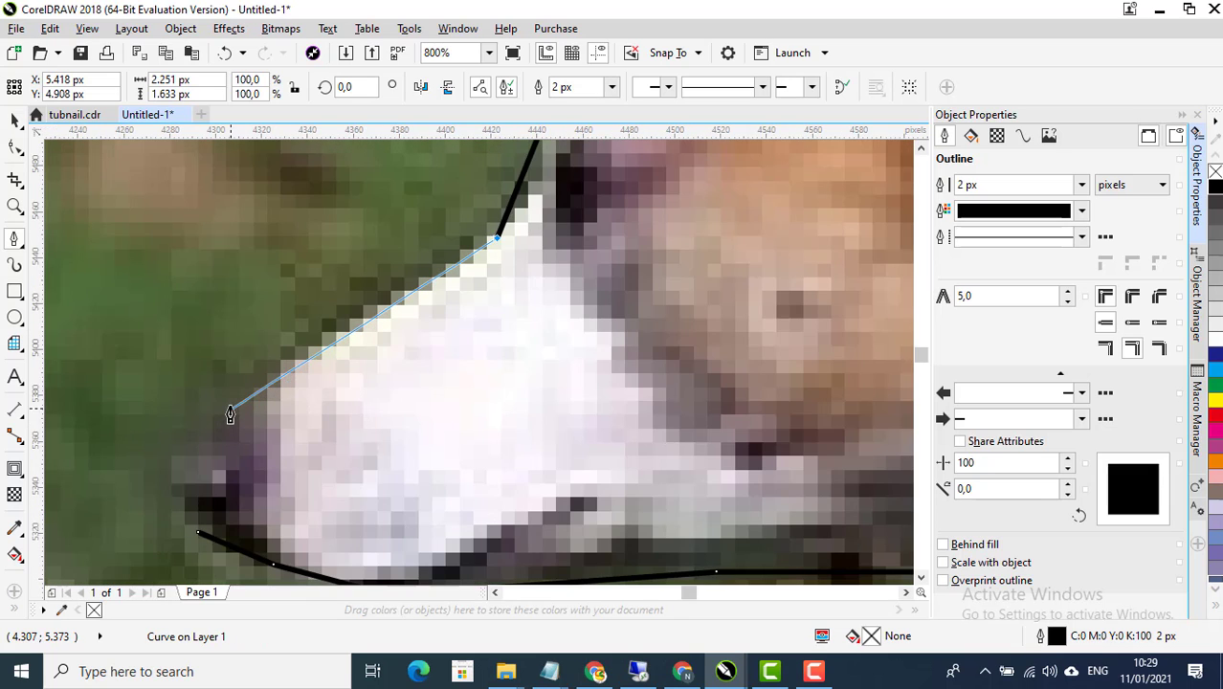
click(227, 403)
click(166, 448)
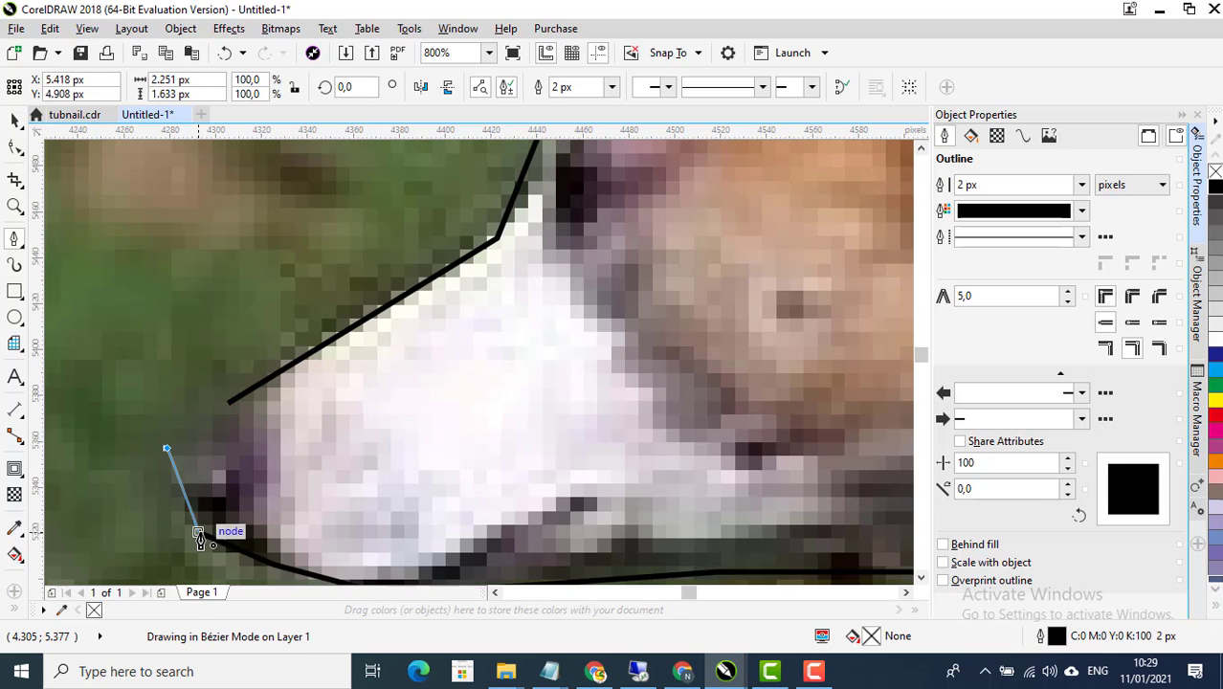
click(198, 531)
scroll(230, 436, down, 2)
click(230, 432)
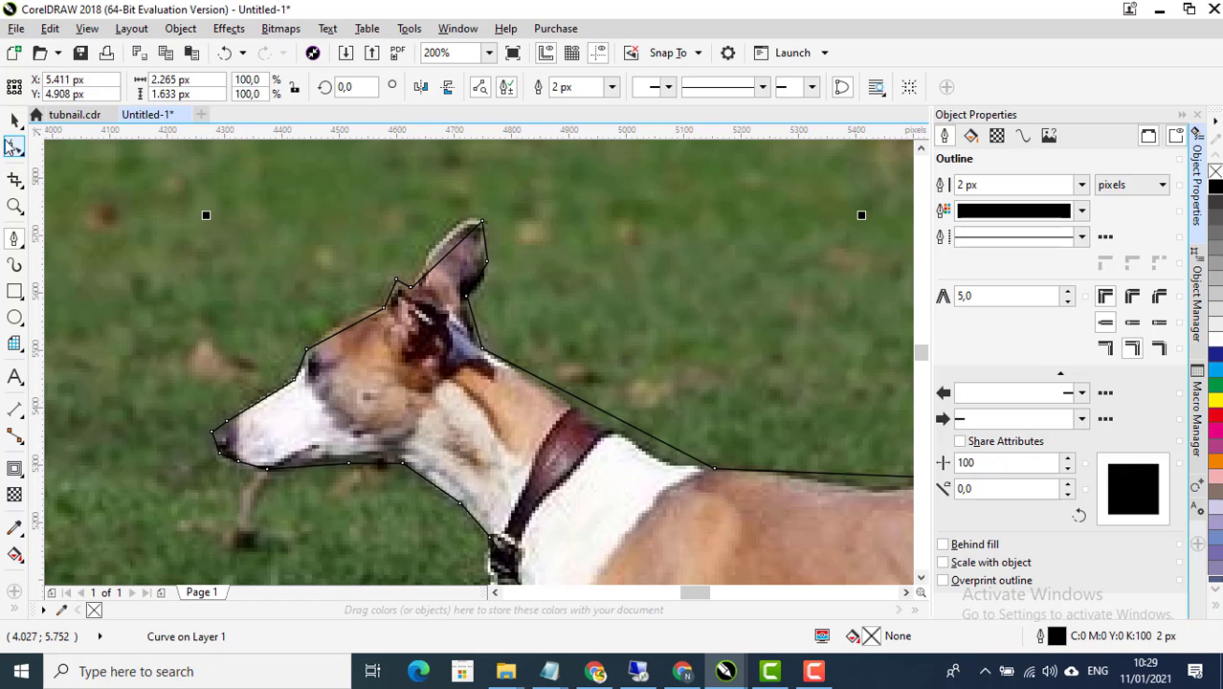
Change the dog outline's stroke colour to yellow
click(12, 146)
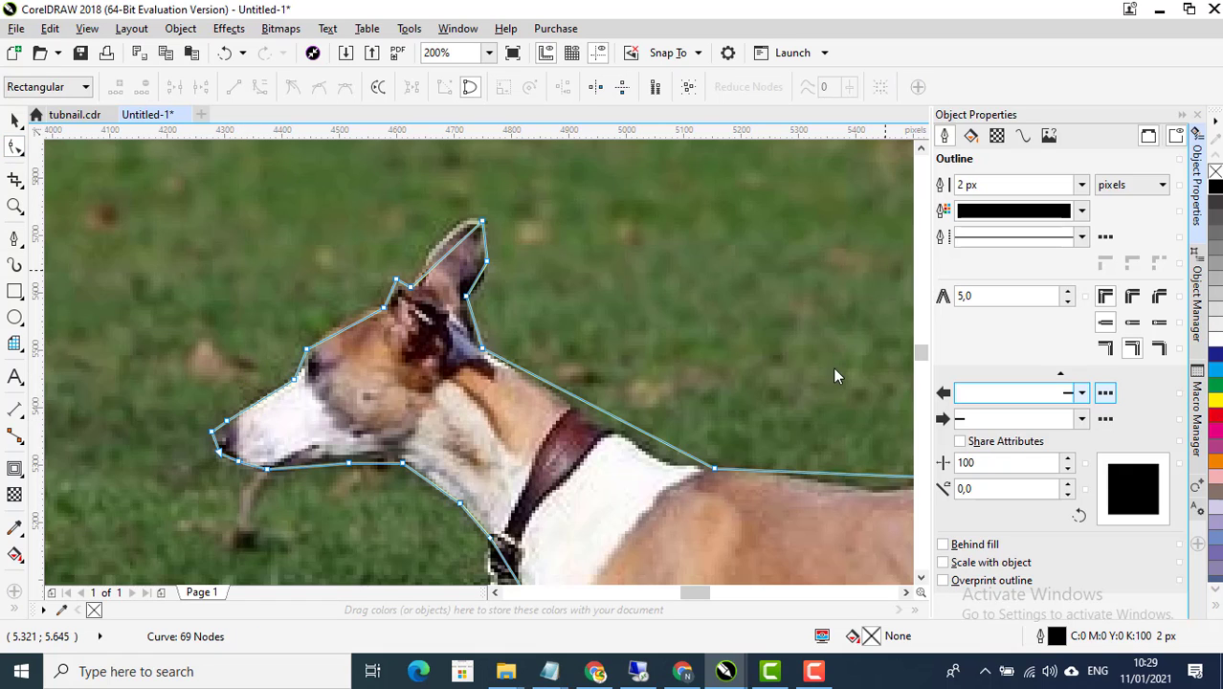
right_click(1215, 398)
click(15, 120)
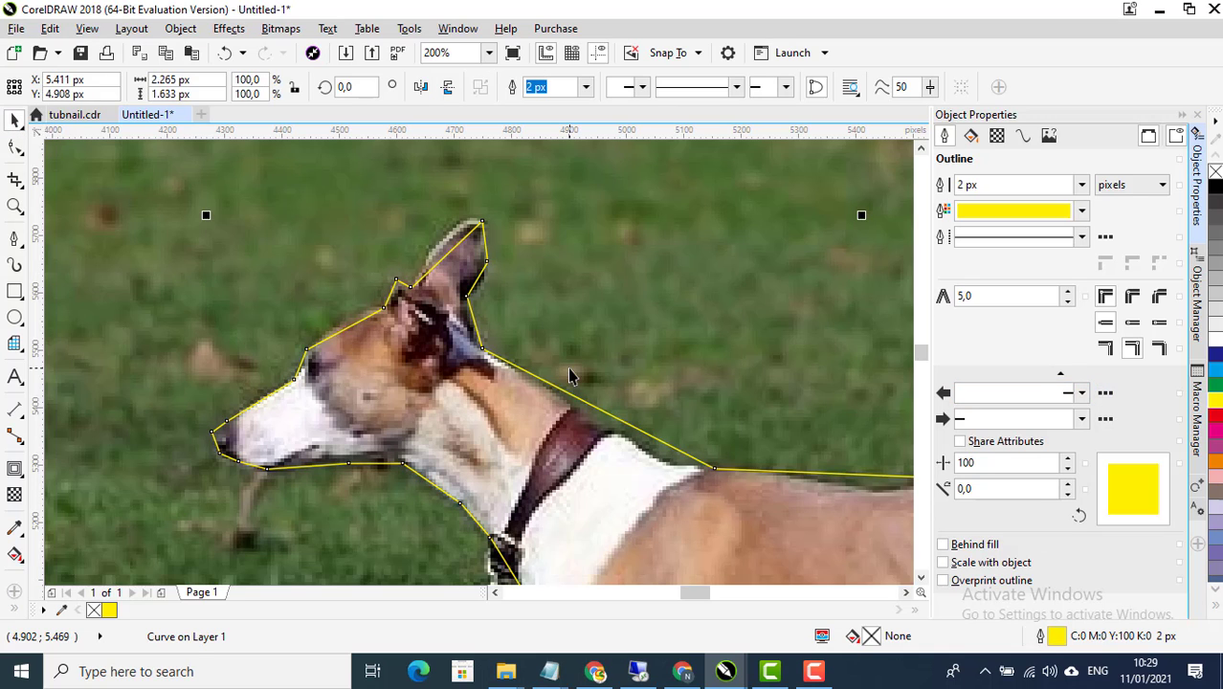
Convert the straight segment between the ear and the withers to a curve and bend it along the neck
click(15, 146)
scroll(574, 403, up, 1)
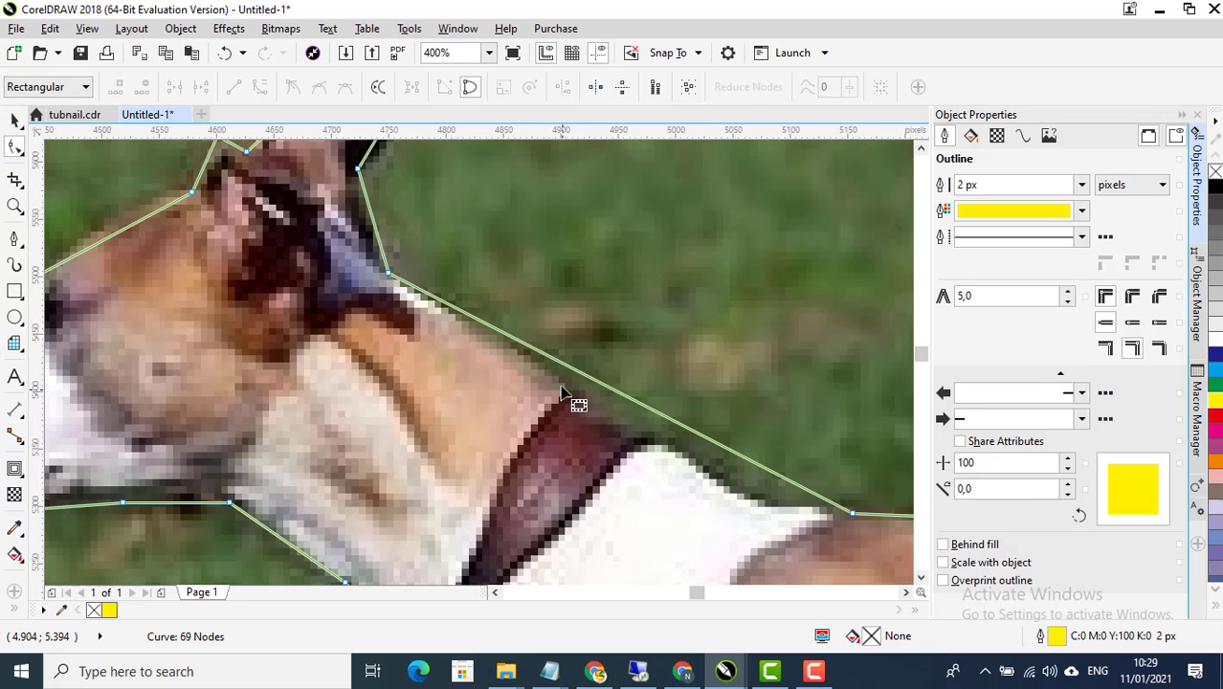
right_click(557, 367)
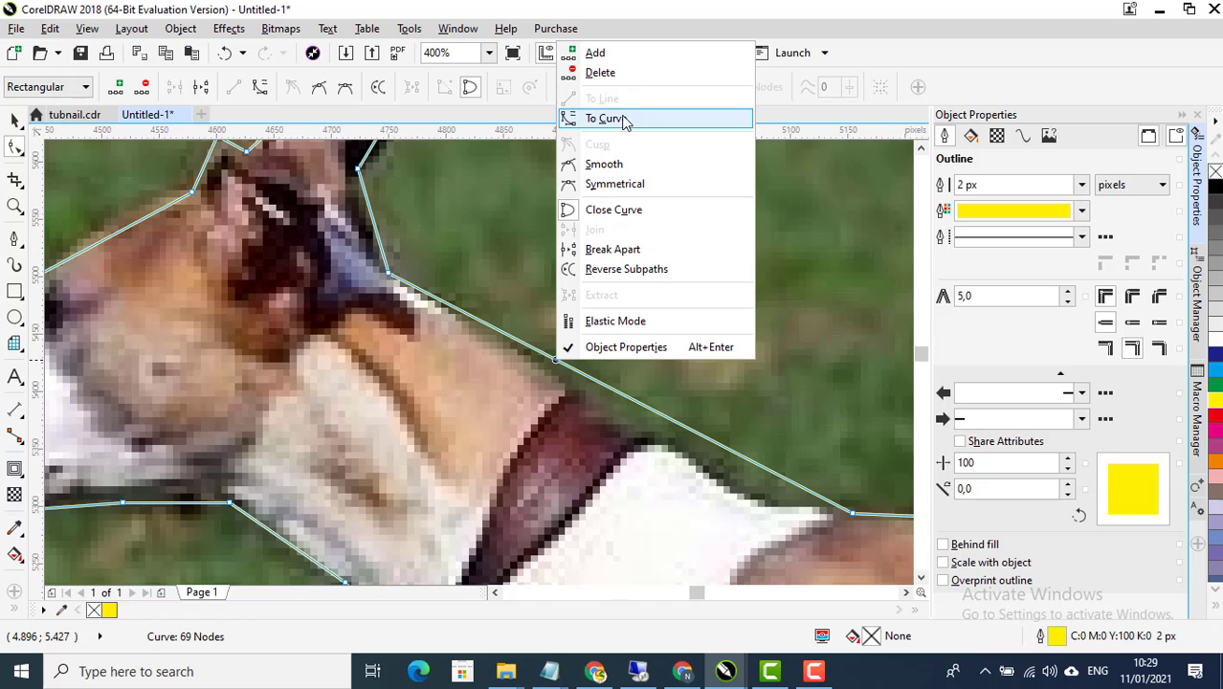
click(607, 118)
click(543, 353)
drag(545, 353, 539, 380)
drag(701, 440, 747, 529)
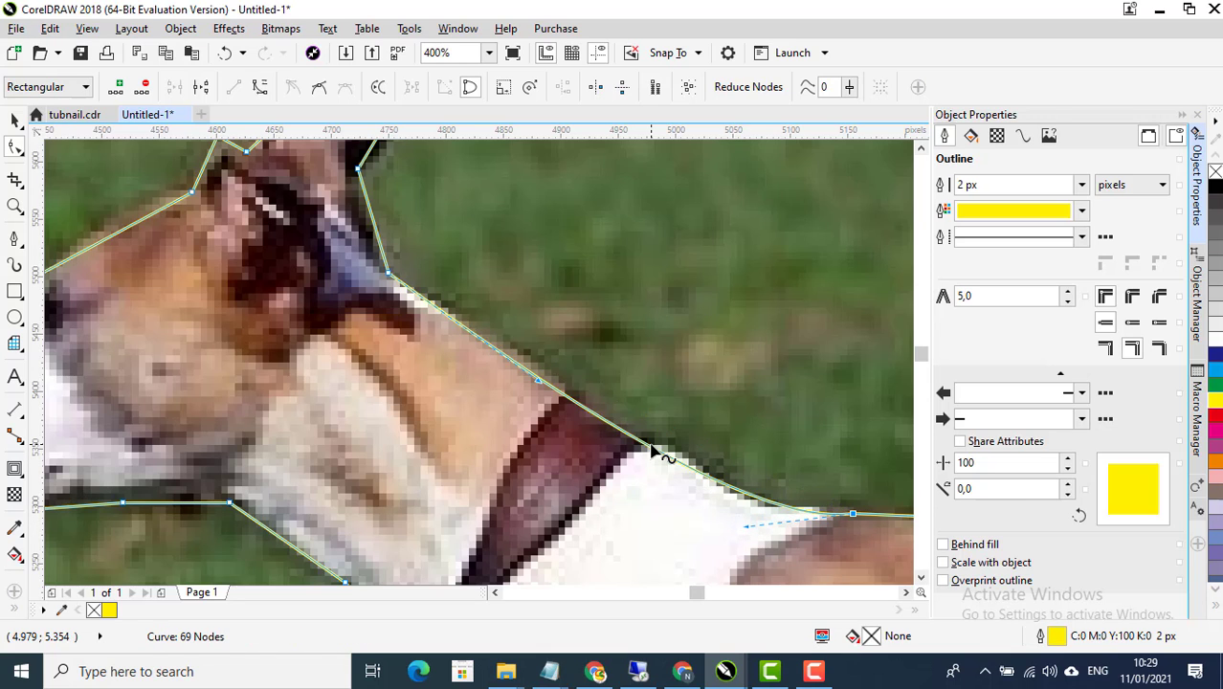
Add a node at the collar's rear edge and adjust the curve handles so the path follows the nape and shoulder
scroll(648, 447, up, 2)
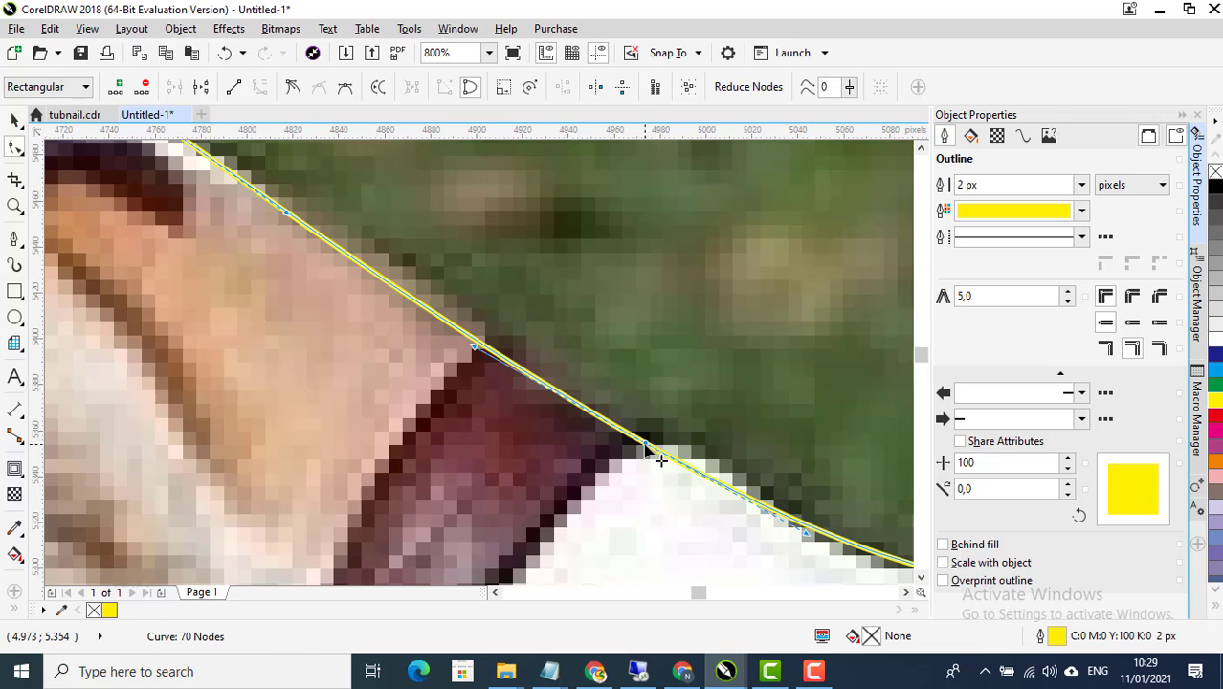
drag(654, 447, 678, 428)
scroll(745, 483, down, 2)
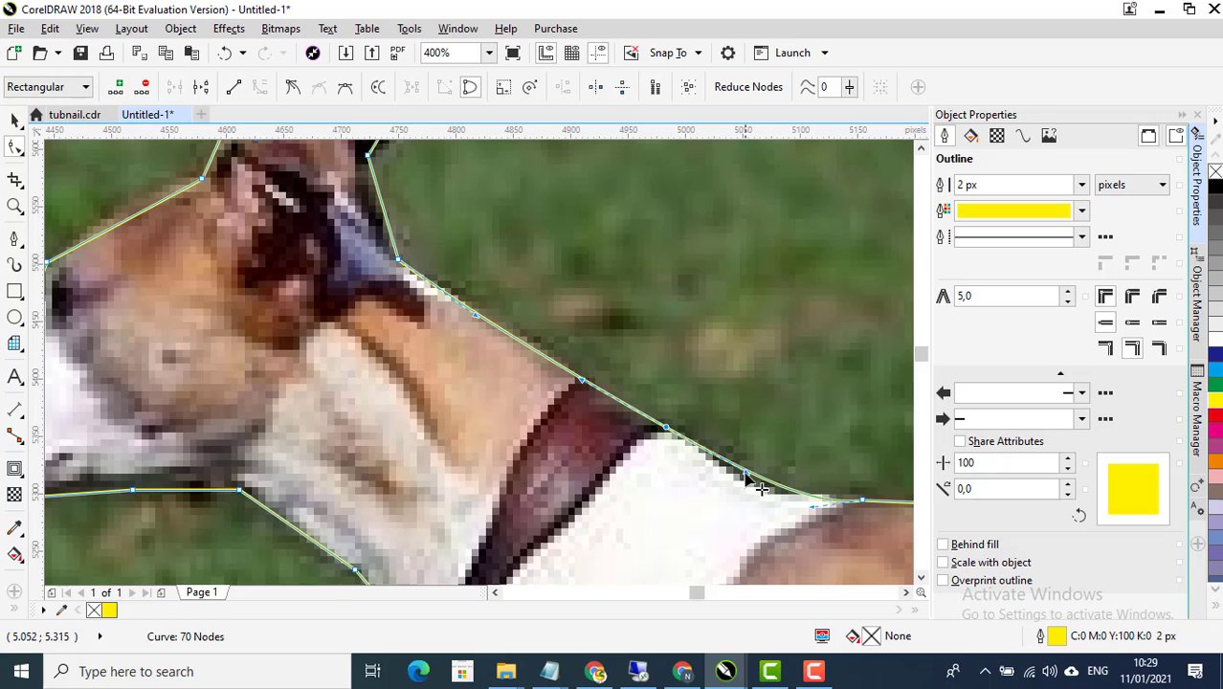
mouse_move(746, 473)
mouse_down()
mouse_move(730, 492)
mouse_move(740, 493)
mouse_move(734, 485)
mouse_up()
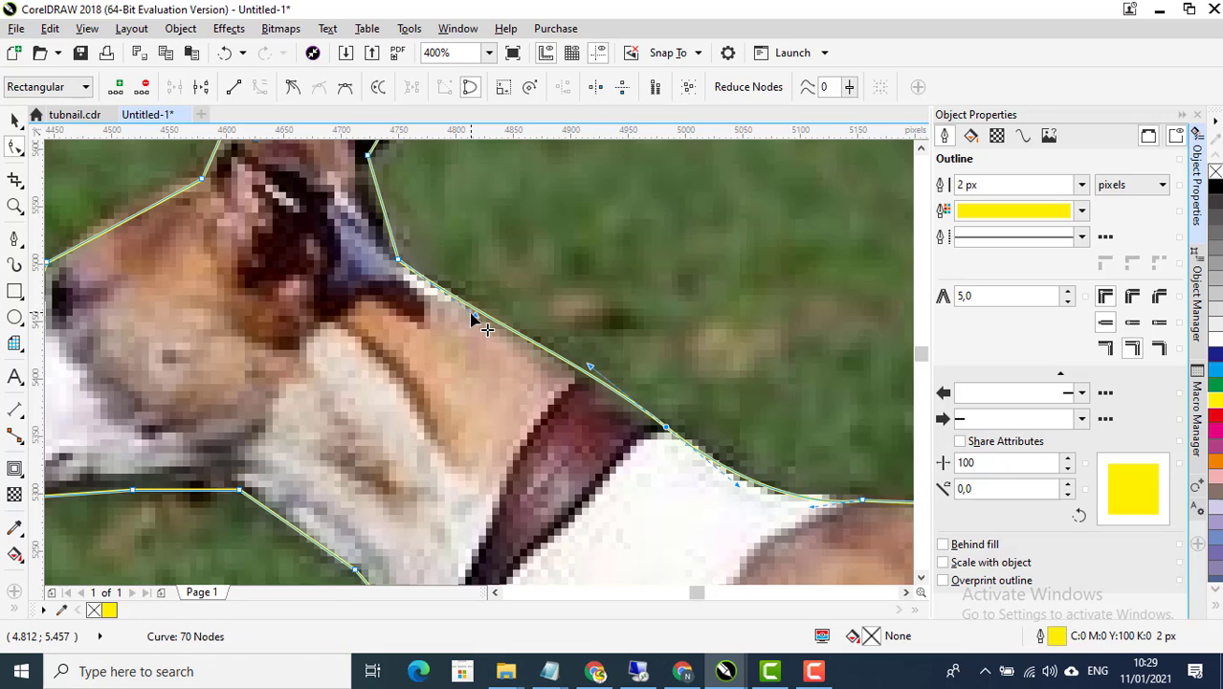
drag(486, 328, 474, 350)
scroll(398, 371, down, 1)
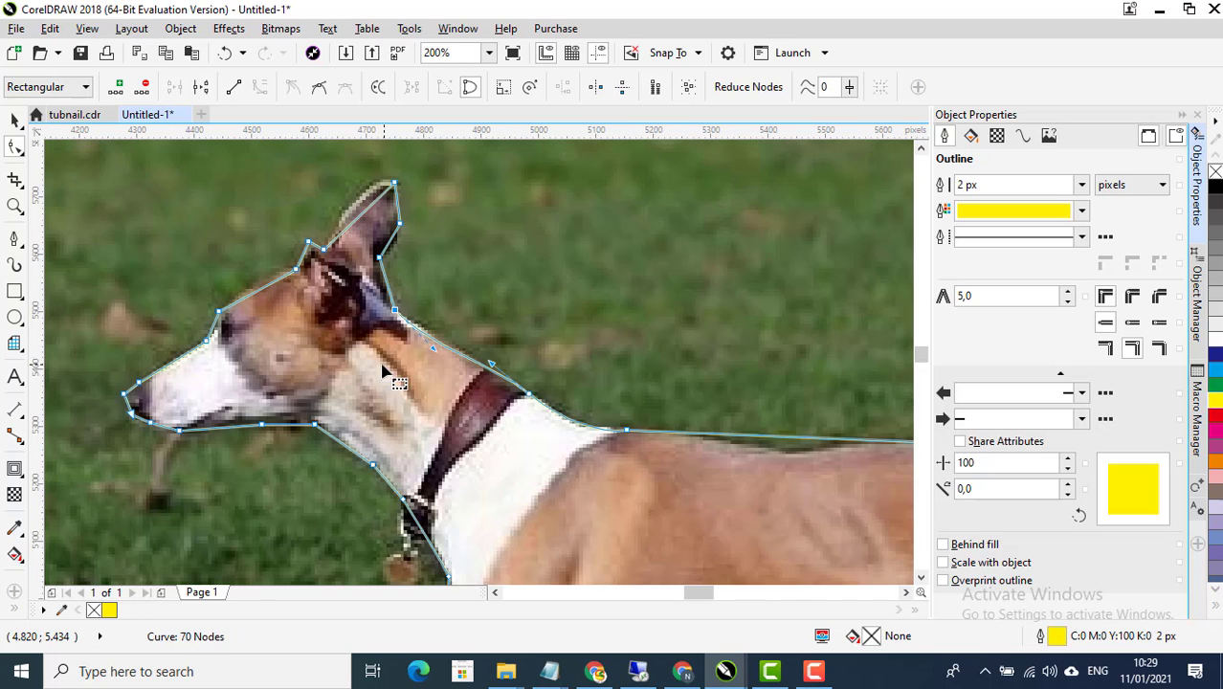
scroll(751, 448, up, 1)
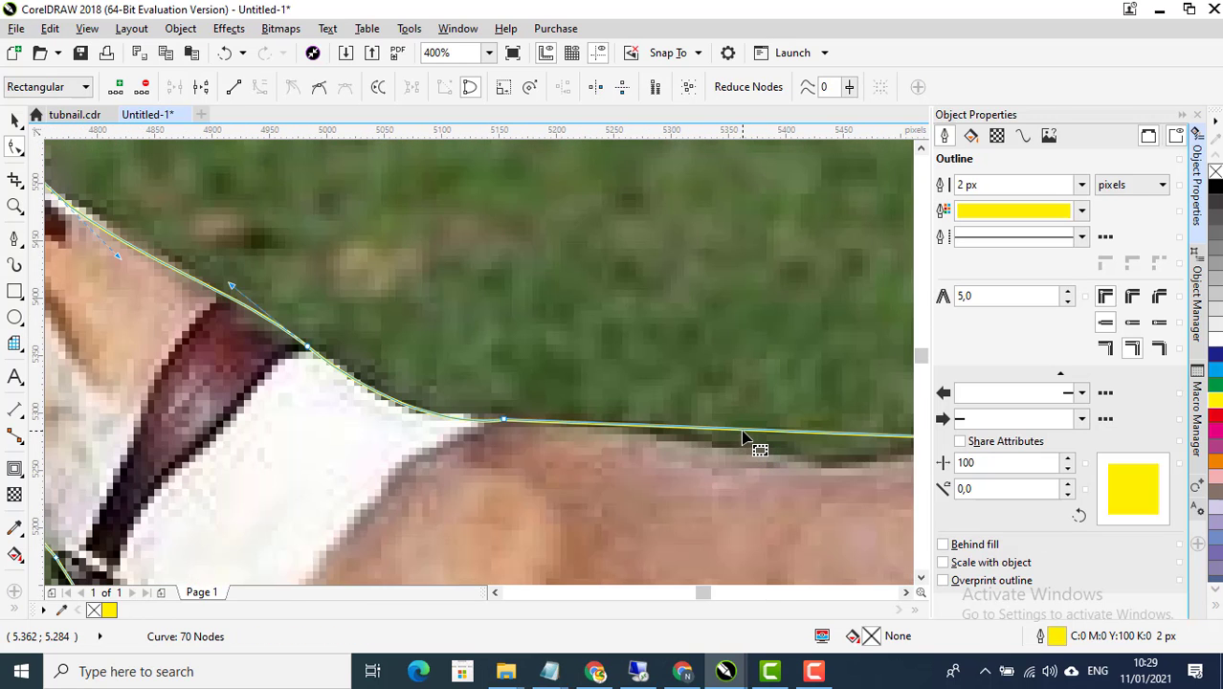
Convert the straight segment behind the withers to a curve and bend it down along the dog's back
right_click(740, 430)
click(791, 192)
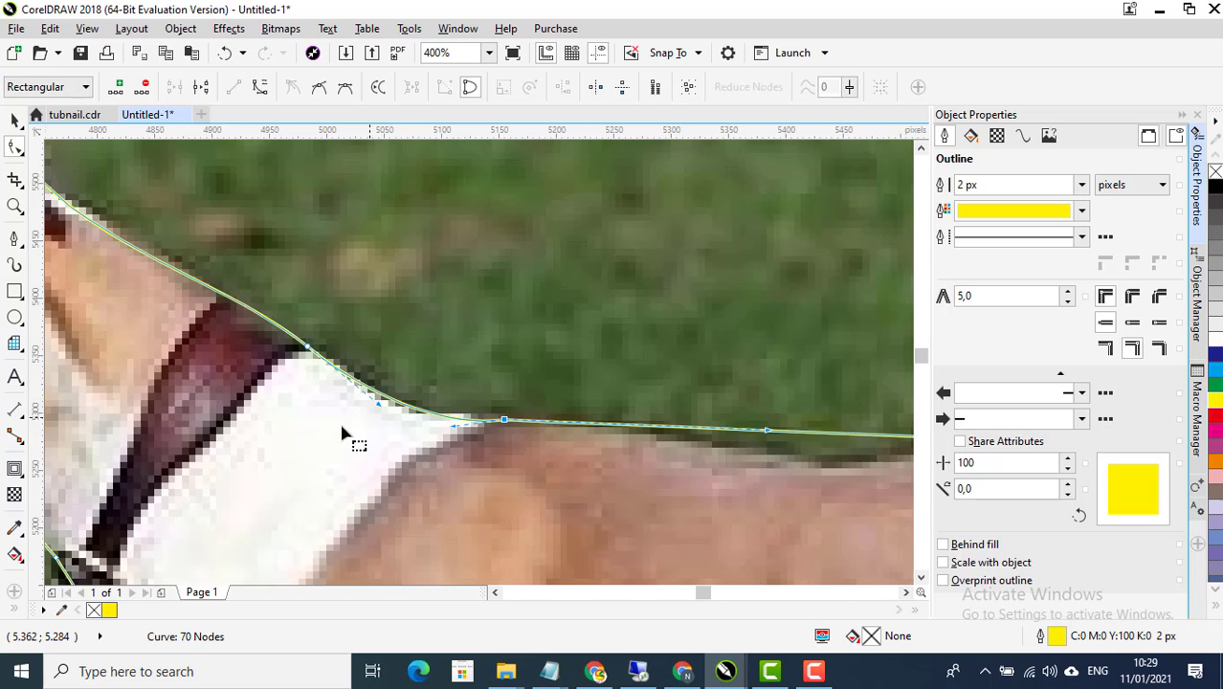
scroll(629, 465, down, 1)
scroll(496, 403, up, 1)
drag(484, 405, 532, 465)
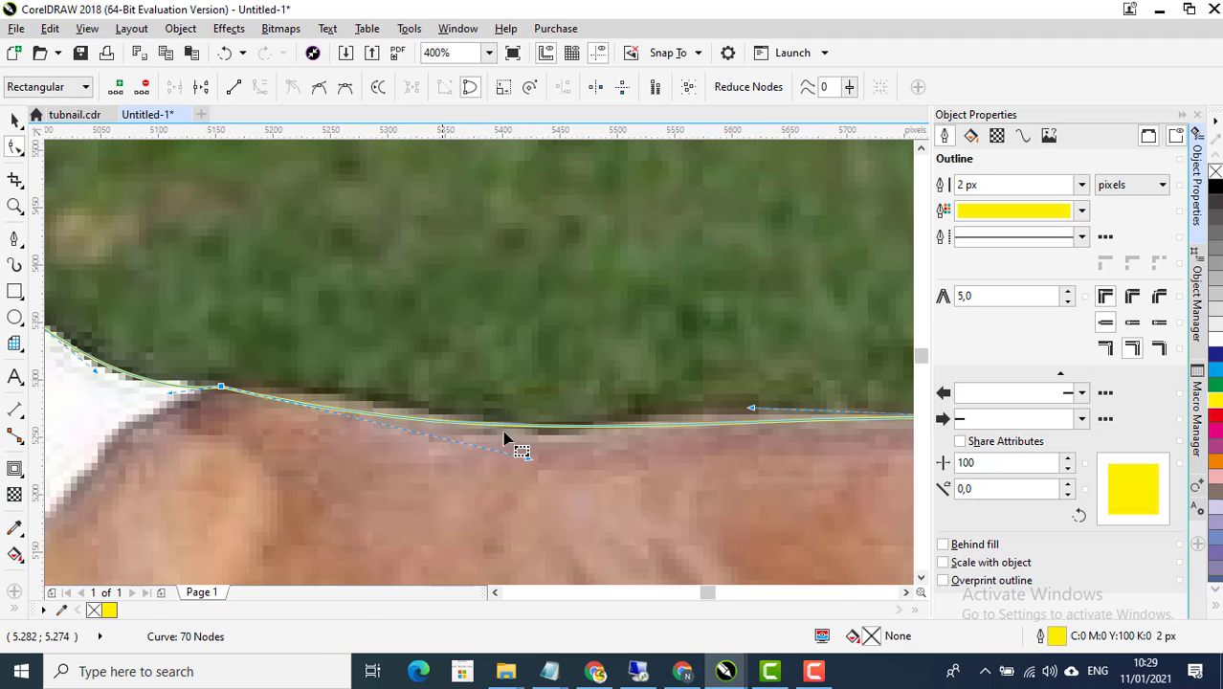
Add a node at the dip in the back and adjust the curve handle behind the withers to follow the shoulder
double_click(497, 425)
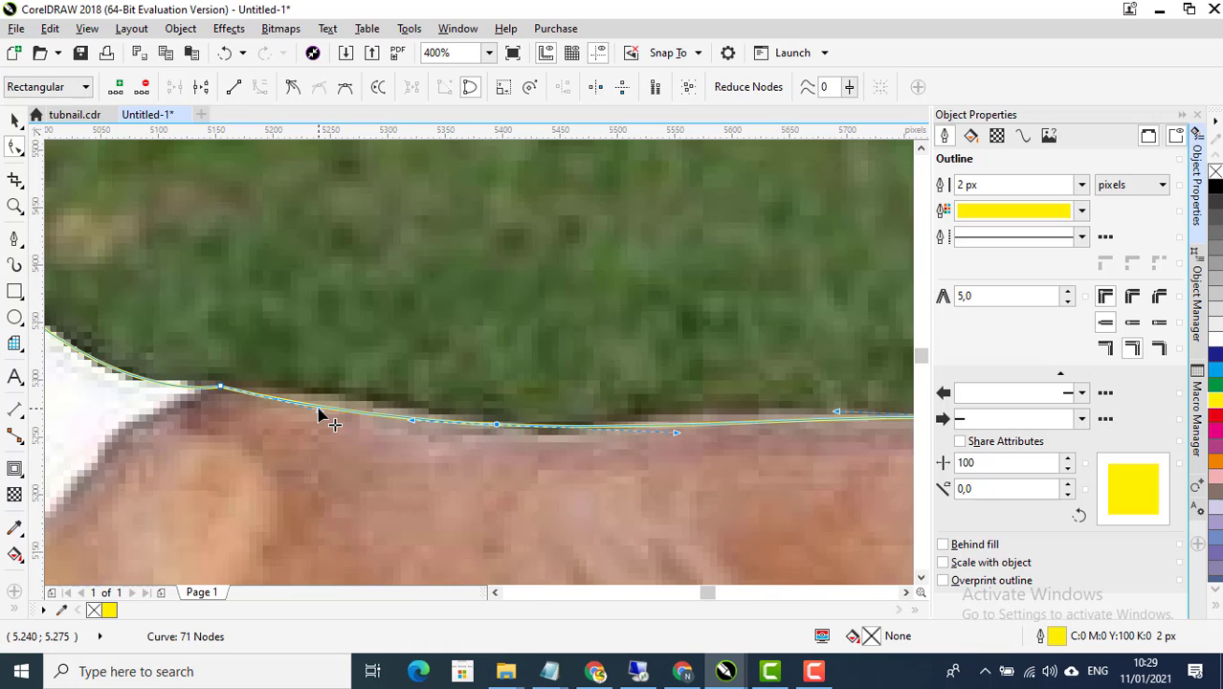
drag(318, 413, 334, 390)
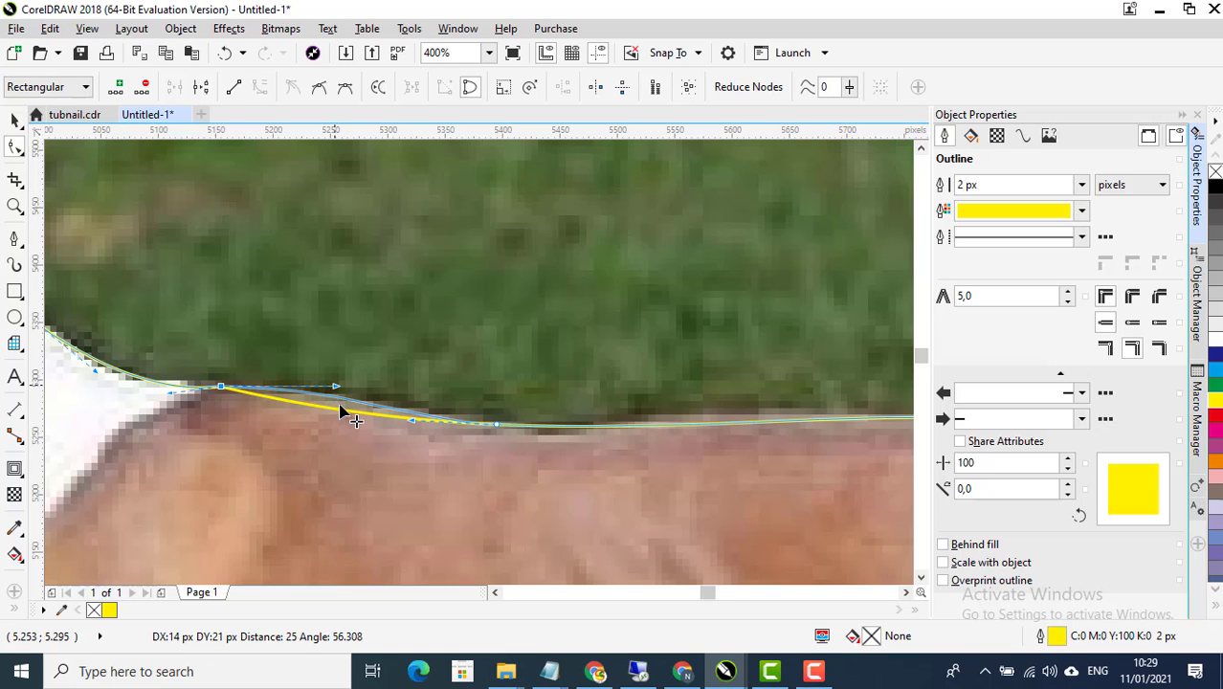
scroll(346, 410, down, 1)
scroll(584, 421, up, 1)
scroll(400, 393, down, 1)
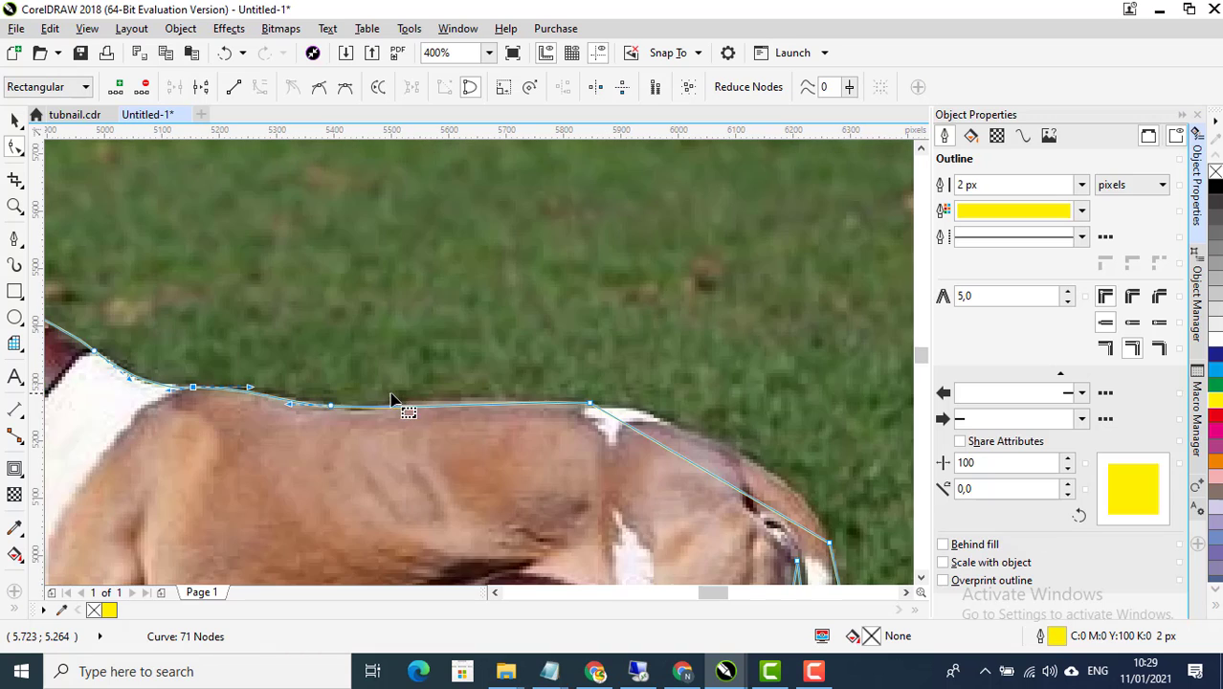
Convert the straight segment over the rump to a curve and shape both handles so it follows the hindquarters
scroll(668, 440, up, 1)
right_click(655, 454)
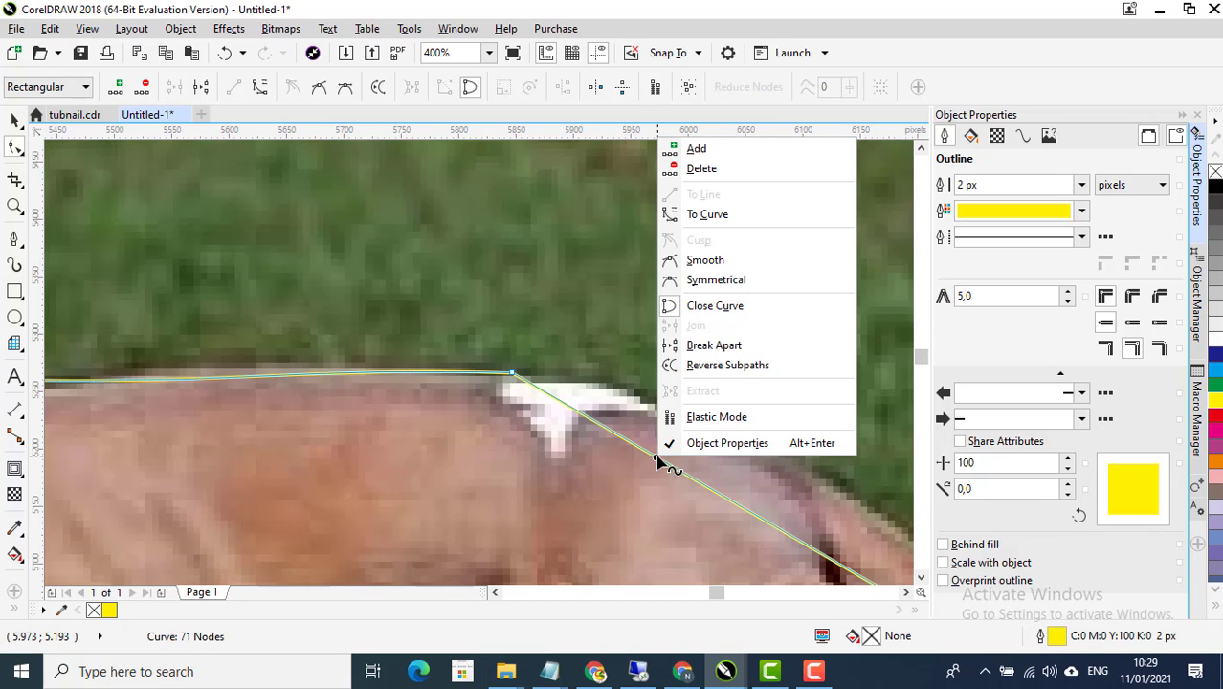
click(708, 214)
scroll(382, 383, down, 1)
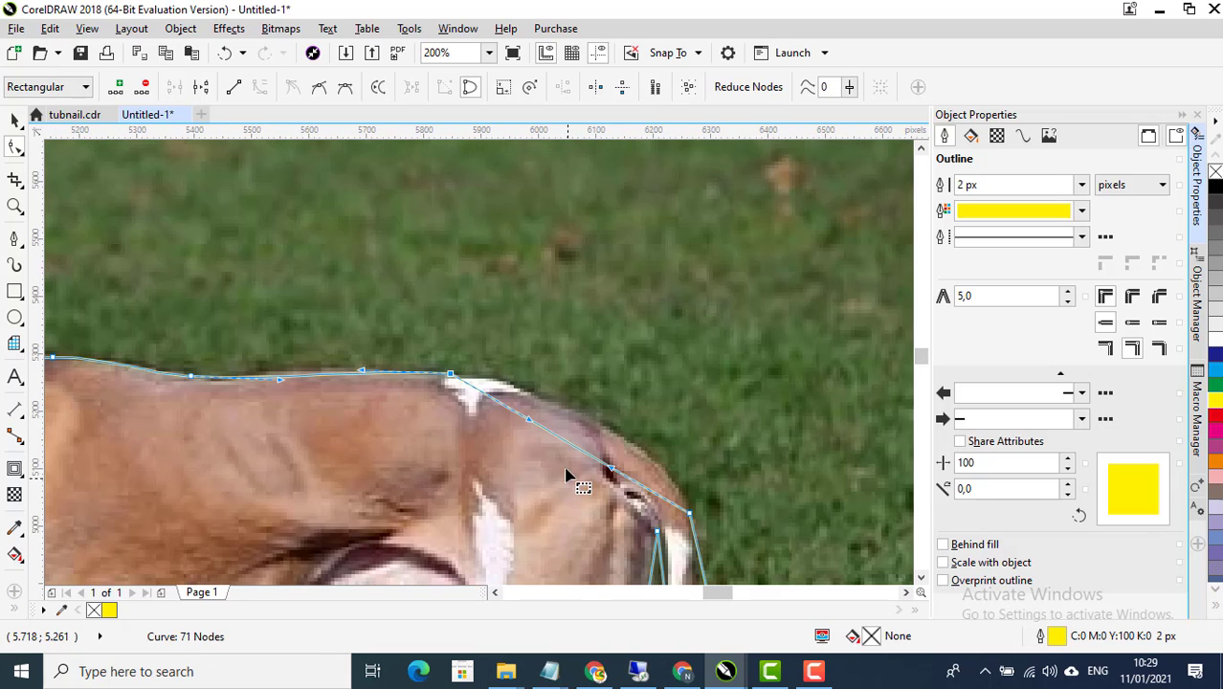
scroll(507, 400, up, 1)
drag(493, 385, 627, 331)
drag(656, 475, 763, 474)
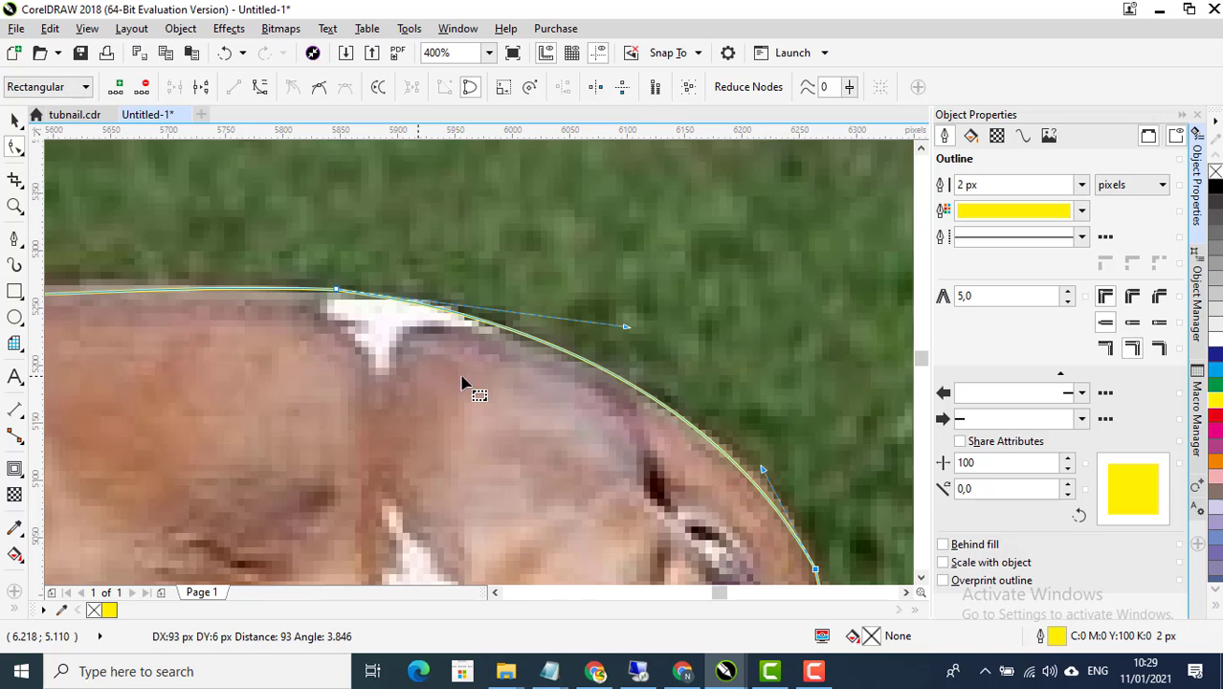
Replace the corner node at the rump's white patch with a new node slightly further forward on the back
scroll(459, 381, down, 1)
scroll(404, 339, up, 1)
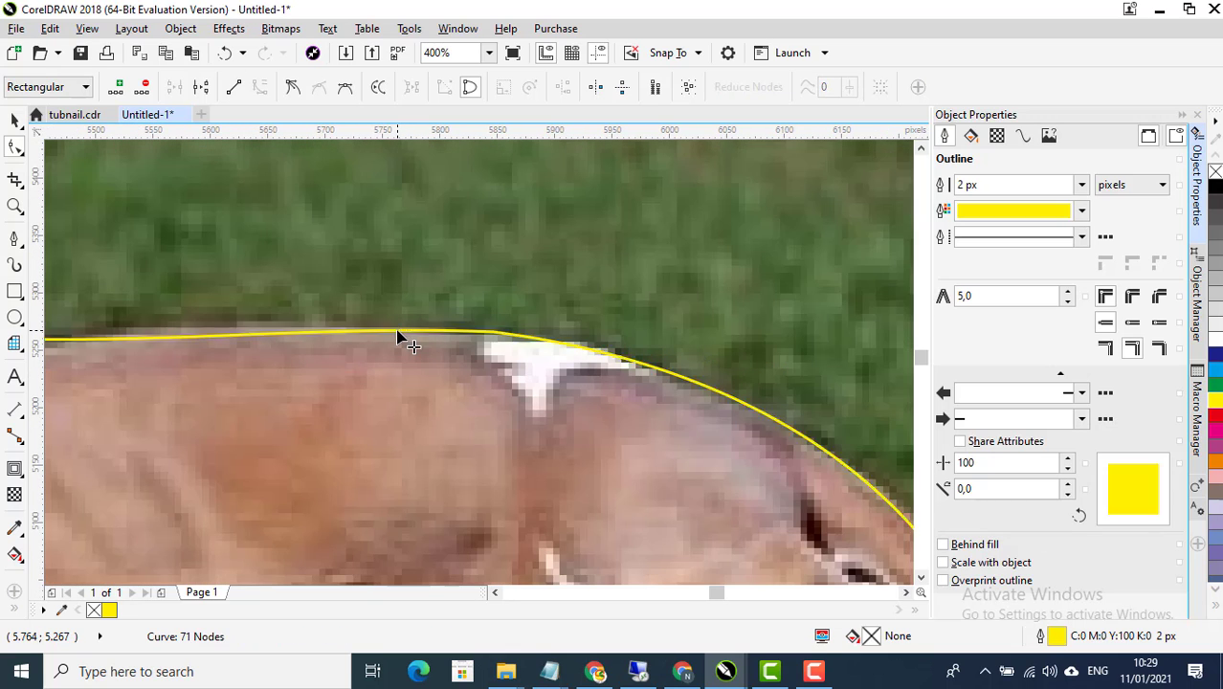
double_click(398, 332)
key(Delete)
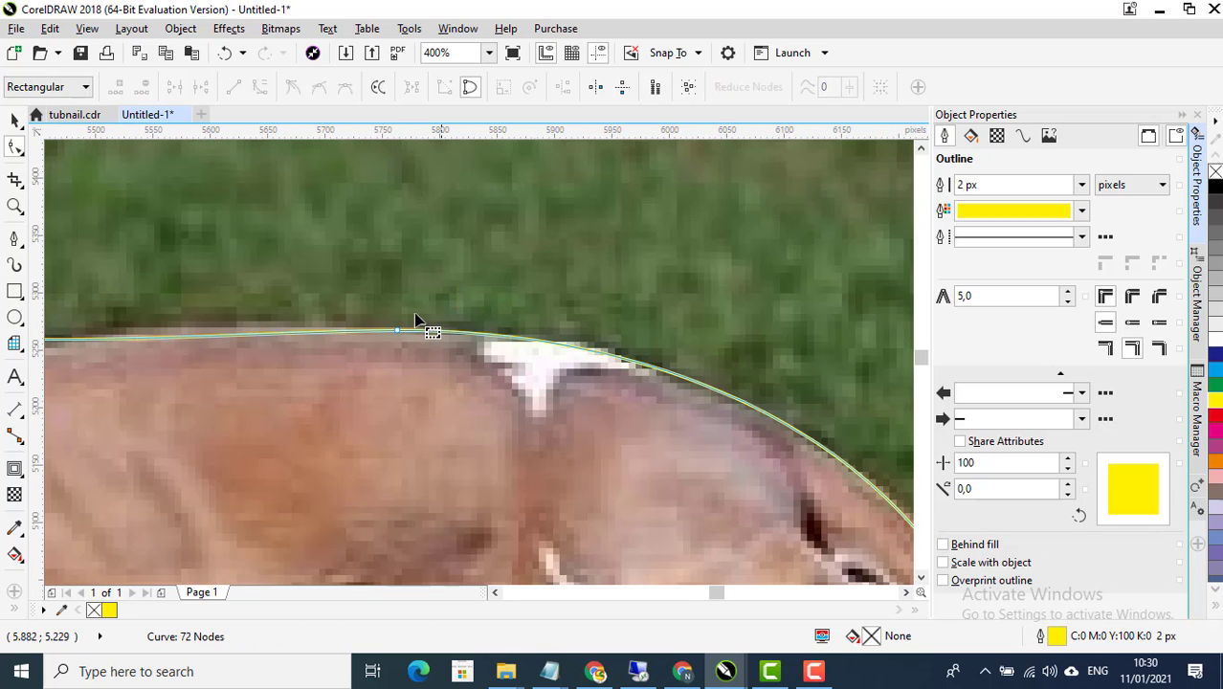
Convert the straight segment along the tail's outer edge to a curve and bend it inward against the tail
scroll(427, 330, down, 2)
scroll(569, 440, up, 2)
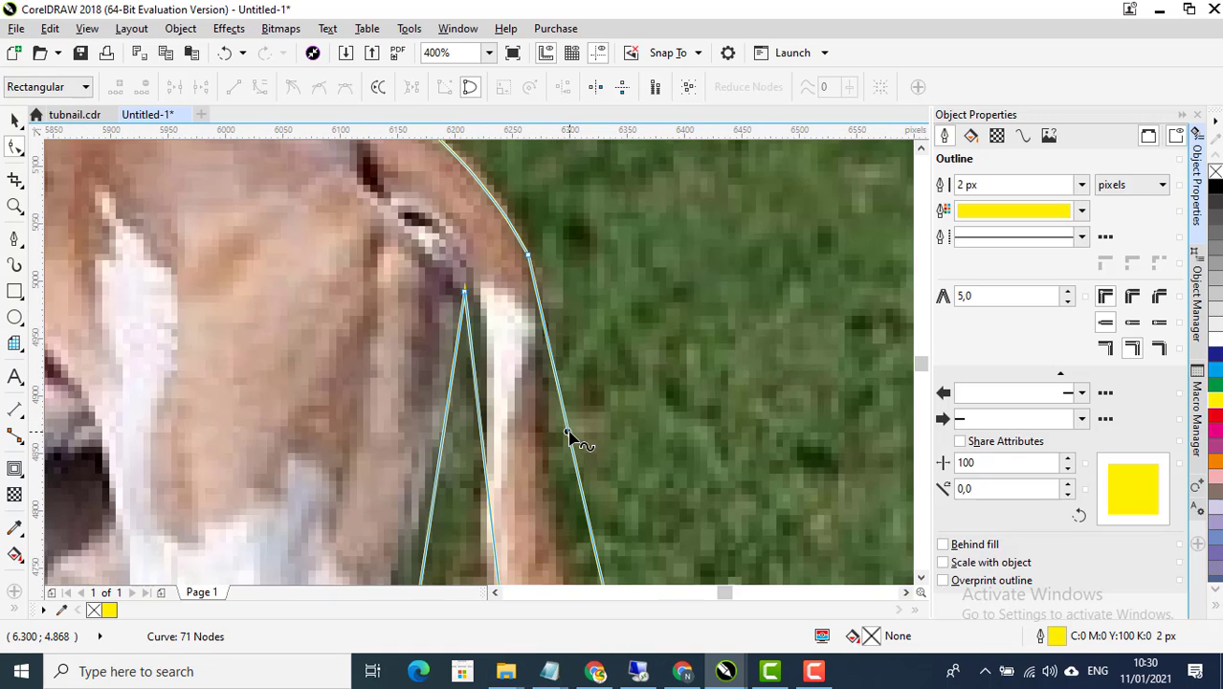
right_click(569, 435)
click(634, 192)
scroll(564, 450, down, 1)
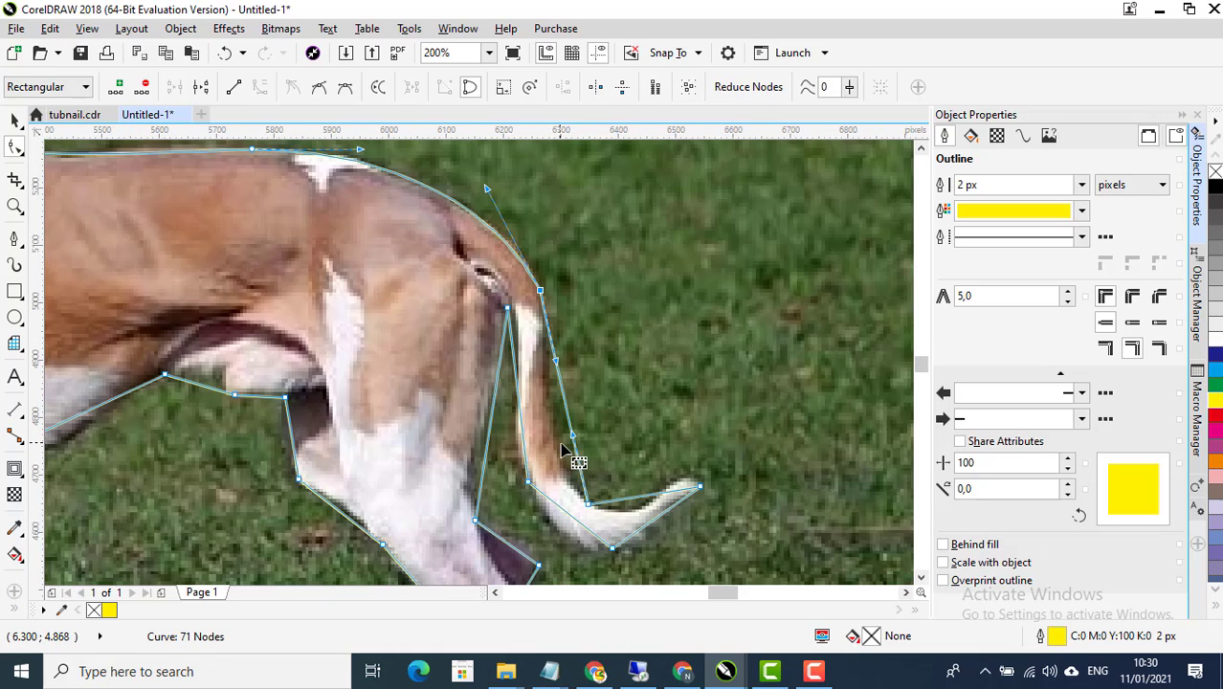
scroll(564, 450, up, 1)
drag(578, 431, 509, 470)
Replace the corner node at the tail base with one slightly lower and adjust its handle so the path follows the rump
scroll(556, 325, down, 1)
scroll(568, 319, up, 1)
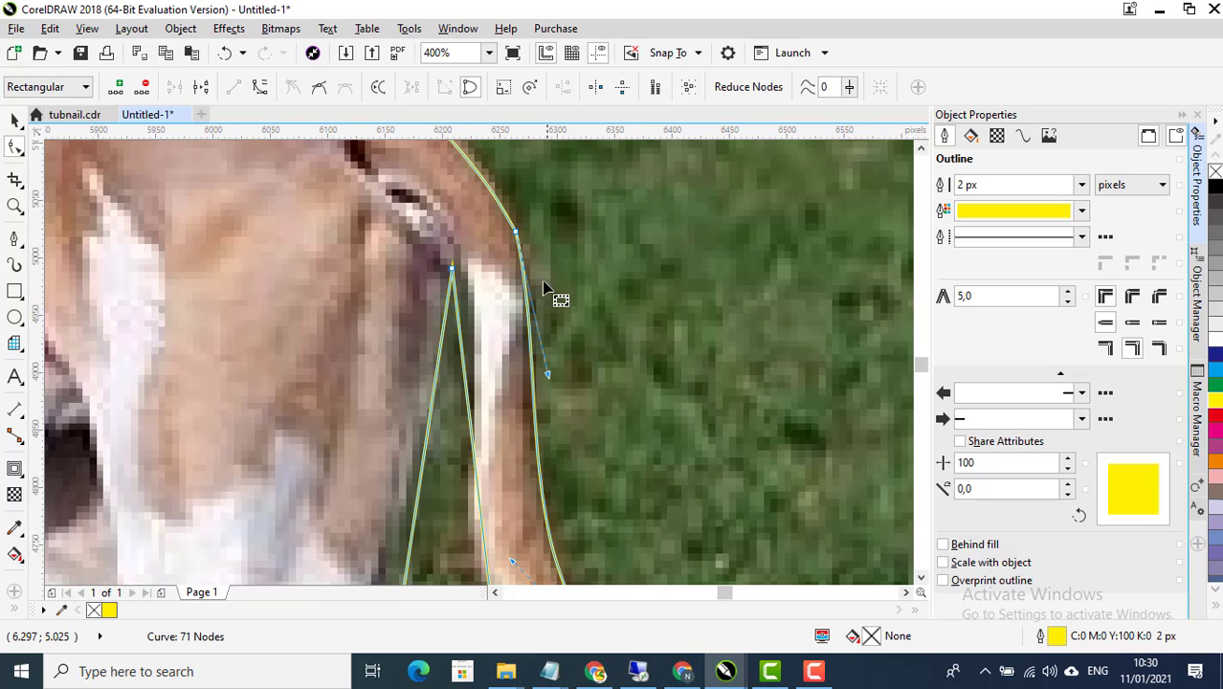
double_click(531, 345)
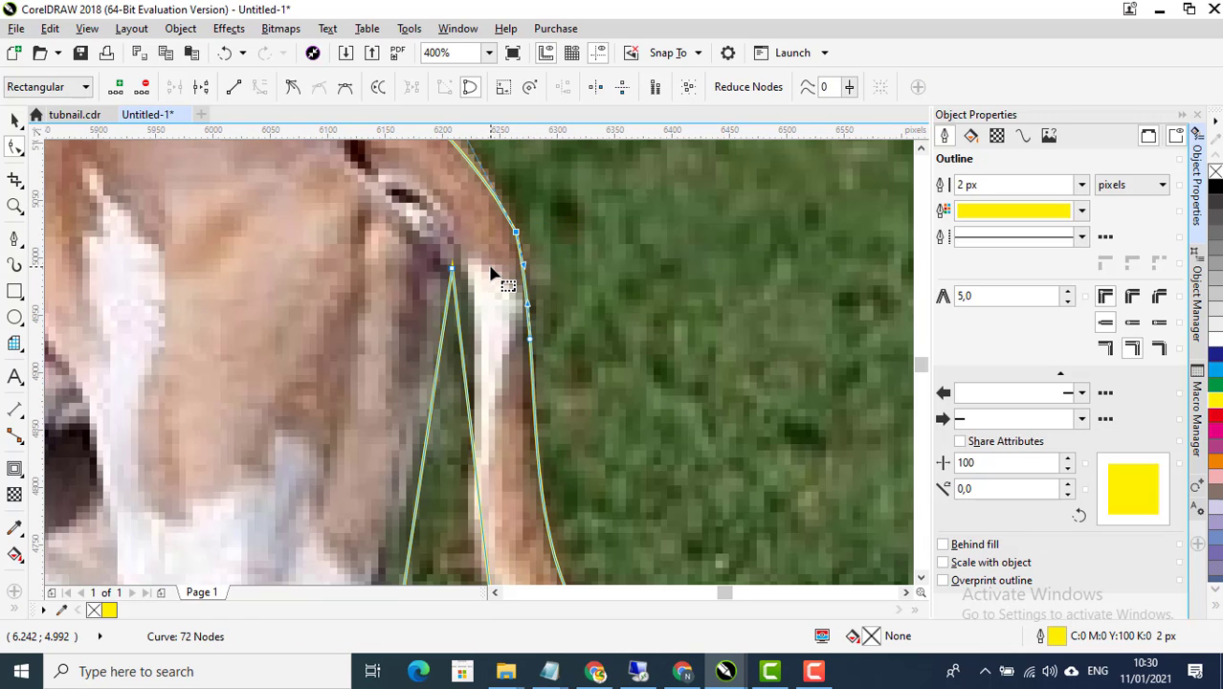
key(ctrl+z)
scroll(525, 281, down, 1)
scroll(537, 273, up, 1)
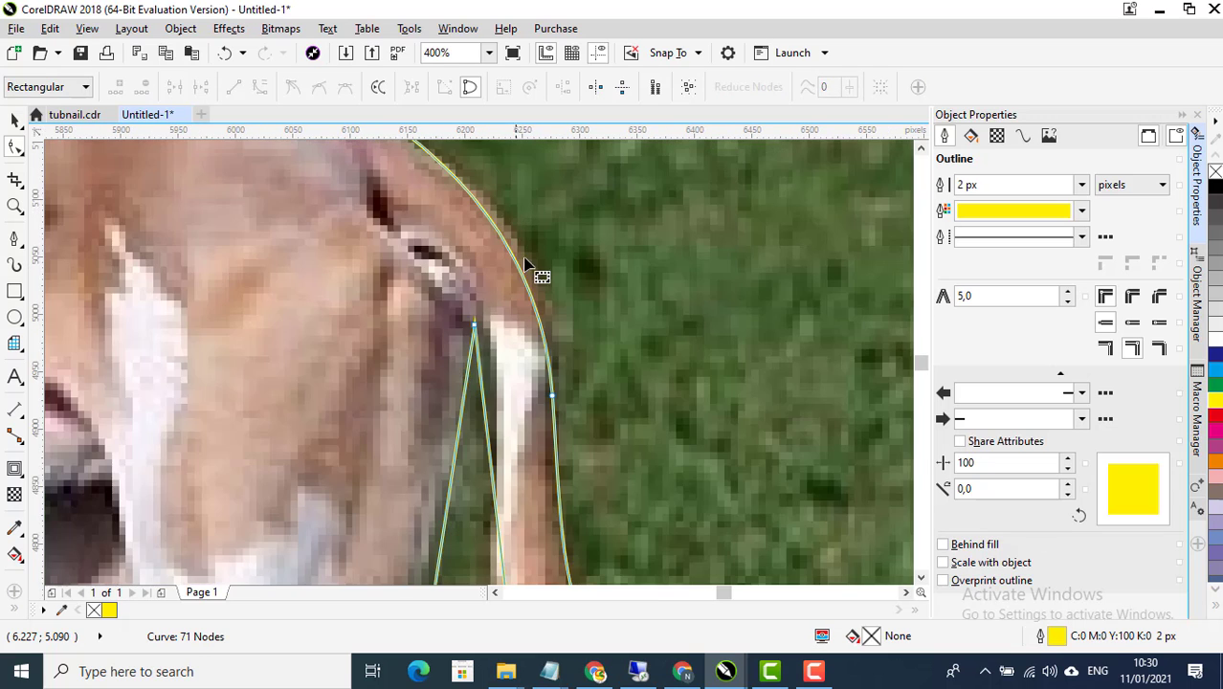
scroll(552, 359, down, 1)
click(549, 364)
scroll(578, 215, up, 2)
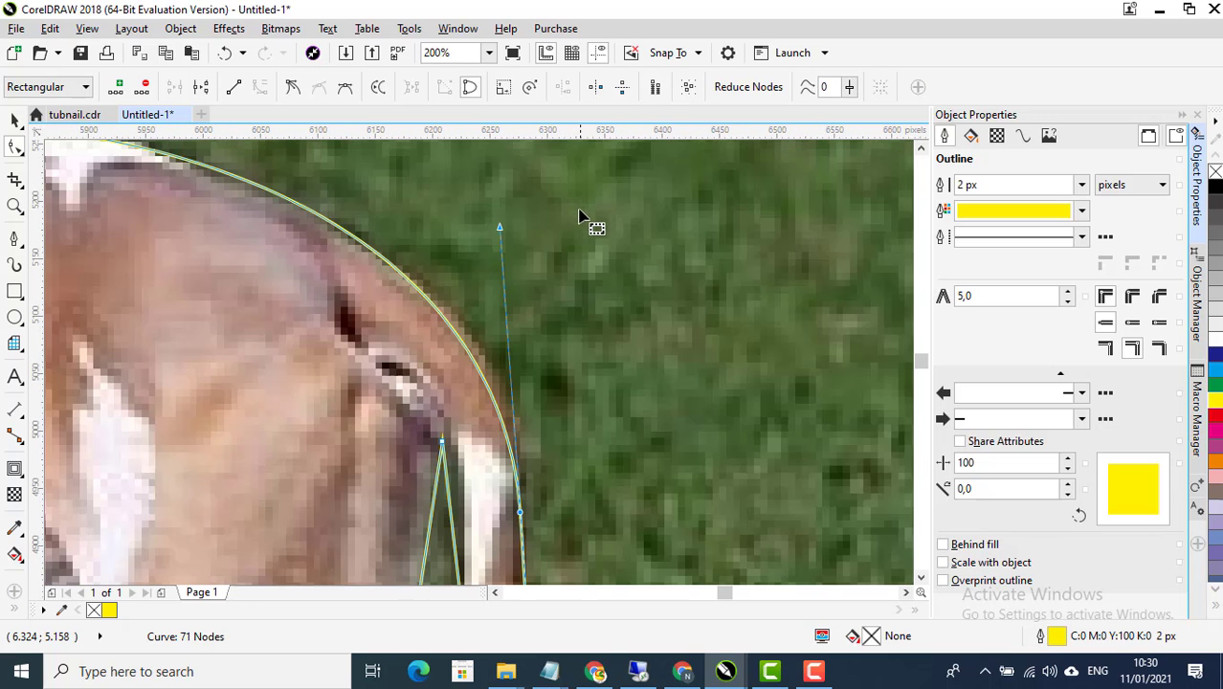
mouse_move(499, 228)
mouse_down()
mouse_move(508, 214)
mouse_move(528, 230)
mouse_move(516, 238)
mouse_up()
Convert the tail's upper segment toward the tip to a curve, bend it along the bow, and reposition the tip node
scroll(546, 382, down, 1)
scroll(593, 548, up, 1)
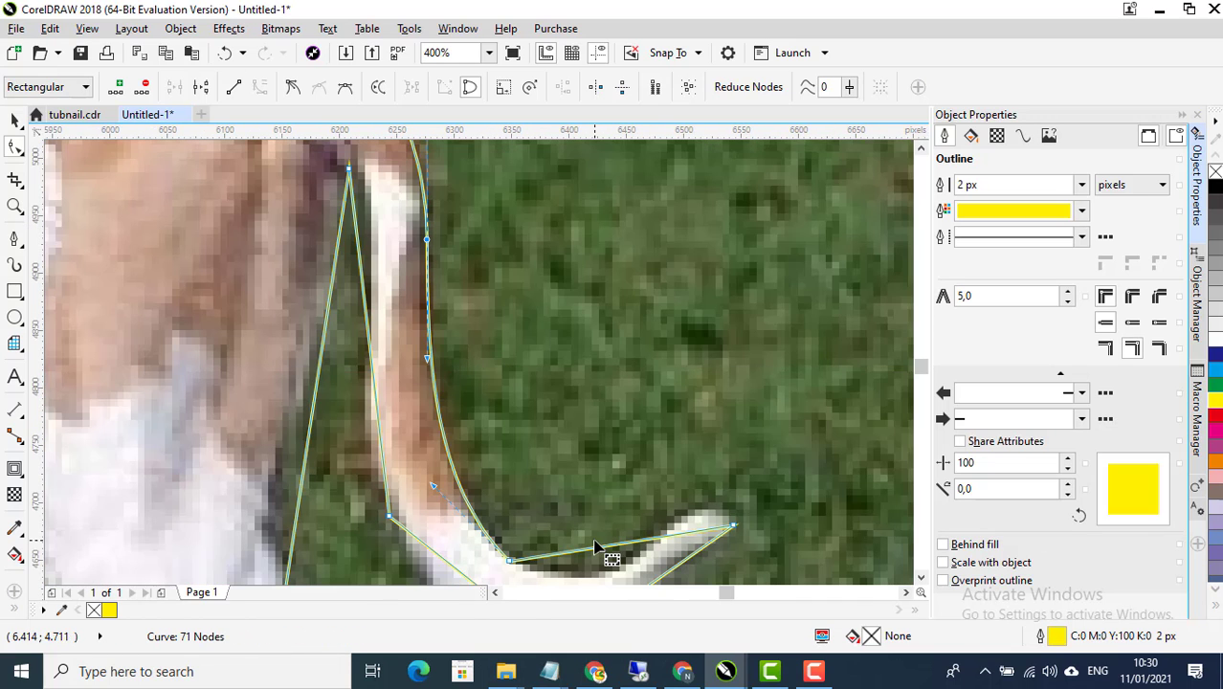
right_click(595, 549)
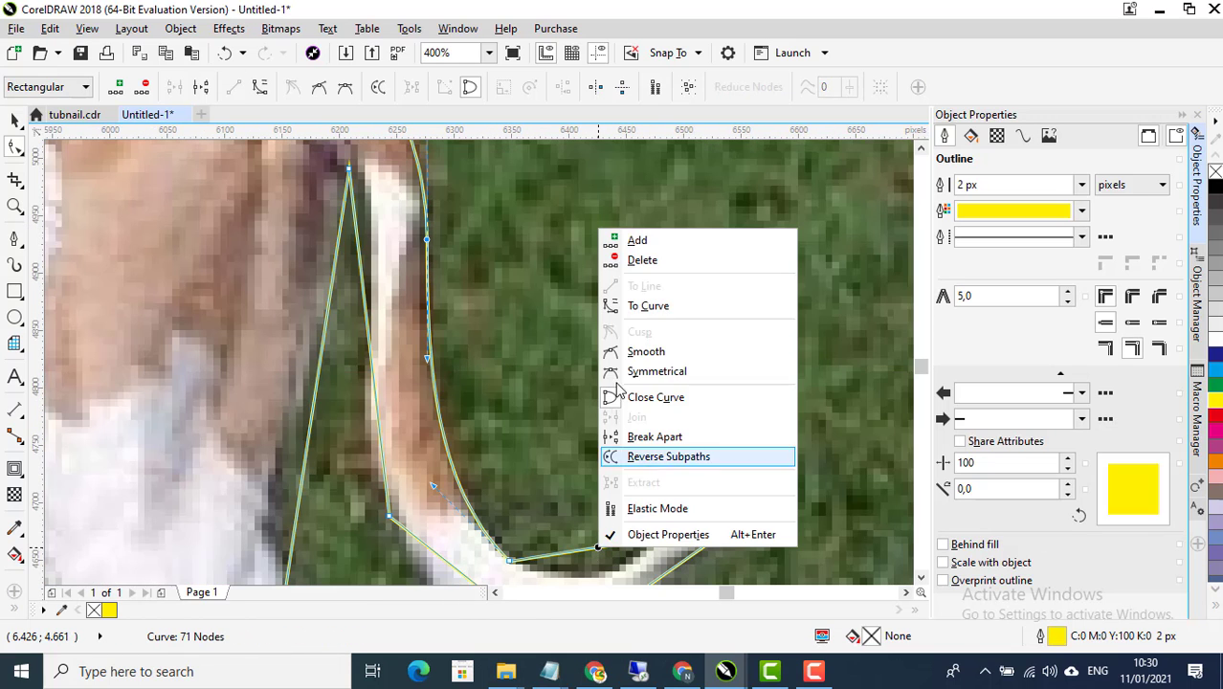
click(647, 306)
scroll(481, 383, down, 1)
scroll(531, 483, up, 2)
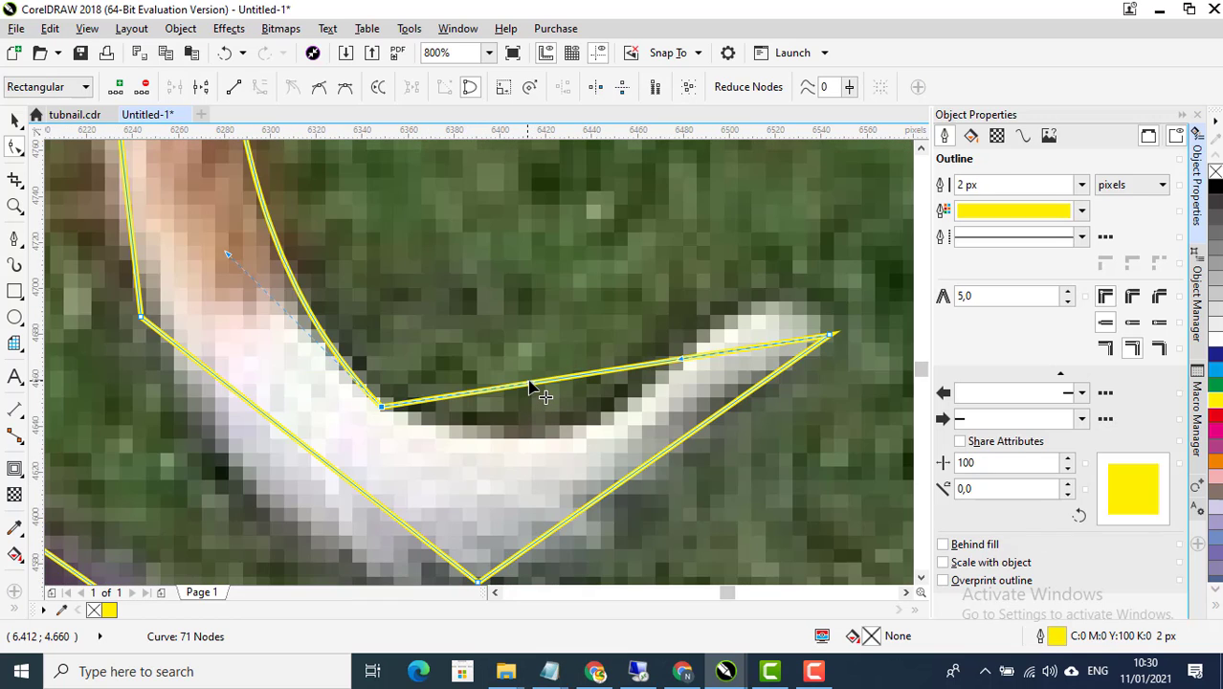
drag(532, 394, 543, 503)
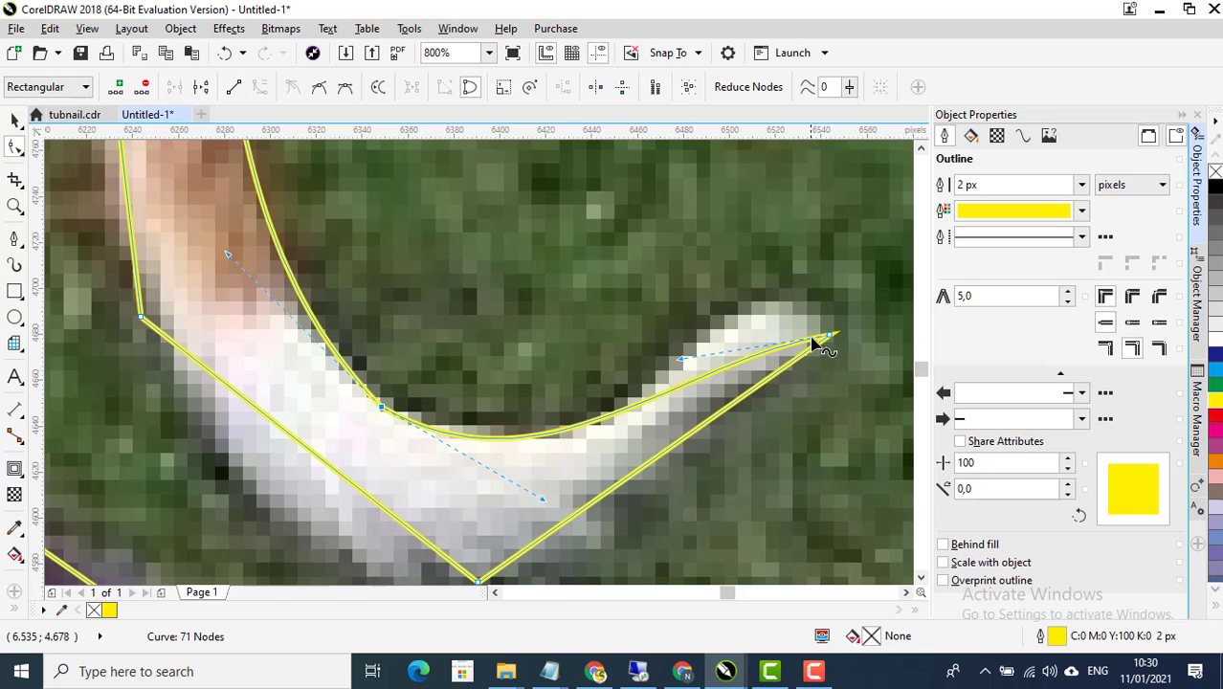
drag(830, 338, 822, 290)
drag(673, 316, 672, 365)
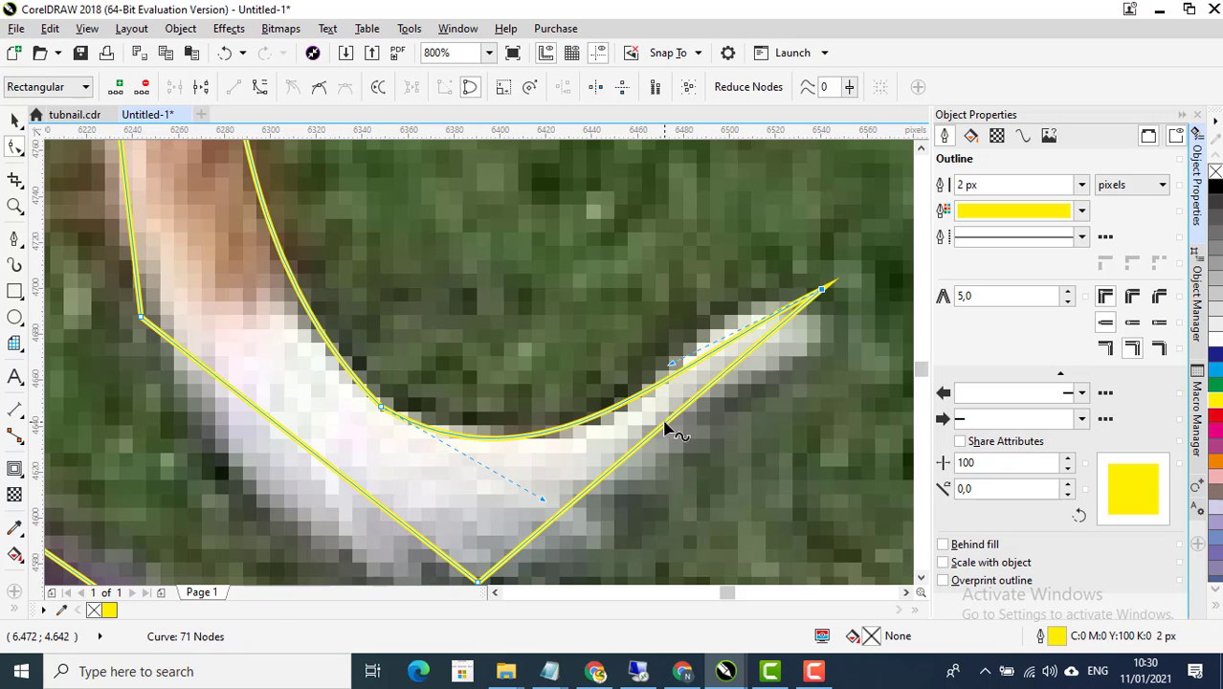
Convert the straight segment beneath the tail tip to a curve and bow it outward along the tail's underside
right_click(667, 430)
click(689, 178)
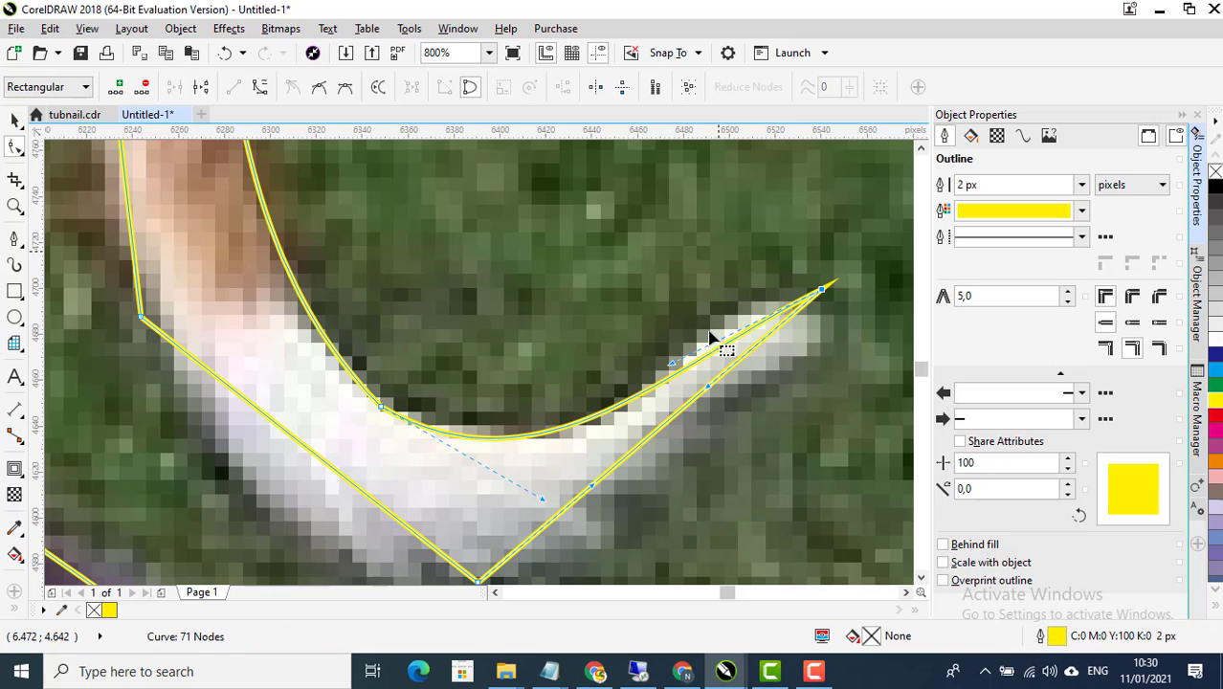
click(703, 396)
drag(706, 386, 724, 425)
scroll(679, 402, down, 2)
scroll(641, 460, up, 1)
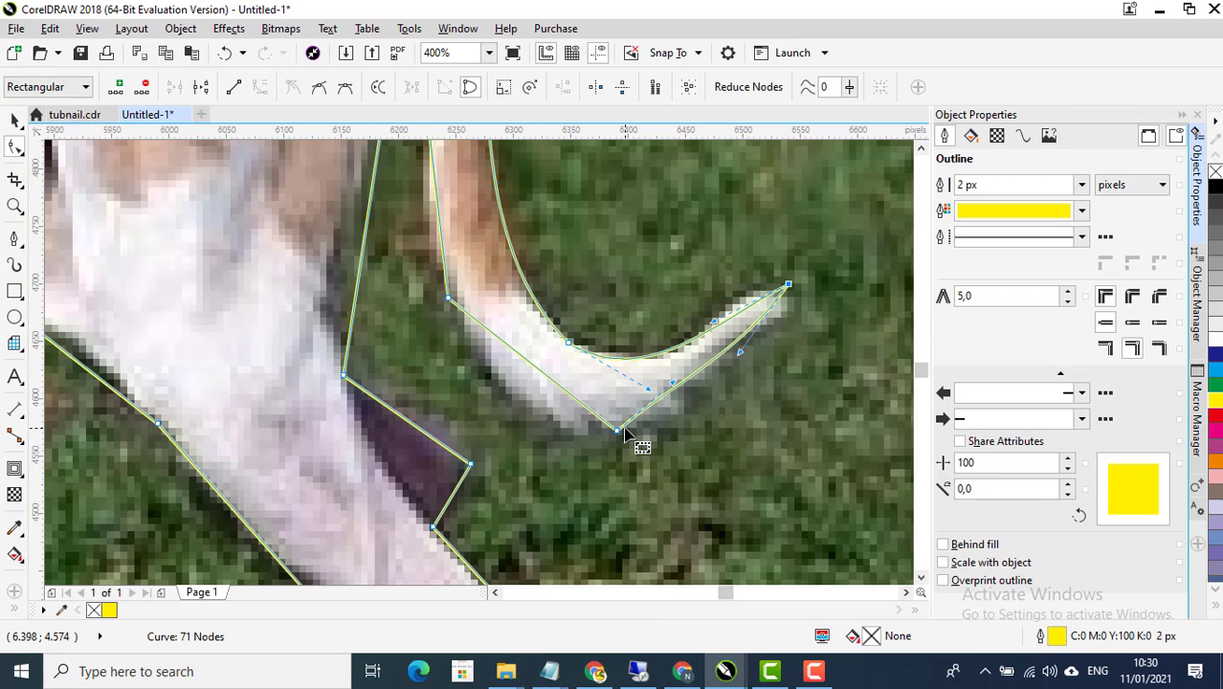
Delete the node at the lowest point of the tail and adjust both curve handles to follow the tail's underside
double_click(619, 432)
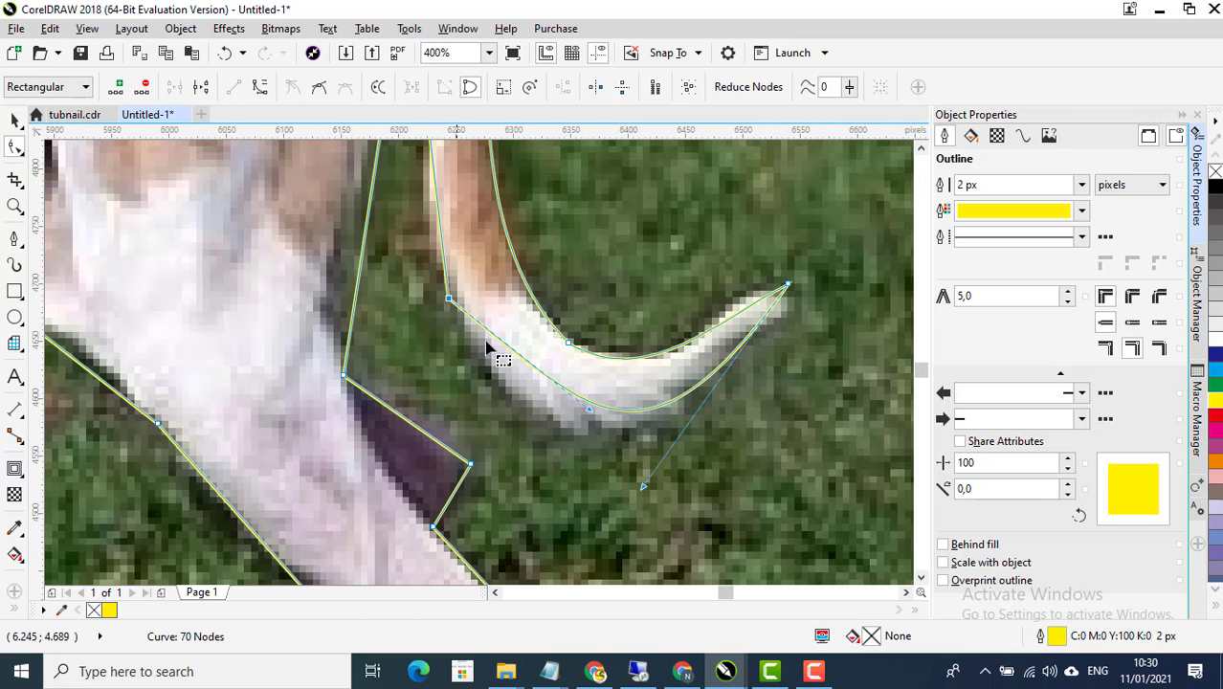
drag(588, 410, 506, 436)
scroll(685, 417, down, 1)
scroll(685, 427, up, 1)
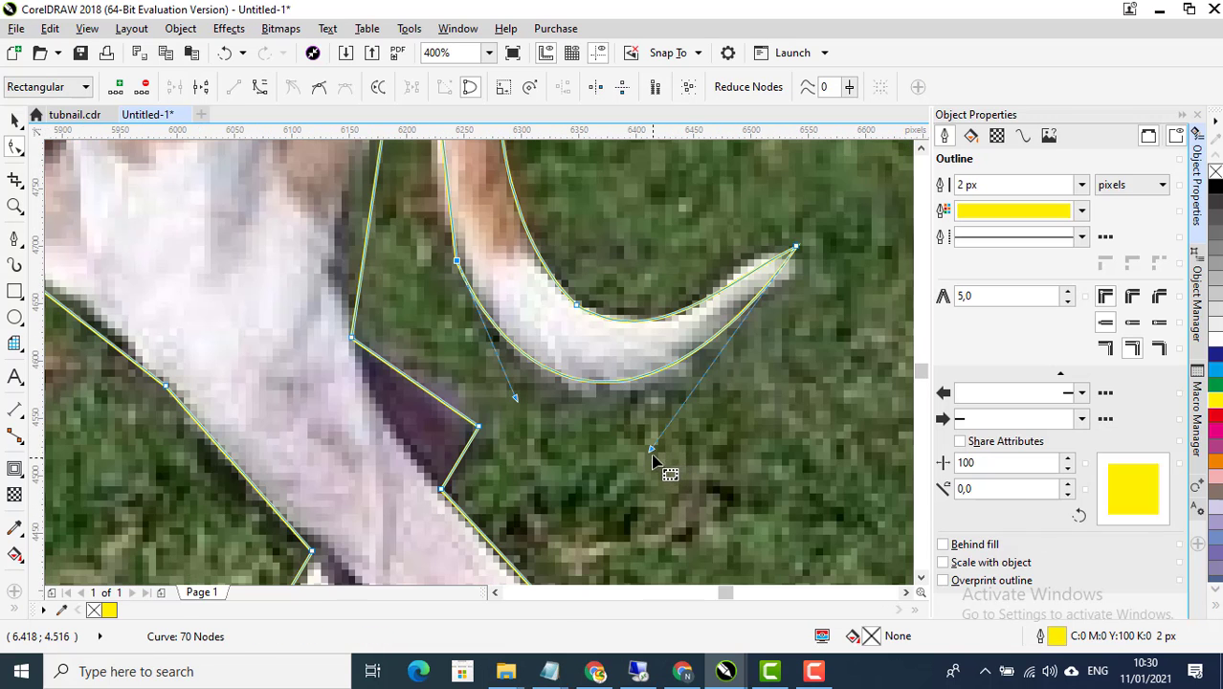
drag(651, 453, 674, 432)
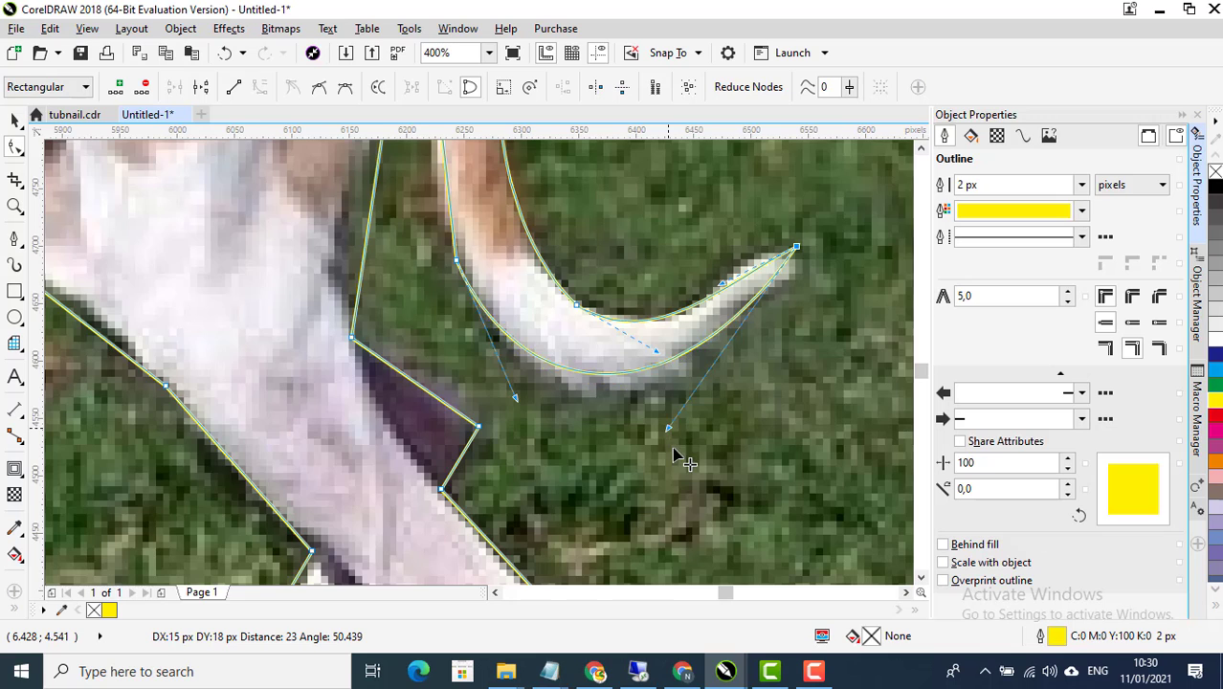
Convert the straight segment between the hind leg and the tail to a curve and shape it along the tail's inner edge
scroll(674, 431, down, 1)
scroll(565, 273, up, 1)
right_click(544, 267)
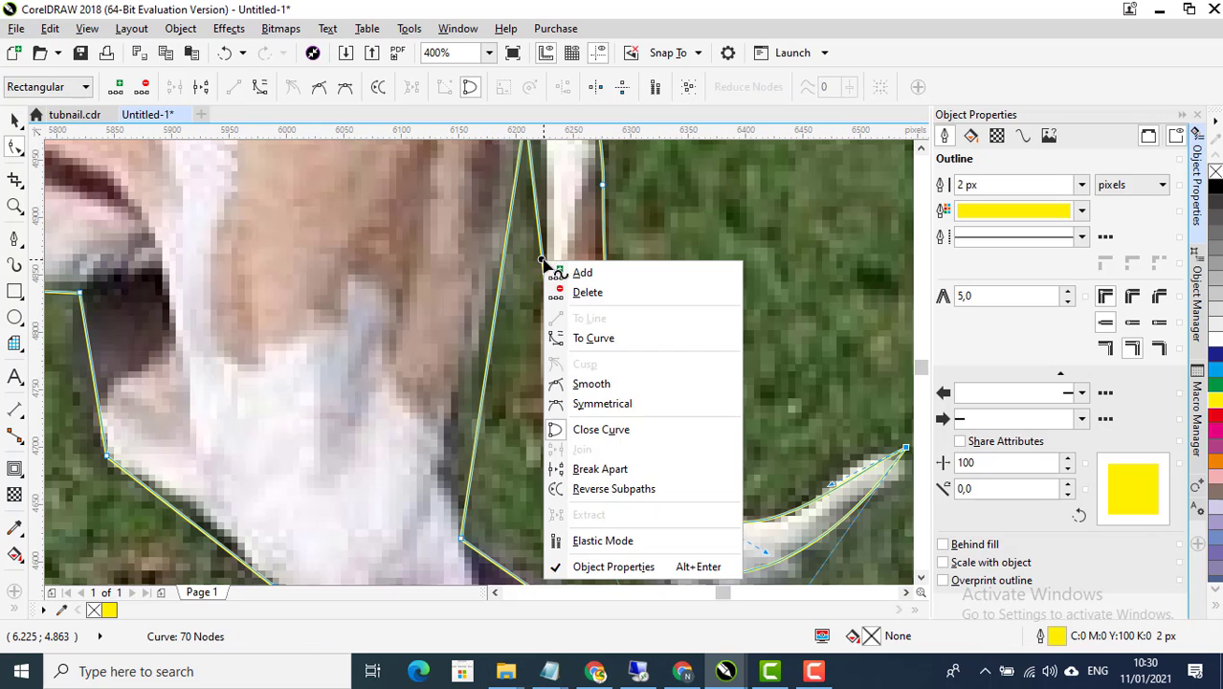
click(585, 339)
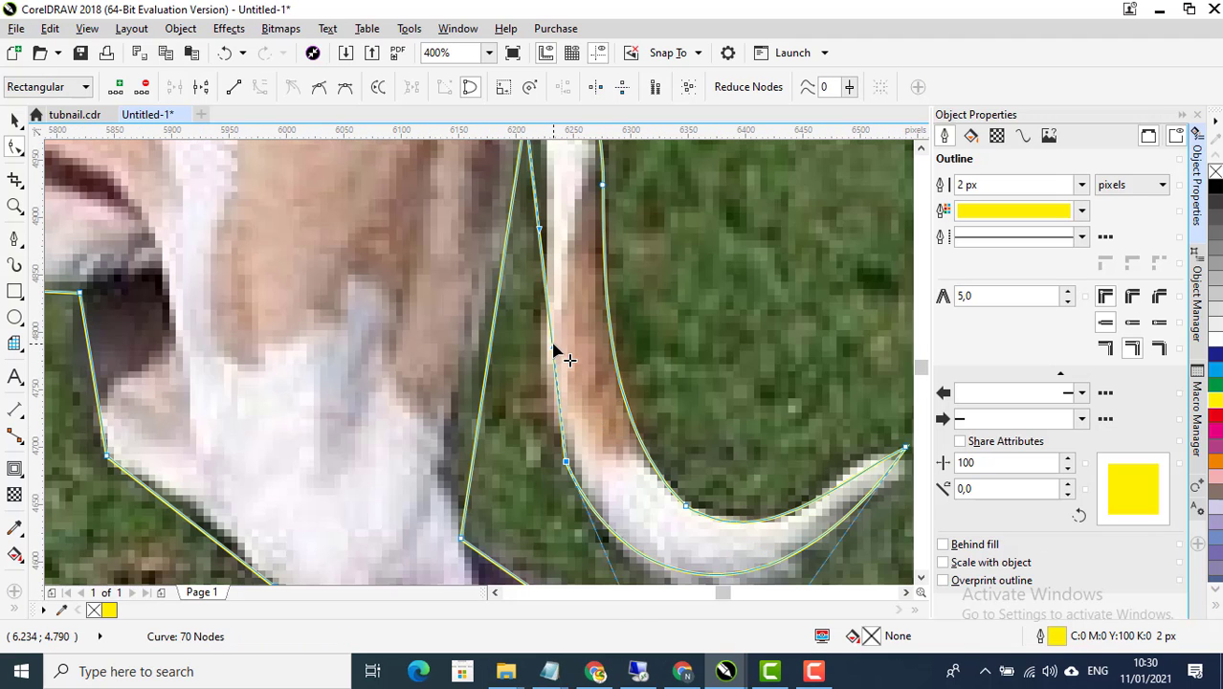
drag(550, 349, 559, 382)
scroll(560, 383, down, 1)
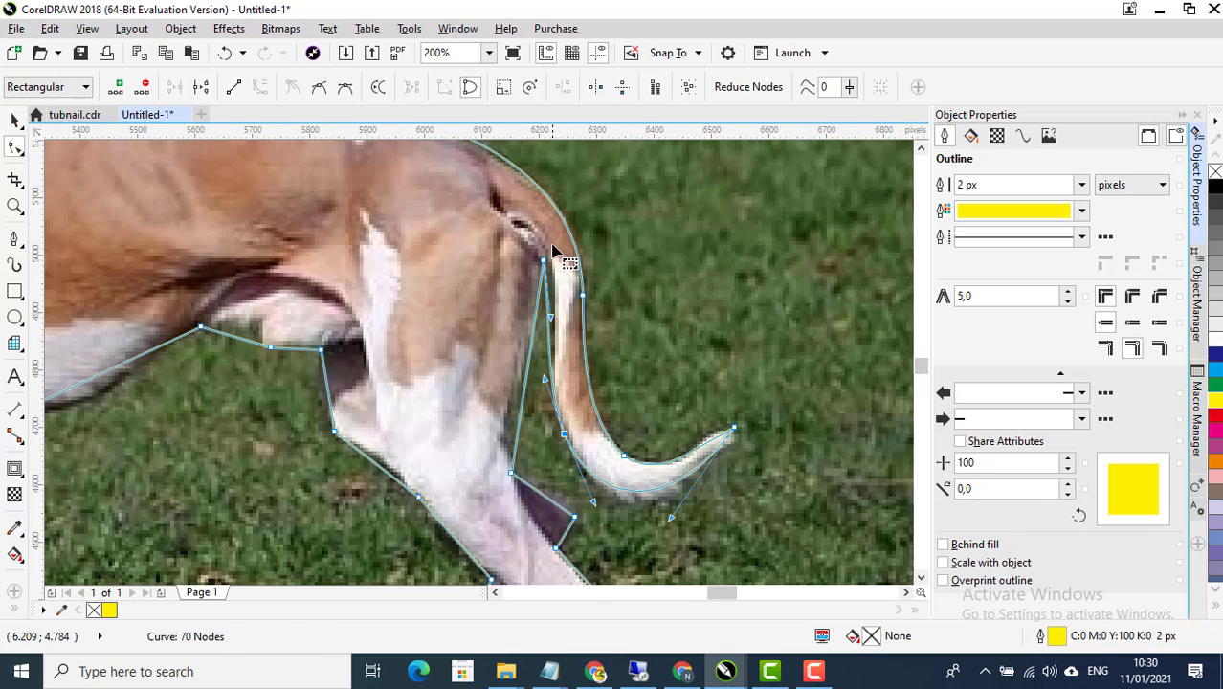
scroll(552, 372, up, 1)
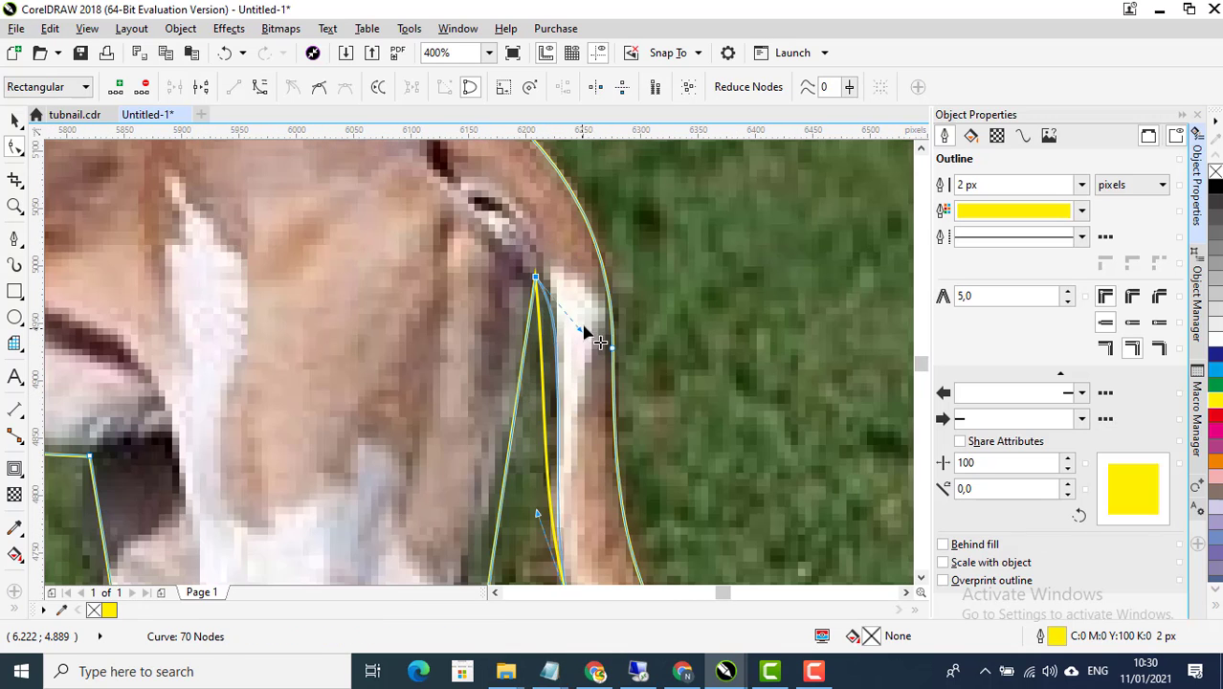
drag(585, 330, 627, 292)
Replace the node at the lower bend of the tail's inner edge with one slightly closer to the tip
scroll(629, 302, down, 1)
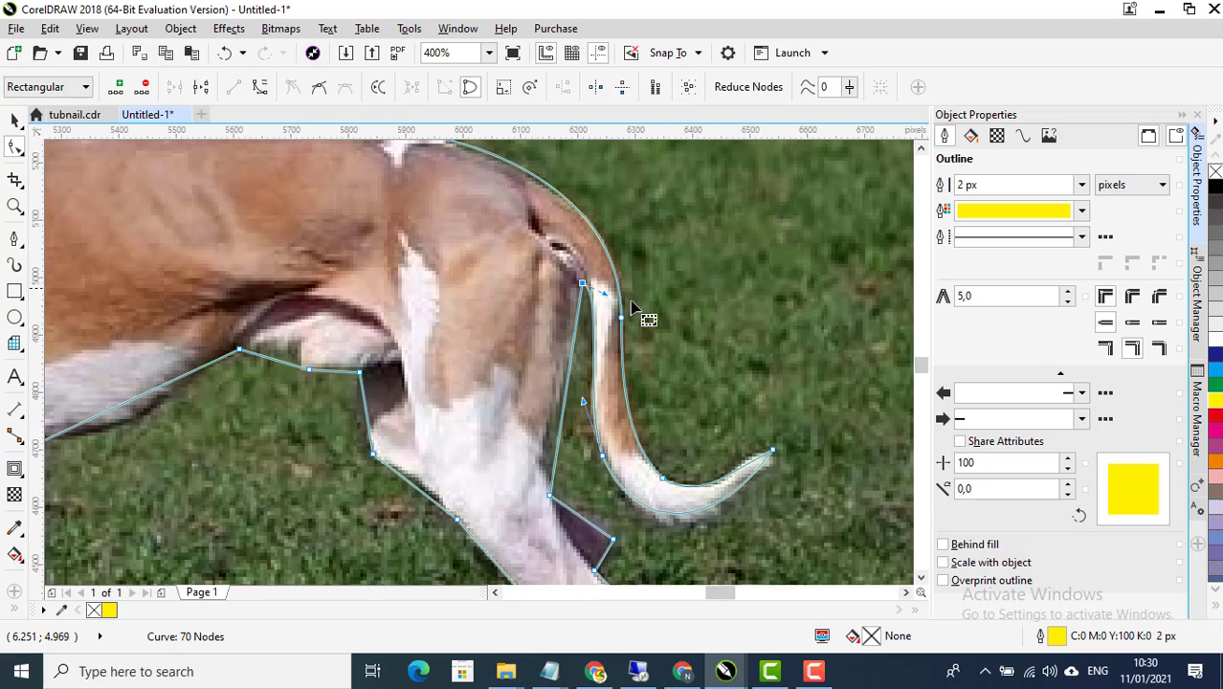
scroll(641, 490, up, 1)
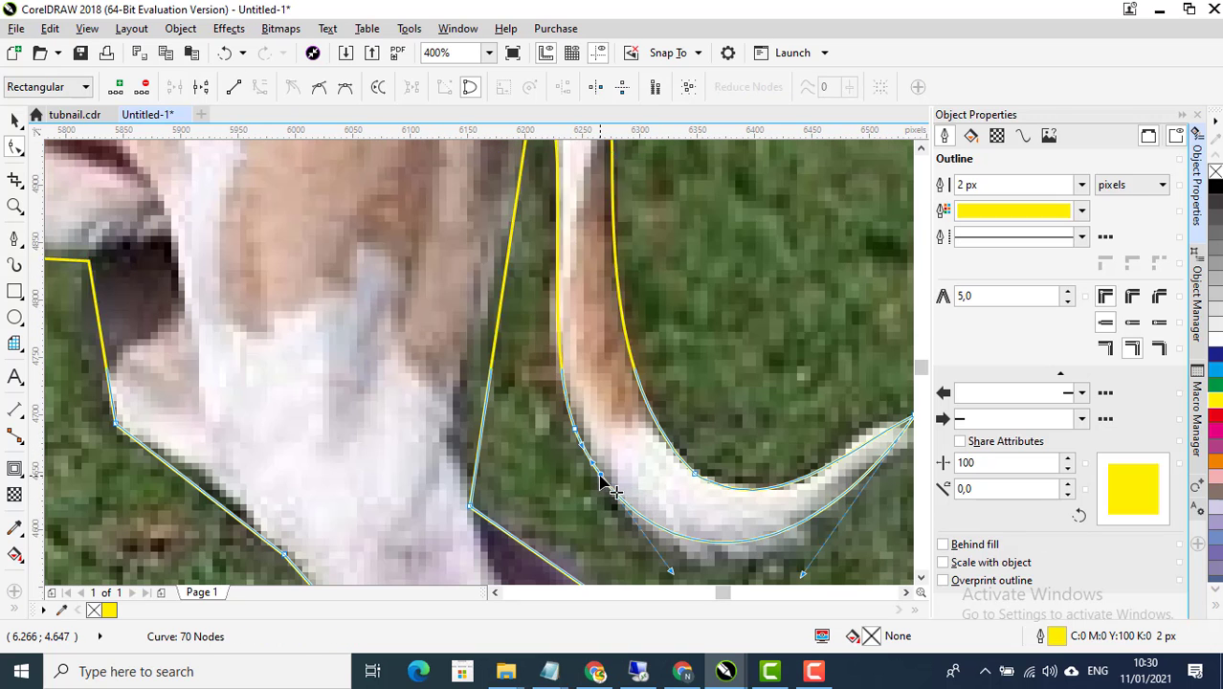
drag(540, 465, 588, 406)
click(593, 406)
Convert the straight segment along the rear edge of the hind thigh to a curve and adjust both handles to follow the thigh
scroll(660, 414, down, 1)
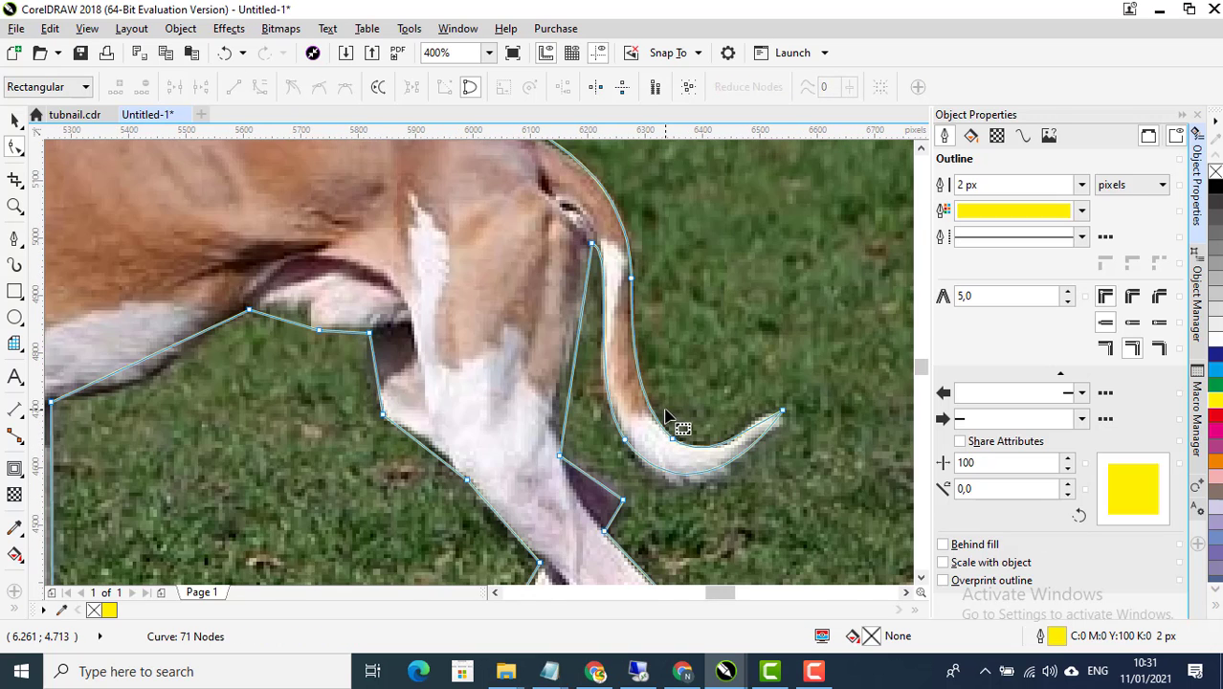
scroll(614, 272, up, 1)
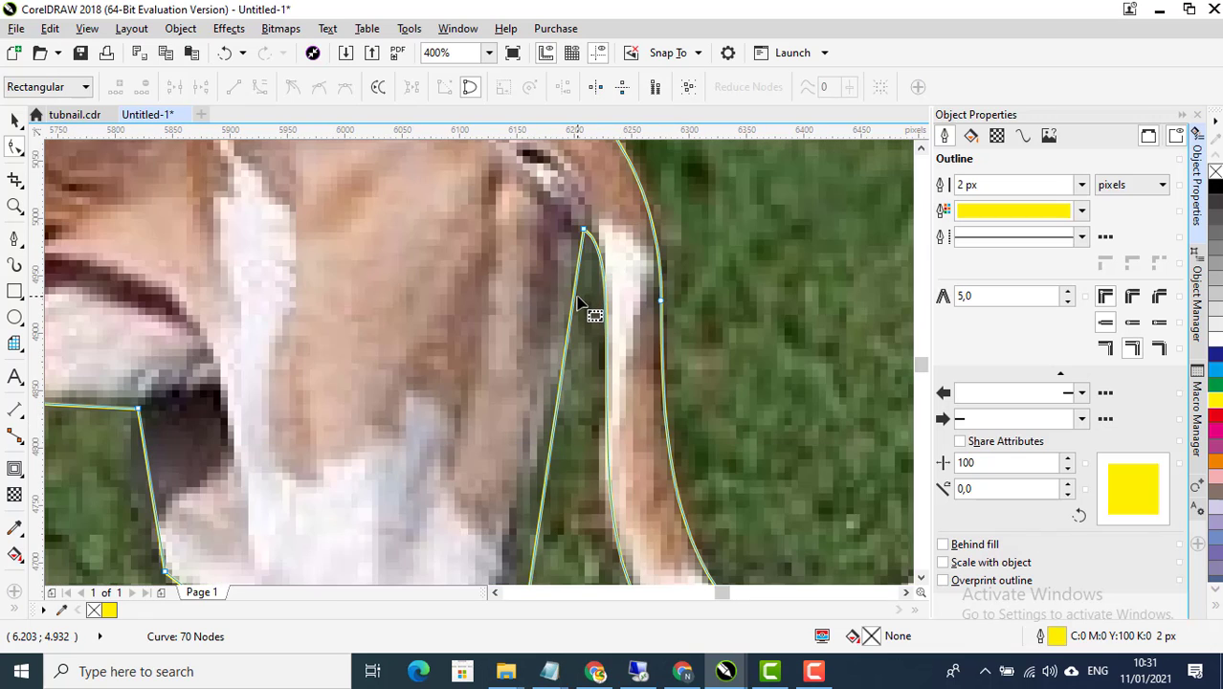
right_click(574, 302)
click(605, 373)
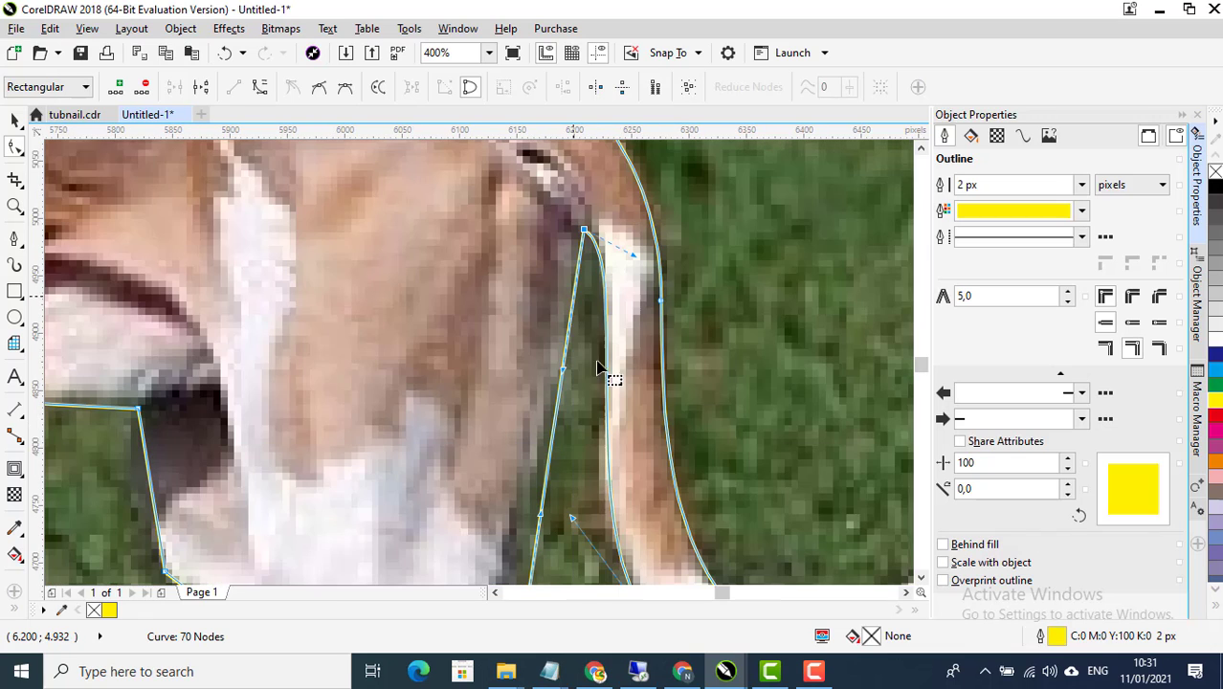
drag(563, 371, 574, 382)
drag(539, 513, 475, 524)
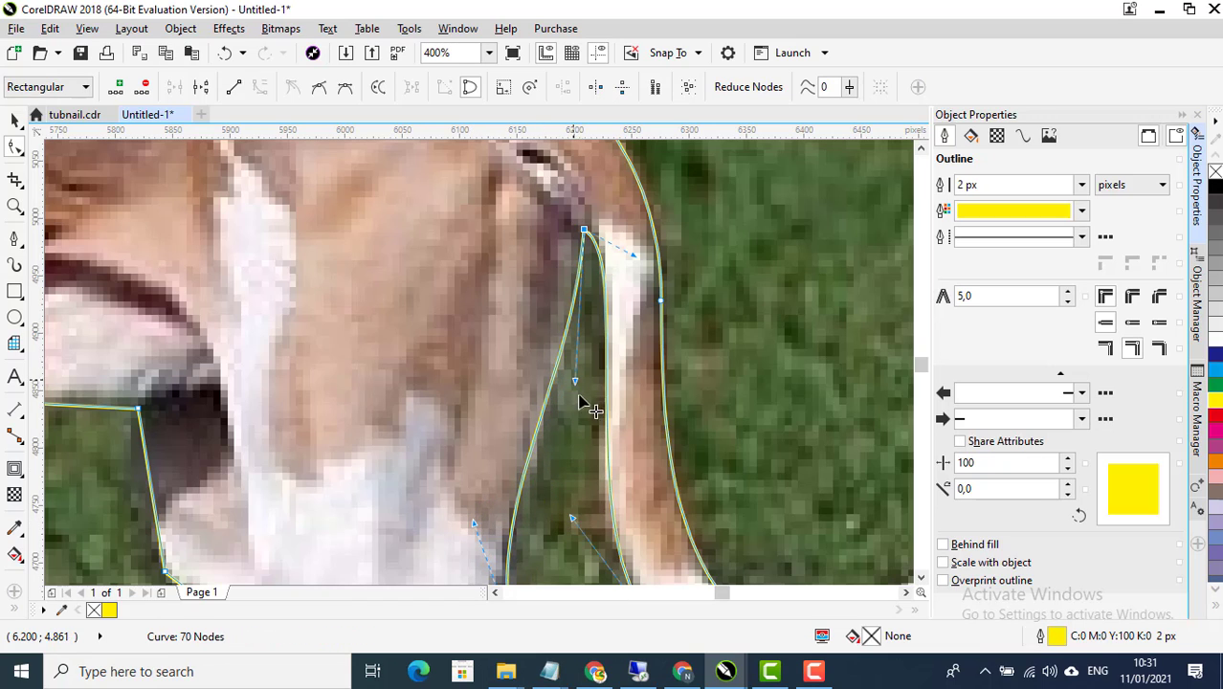
drag(577, 383, 586, 408)
scroll(554, 268, down, 1)
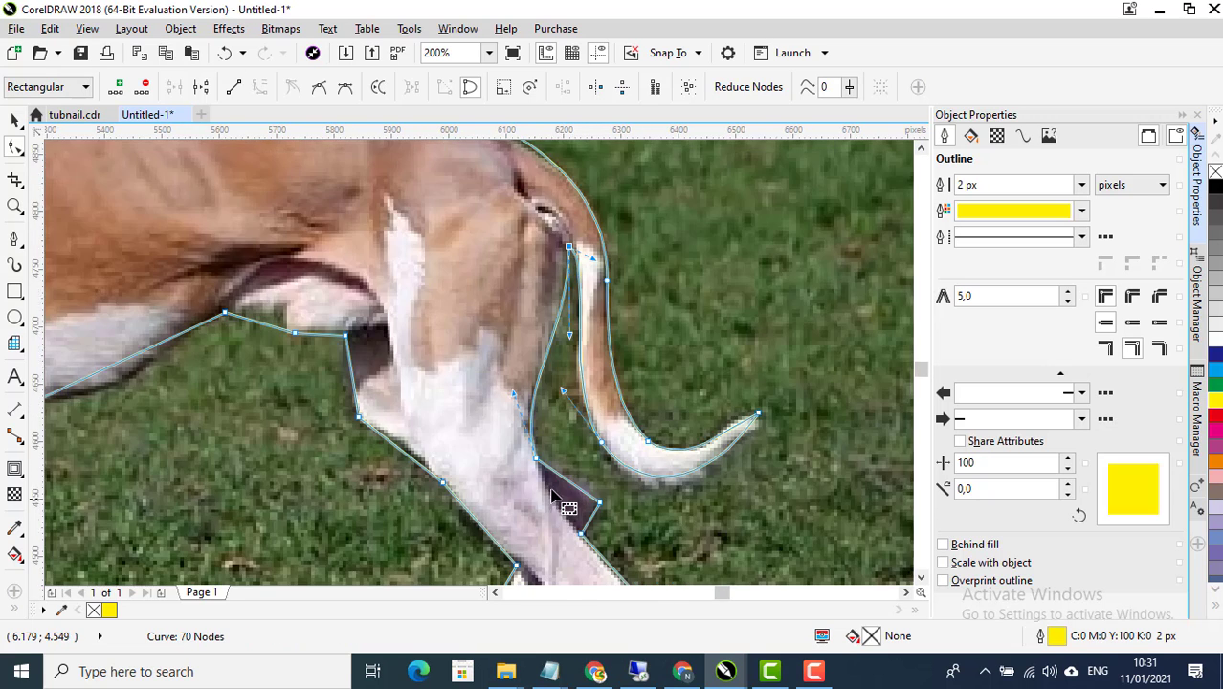
Convert the upper segment around the dark patch behind the hind leg to a curve and bow it slightly outward
scroll(563, 497, up, 1)
scroll(504, 303, down, 1)
scroll(536, 378, up, 1)
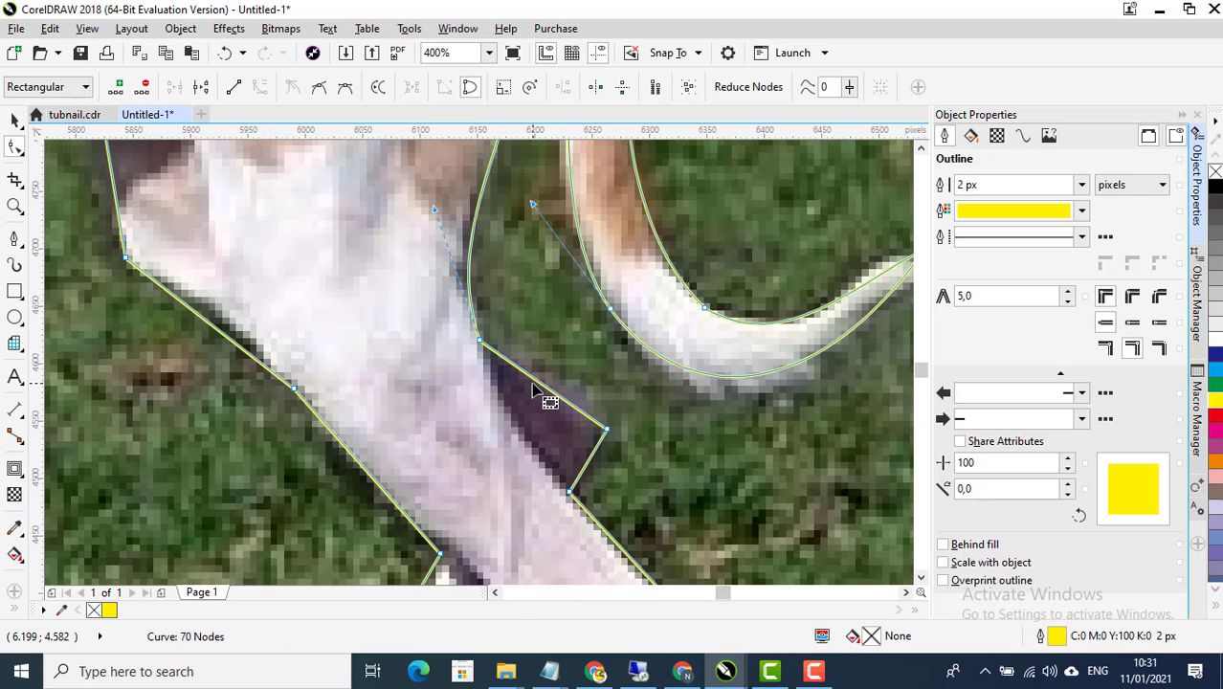
right_click(534, 384)
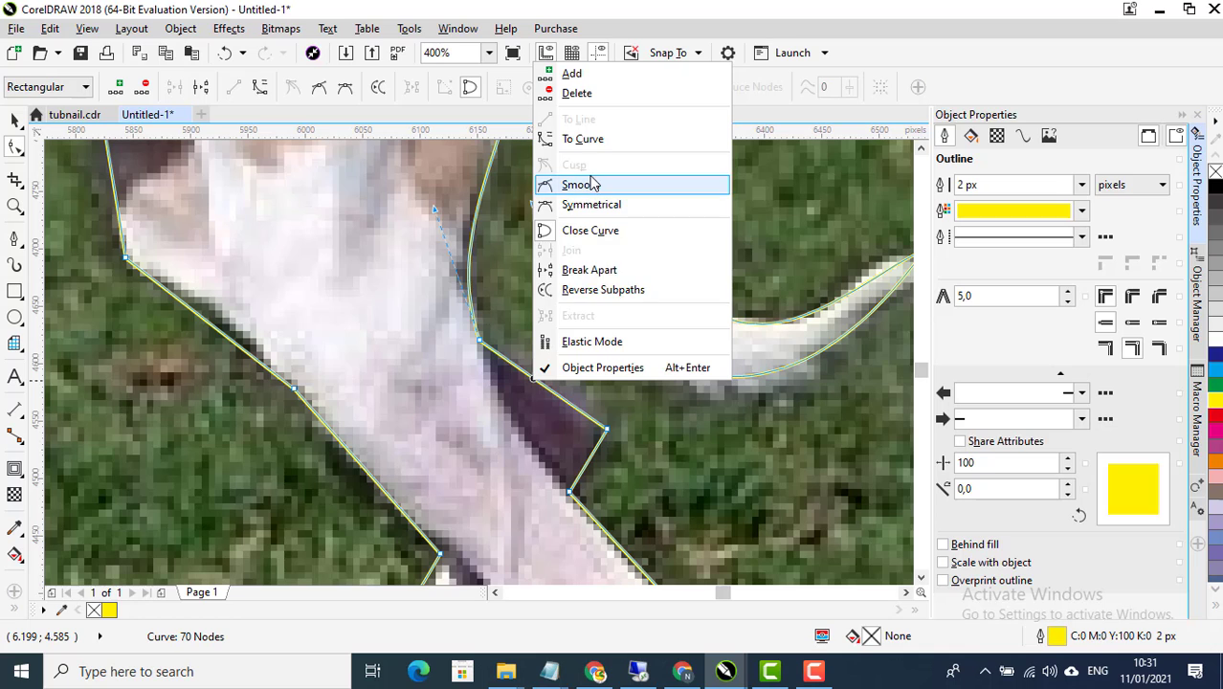
click(599, 140)
scroll(551, 388, up, 1)
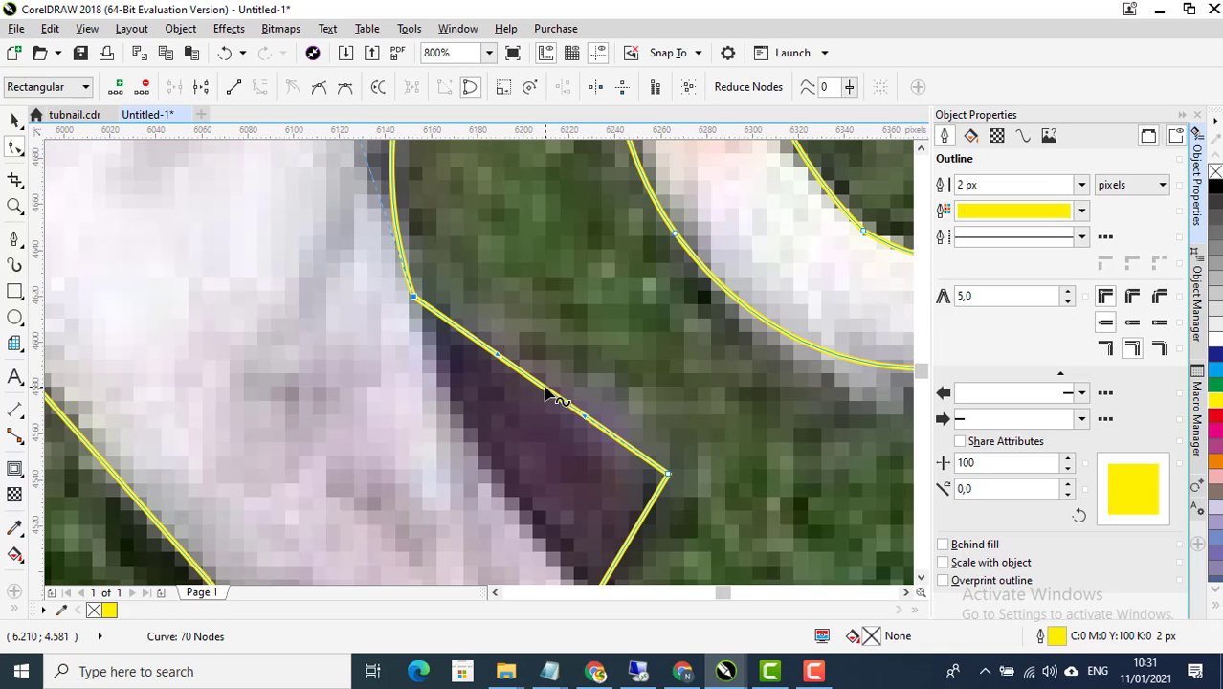
drag(550, 393, 554, 374)
scroll(645, 346, down, 1)
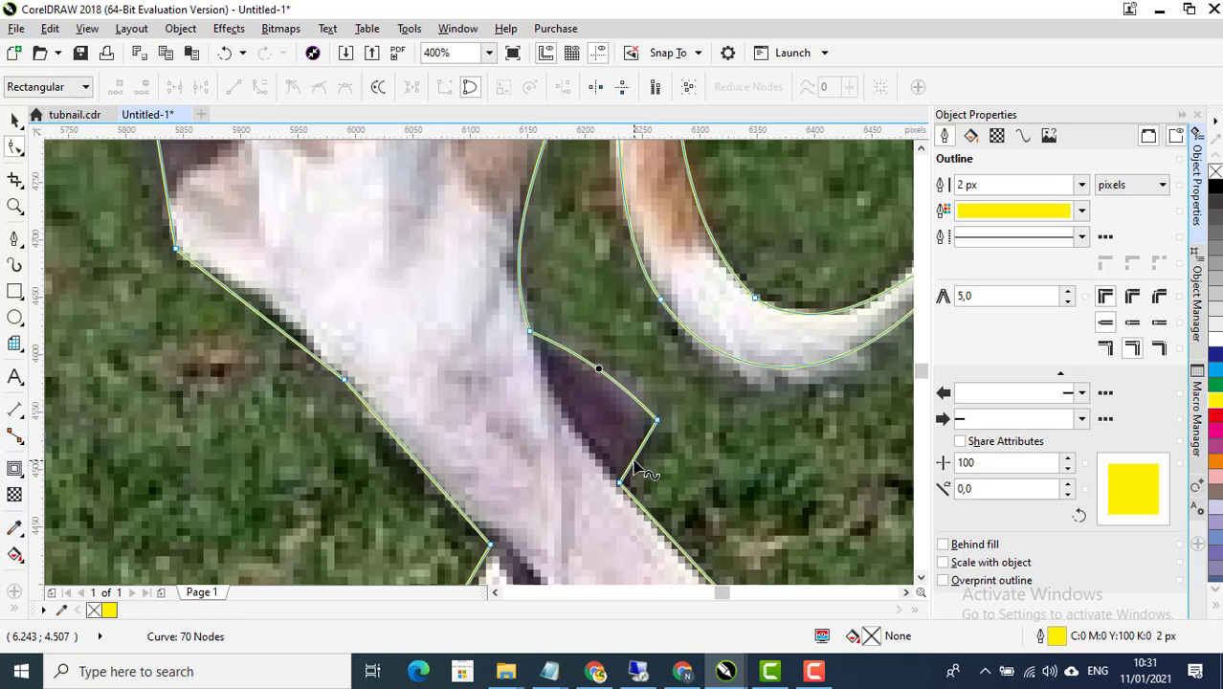
Convert the short lower segment around the dark patch behind the hind leg to a curve and bow it outward
right_click(635, 464)
click(674, 212)
scroll(637, 463, up, 1)
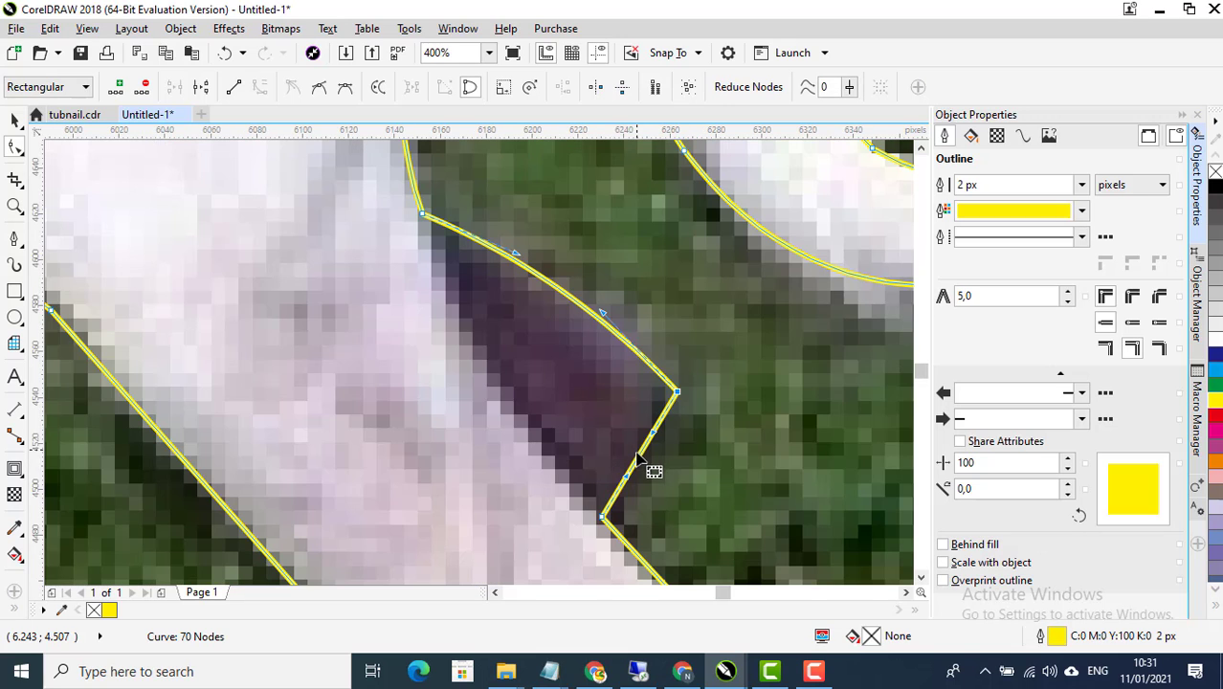
drag(640, 454, 646, 463)
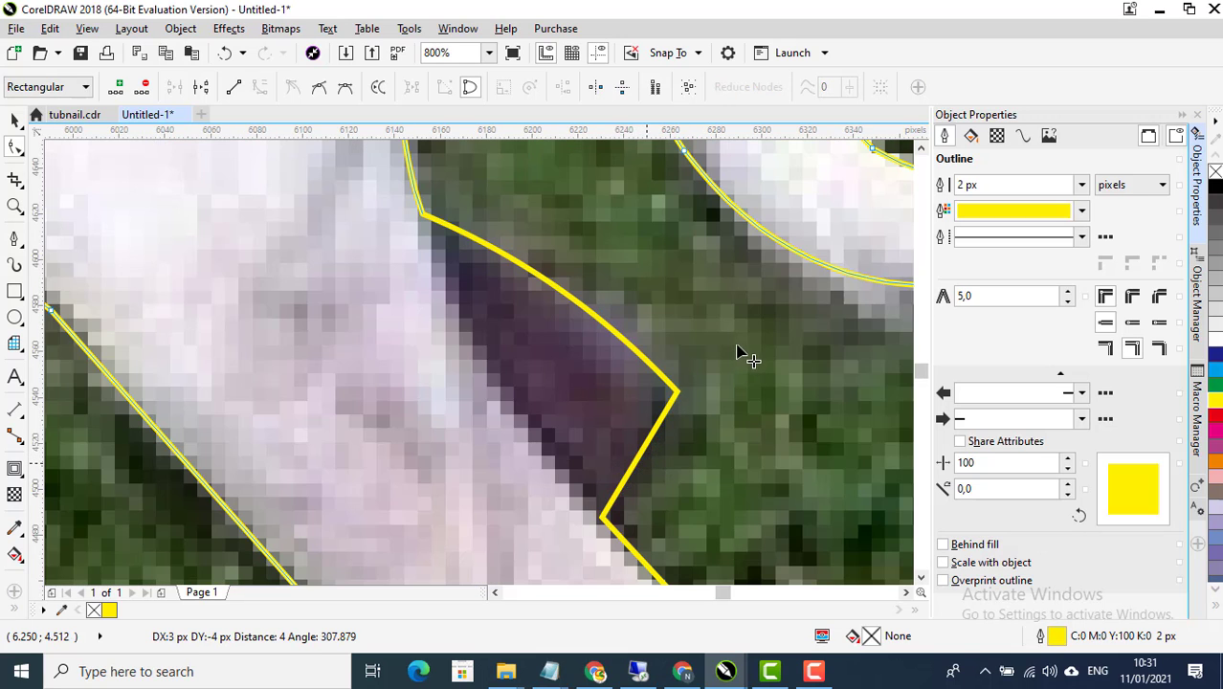
click(673, 433)
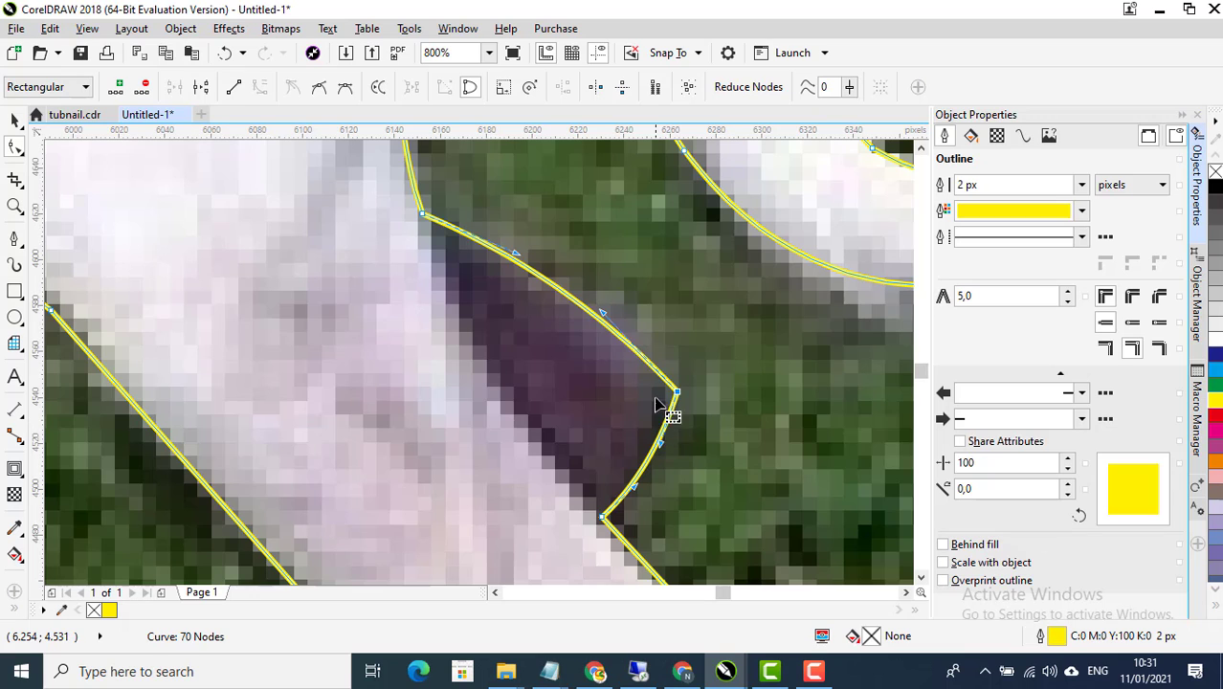
Try to smooth the dark patch's outer corner by deleting its corner node
key(Delete)
scroll(681, 393, down, 1)
scroll(685, 323, down, 1)
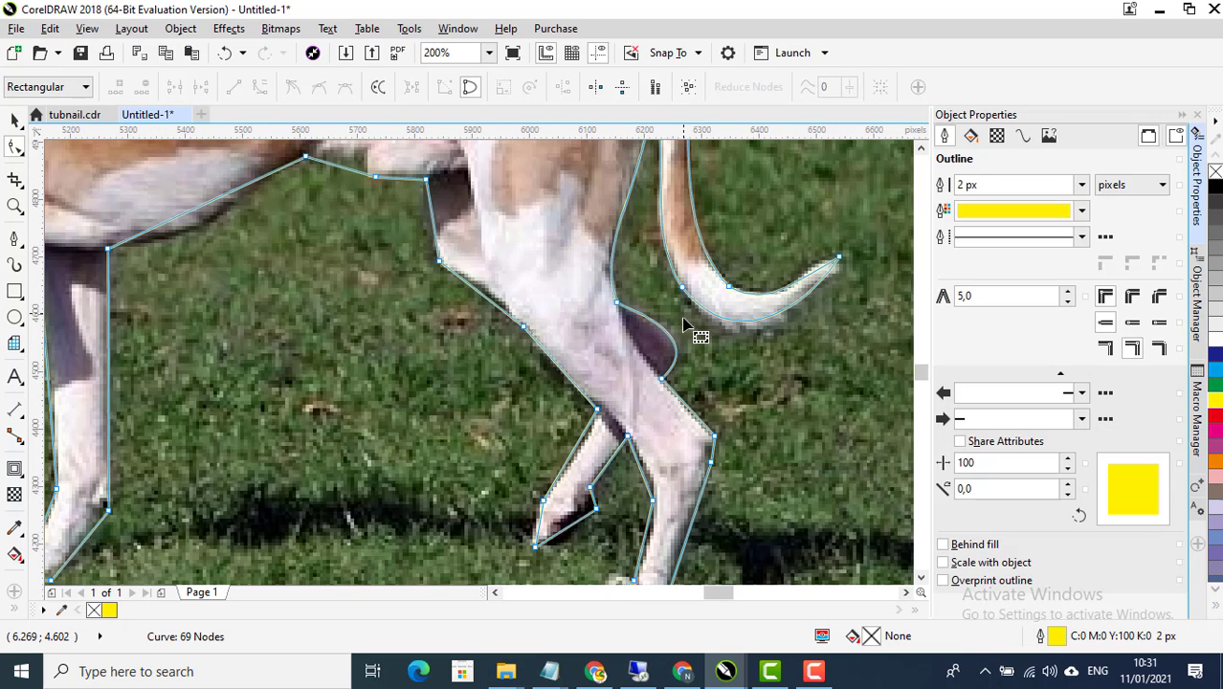
key(ctrl+z)
Round the dark patch's outer corner by adding a node on each side of it and deleting the corner node
scroll(670, 363, up, 3)
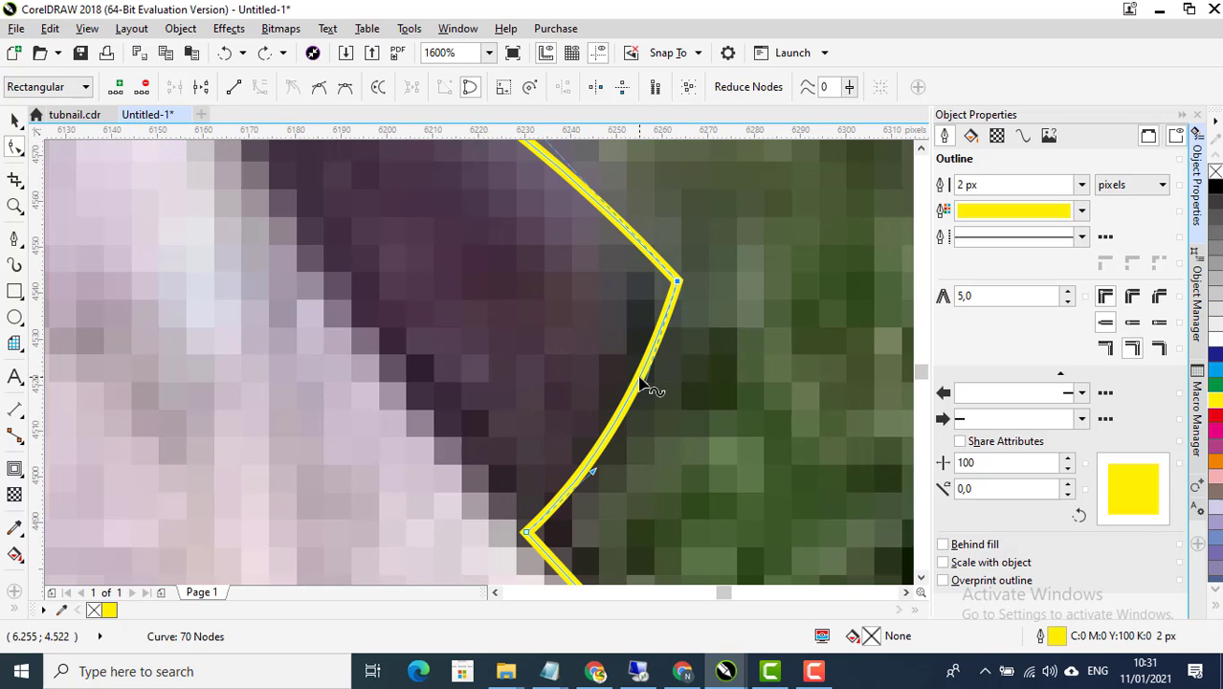
click(642, 383)
double_click(561, 170)
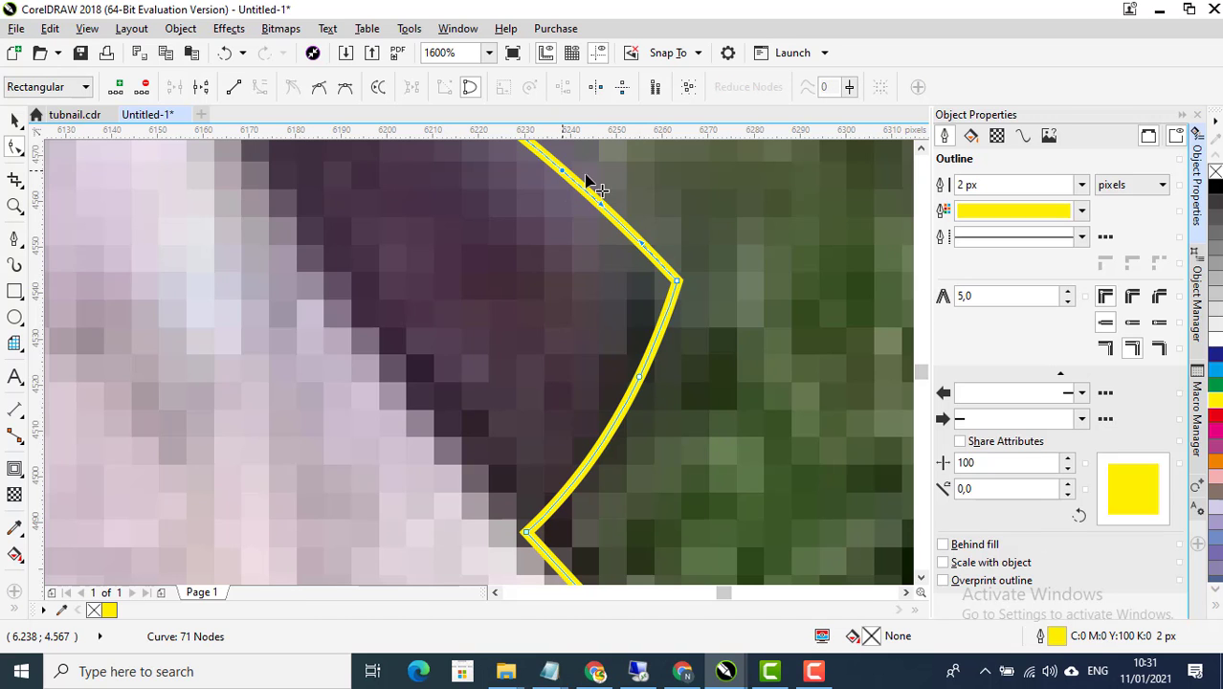
drag(608, 177, 747, 328)
key(Delete)
scroll(751, 344, down, 2)
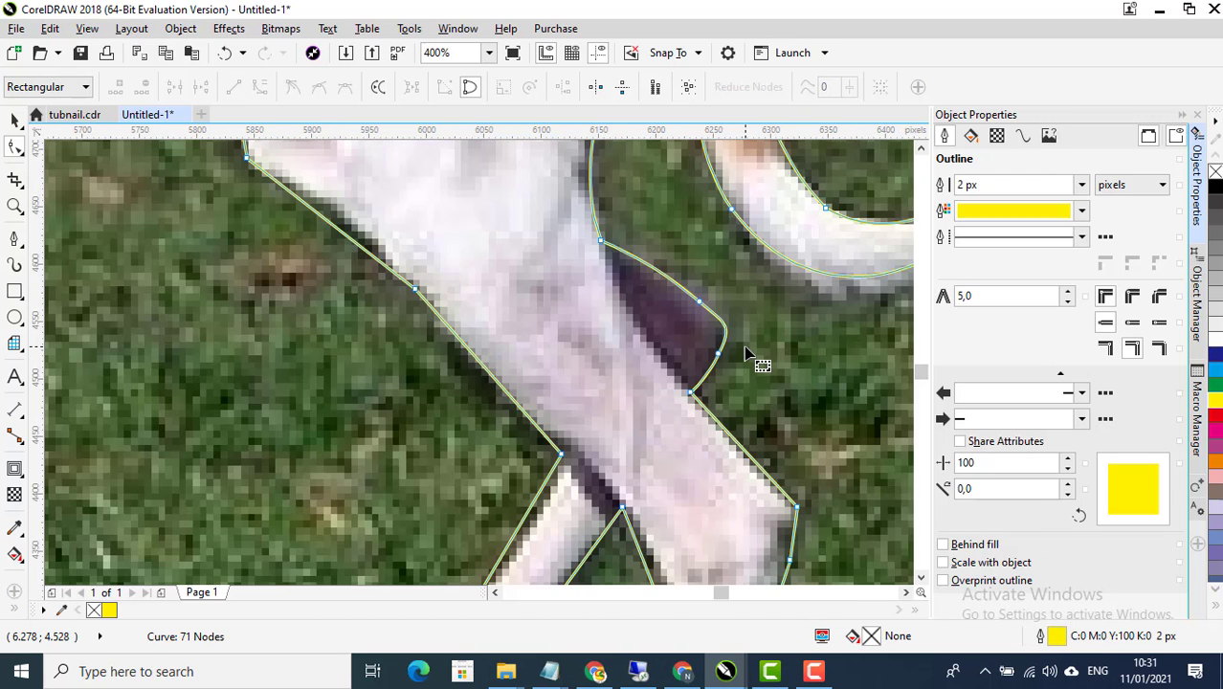
scroll(579, 301, down, 1)
Convert the straight segment between the dark patch and the hock to a curve and bend it inward along the leg
scroll(670, 343, up, 1)
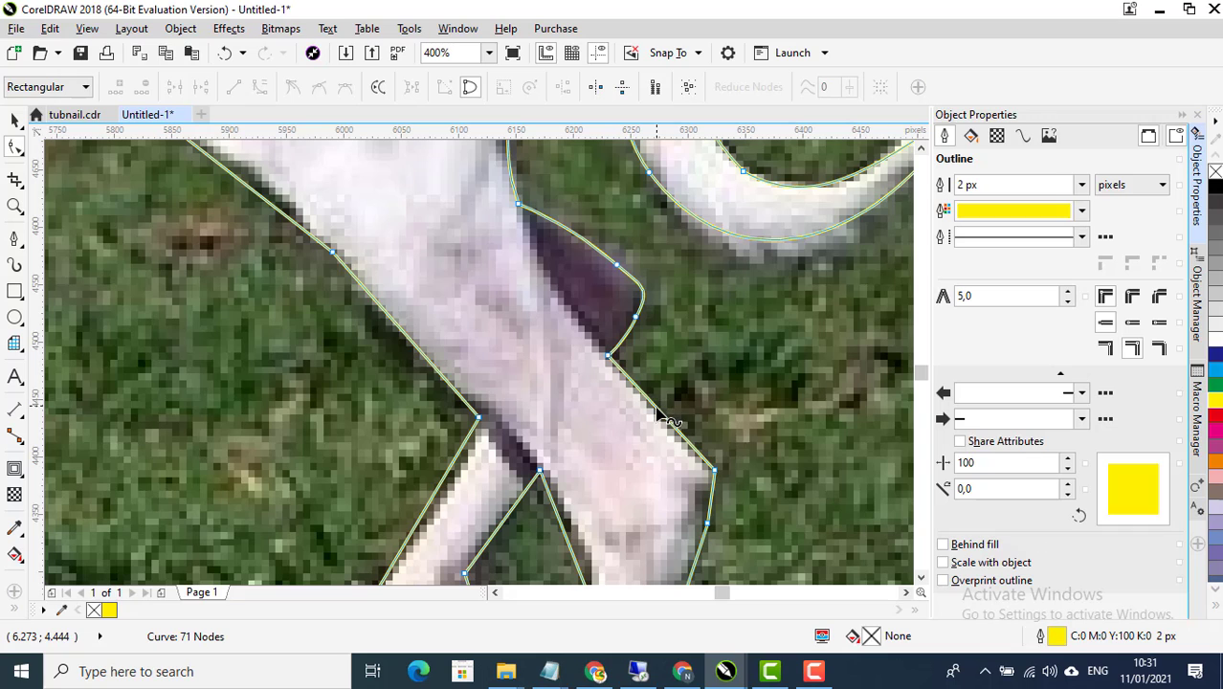
right_click(659, 413)
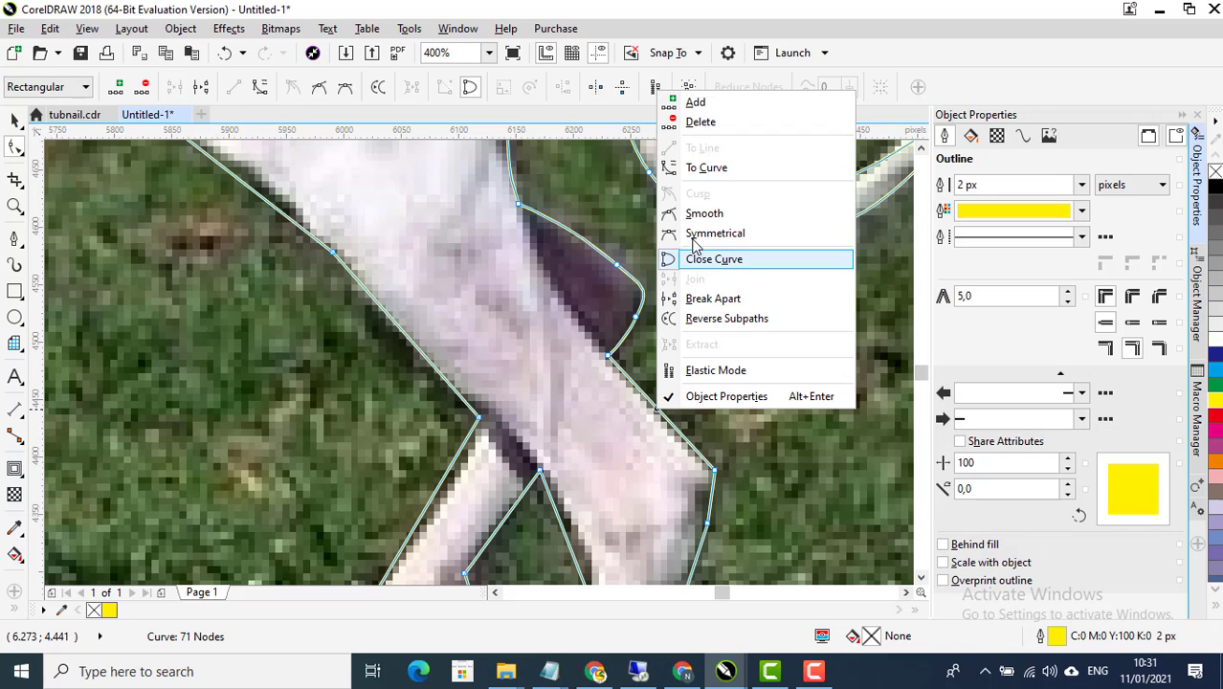
click(666, 164)
scroll(660, 411, up, 1)
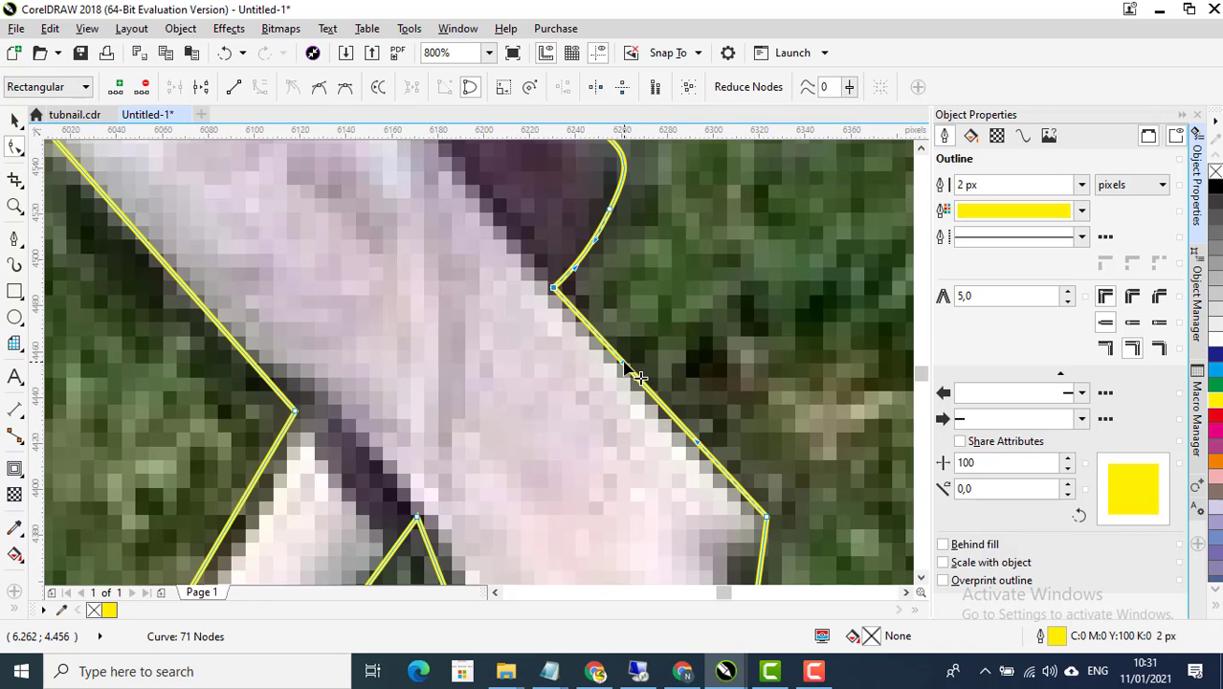
drag(624, 363, 619, 395)
scroll(683, 310, down, 1)
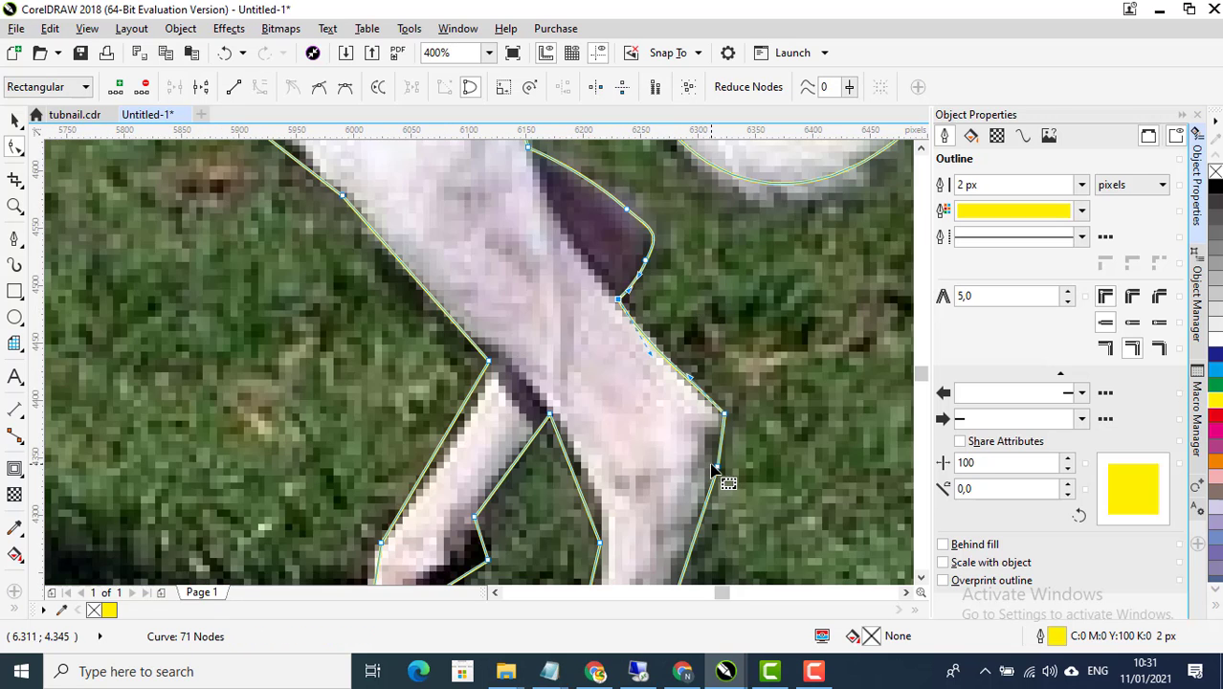
Convert the short segment just below the hock's point to a curve and adjust both handles to form an inward notch
scroll(713, 468, up, 1)
right_click(727, 441)
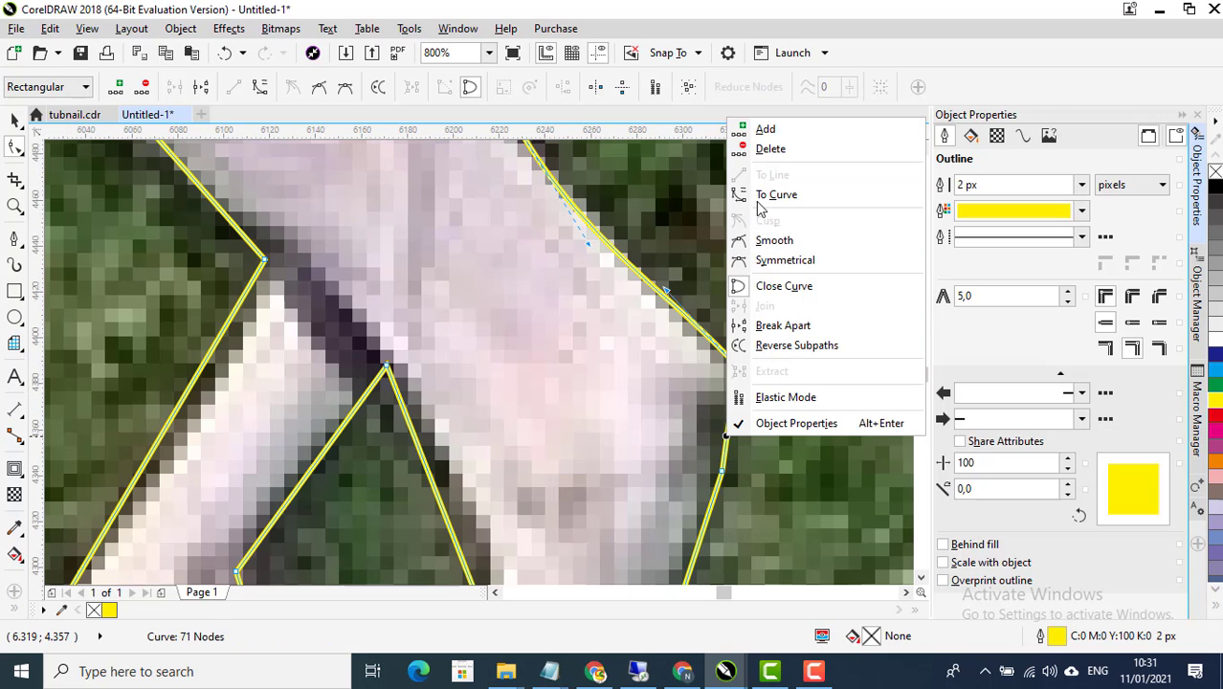
click(770, 194)
drag(732, 445, 674, 424)
mouse_move(736, 400)
mouse_down()
mouse_move(749, 424)
mouse_move(751, 414)
mouse_up()
scroll(756, 407, down, 2)
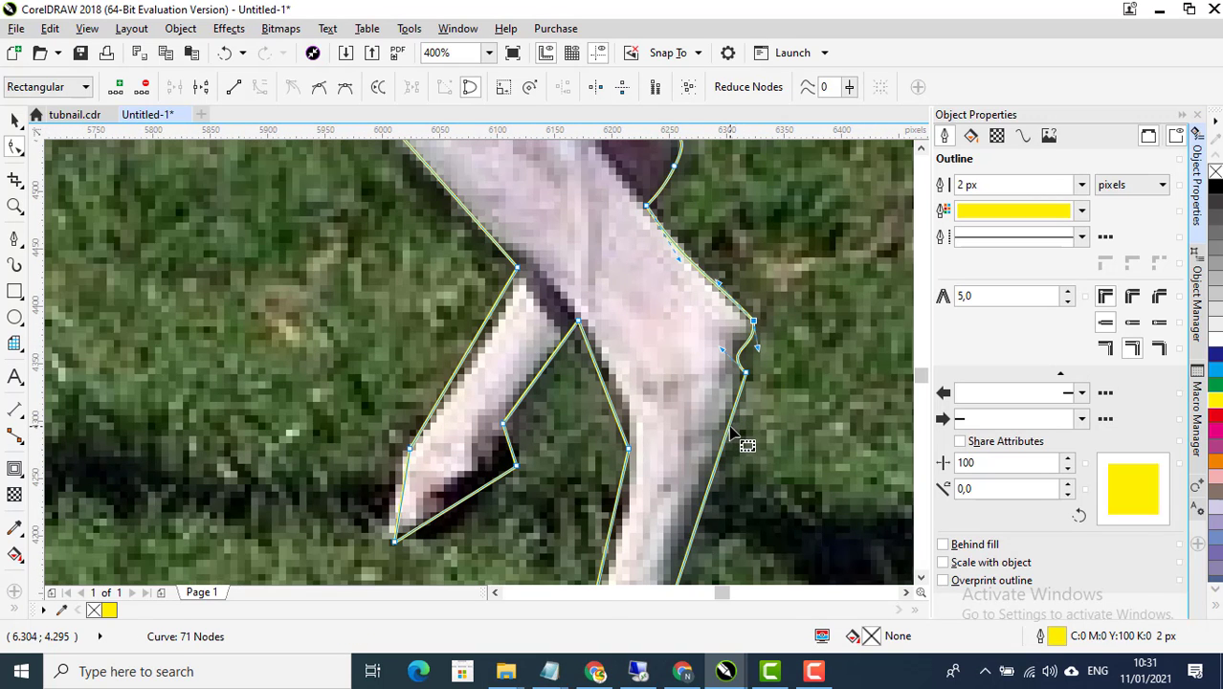
Convert the long rear segment from below the hock to the paw to a curve and adjust both handles along the leg
right_click(728, 426)
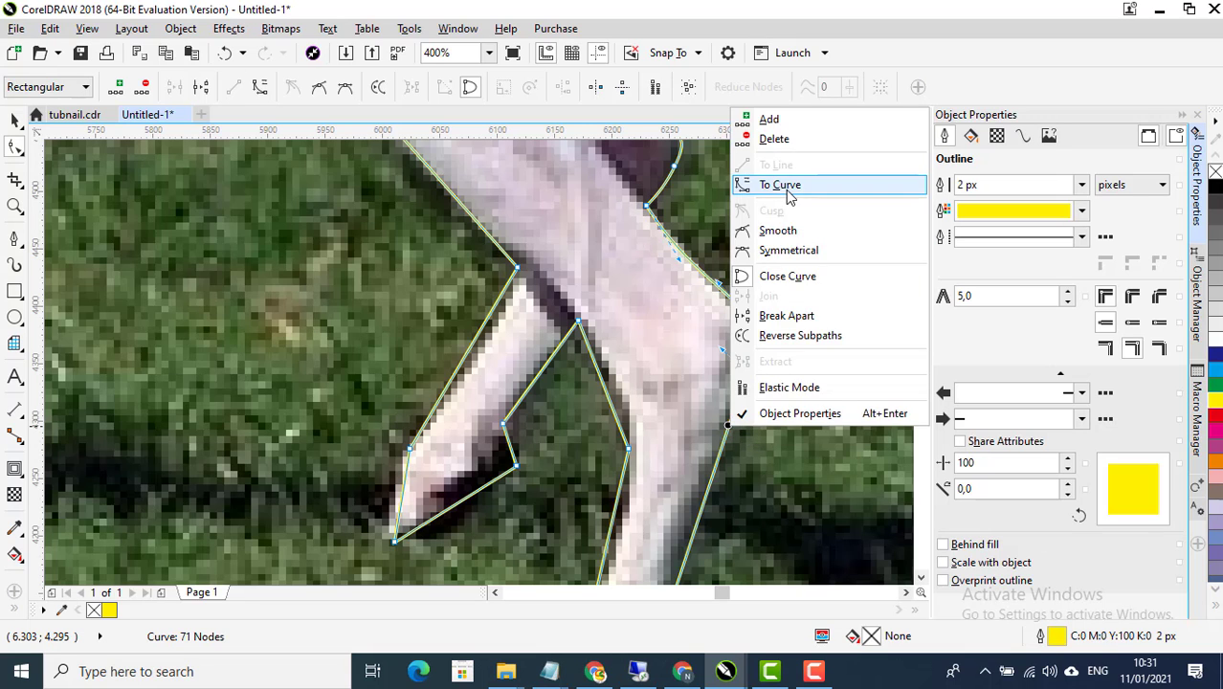
click(779, 184)
scroll(705, 465, down, 2)
scroll(705, 465, up, 4)
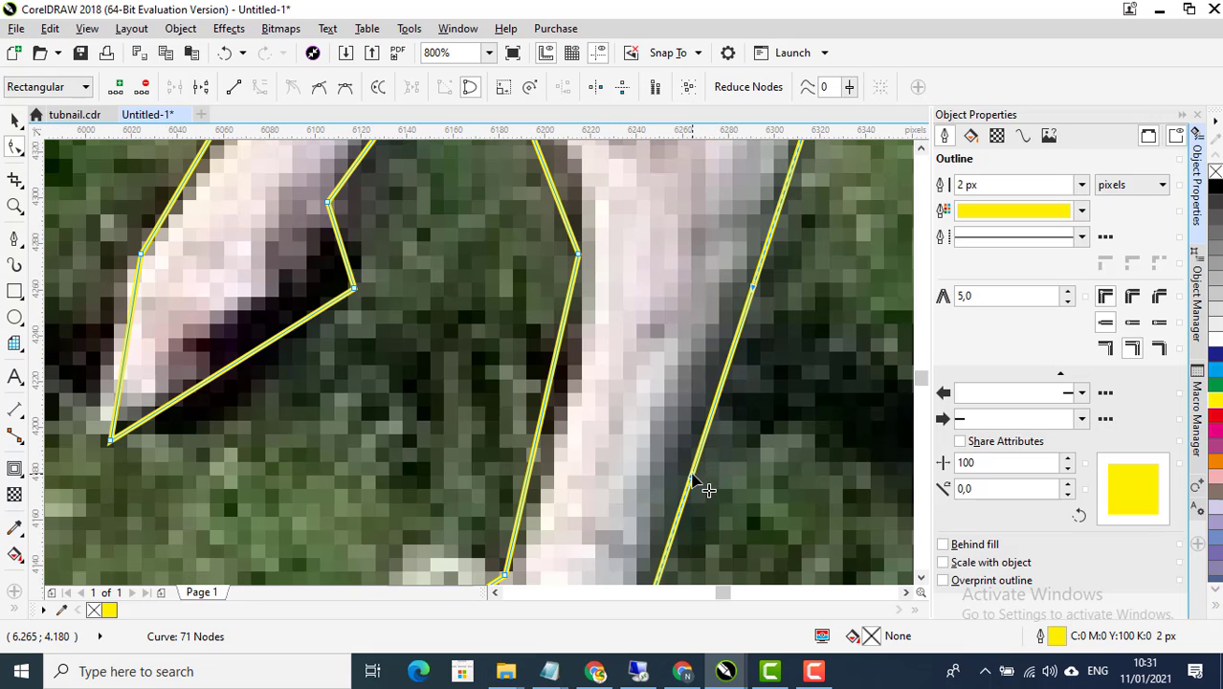
drag(692, 477, 643, 444)
scroll(649, 440, down, 1)
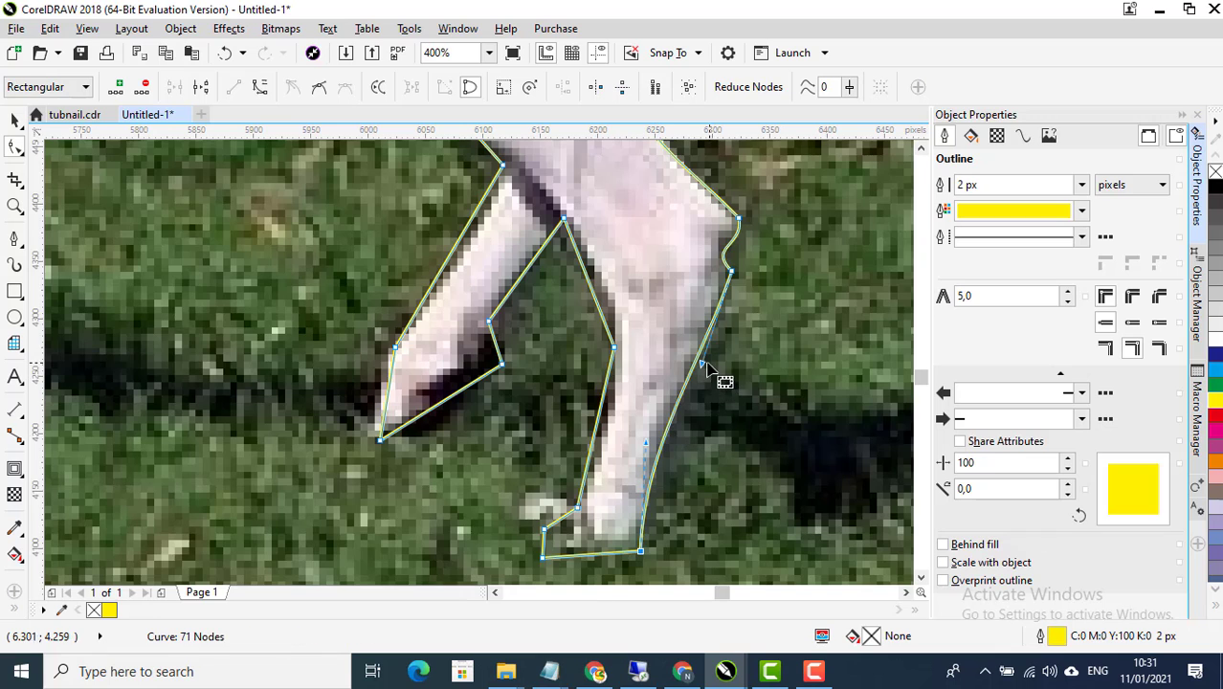
scroll(708, 376, up, 1)
drag(704, 372, 706, 374)
scroll(706, 375, down, 1)
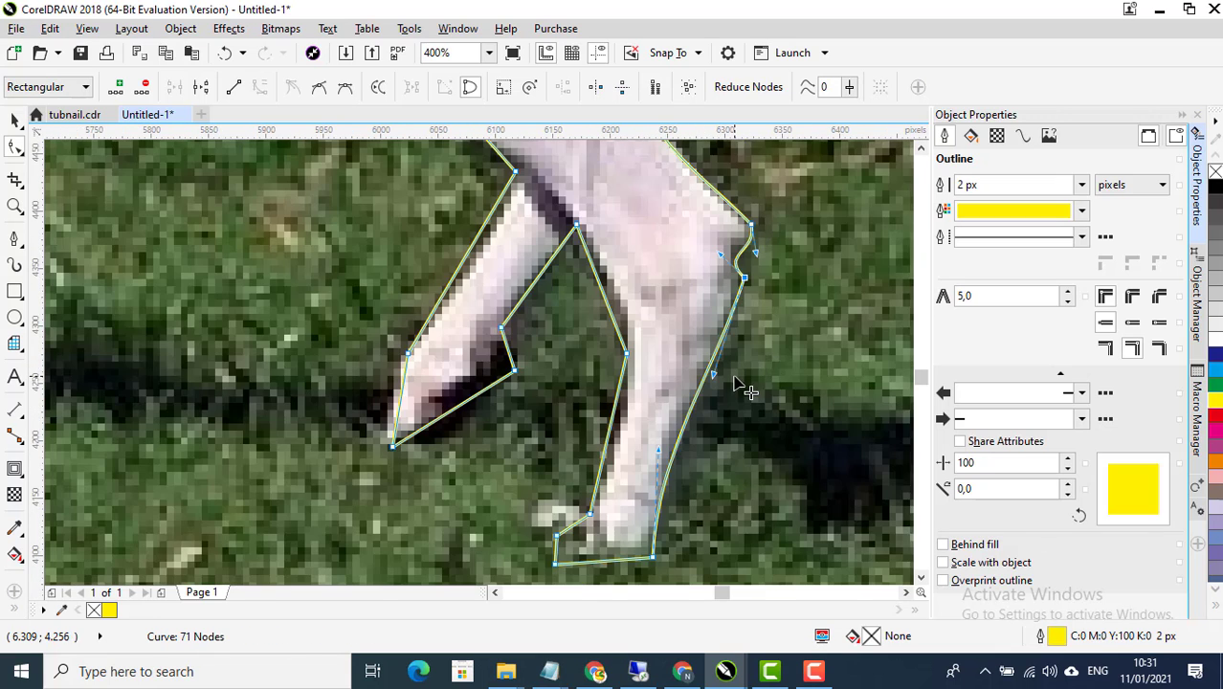
Add a node just below the sharp corner under the hock's notch and try deleting the corner node
scroll(746, 381, up, 2)
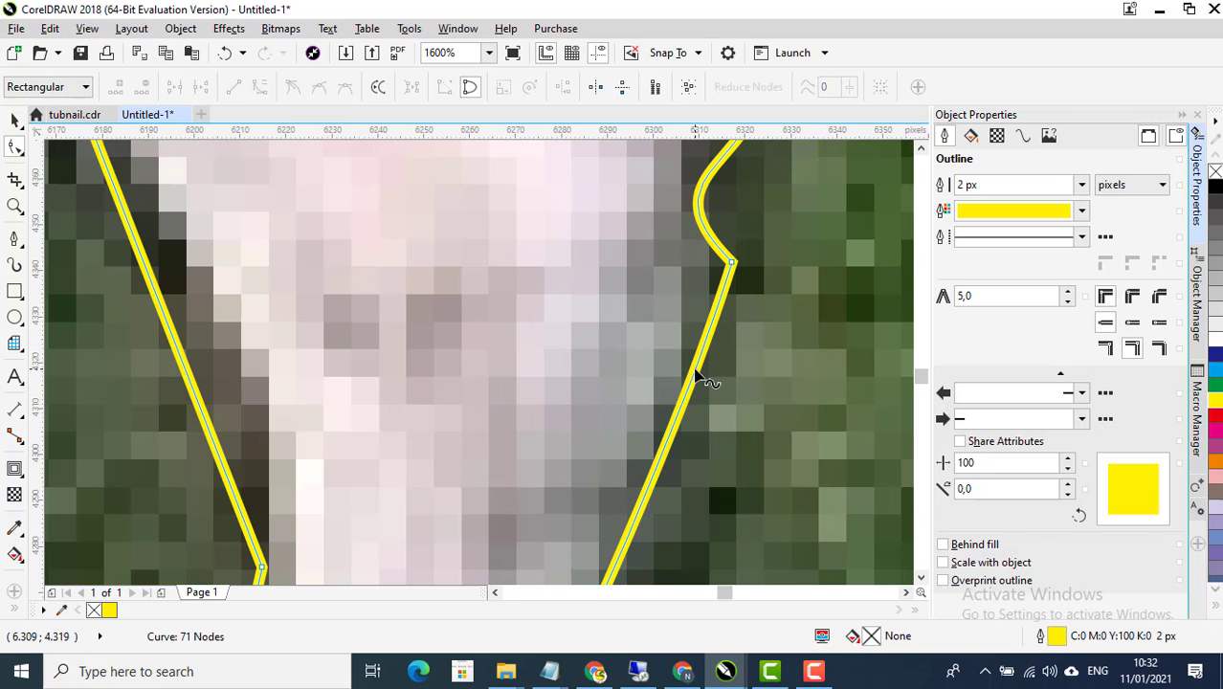
drag(786, 243, 709, 300)
key(Delete)
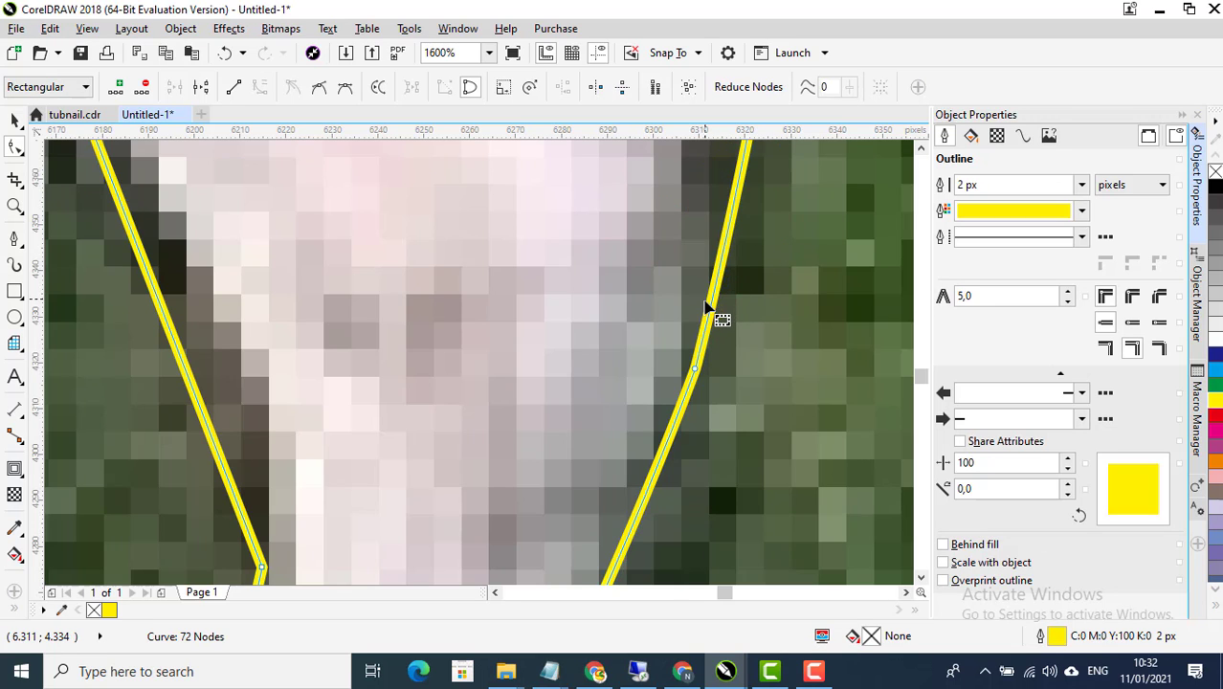
scroll(726, 302, down, 1)
key(ctrl+z)
Add a node just above the sharp corner under the hock's notch and delete the corner node to round the outline
scroll(723, 267, up, 1)
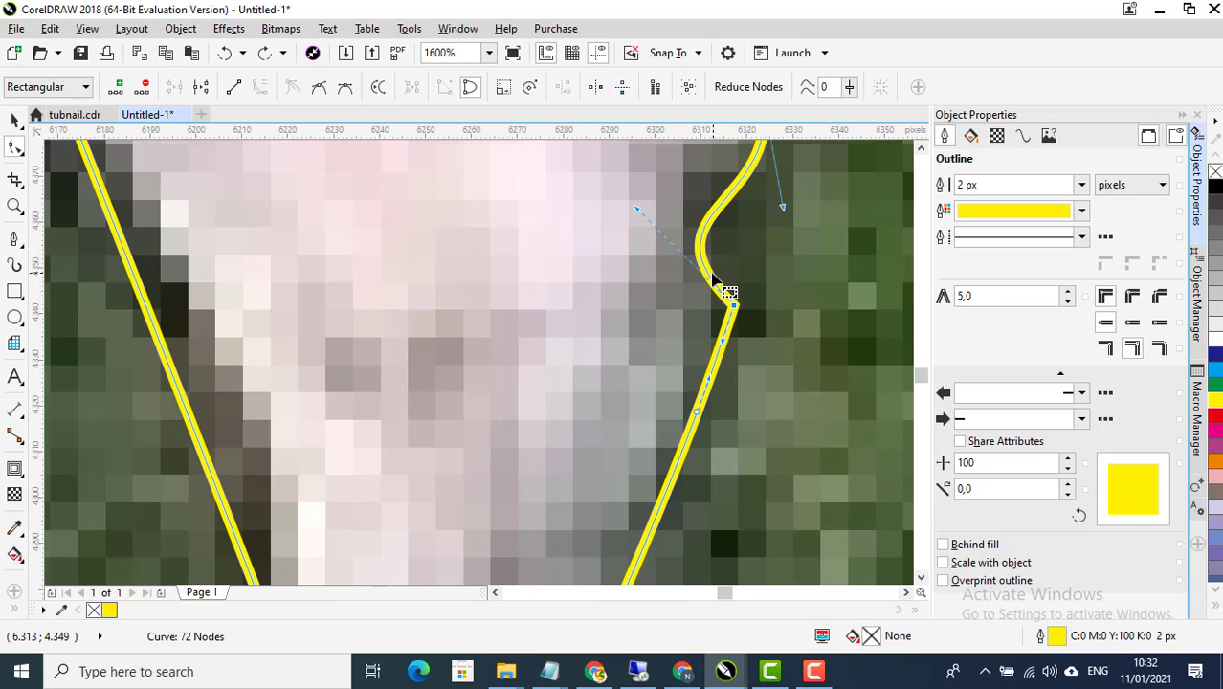
double_click(705, 269)
drag(788, 288, 703, 334)
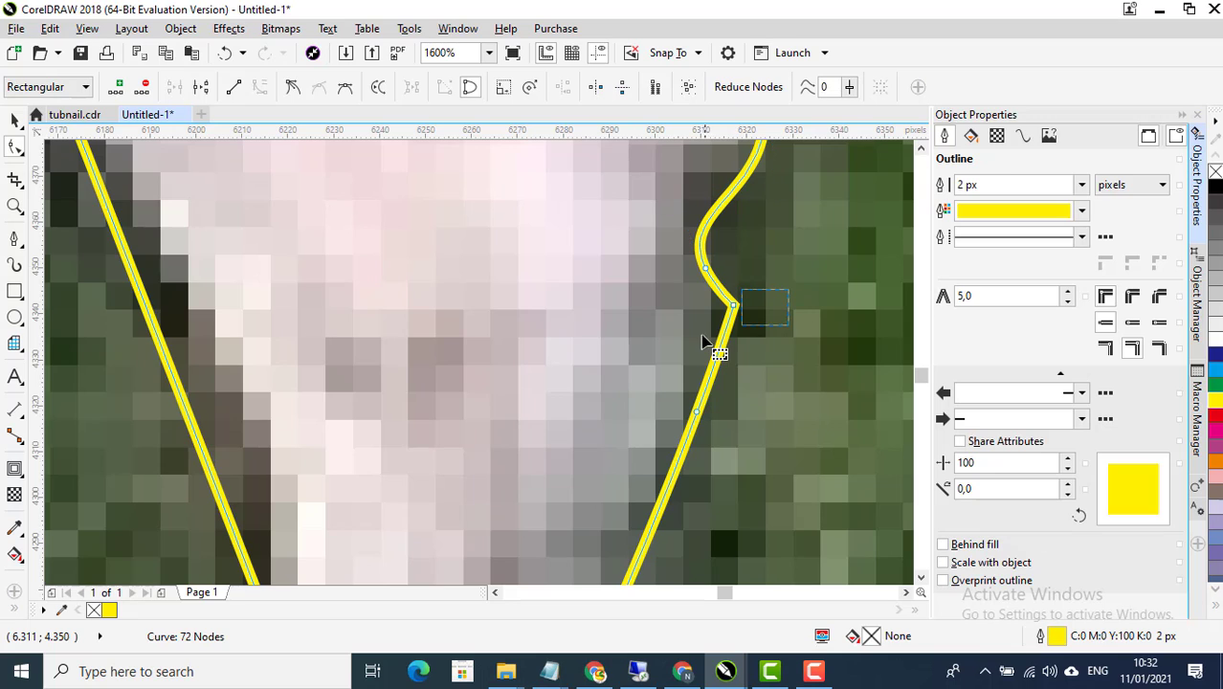
key(Delete)
scroll(800, 328, down, 1)
Replace the node below the rounded bend under the hock with one slightly farther down the leg
scroll(800, 328, up, 1)
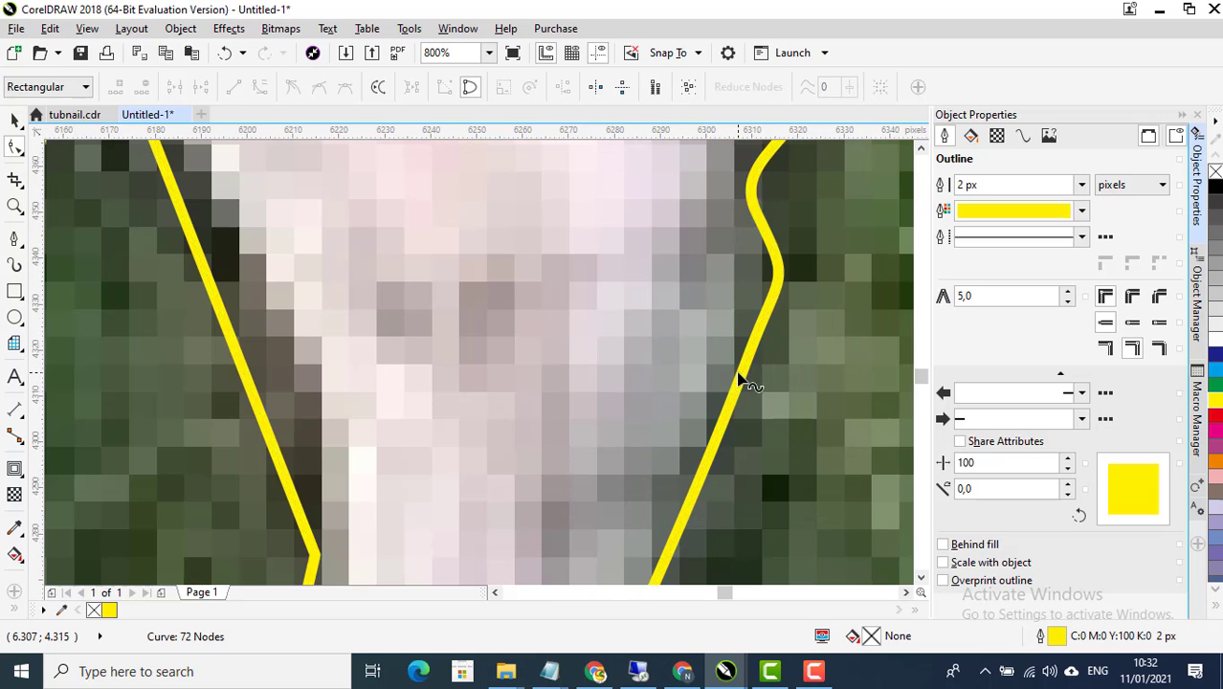
double_click(720, 425)
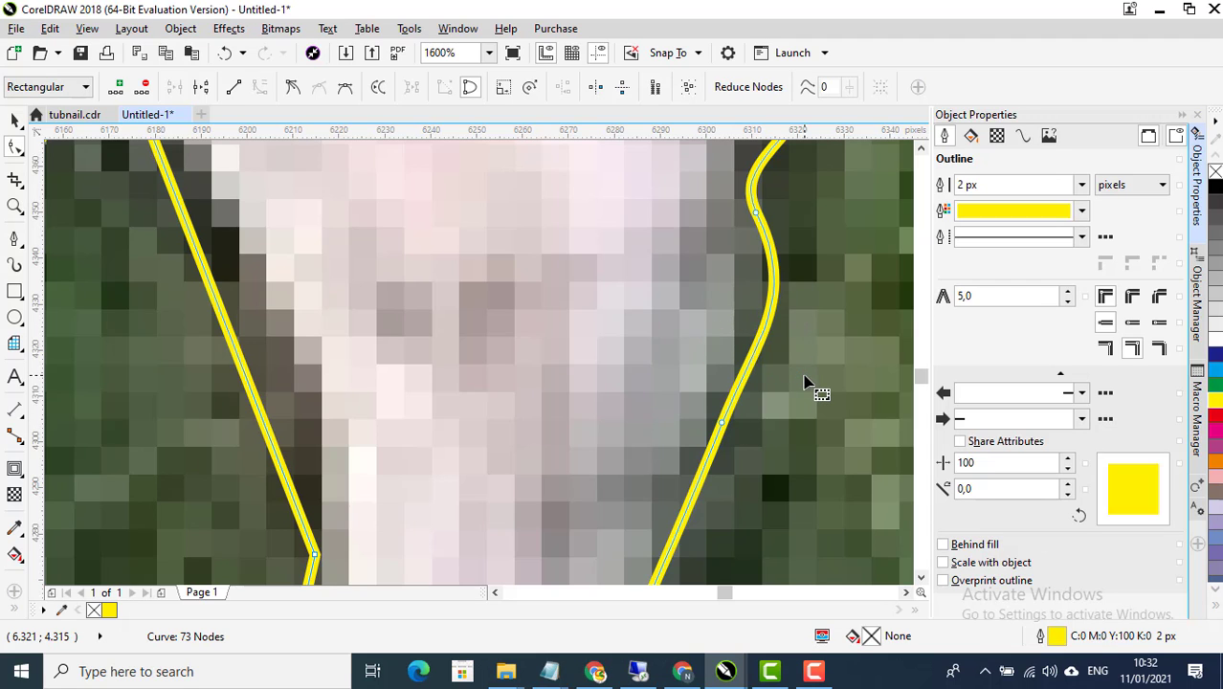
key(Delete)
scroll(804, 383, down, 2)
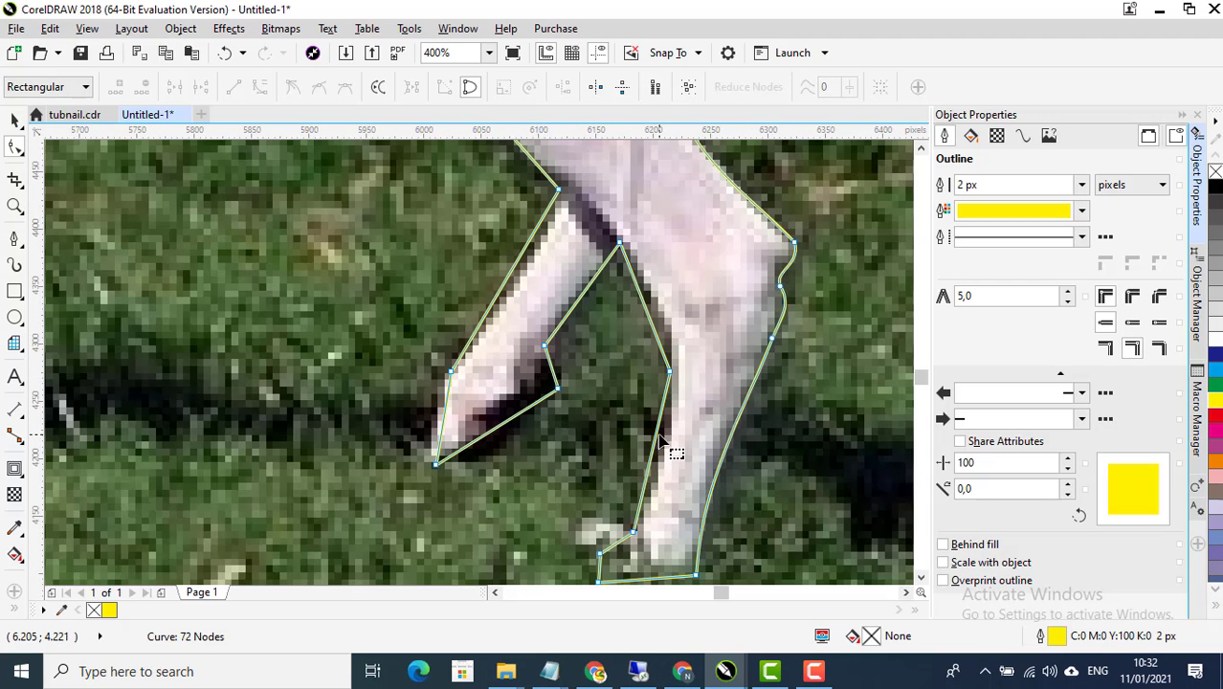
Convert the lower straight segment on the rearmost leg's inner edge to a curve and bend it along the leg
right_click(725, 277)
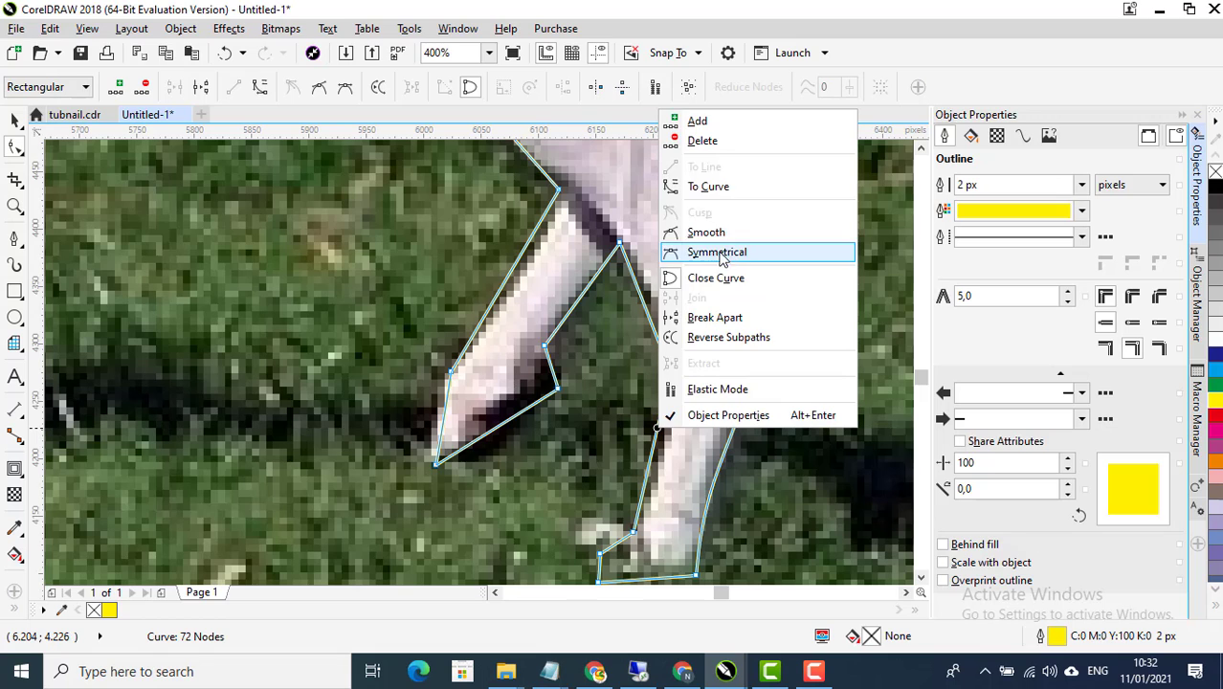
key(Escape)
scroll(656, 450, up, 1)
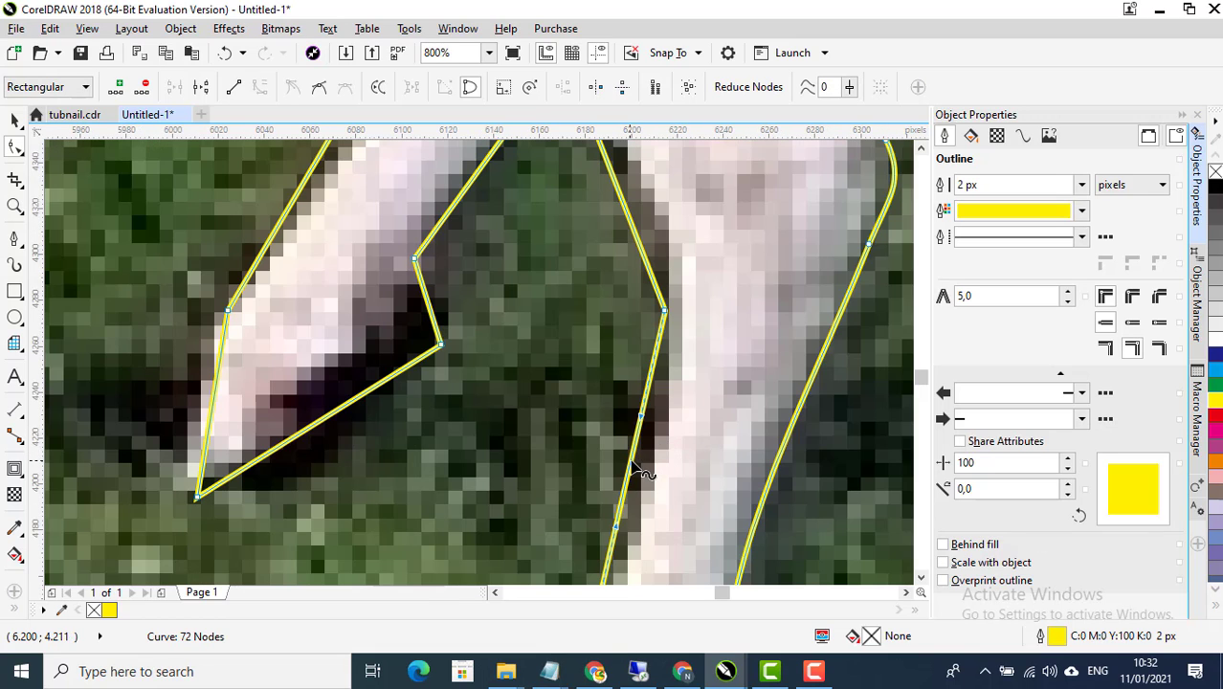
mouse_move(636, 467)
mouse_down()
mouse_move(671, 436)
mouse_move(666, 470)
mouse_move(656, 463)
mouse_up()
scroll(656, 457, down, 1)
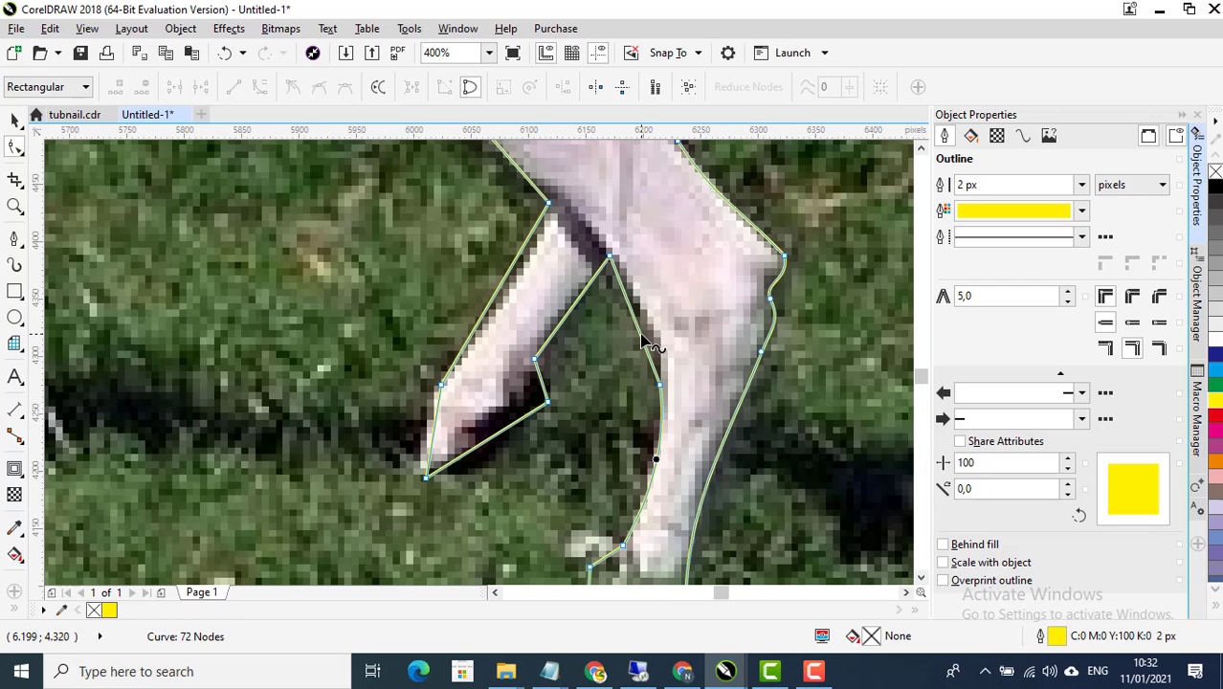
Convert the segment from the notch between the hind legs down the rearmost leg's inner edge to a curve and bend it outward
right_click(641, 336)
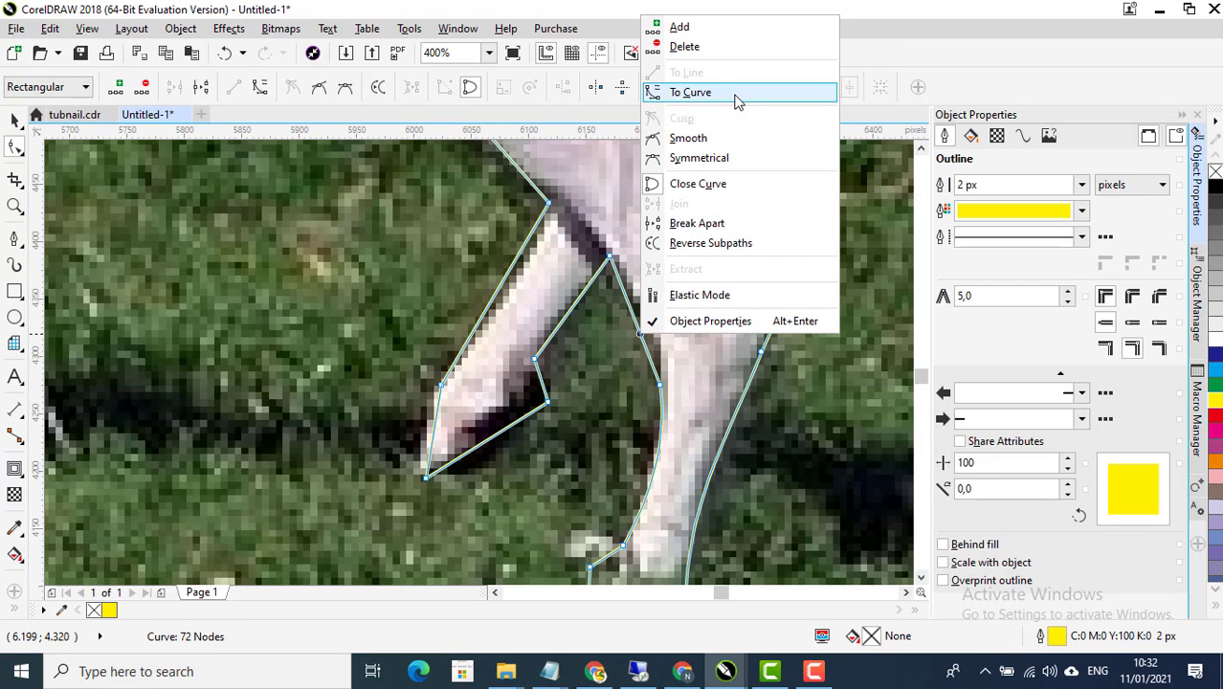
click(689, 92)
scroll(641, 320, up, 1)
drag(634, 308, 657, 296)
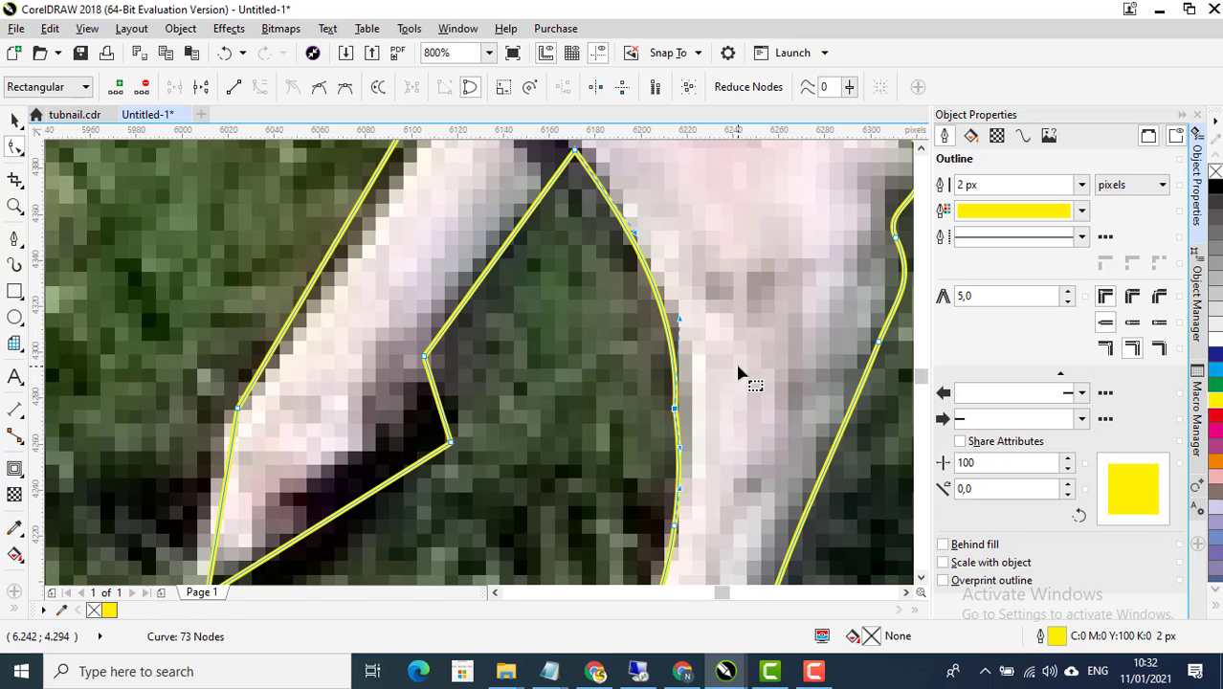
Merge the two inner-edge curves on the rearmost leg by removing their shared bend node, and lengthen the merged curve's lower handle
scroll(739, 371, down, 1)
scroll(670, 263, up, 1)
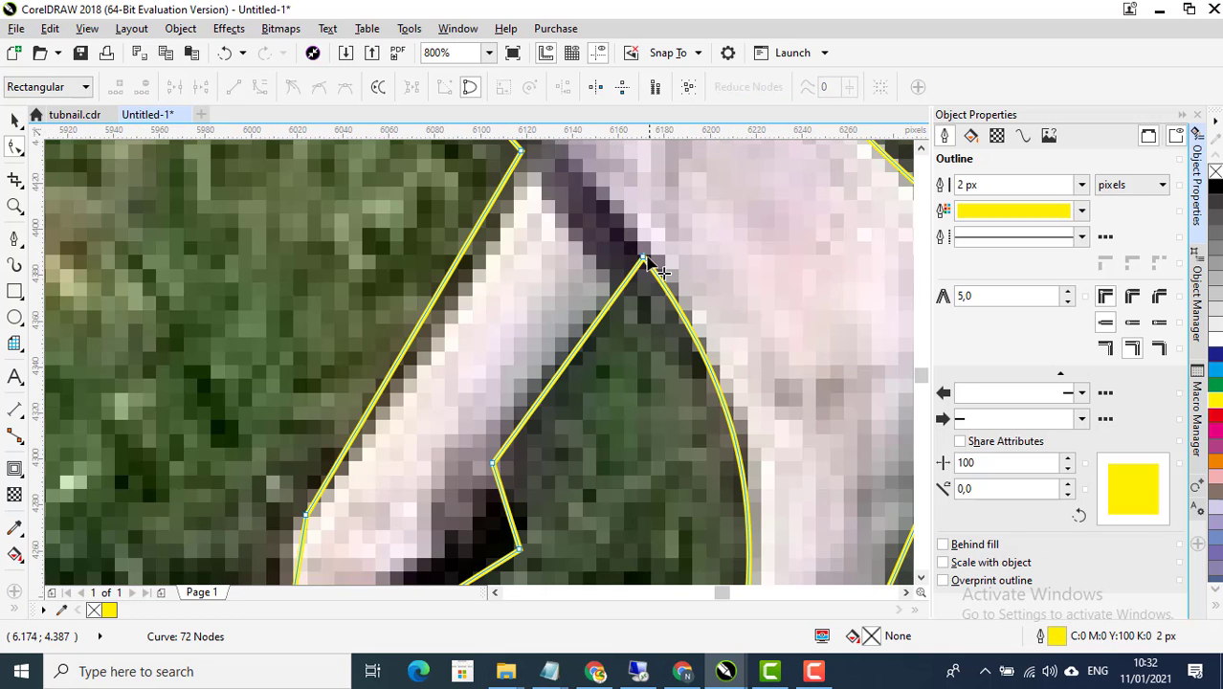
click(644, 258)
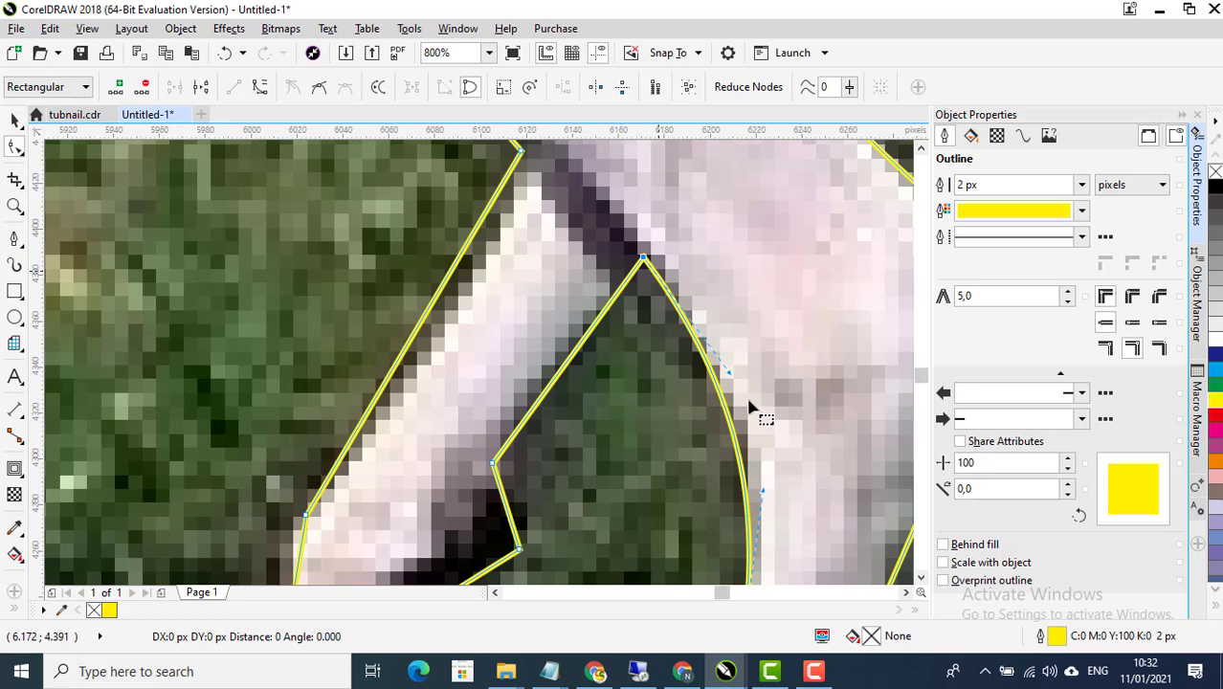
drag(762, 490, 771, 446)
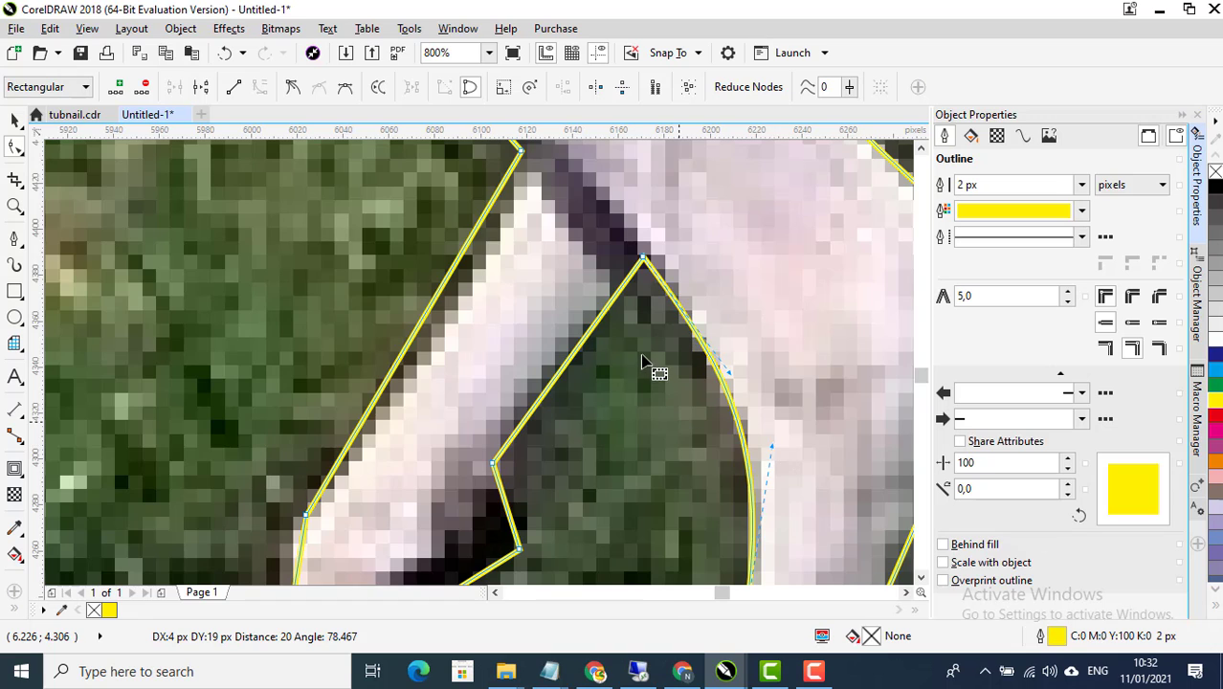
scroll(643, 356, down, 1)
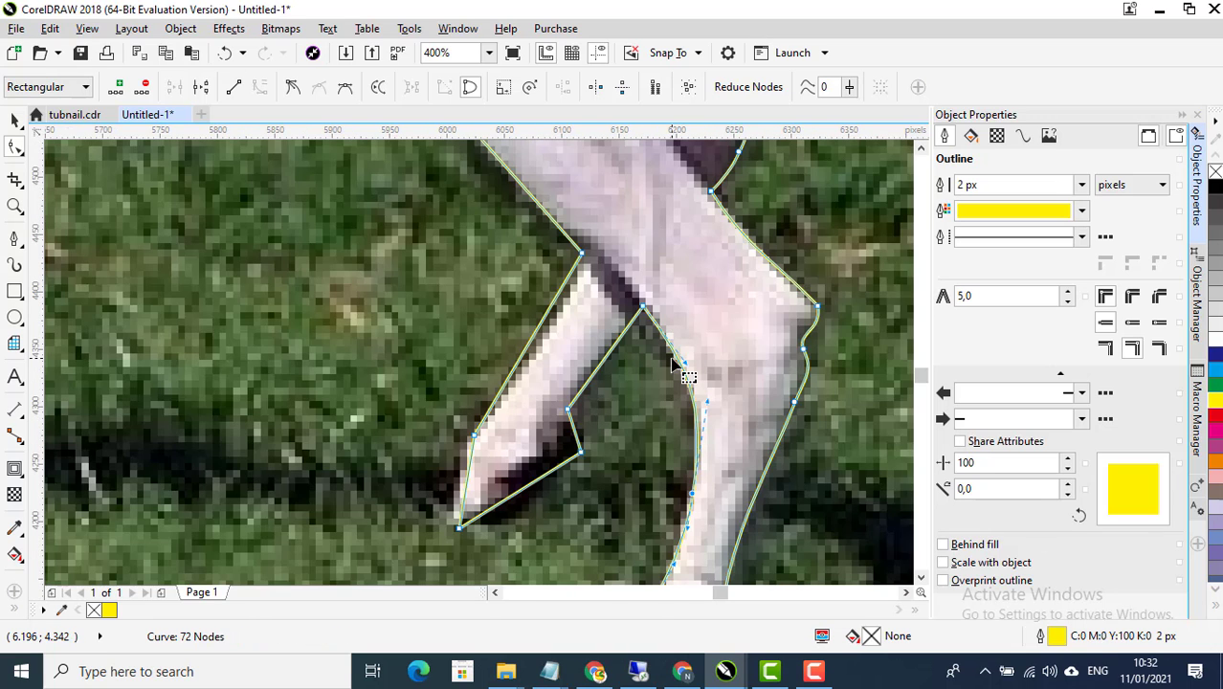
Convert the straight segment on the other hind leg's back edge, below the notch, to a curve and bend it along the leg
scroll(675, 365, down, 1)
scroll(672, 502, up, 2)
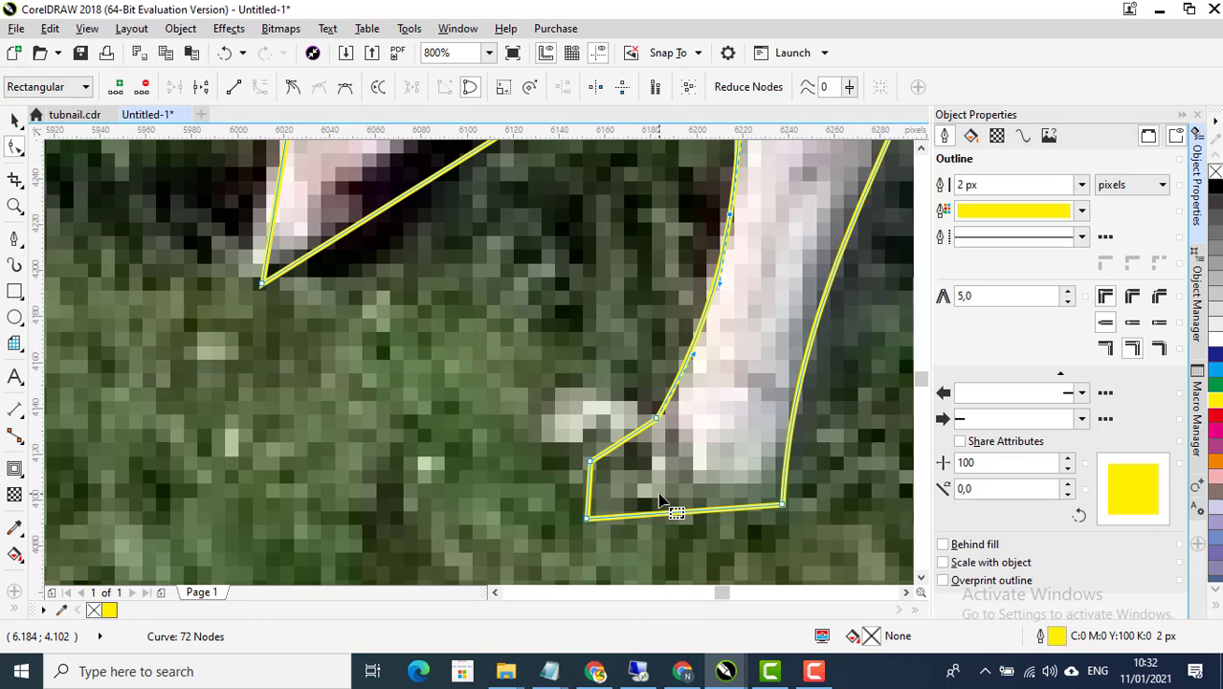
scroll(676, 505, down, 1)
scroll(603, 258, up, 1)
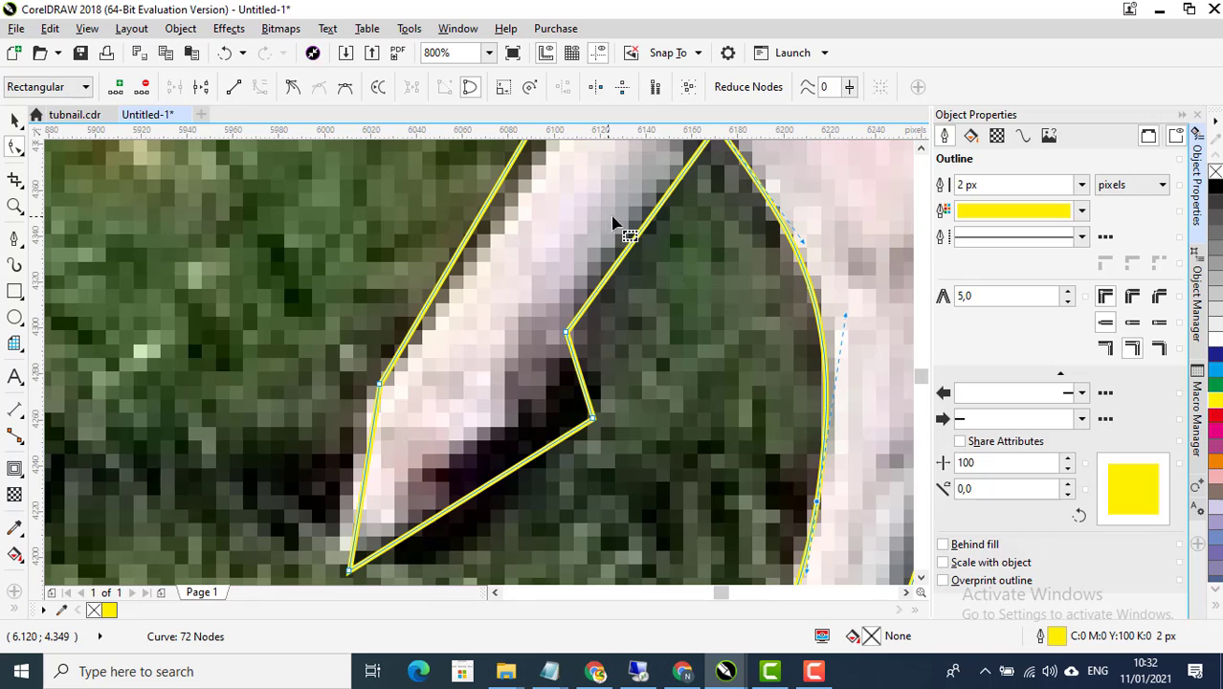
right_click(664, 203)
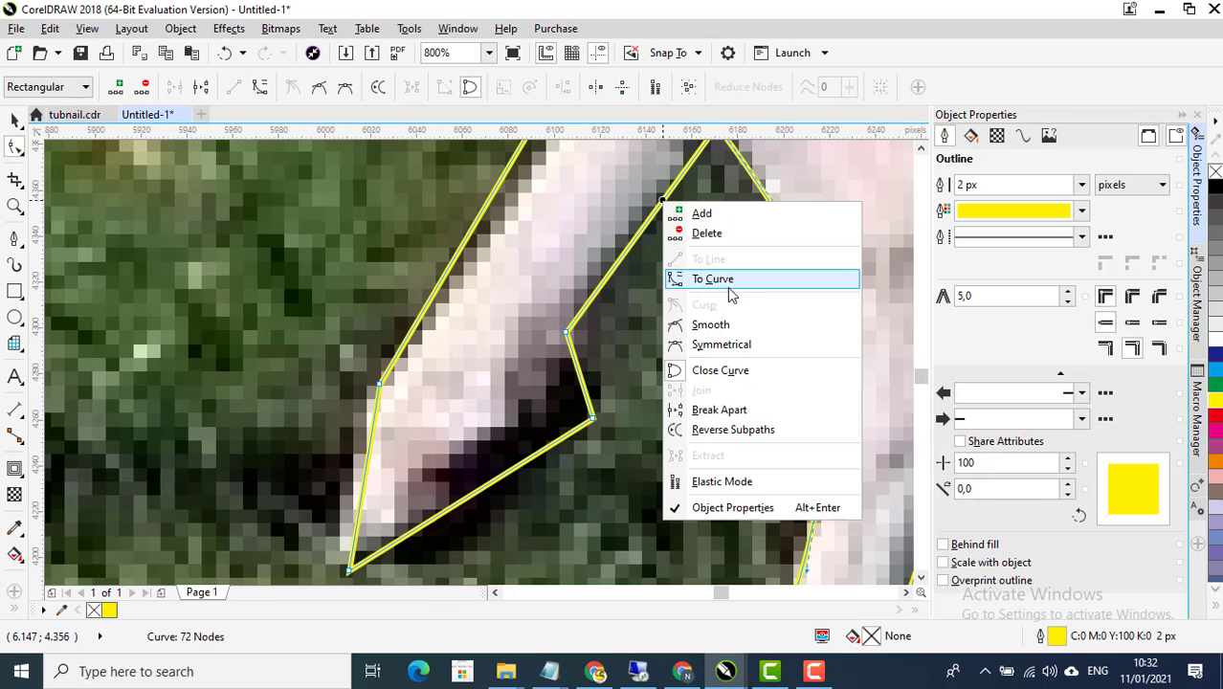
click(676, 285)
scroll(663, 320, down, 1)
scroll(636, 306, up, 1)
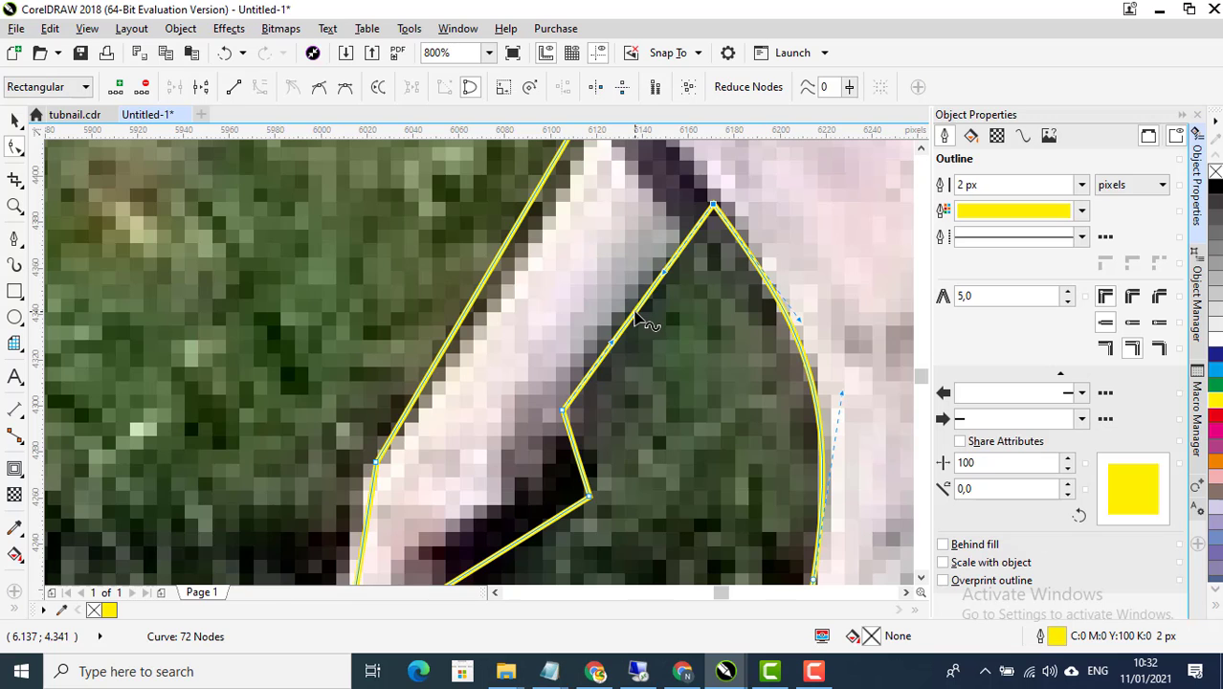
drag(640, 319, 631, 350)
scroll(632, 351, down, 1)
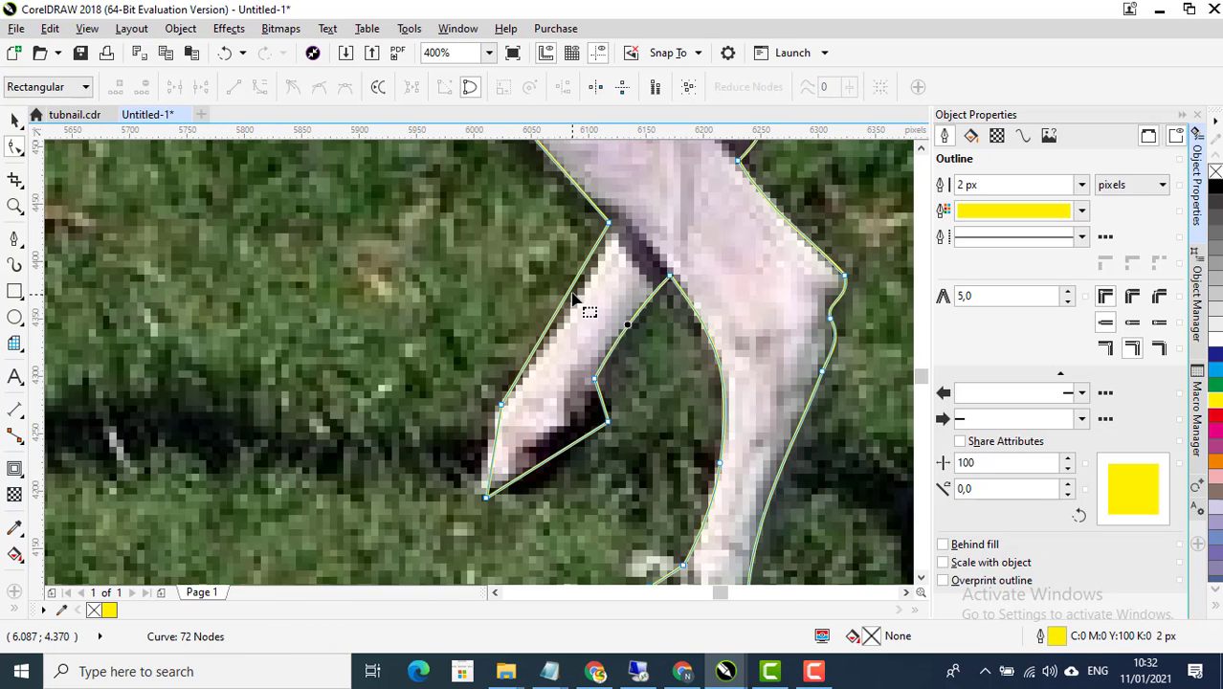
Convert the long segment on that hind leg's front edge to a curve and adjust both handles along the leg
right_click(575, 285)
click(646, 370)
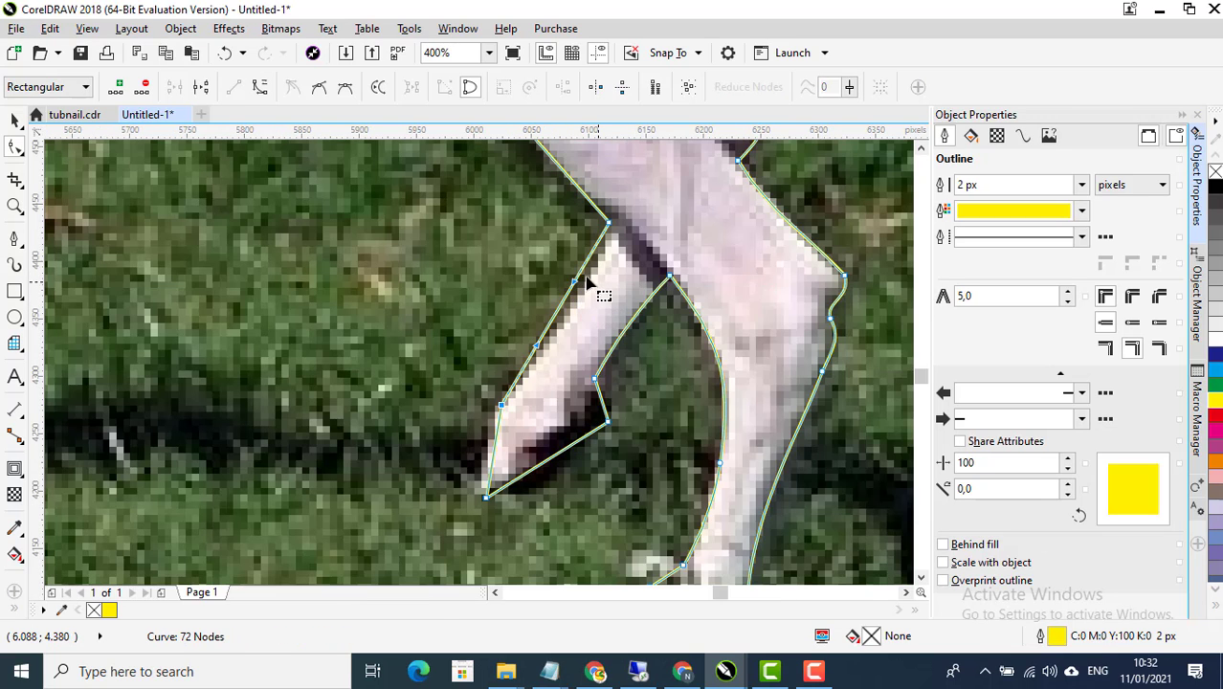
scroll(588, 282, up, 1)
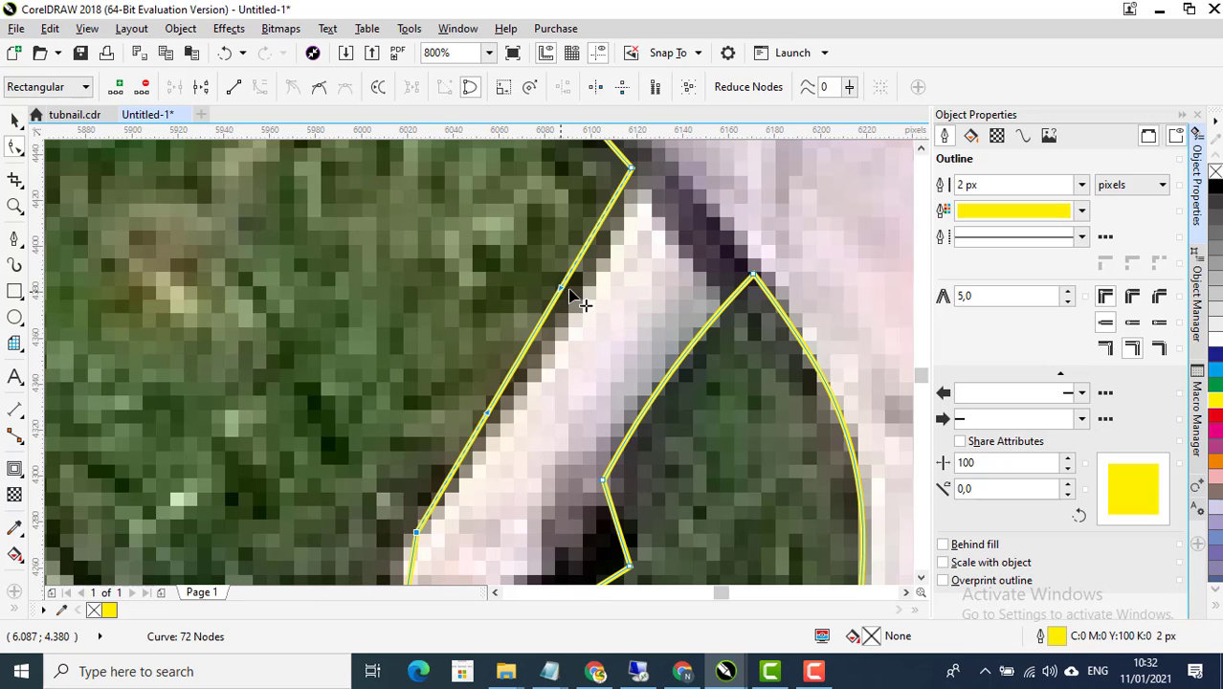
drag(569, 289, 562, 289)
drag(487, 413, 489, 424)
scroll(594, 301, down, 3)
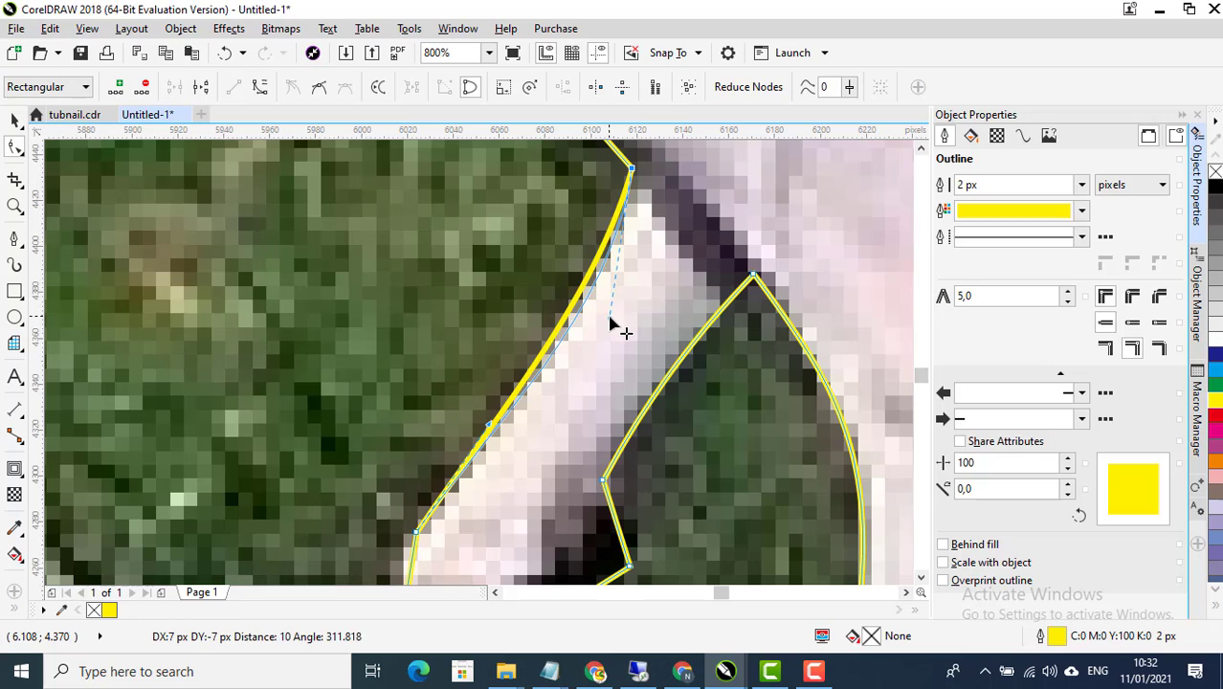
Convert the lower straight segment on the thigh's front edge to a curve and adjust its handle to follow the thigh
scroll(657, 373, up, 2)
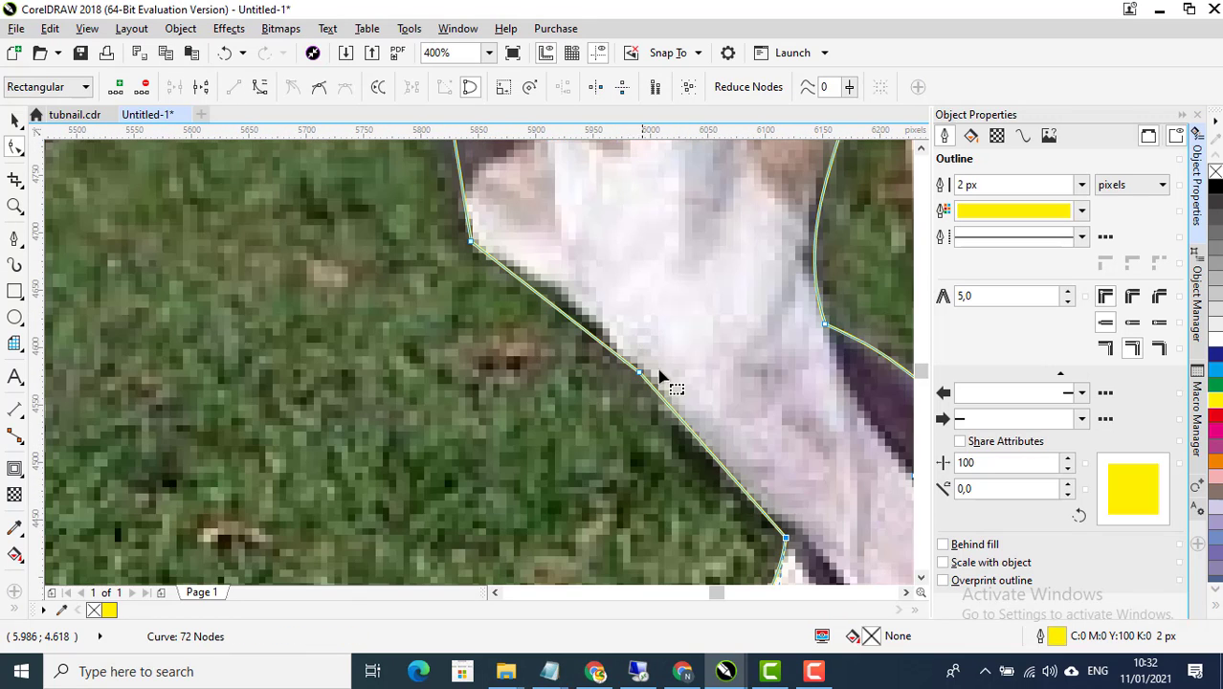
right_click(689, 444)
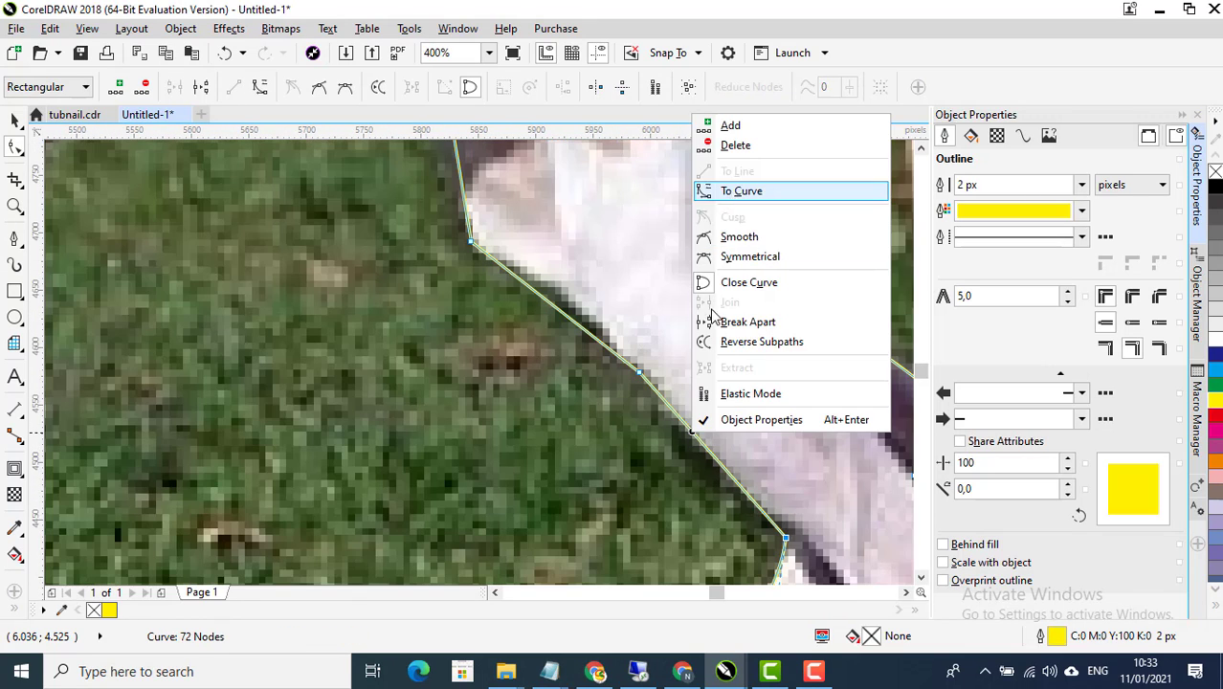
click(751, 192)
scroll(708, 466, up, 1)
drag(669, 407, 697, 455)
scroll(612, 373, down, 1)
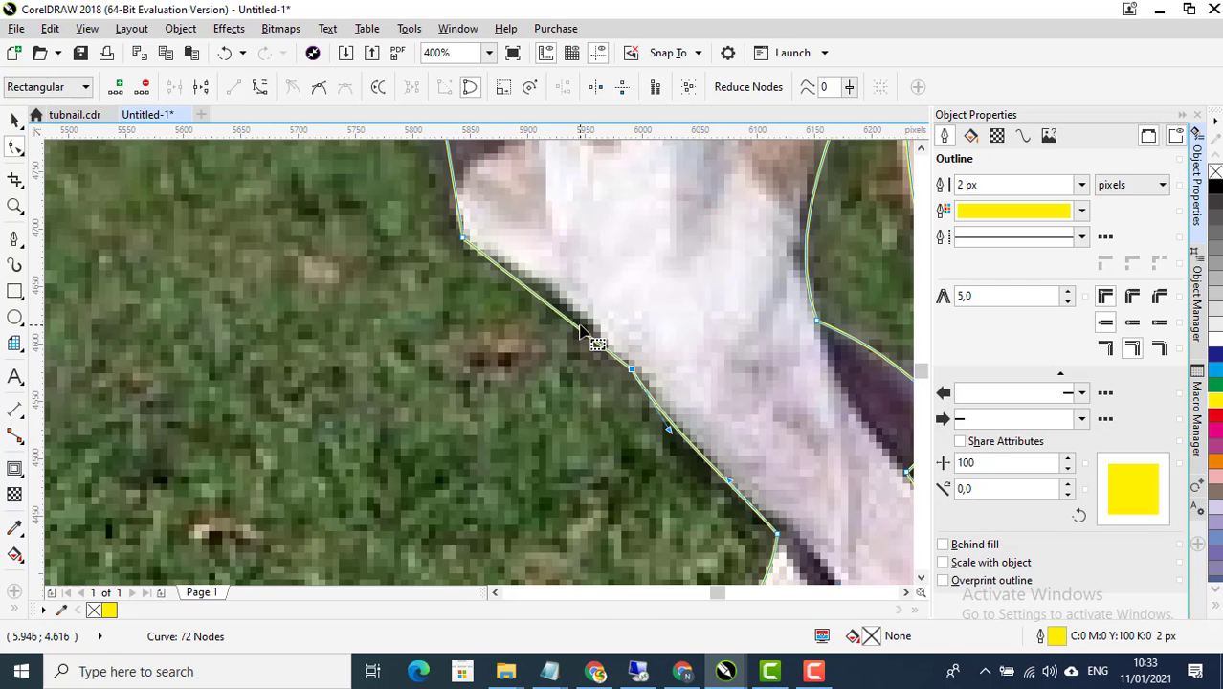
Convert the upper straight segment on the thigh's front edge to a curve and pull its lower handle toward the thigh
right_click(577, 330)
key(Escape)
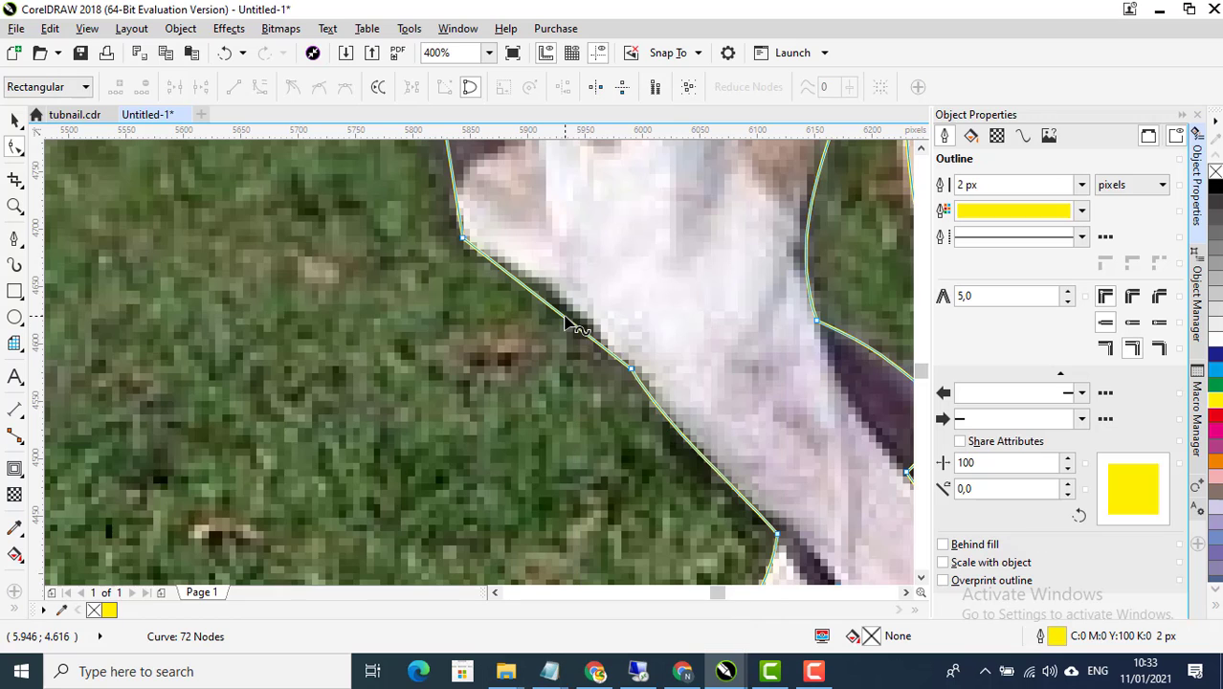
right_click(577, 330)
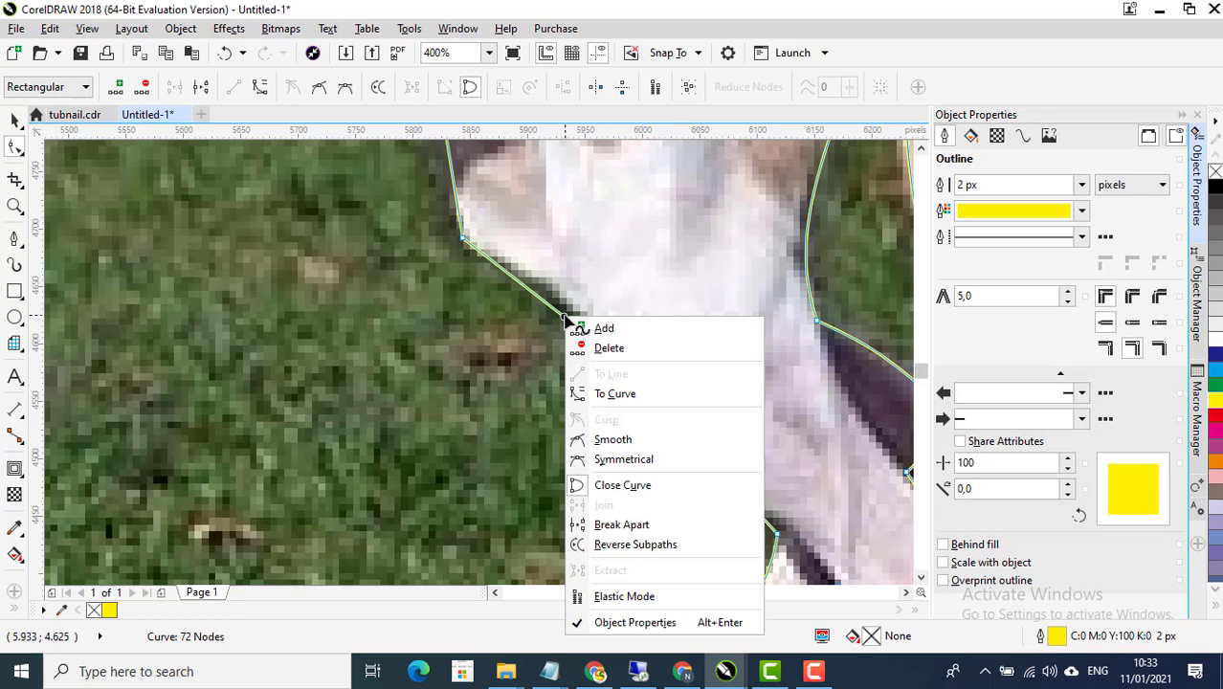
click(617, 394)
scroll(583, 342, up, 1)
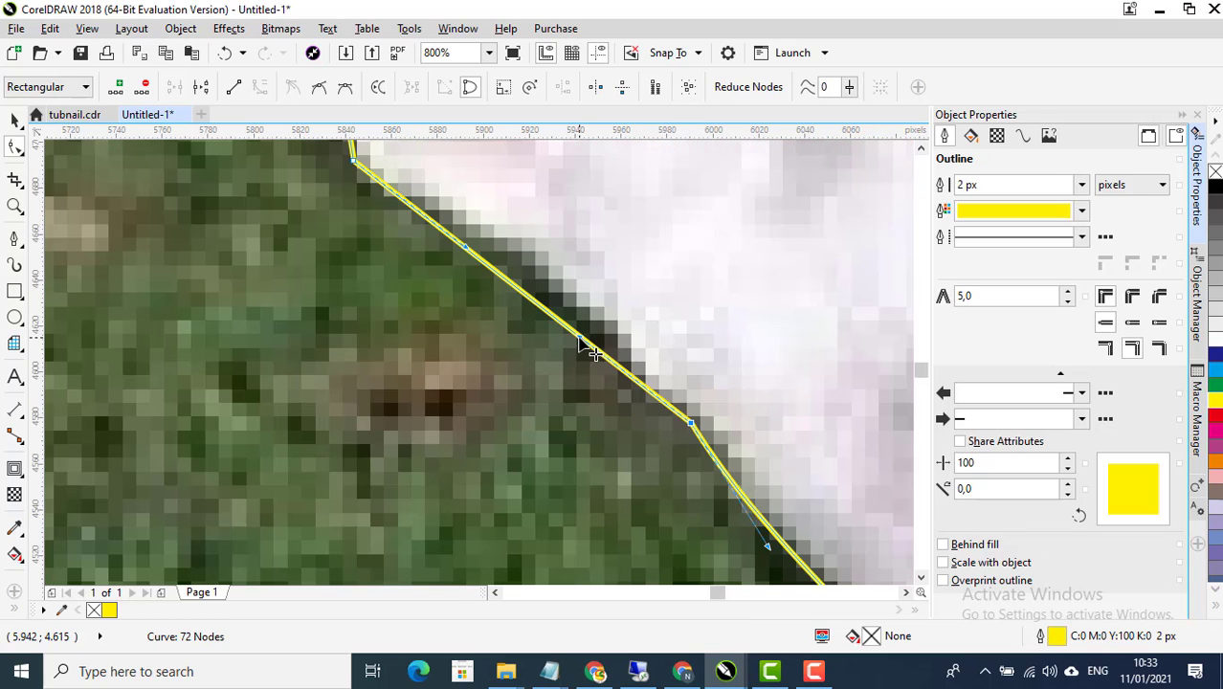
drag(578, 337, 609, 331)
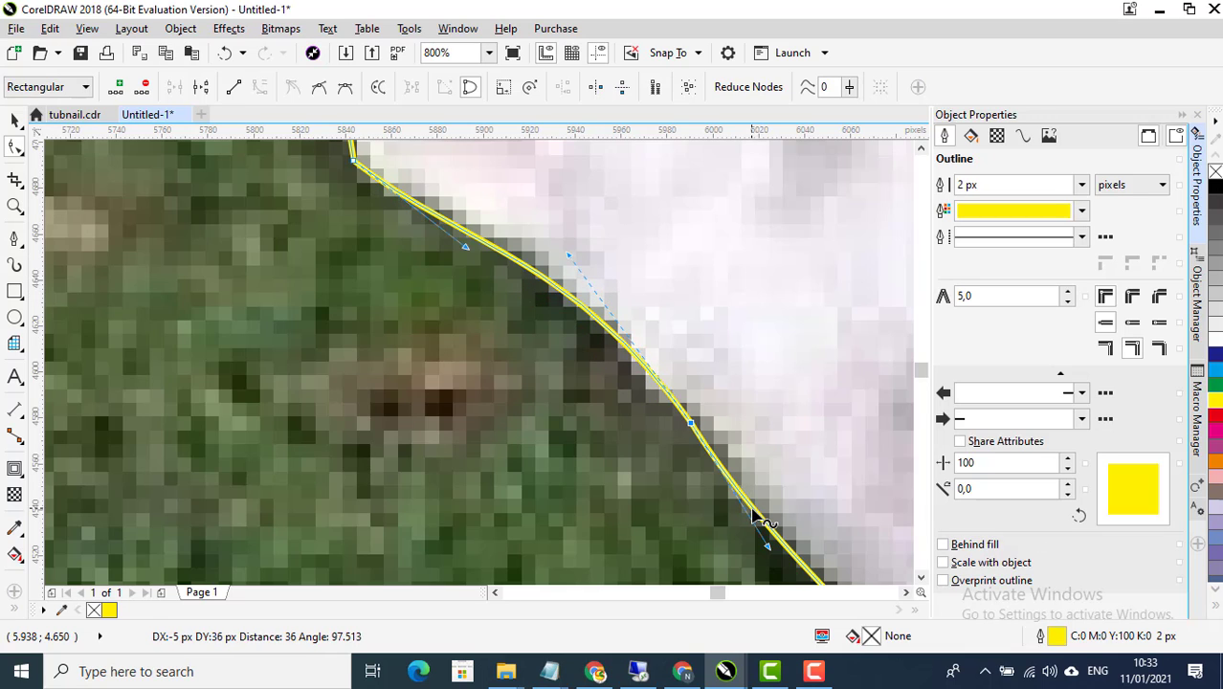
Add a node just below the junction of the two thigh curves and delete the junction node to smooth the edge
drag(754, 515, 754, 515)
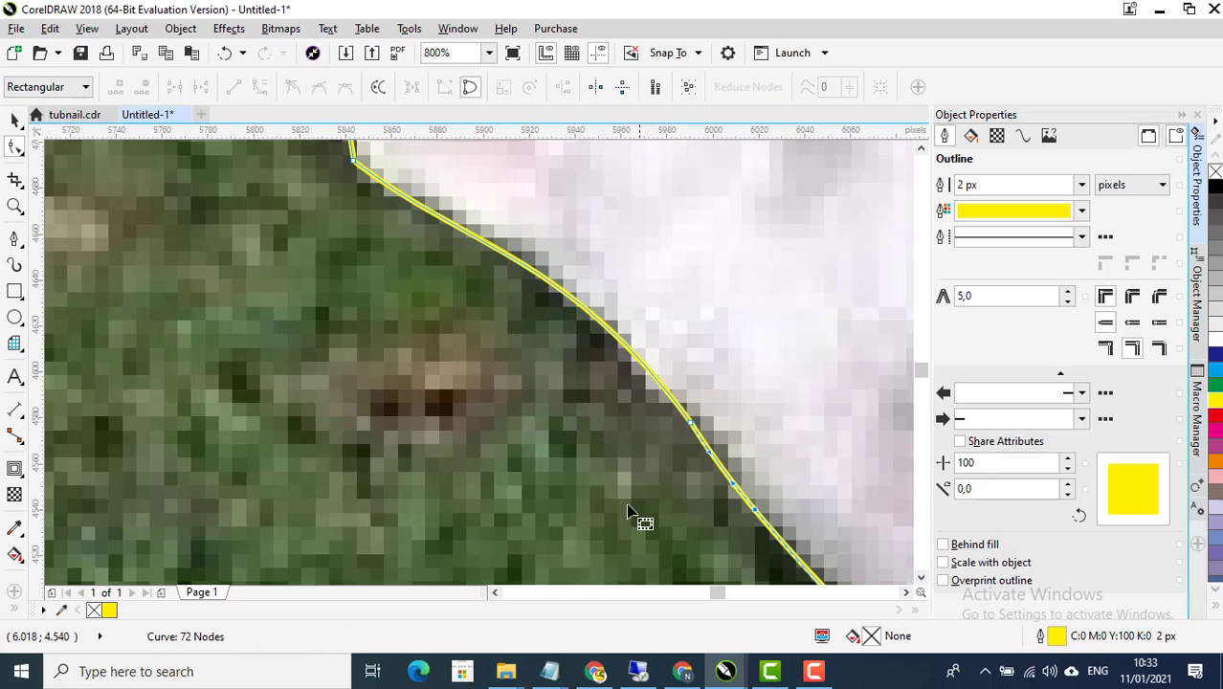
drag(620, 495, 700, 388)
key(Delete)
scroll(705, 385, down, 2)
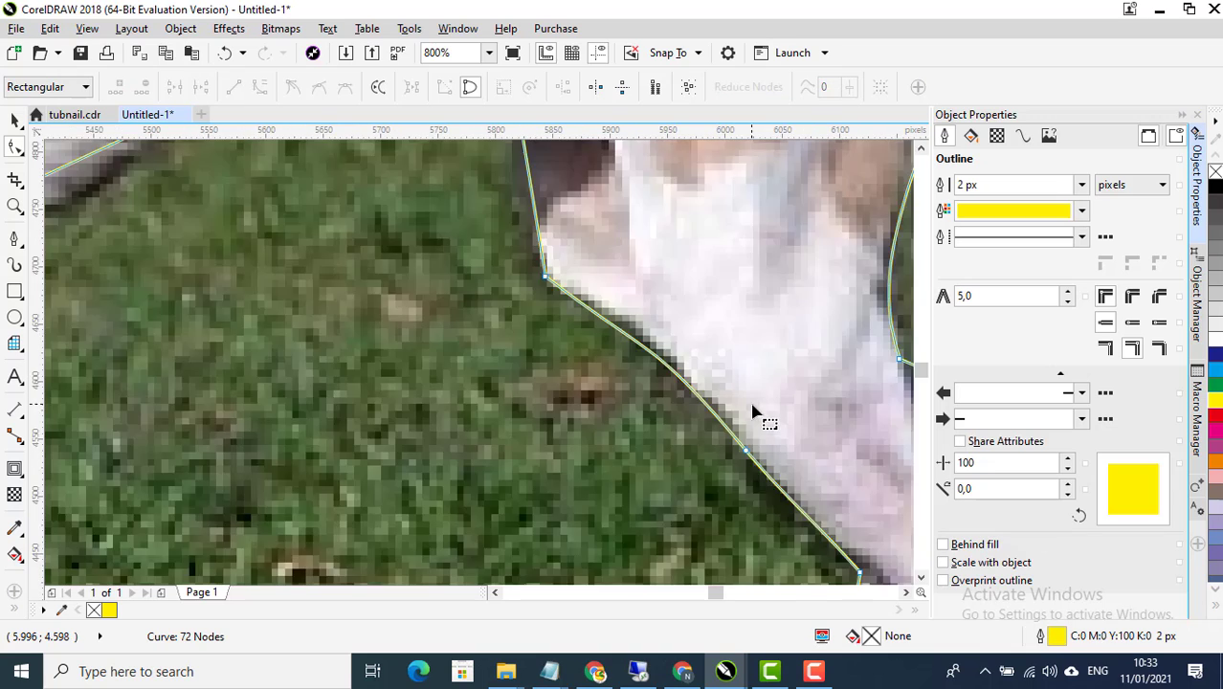
Select the corner node at the top of the thigh curve and adjust the curve's lower handle to fit the thigh
click(596, 315)
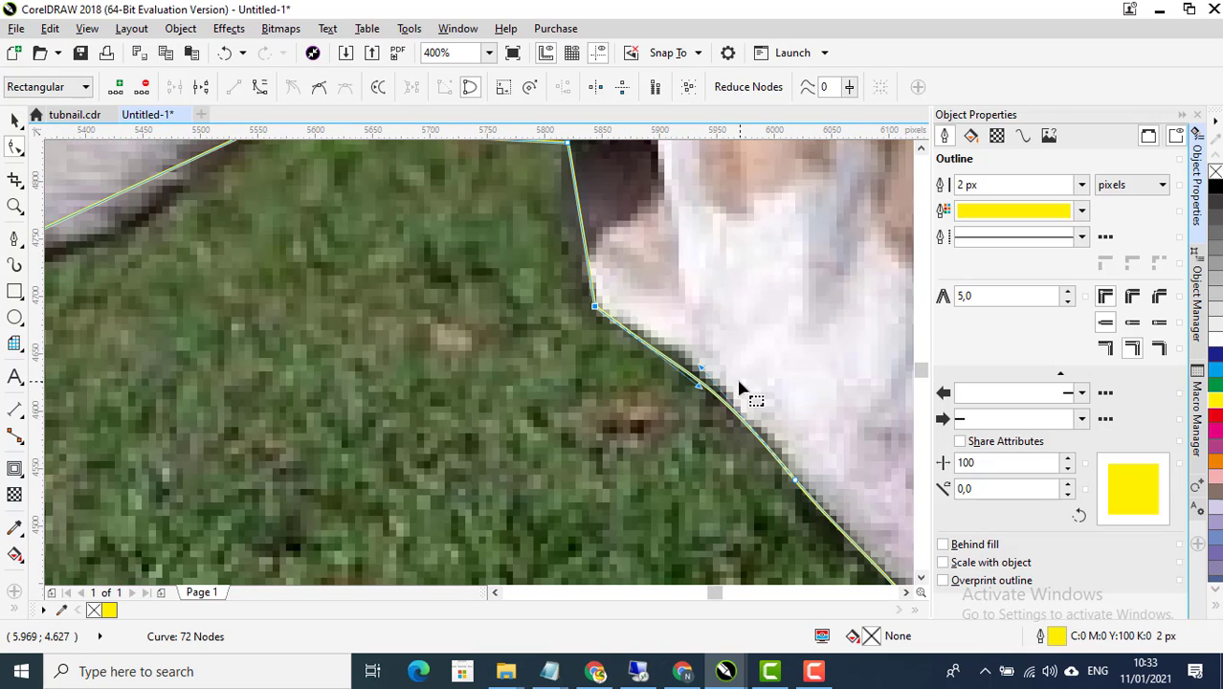
drag(699, 369, 704, 350)
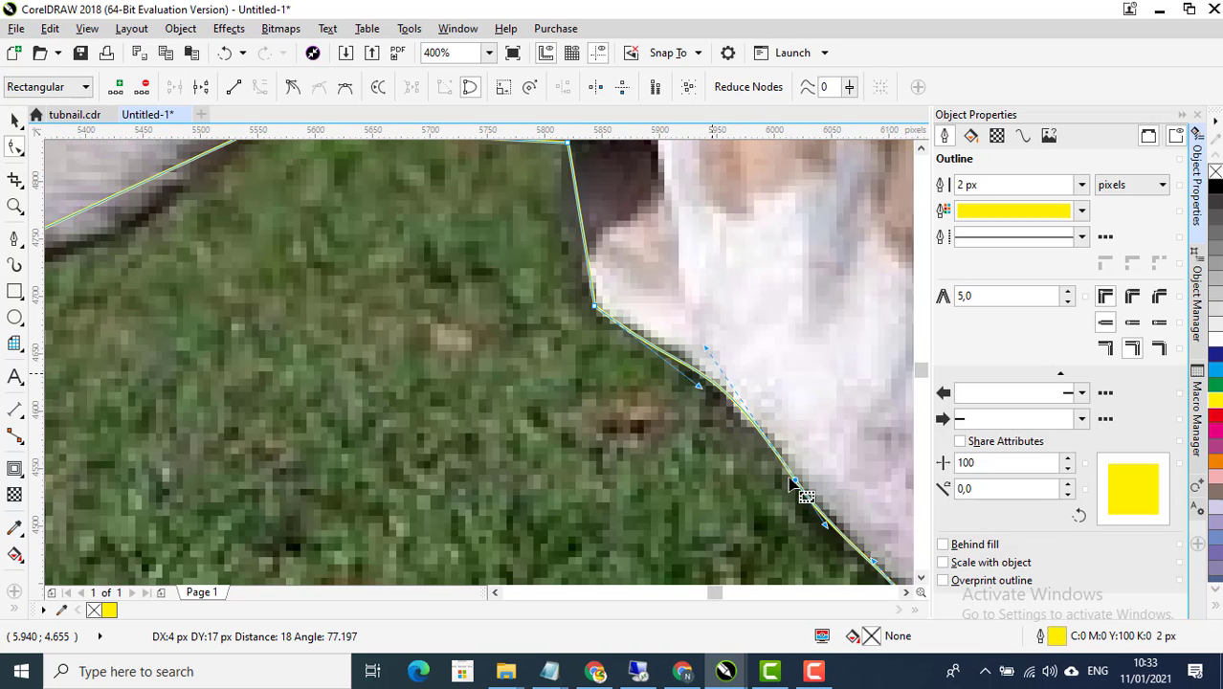
scroll(714, 413, down, 1)
scroll(775, 473, up, 2)
scroll(670, 320, down, 2)
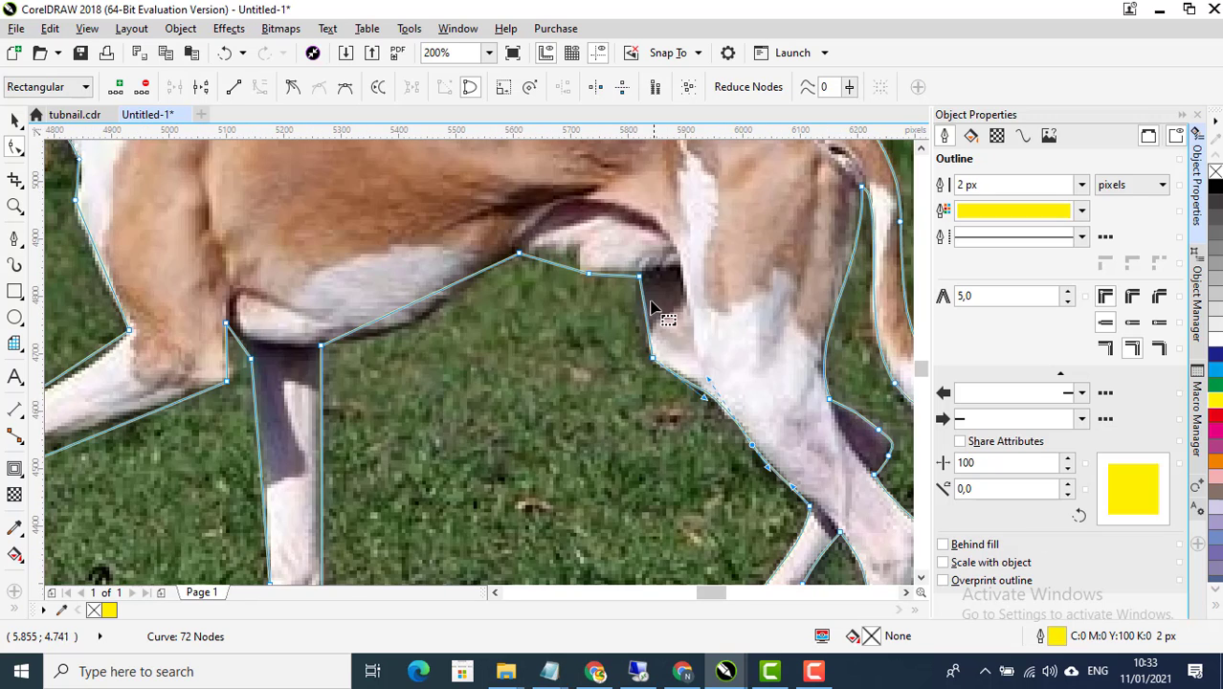
Convert the short segment between the belly corner and the thigh corner to a curve and bow it outward
scroll(643, 319, up, 2)
right_click(637, 309)
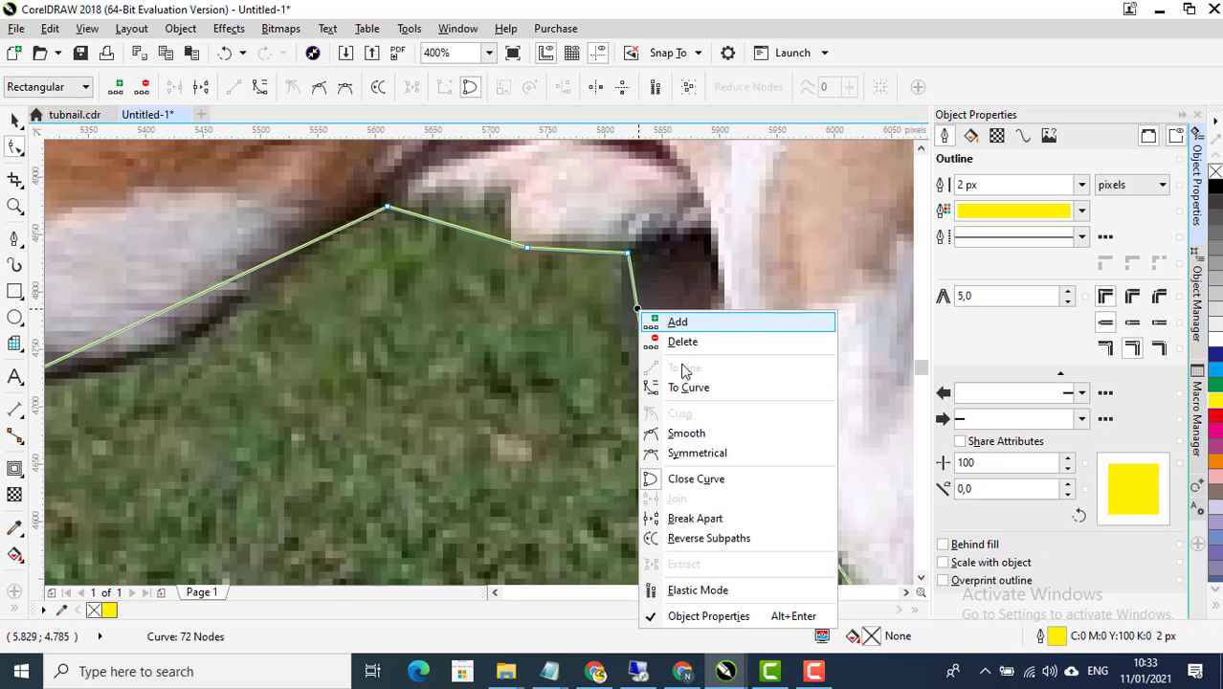
click(688, 388)
drag(641, 329, 623, 332)
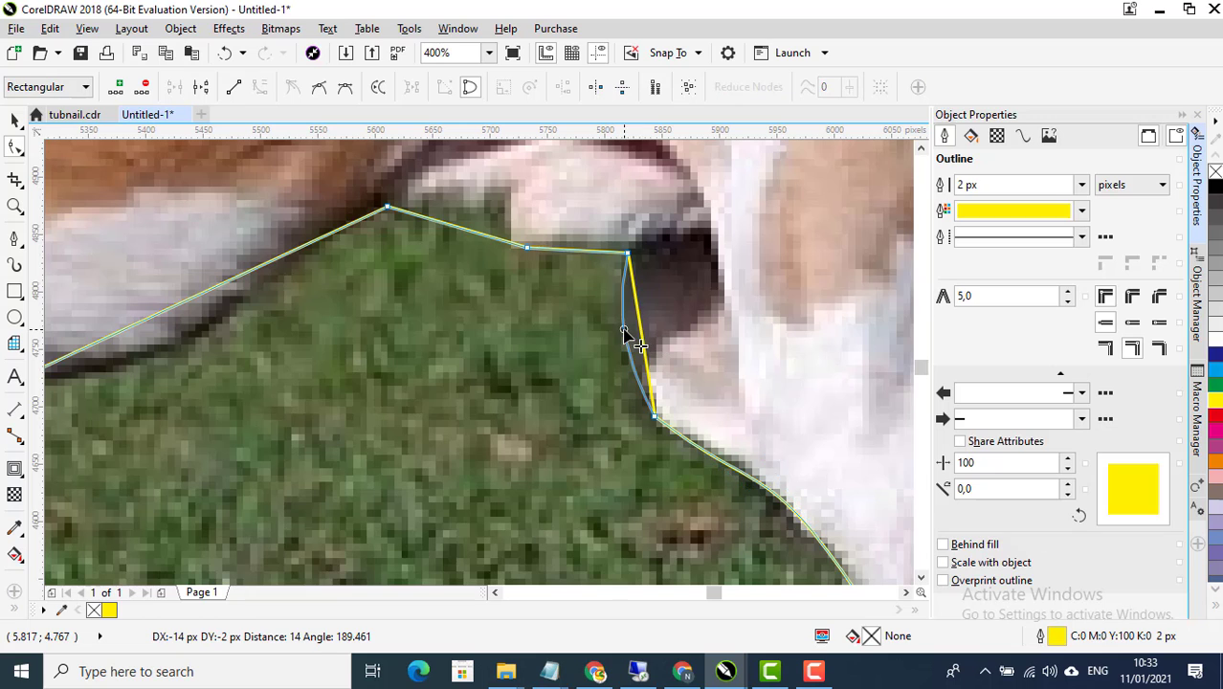
Add a node just beyond the thigh's upper corner and delete the corner node to round the outline
double_click(696, 445)
drag(622, 460, 659, 410)
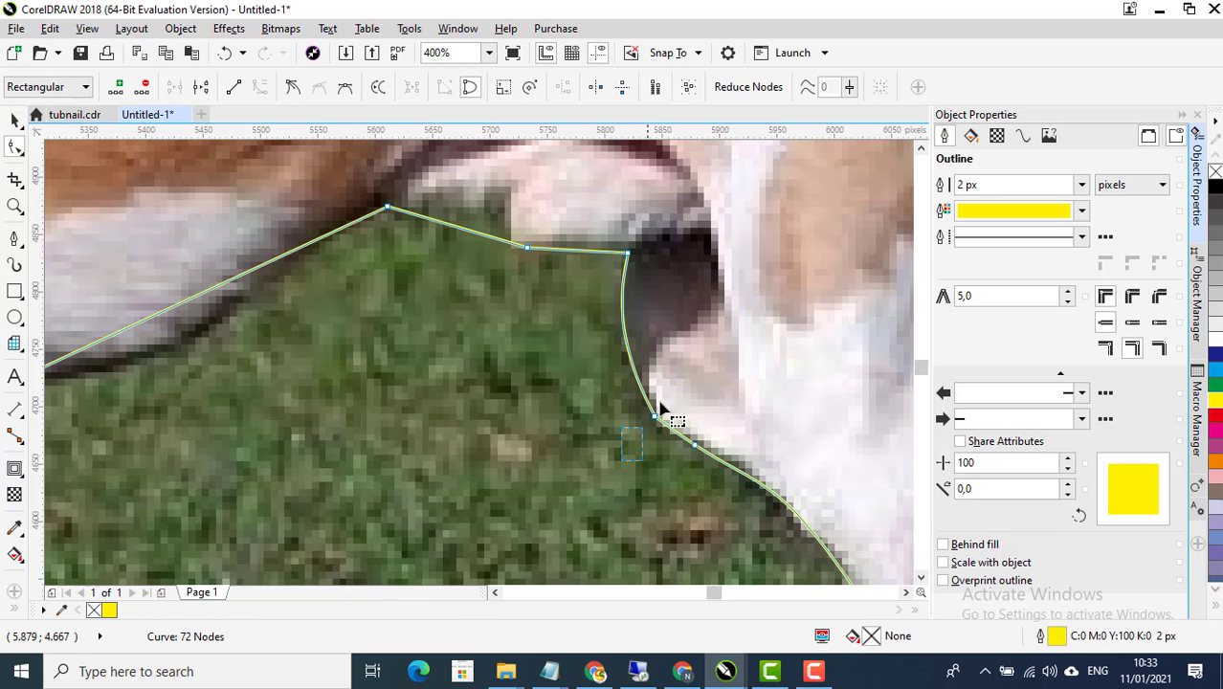
scroll(750, 450, down, 1)
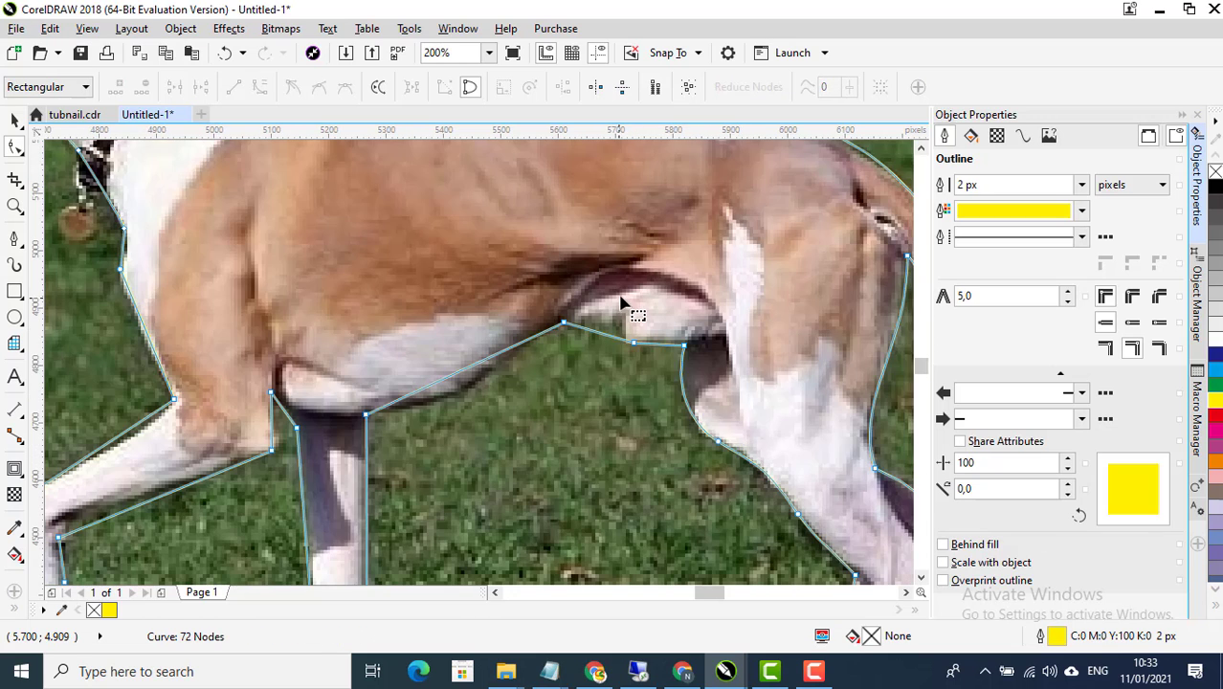
Delete the middle node on the belly edge in front of the thigh
scroll(622, 305, up, 1)
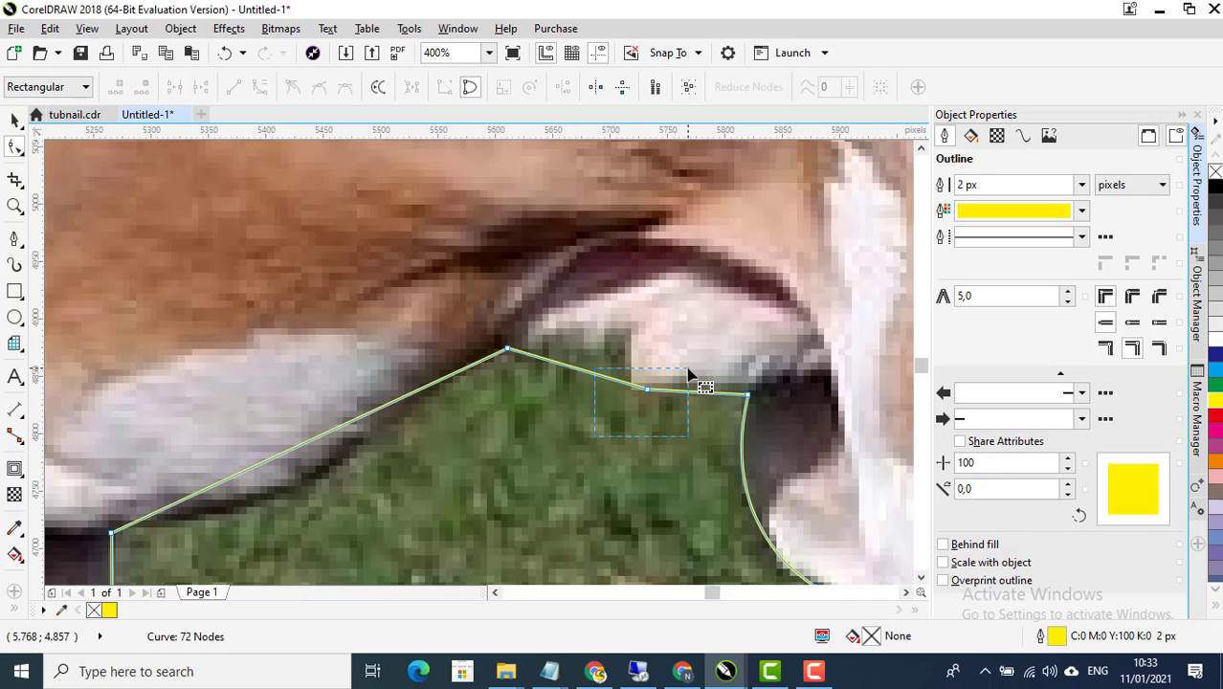
click(688, 376)
key(Delete)
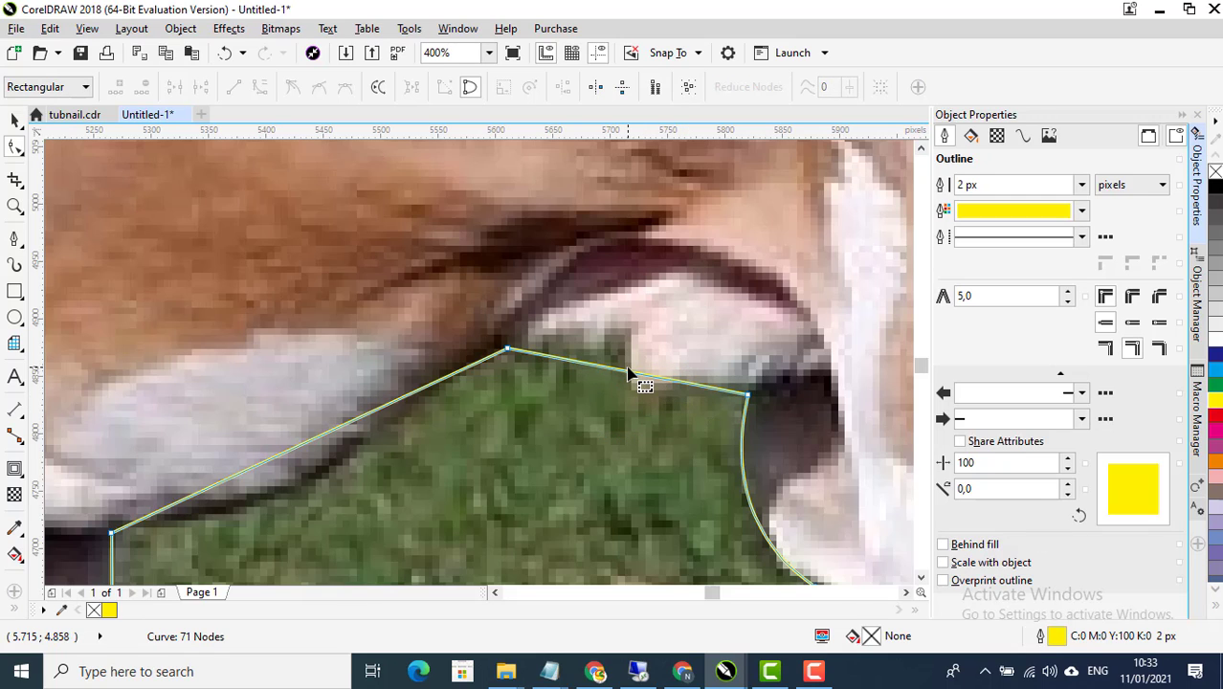
Convert the straight belly segment just in front of the thigh to a curve and bow it upward along the flank
right_click(627, 376)
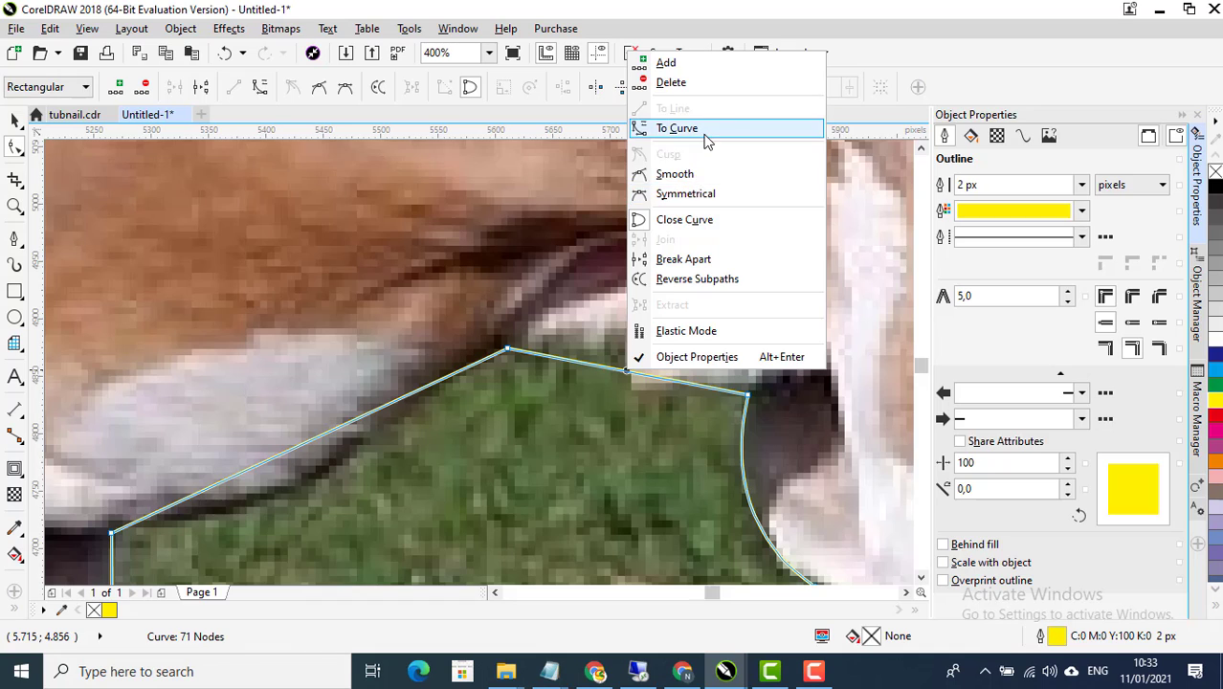
click(704, 127)
click(669, 382)
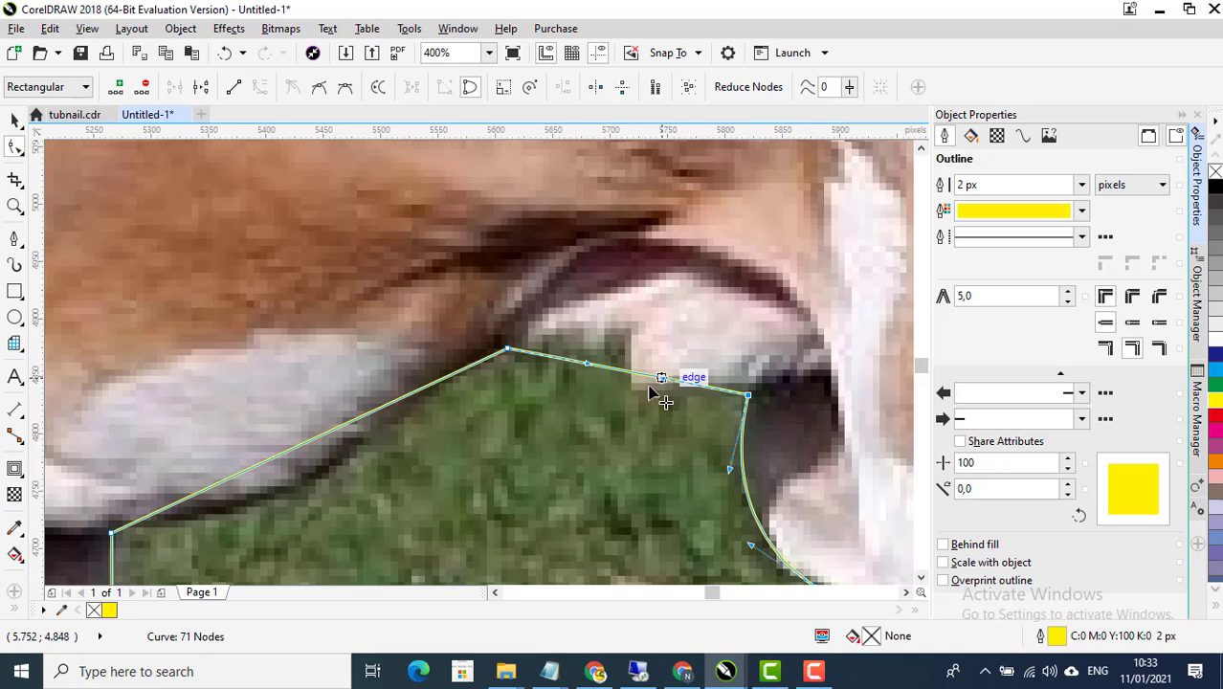
drag(649, 387, 631, 335)
scroll(764, 341, down, 4)
scroll(657, 367, up, 4)
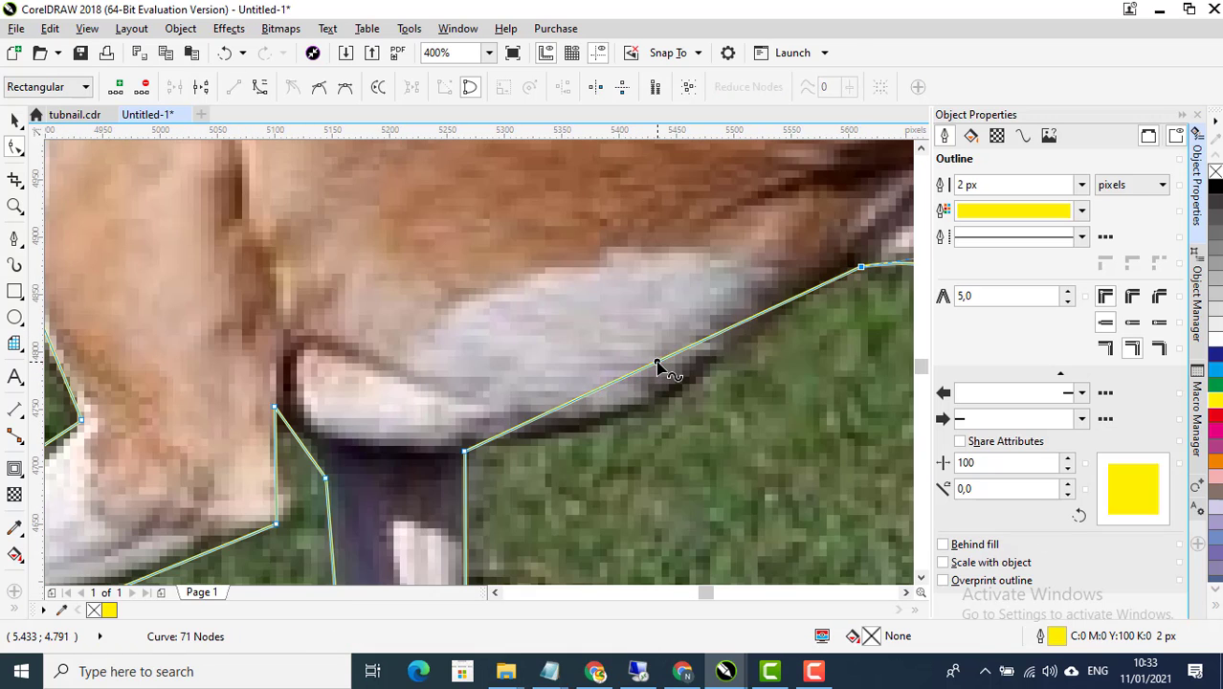
Convert the segment under the chest to a curve and adjust both of its handles to follow the chest's lower edge
right_click(657, 366)
click(715, 124)
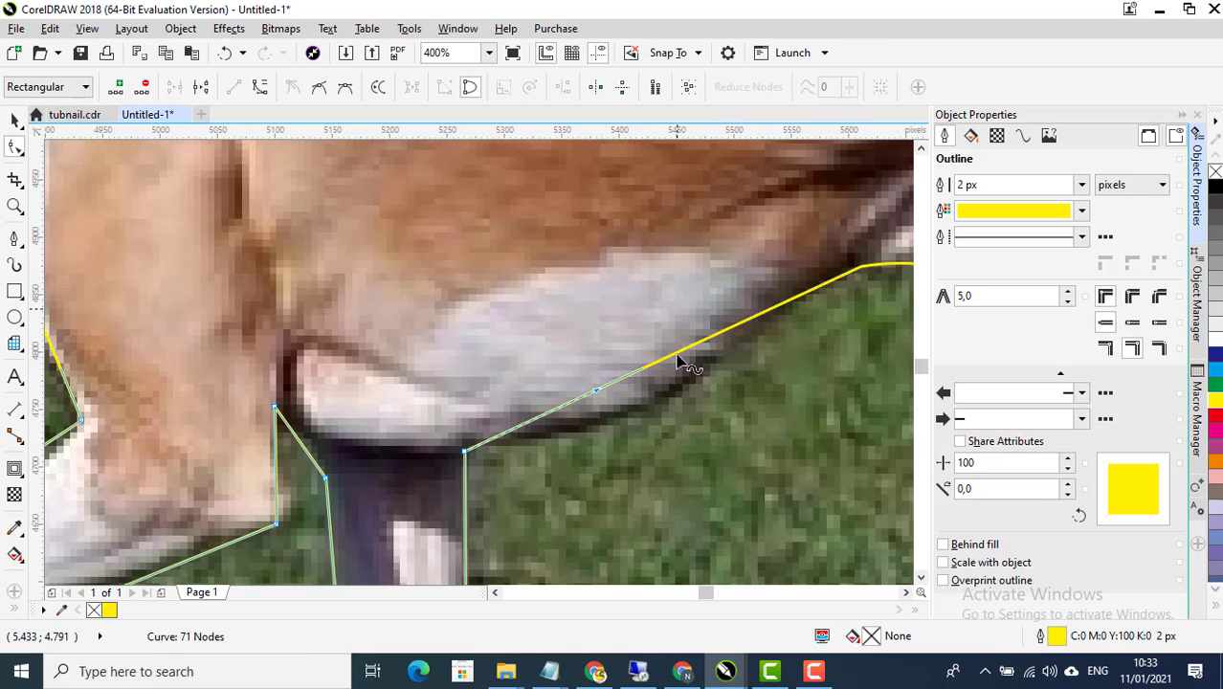
drag(597, 394, 677, 435)
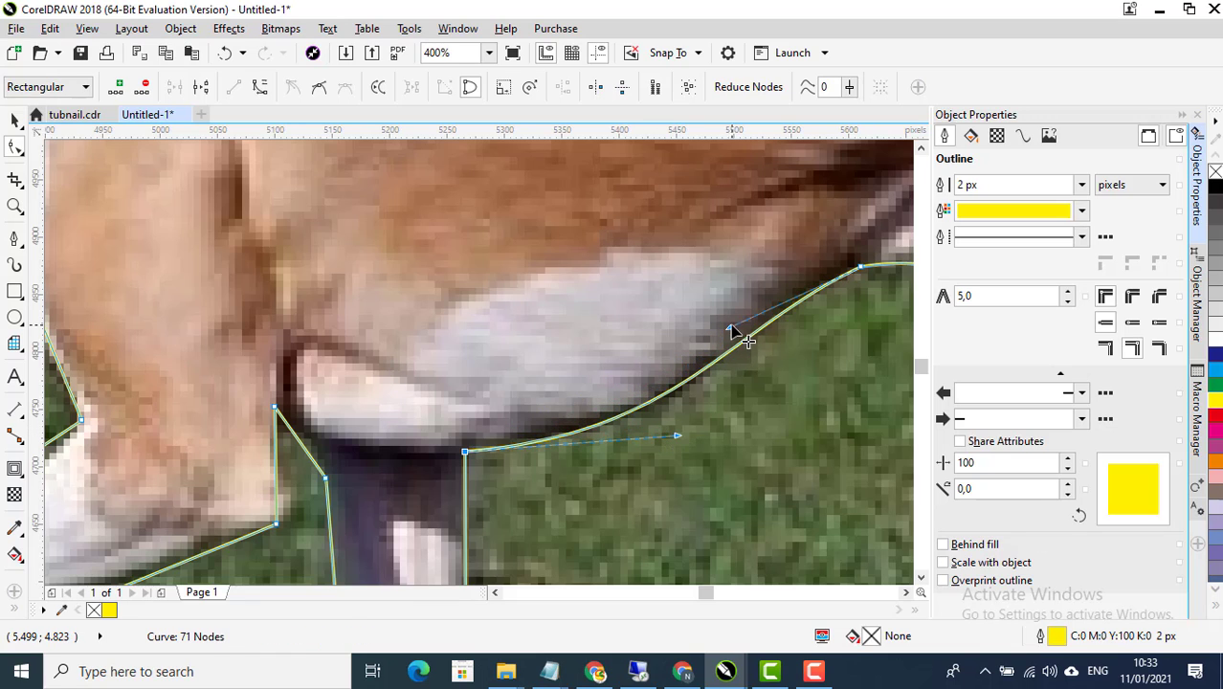
mouse_move(730, 327)
mouse_down()
mouse_move(714, 297)
mouse_move(715, 335)
mouse_up()
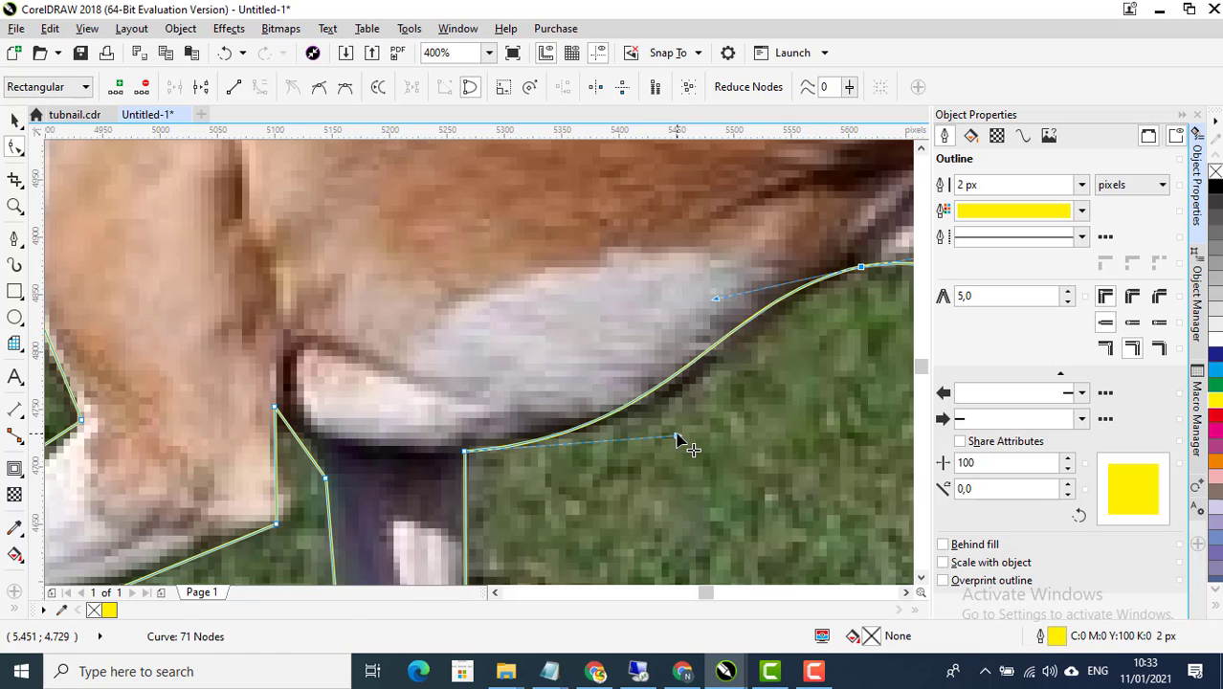
drag(676, 440, 718, 429)
scroll(565, 390, down, 2)
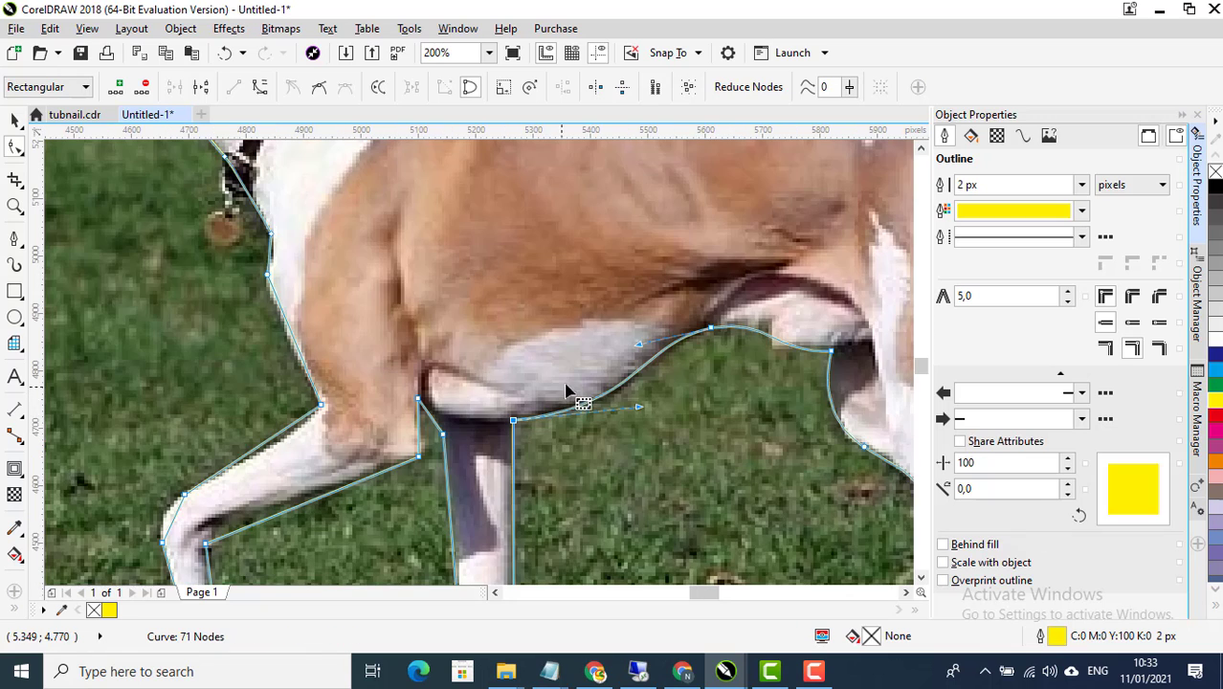
Add a node just behind the belly's highest corner and delete the corner node to smooth the outline
scroll(745, 330, up, 2)
double_click(725, 329)
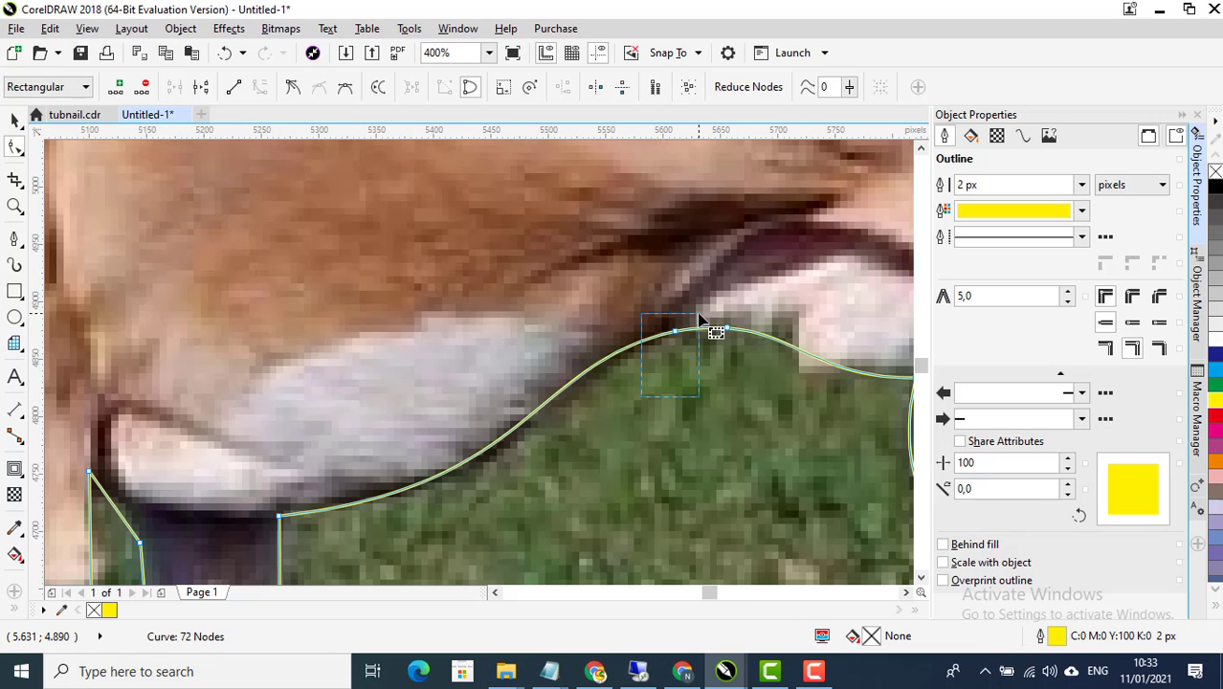
scroll(711, 279, down, 1)
key(ctrl+z)
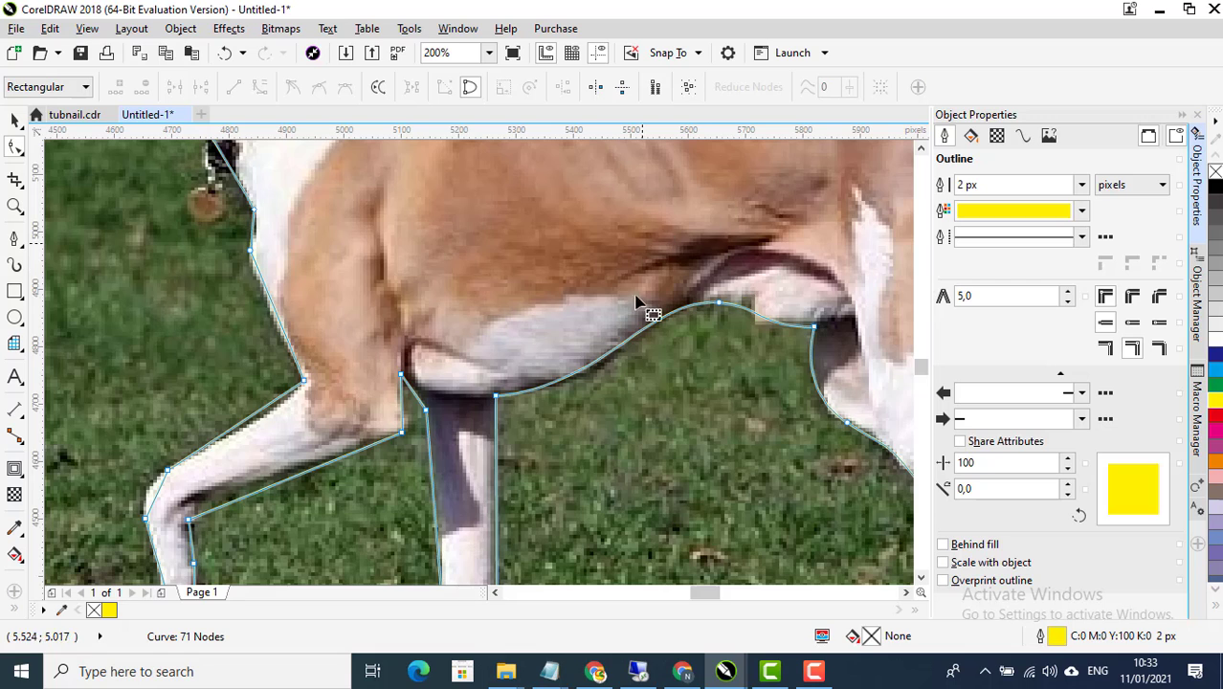
Convert the rear edge of the standing front leg to a curve and pull its upper handle inward to fit the leg
scroll(635, 334, down, 1)
scroll(583, 417, up, 1)
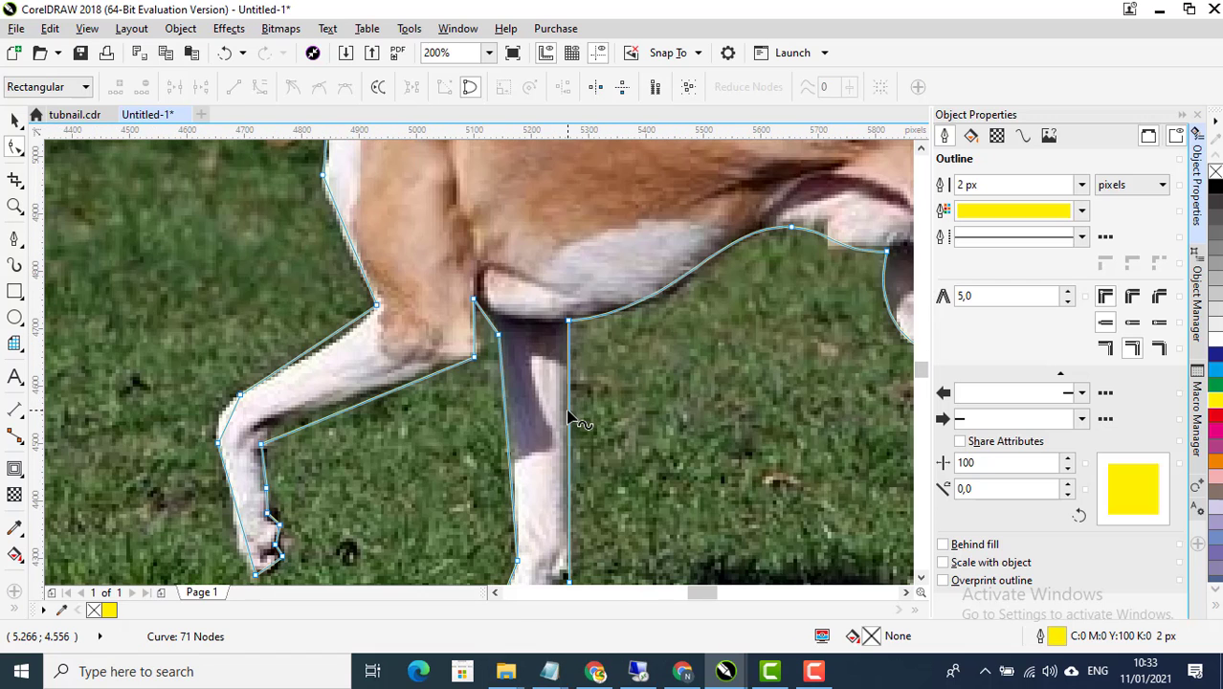
right_click(568, 410)
click(632, 168)
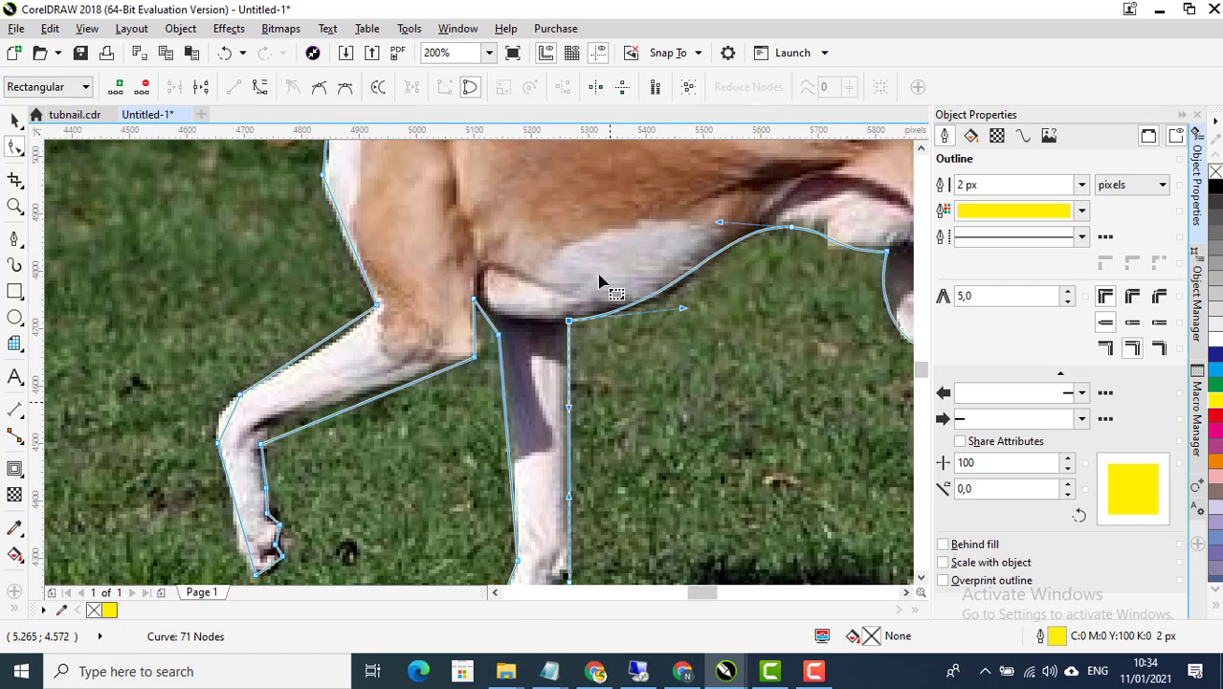
scroll(570, 412, up, 1)
mouse_move(567, 397)
mouse_down()
mouse_move(543, 391)
mouse_move(549, 404)
mouse_up()
scroll(604, 351, down, 2)
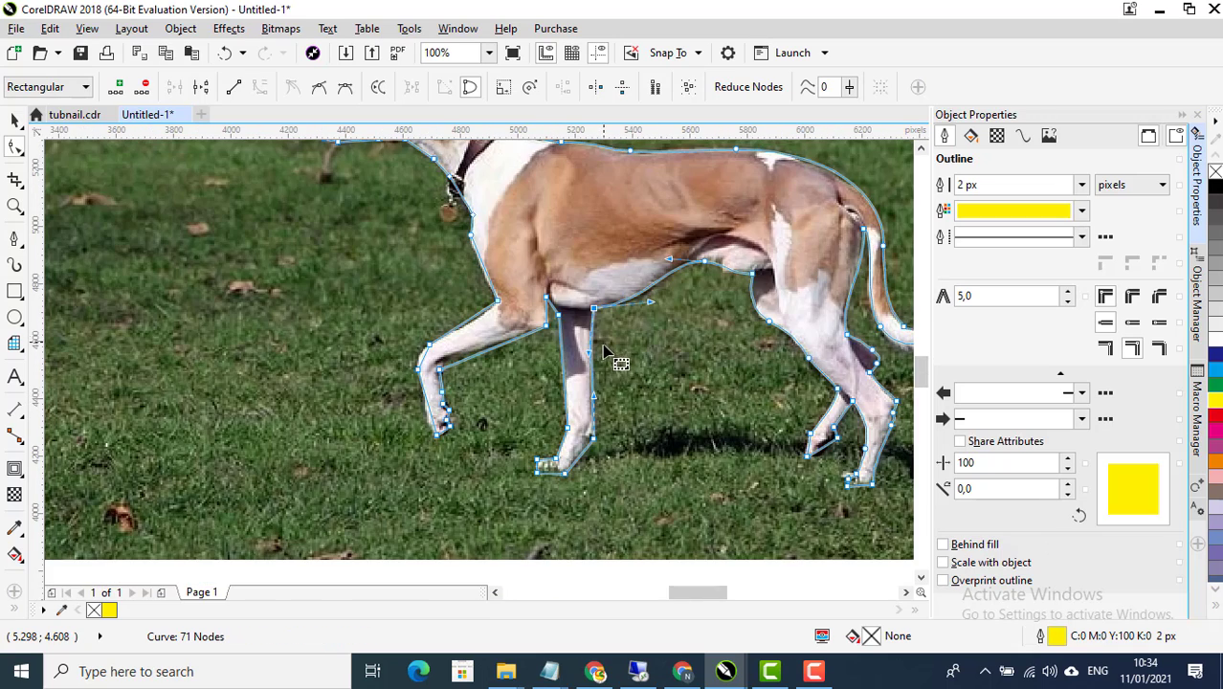
Convert the segment behind the standing front leg's paw to a curve and bow it inward toward the leg
scroll(593, 451, up, 2)
right_click(581, 457)
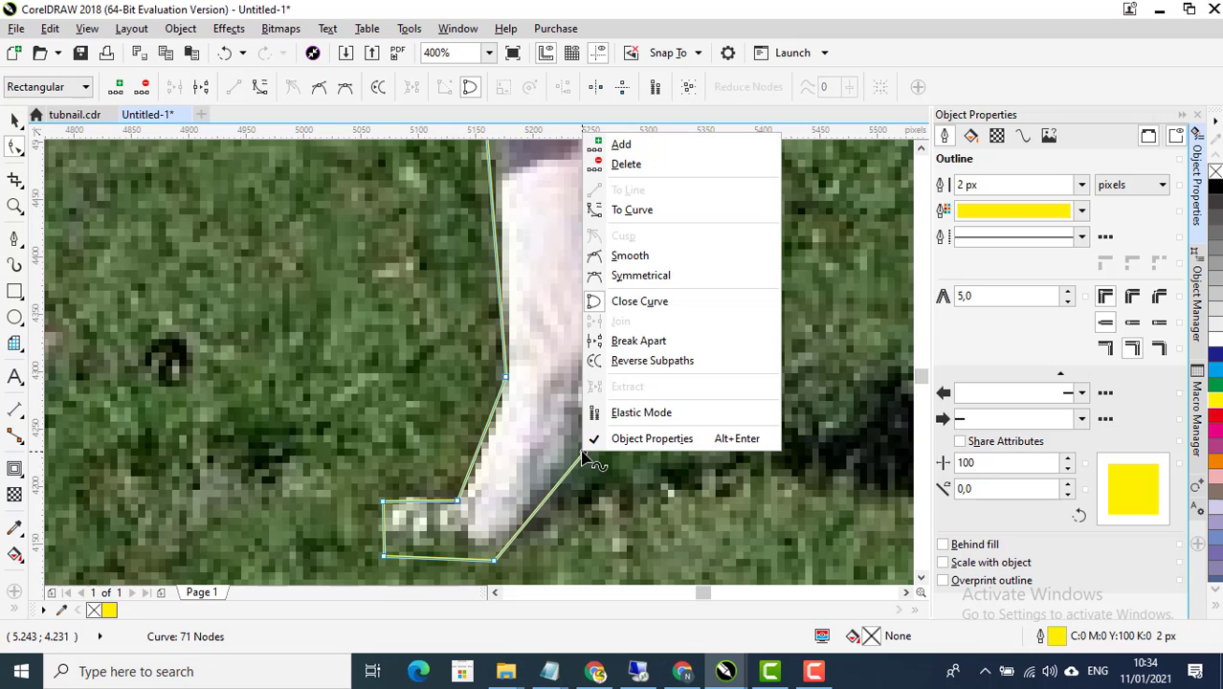
click(647, 216)
scroll(579, 473, up, 1)
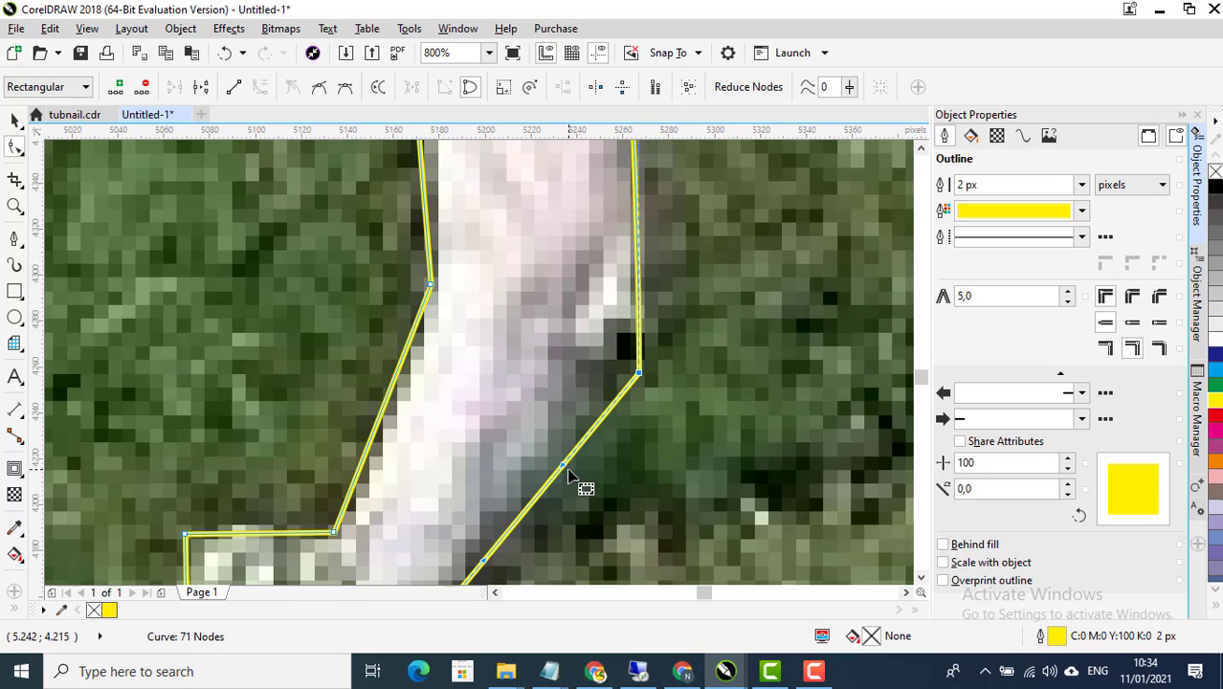
drag(558, 462, 538, 436)
Add nodes above and below the rear corner near the standing front leg's paw and delete the corner node to round it
double_click(637, 243)
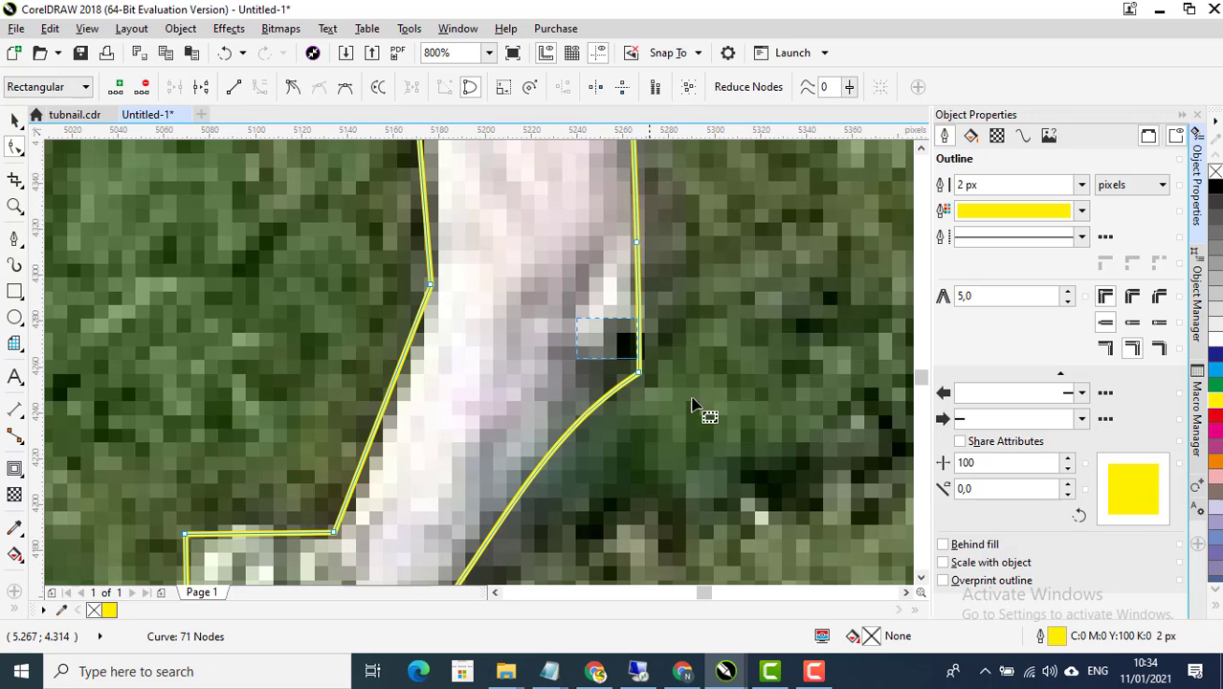
key(ctrl+z)
scroll(723, 371, down, 1)
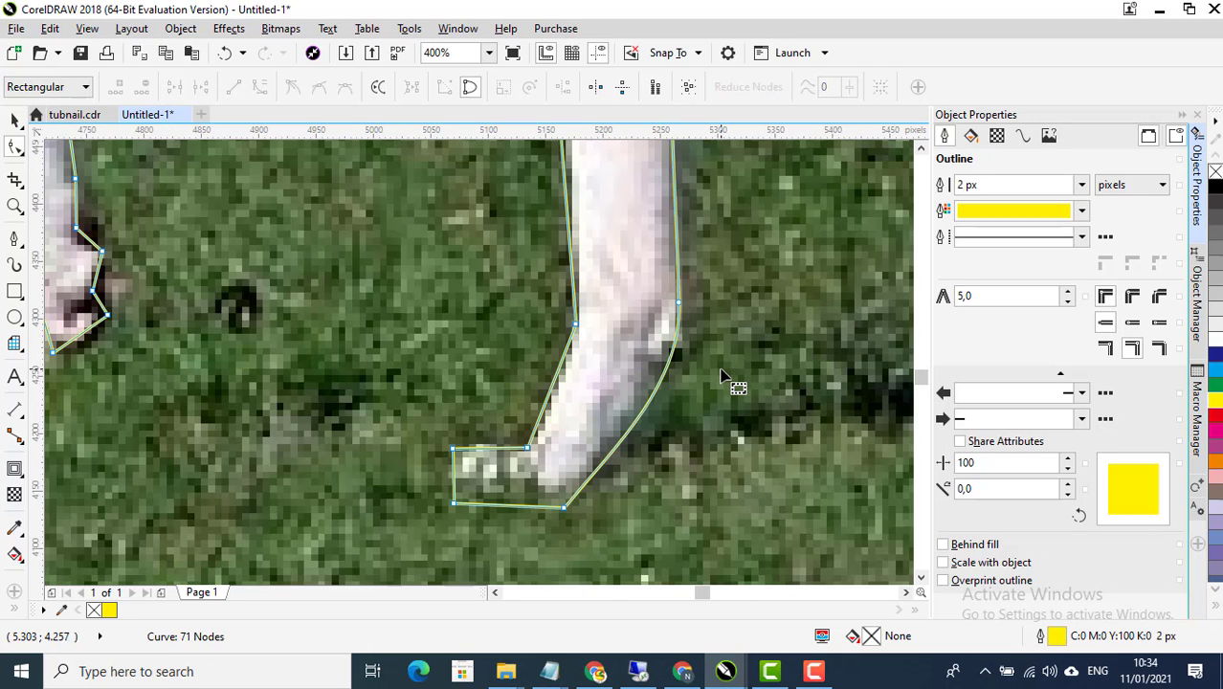
double_click(658, 416)
scroll(651, 421, up, 1)
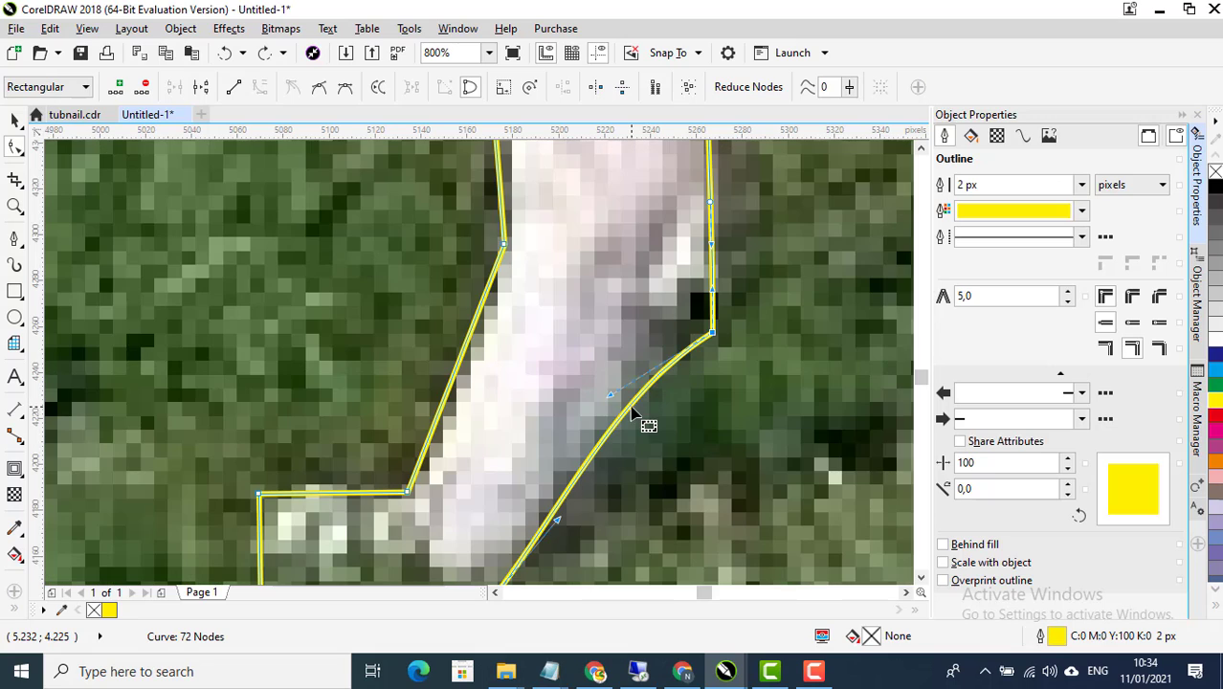
drag(656, 297, 763, 336)
key(Delete)
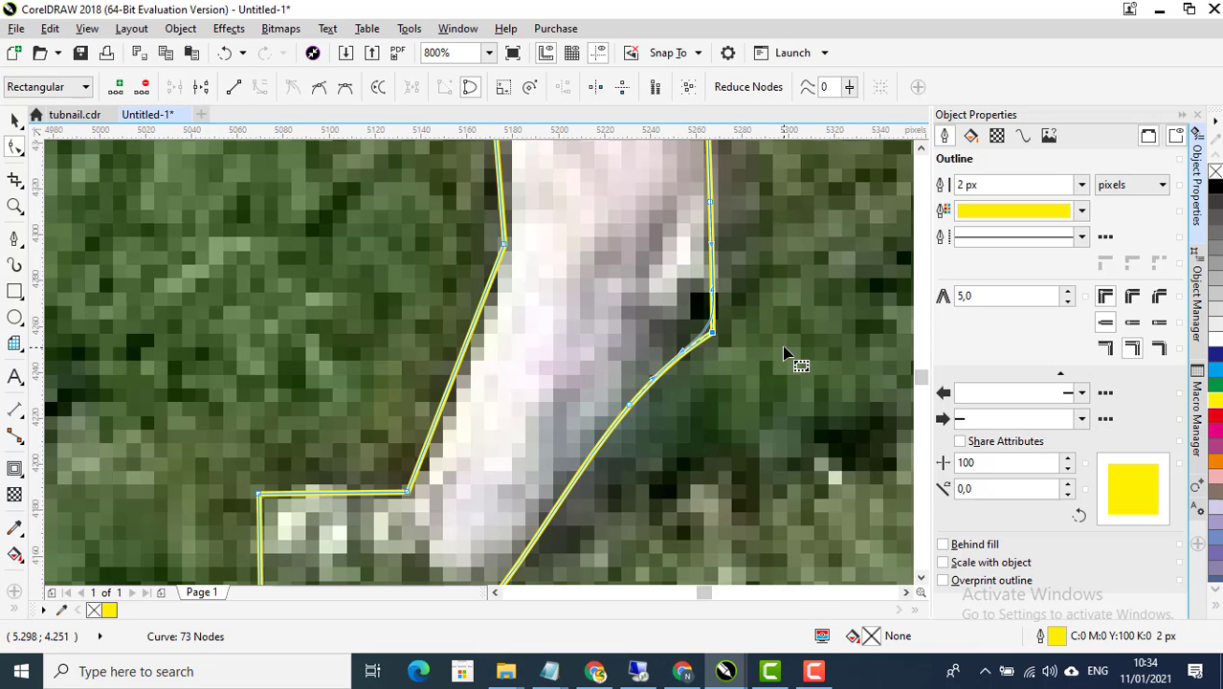
Nudge the node above the rounded rear corner inward and adjust the upper handle of the standing leg's rear edge
drag(712, 207, 704, 176)
scroll(732, 421, down, 2)
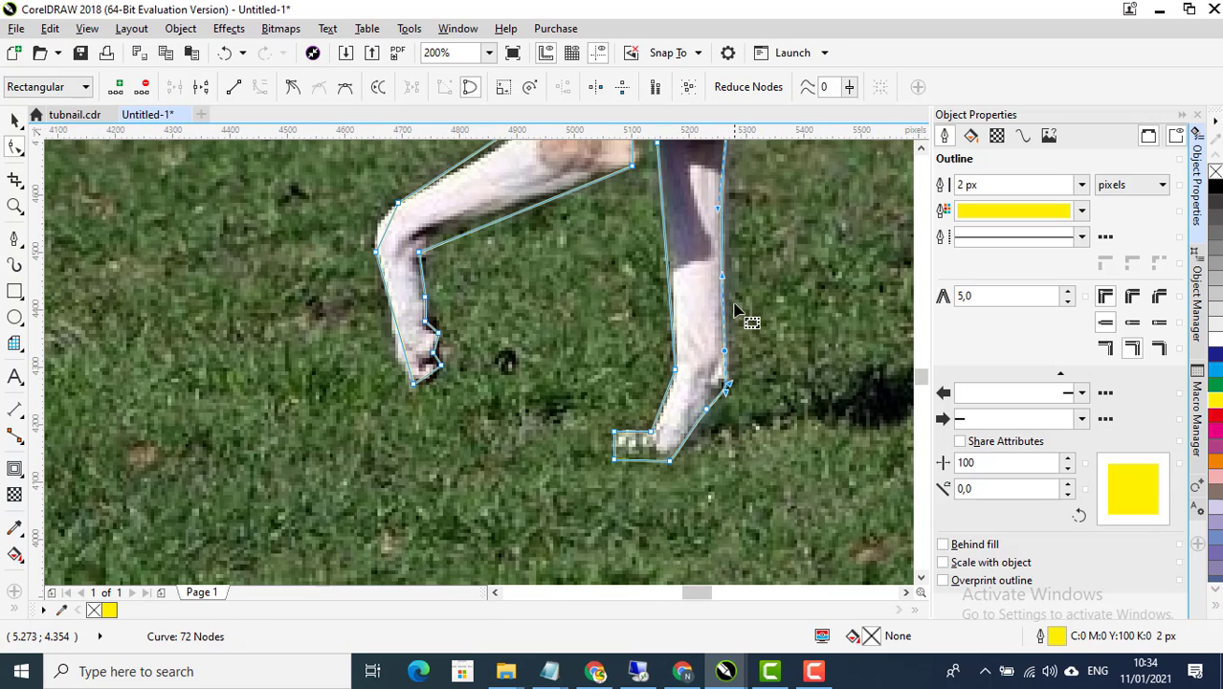
scroll(733, 210, up, 2)
drag(667, 226, 657, 243)
scroll(614, 289, down, 1)
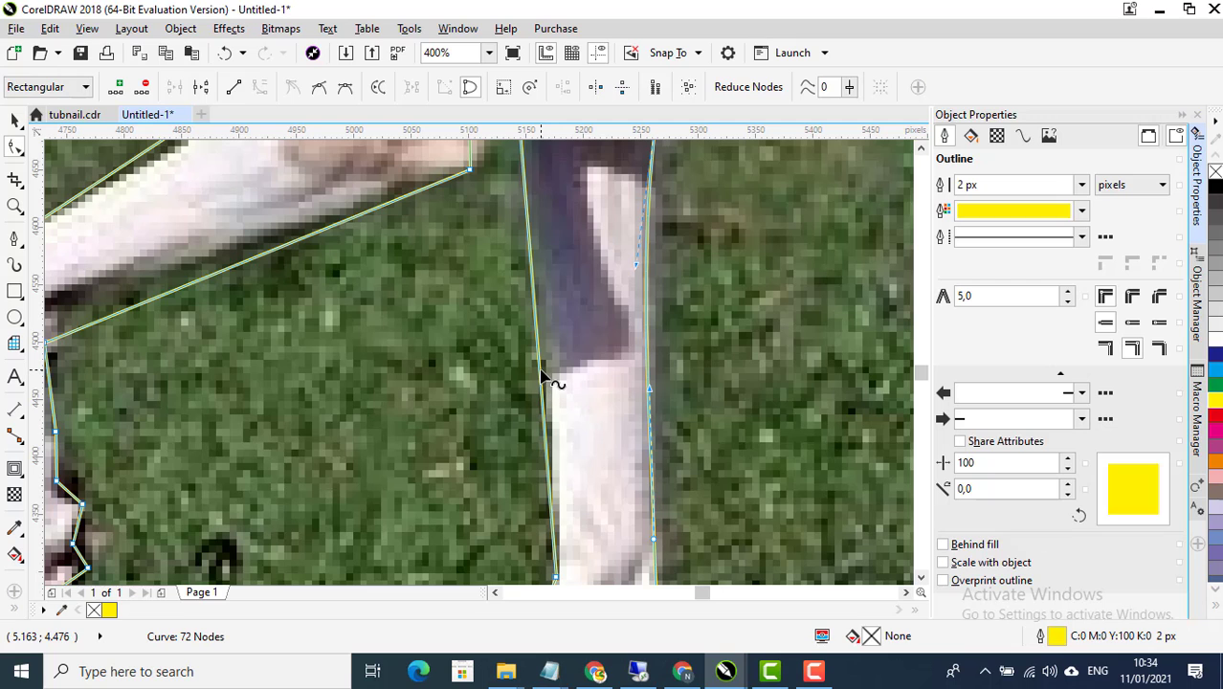
Convert the front edge of the standing front leg to a curve and adjust its lower handle to hug the leg
right_click(541, 371)
click(636, 128)
scroll(564, 410, down, 1)
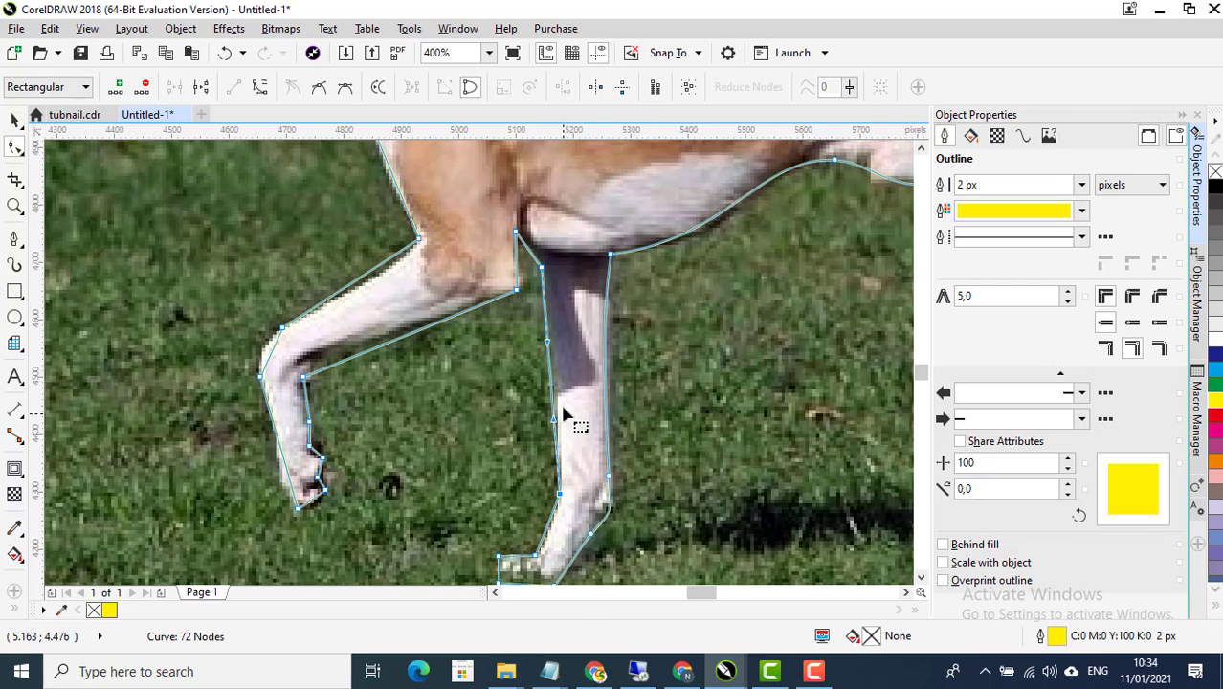
scroll(555, 383, up, 1)
scroll(562, 524, up, 1)
scroll(566, 579, down, 1)
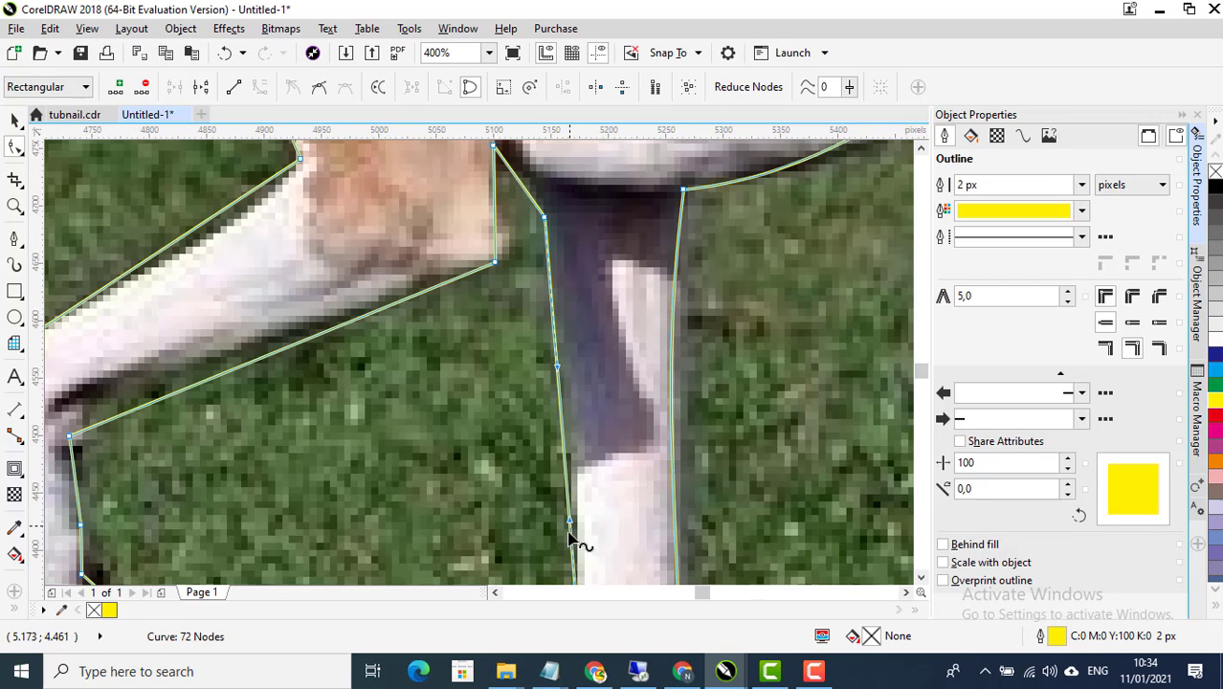
scroll(579, 538, up, 1)
drag(571, 513, 610, 421)
scroll(611, 421, down, 2)
scroll(632, 421, up, 1)
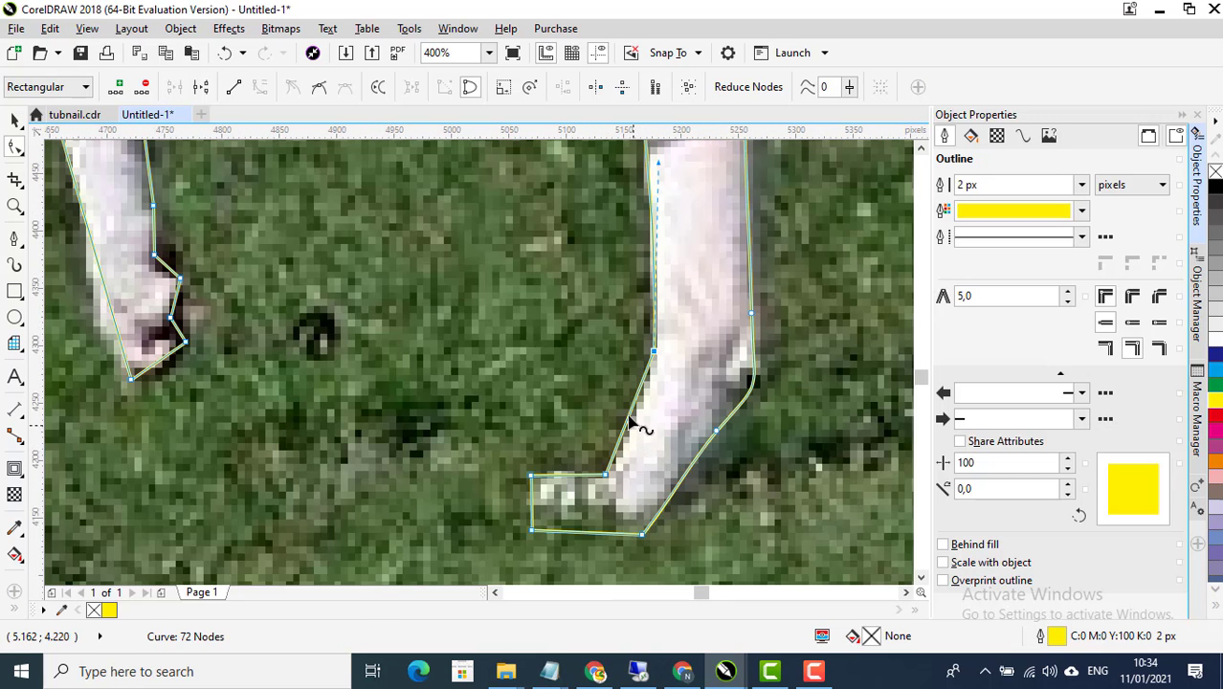
Convert the short front segment just above the standing leg's paw to a curve and bow it inward toward the leg
right_click(632, 408)
click(701, 171)
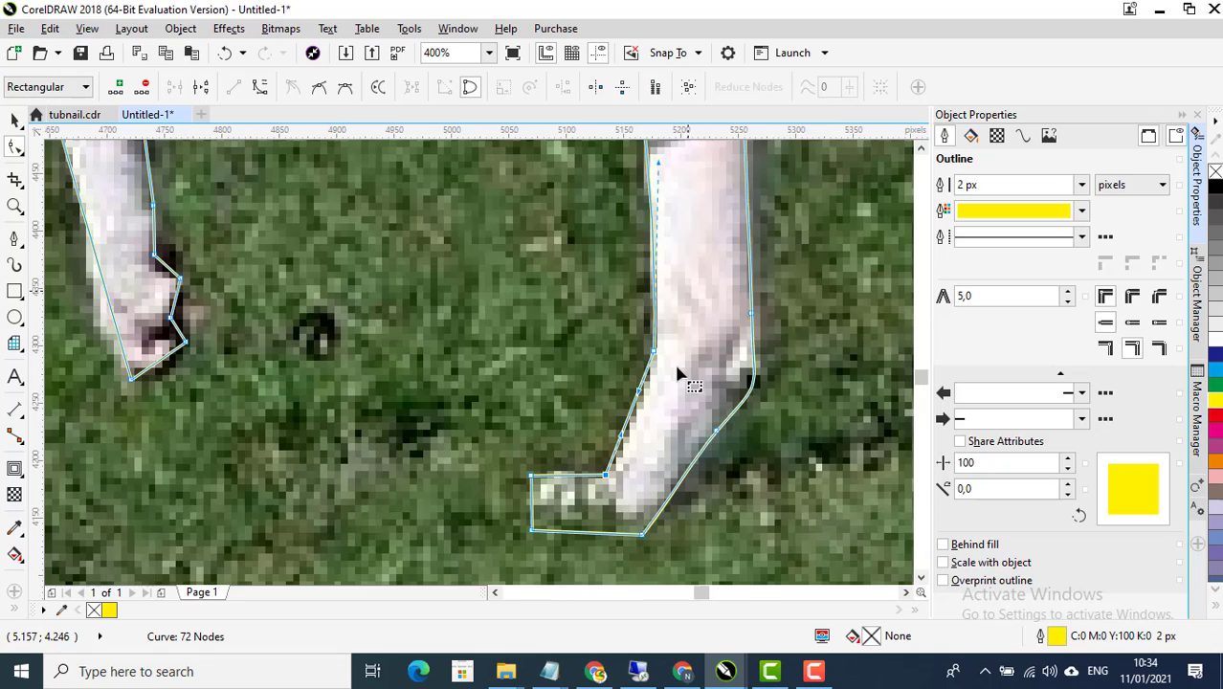
scroll(638, 409, up, 1)
drag(624, 413, 697, 364)
scroll(787, 366, down, 1)
scroll(794, 402, down, 3)
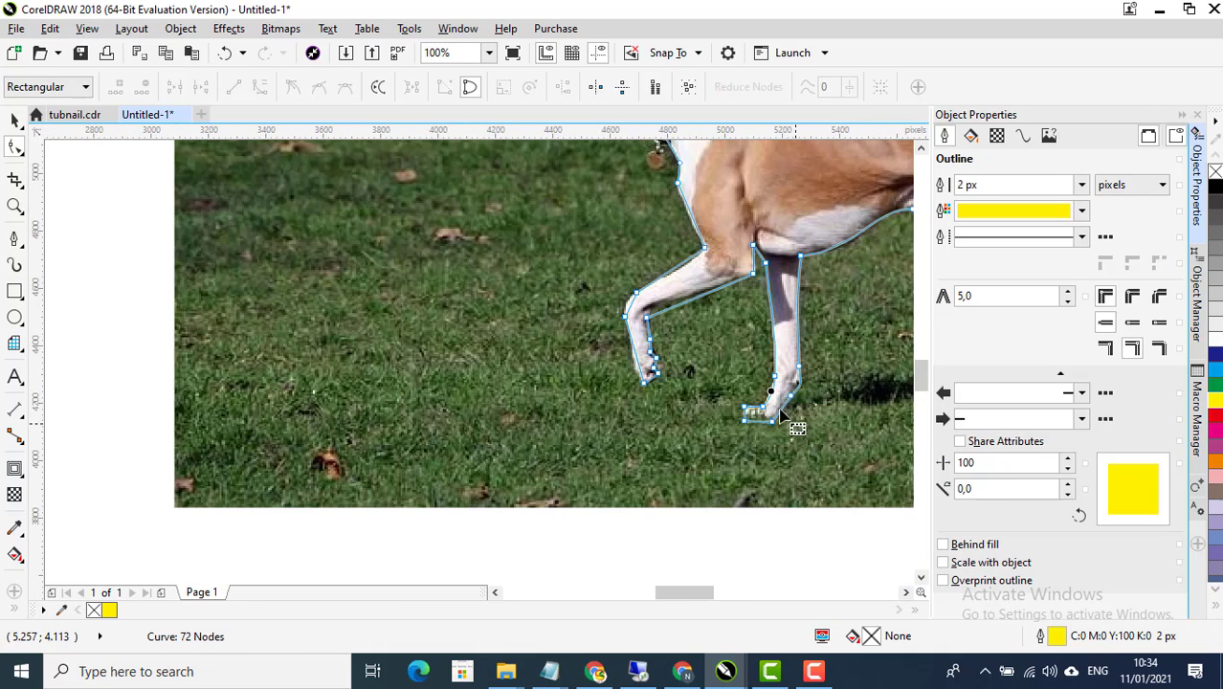
Convert the short segment at the top of the gap between the front legs to a curve and bow it outward
scroll(794, 427, up, 1)
scroll(838, 253, up, 1)
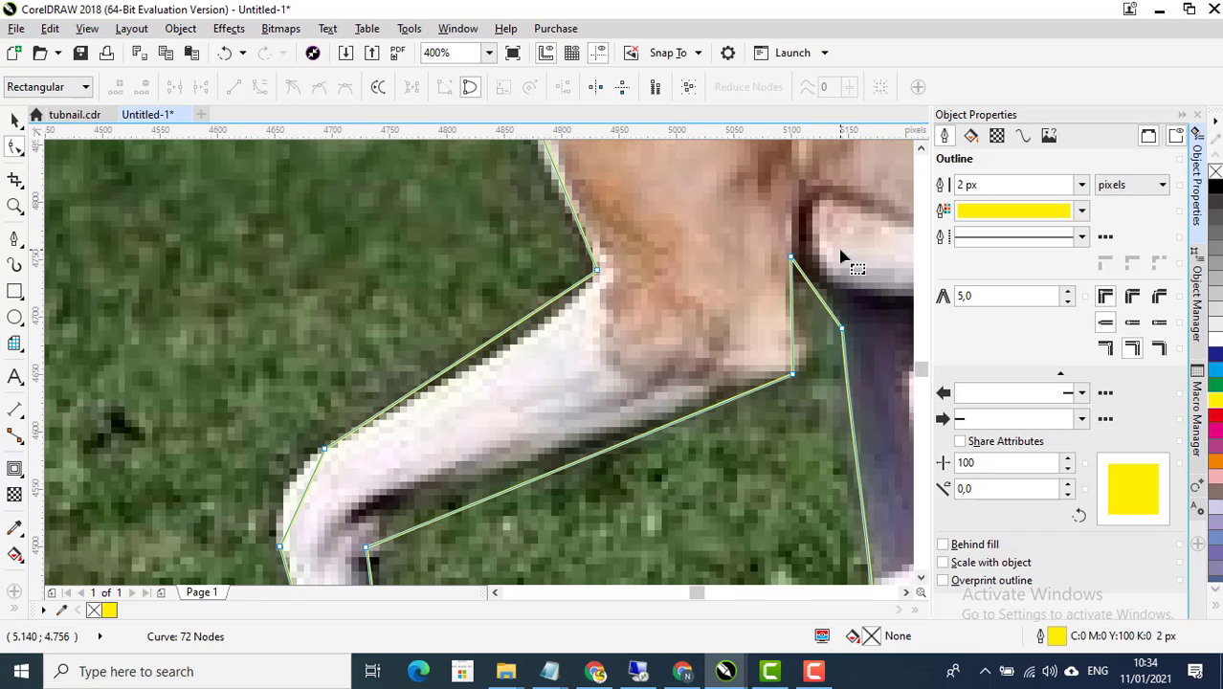
right_click(821, 301)
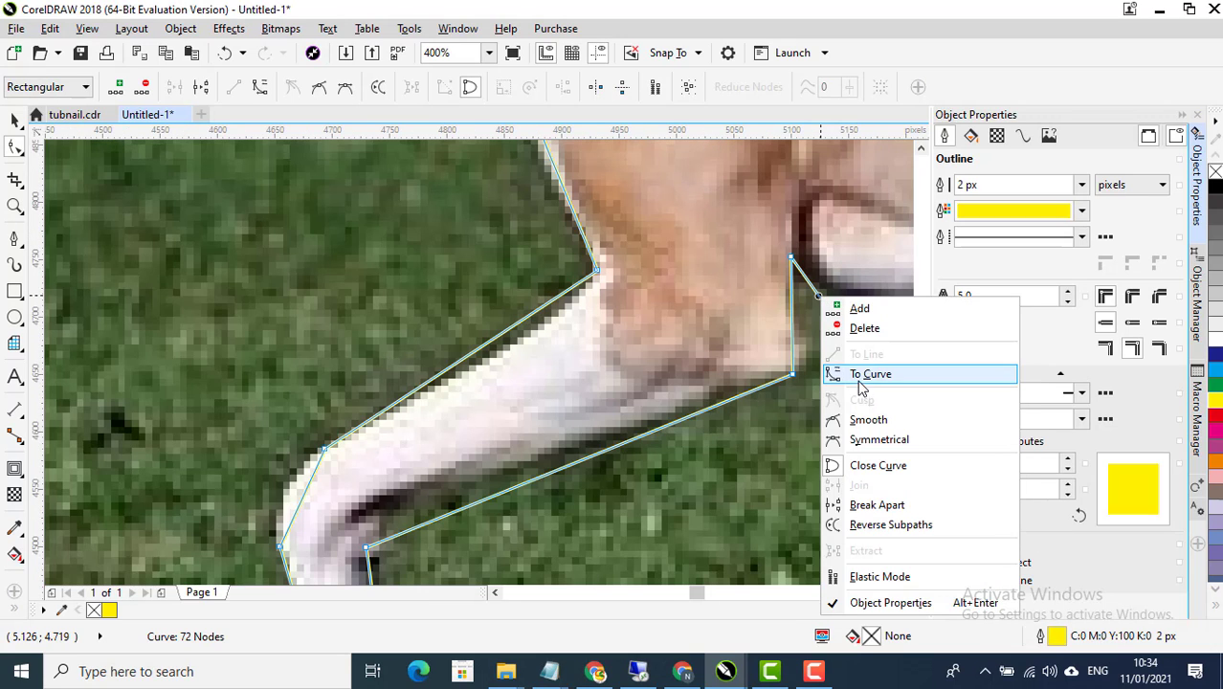
click(858, 380)
scroll(859, 304, up, 1)
drag(802, 303, 816, 257)
scroll(720, 259, down, 3)
Convert the underside of the raised front leg's forearm to a curve and bend it upward near the leg's inner bend
scroll(710, 328, up, 2)
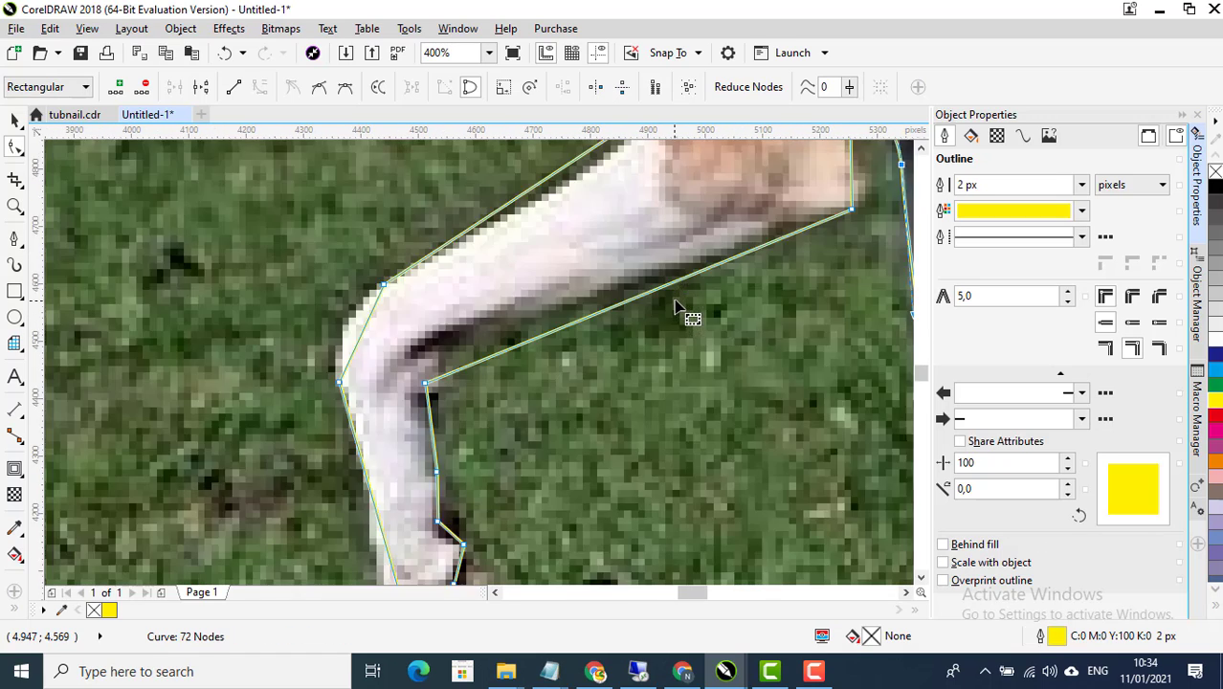
scroll(688, 315, down, 1)
right_click(638, 310)
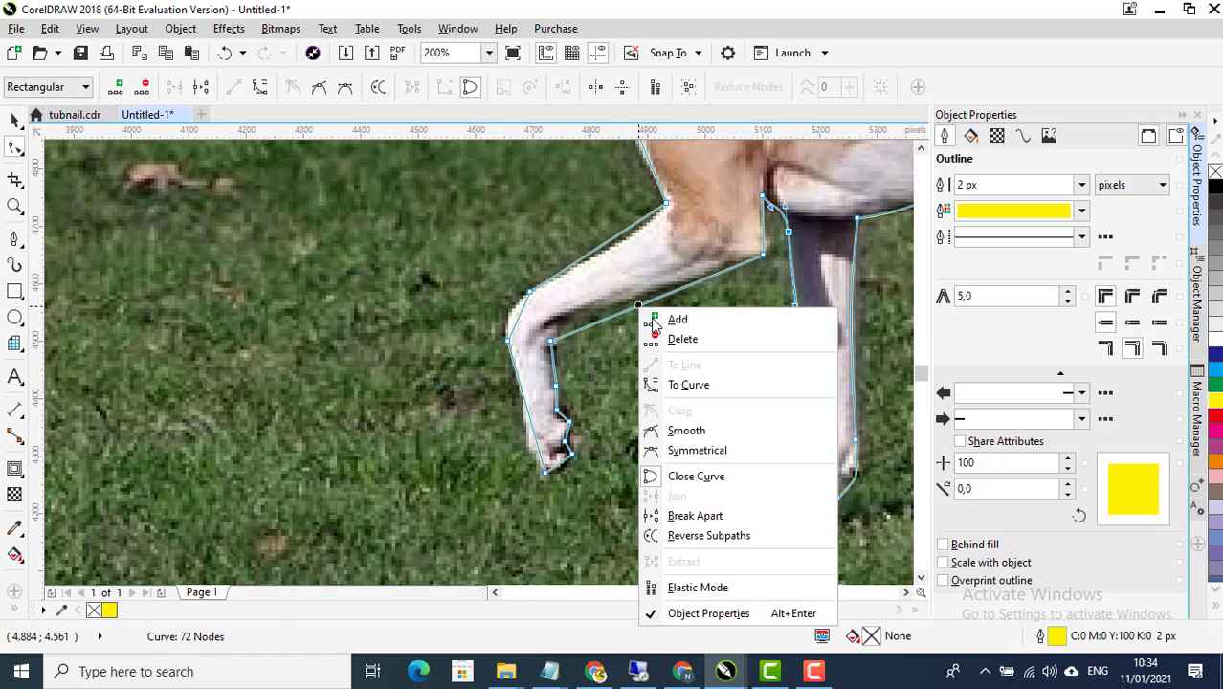
click(674, 387)
scroll(568, 331, up, 1)
drag(644, 327, 533, 326)
scroll(447, 343, down, 2)
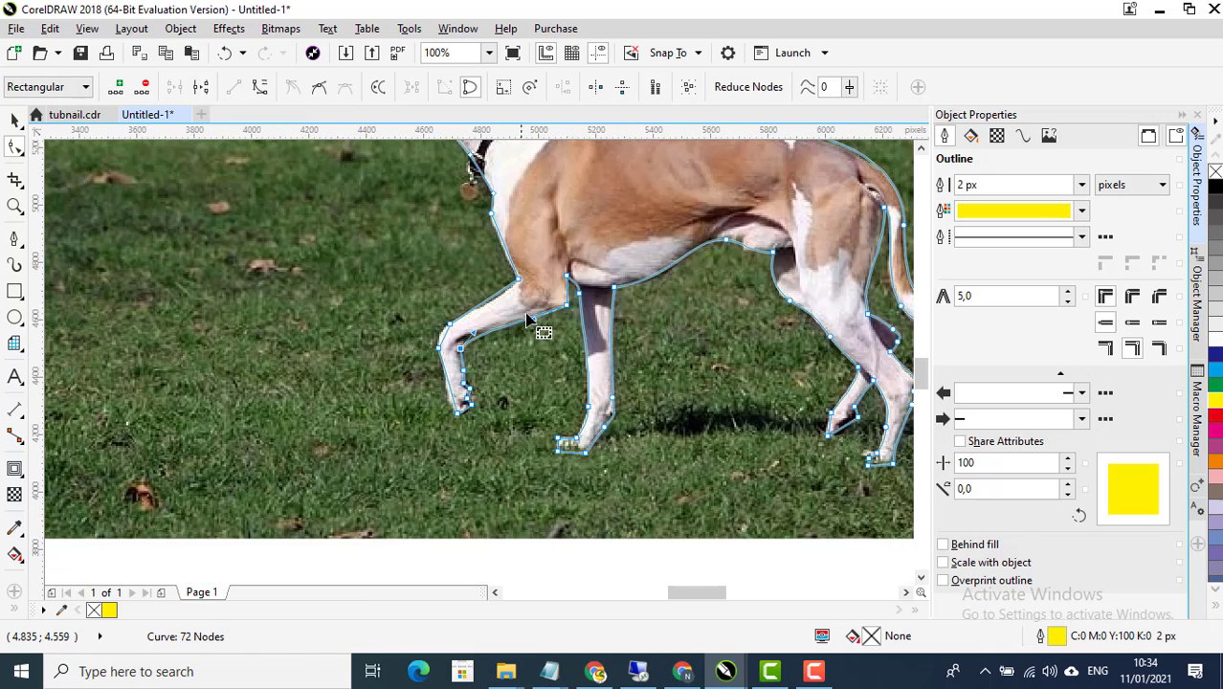
Convert the vertical segment behind the raised leg's elbow to a curve and adjust both handles to round the elbow
scroll(560, 304, up, 2)
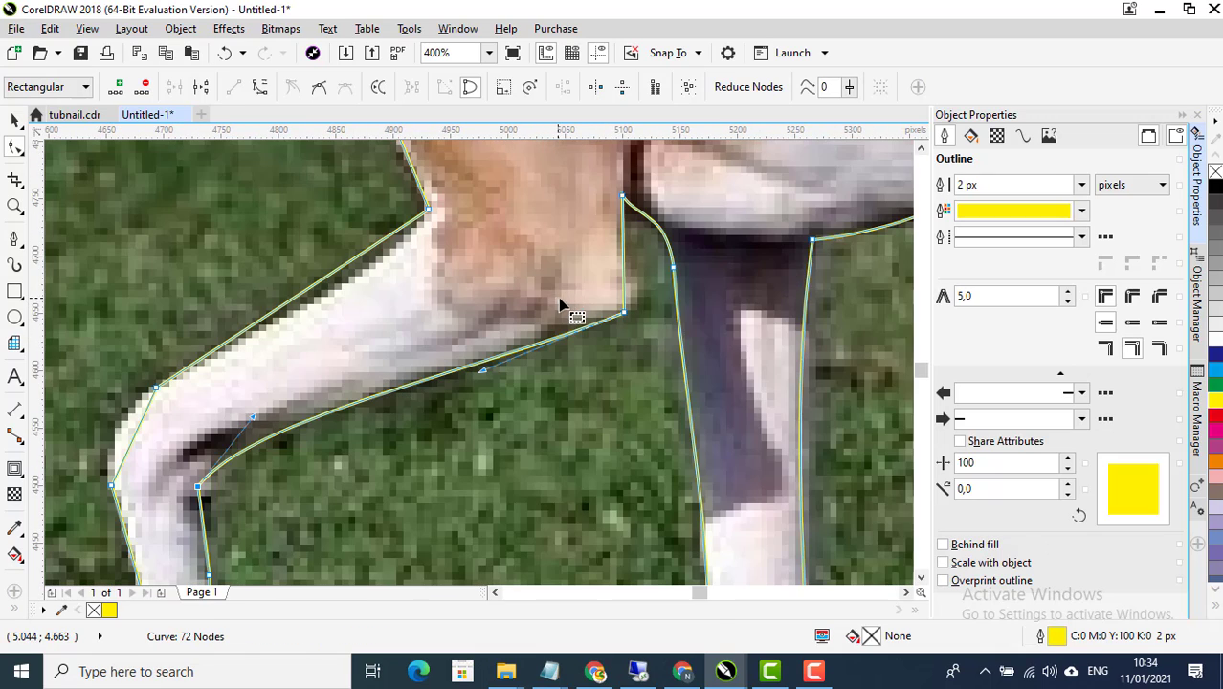
right_click(623, 247)
click(669, 321)
scroll(632, 272, up, 1)
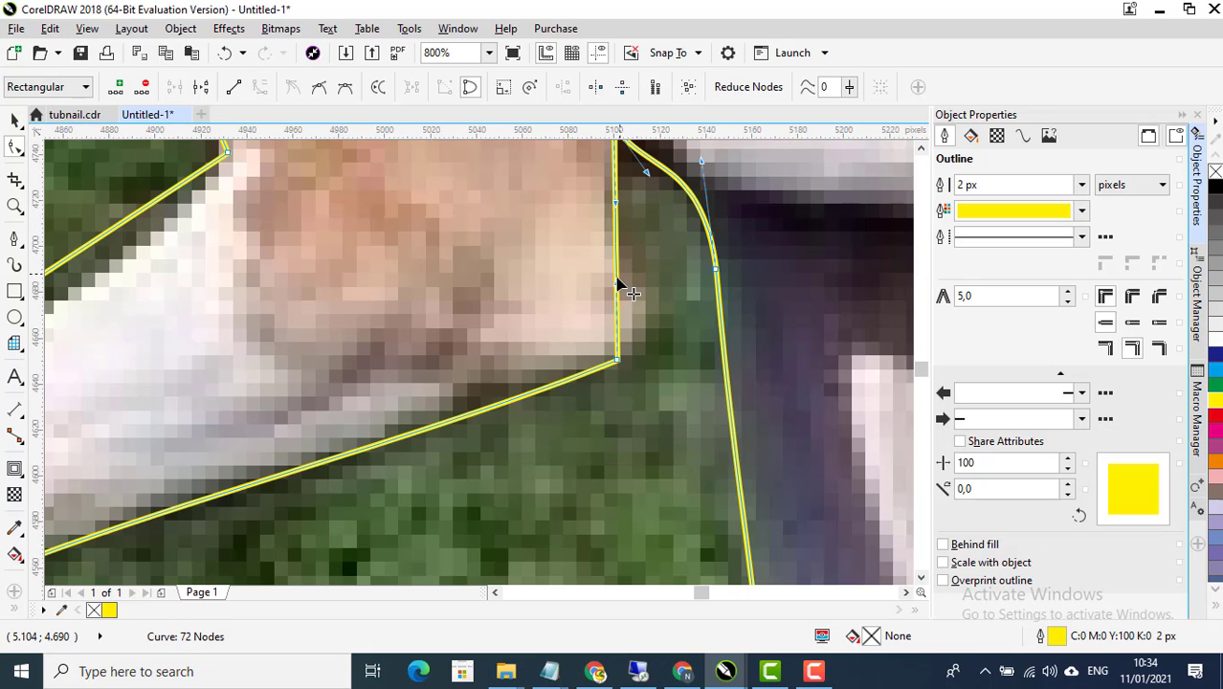
drag(616, 287, 675, 320)
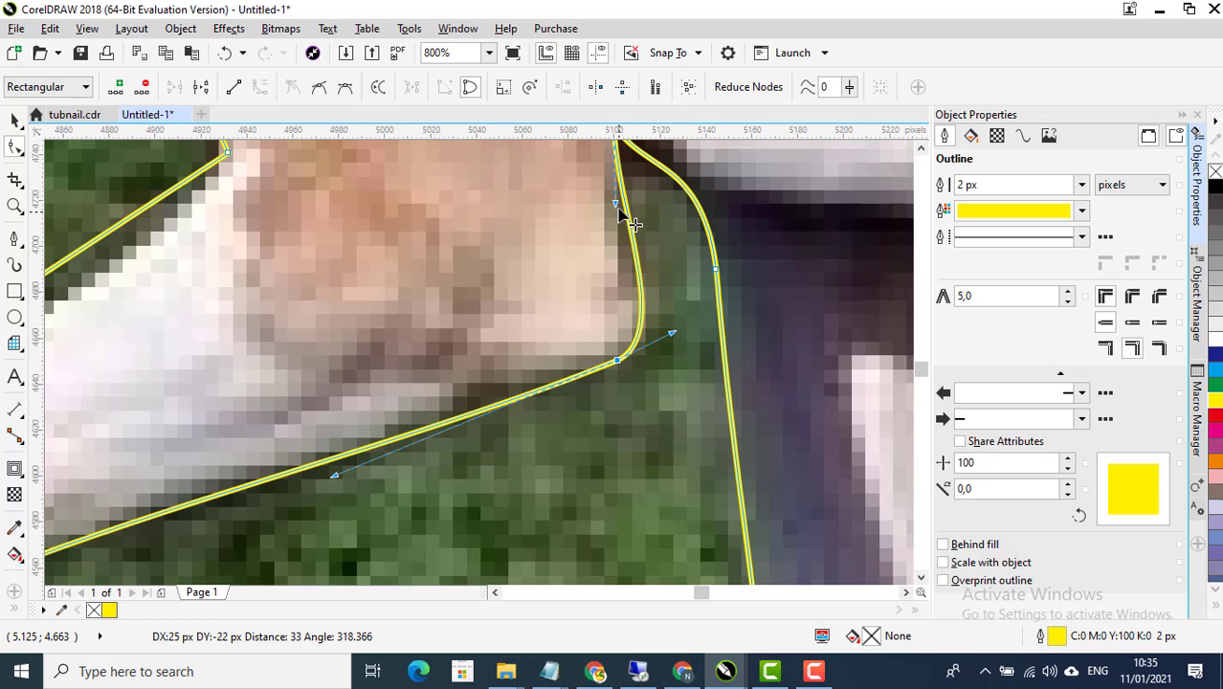
drag(615, 206, 591, 235)
scroll(654, 331, down, 1)
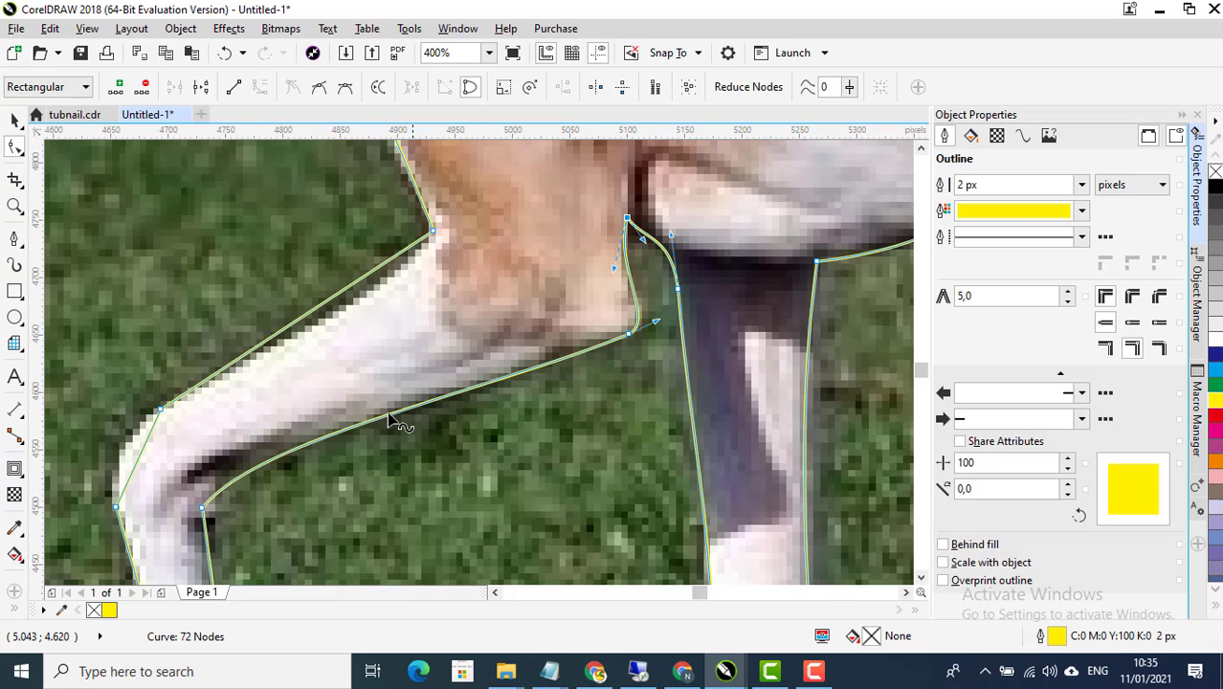
Adjust both handles of the raised leg's forearm underside curve to fit it closer to the leg
click(203, 509)
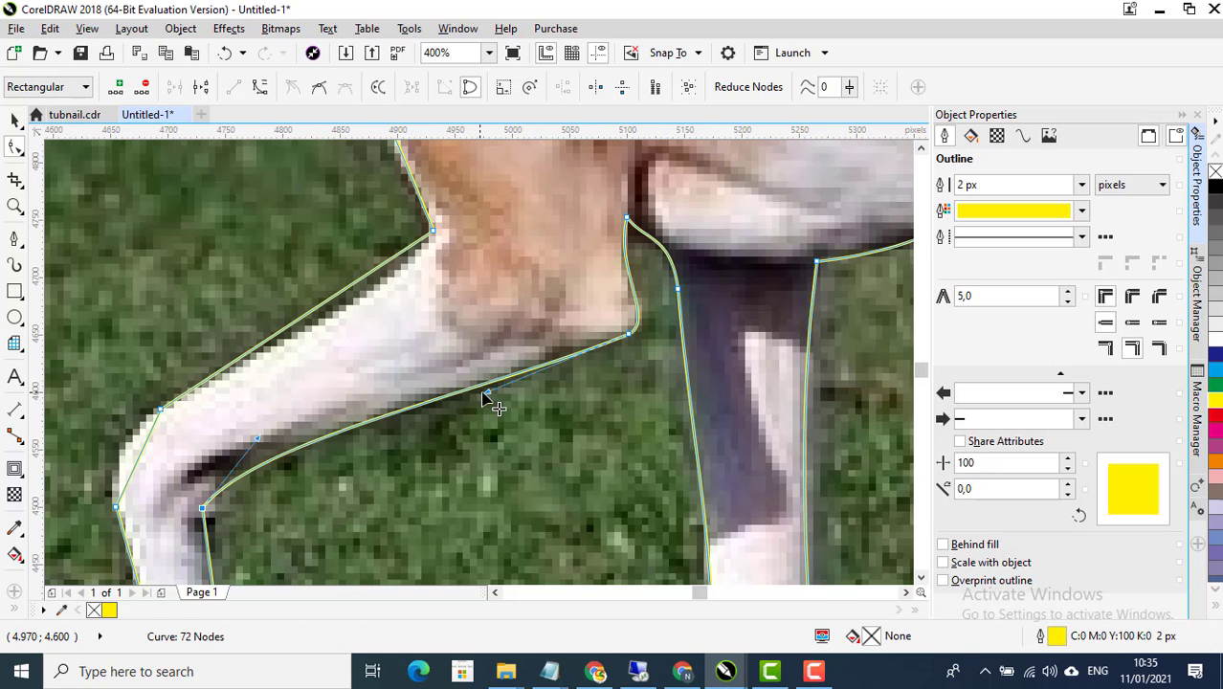
mouse_move(503, 391)
mouse_down()
mouse_move(526, 368)
mouse_move(511, 396)
mouse_up()
drag(258, 438, 294, 406)
Convert the rear segment just below the raised leg's inner bend to a curve and shape it with its handles
scroll(570, 343, down, 2)
scroll(477, 420, up, 2)
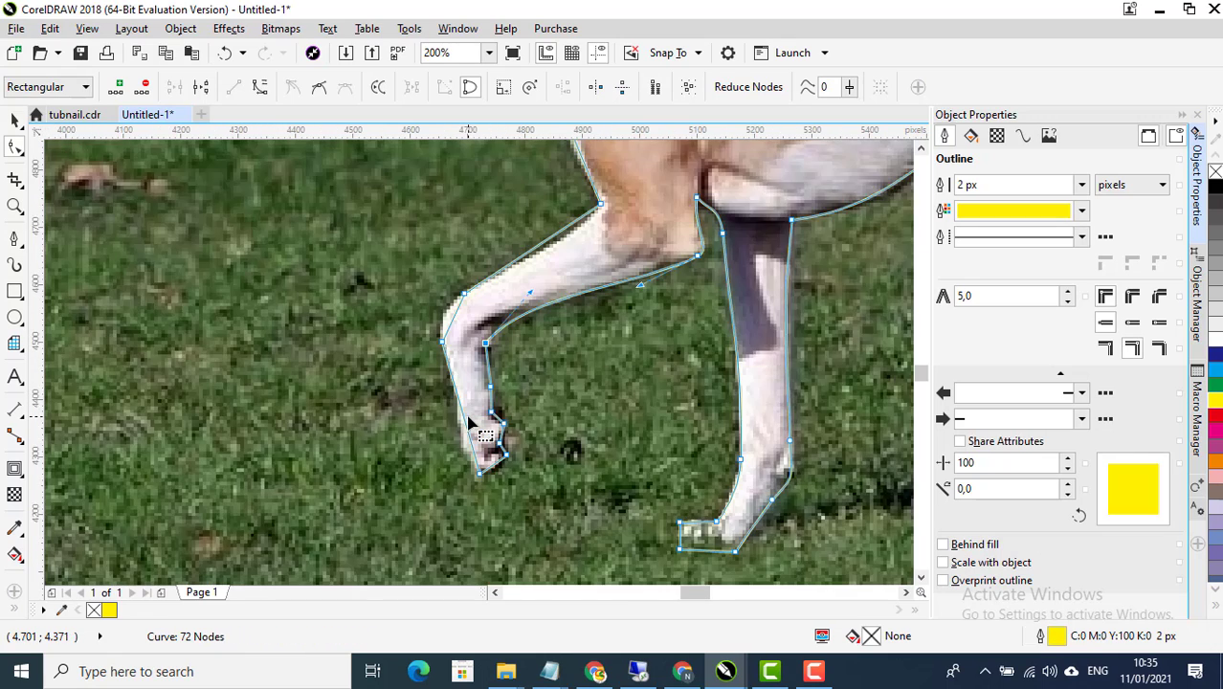
right_click(507, 304)
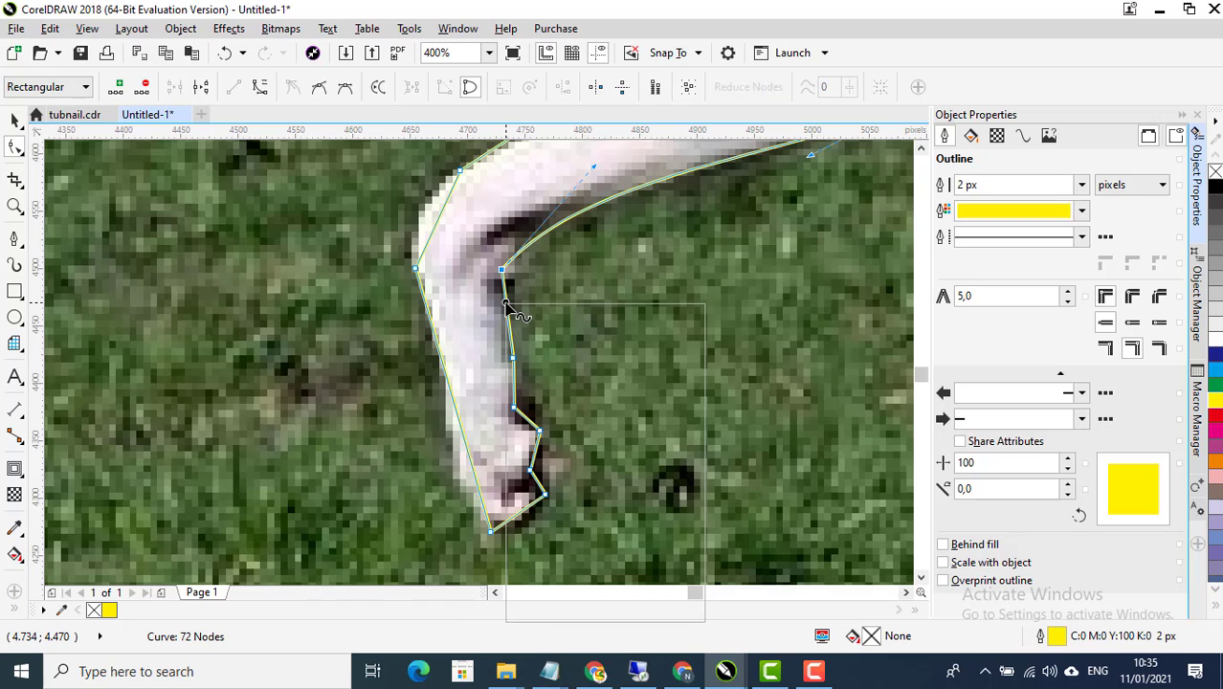
click(540, 377)
scroll(503, 298, up, 1)
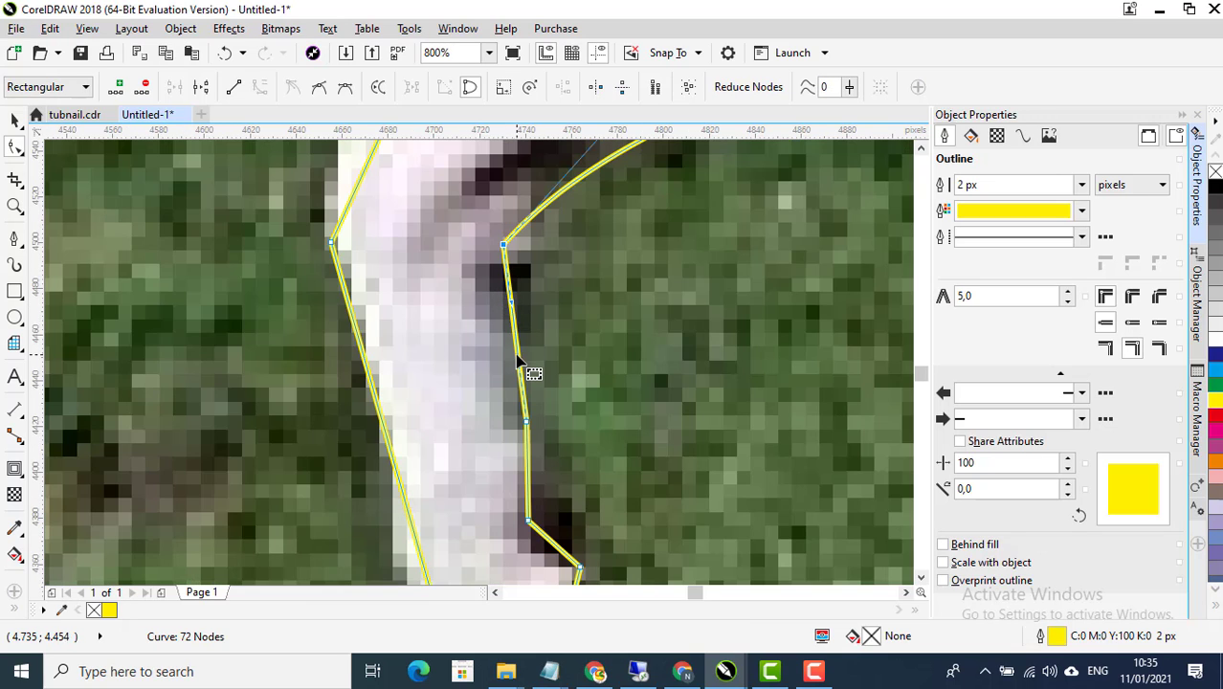
drag(515, 363, 534, 330)
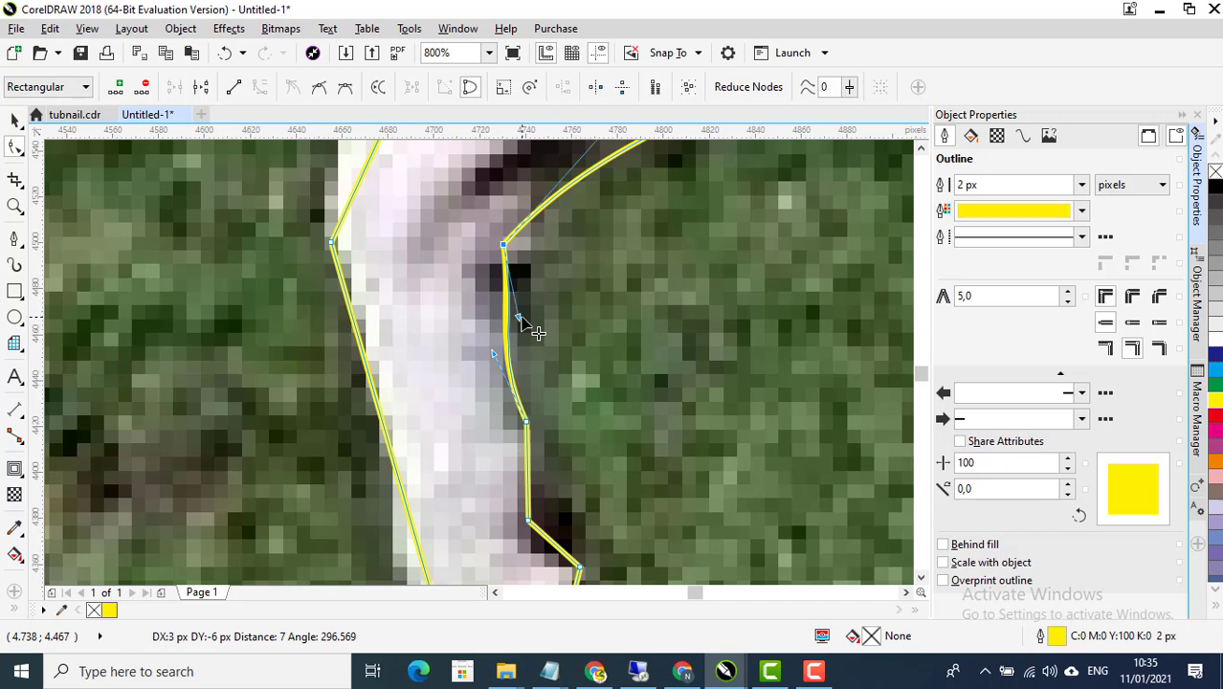
Round the raised leg's inner bend by adding a node on each side of the corner and deleting the corner node
click(532, 212)
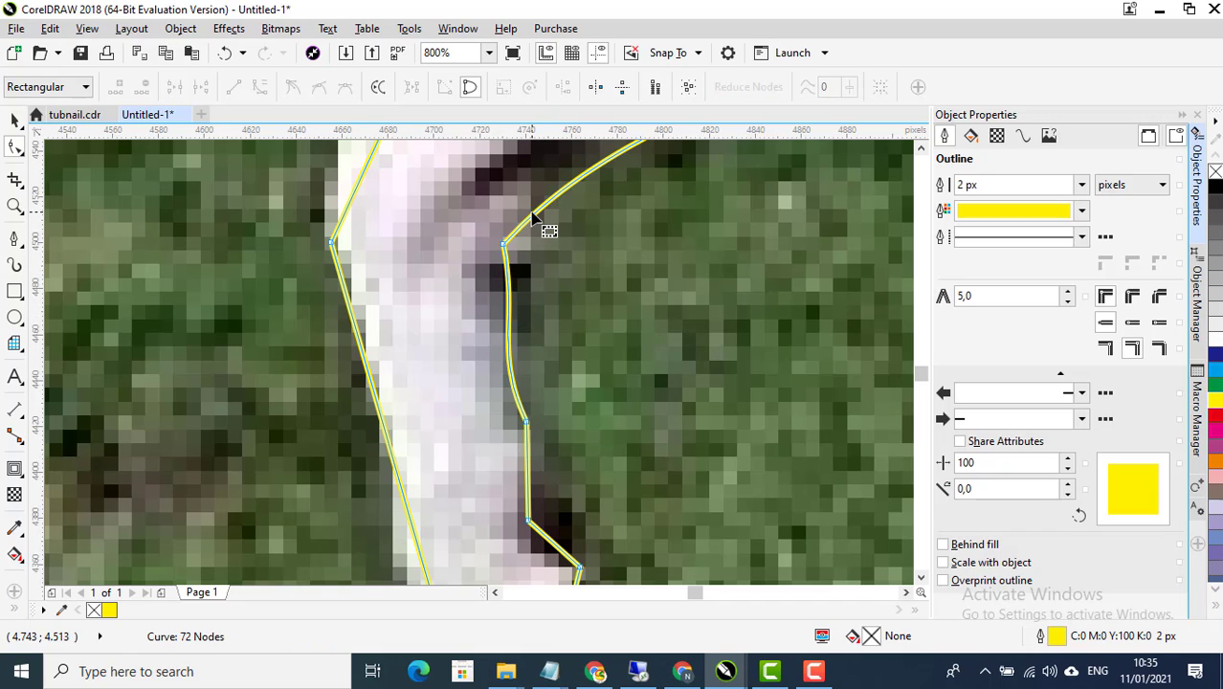
double_click(508, 302)
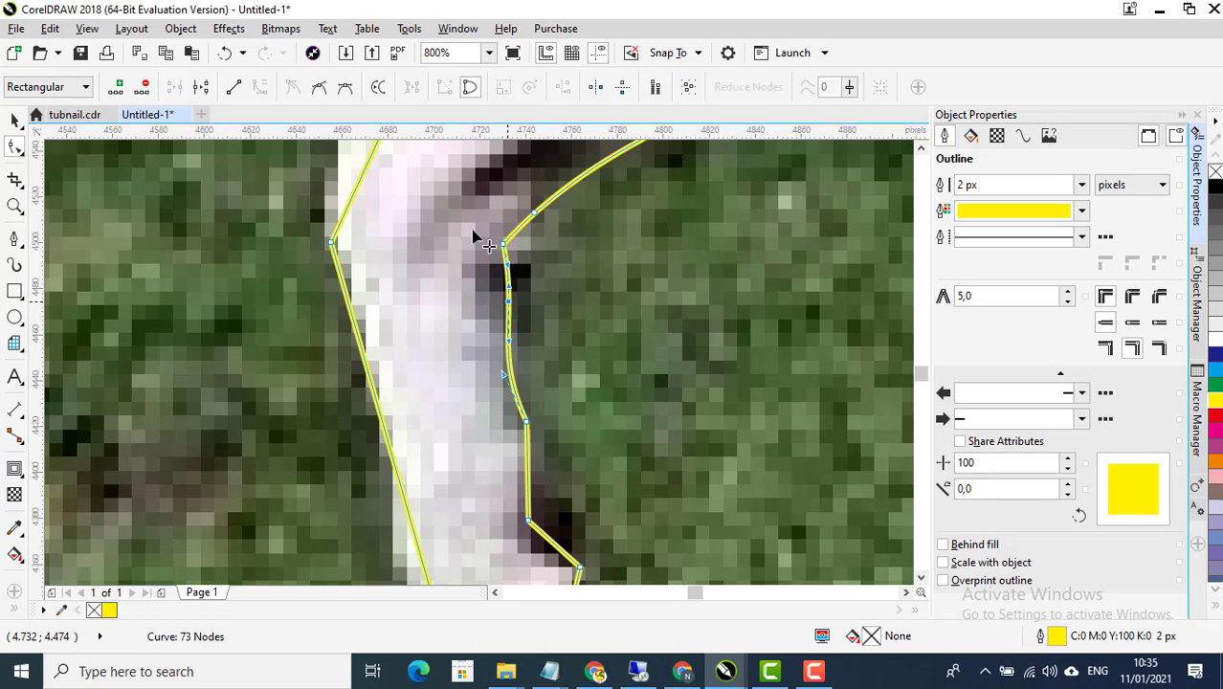
drag(473, 228, 527, 257)
key(Delete)
scroll(533, 262, down, 2)
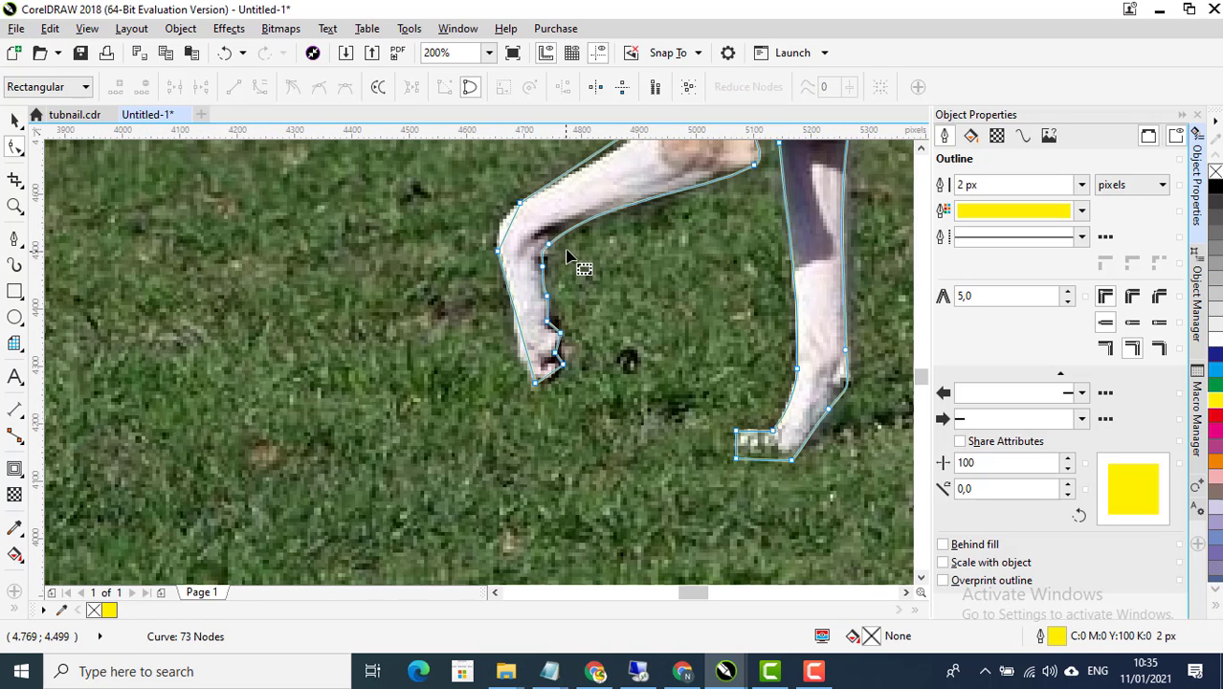
Convert the short front segment at the raised leg's outer bend to a curve and bow it outward around the bend
scroll(522, 204, up, 1)
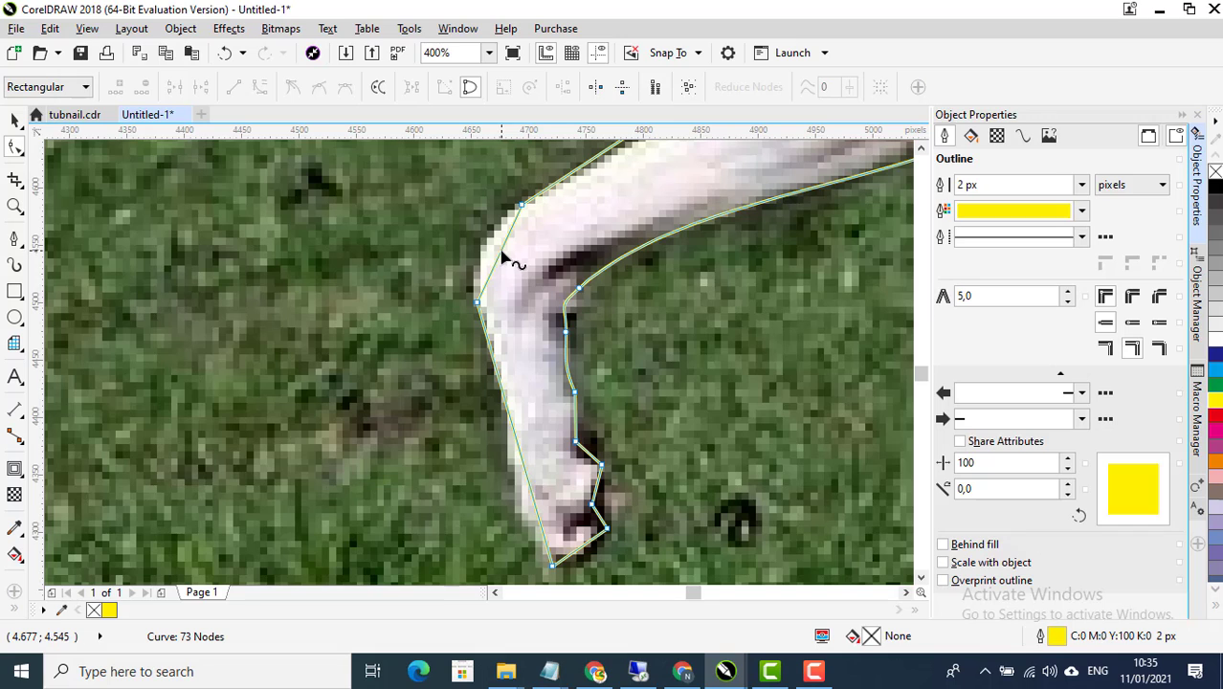
right_click(501, 254)
click(555, 327)
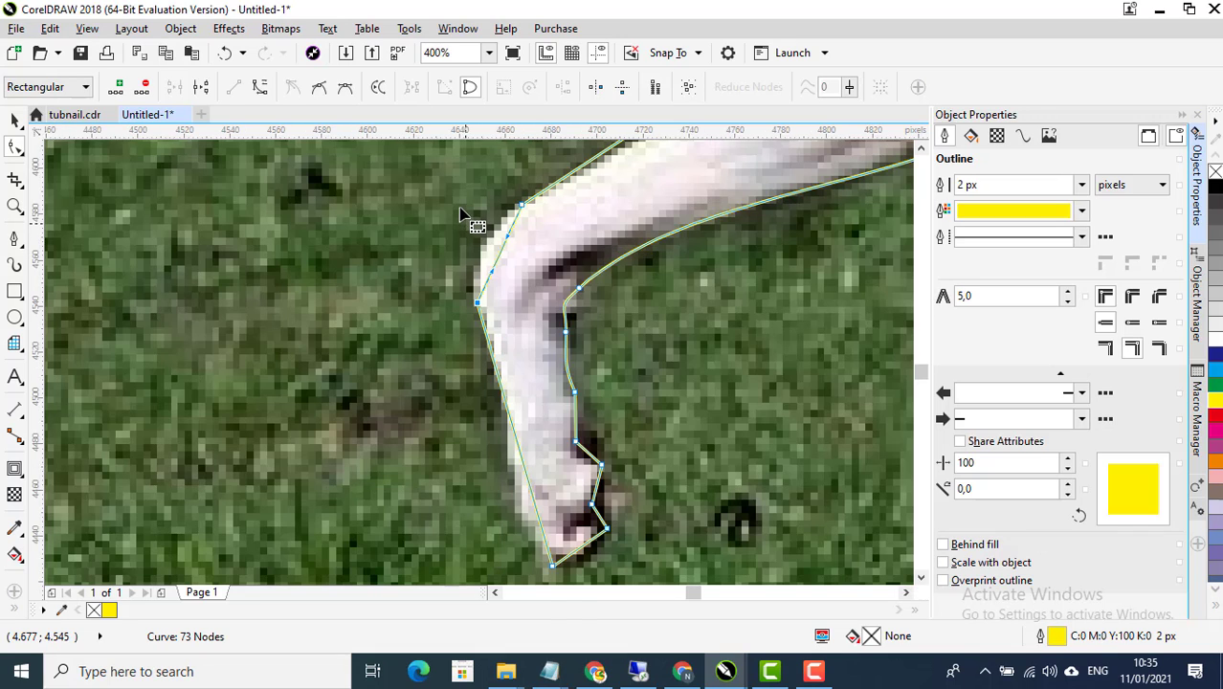
scroll(460, 212, up, 1)
drag(524, 337, 458, 256)
drag(556, 276, 464, 339)
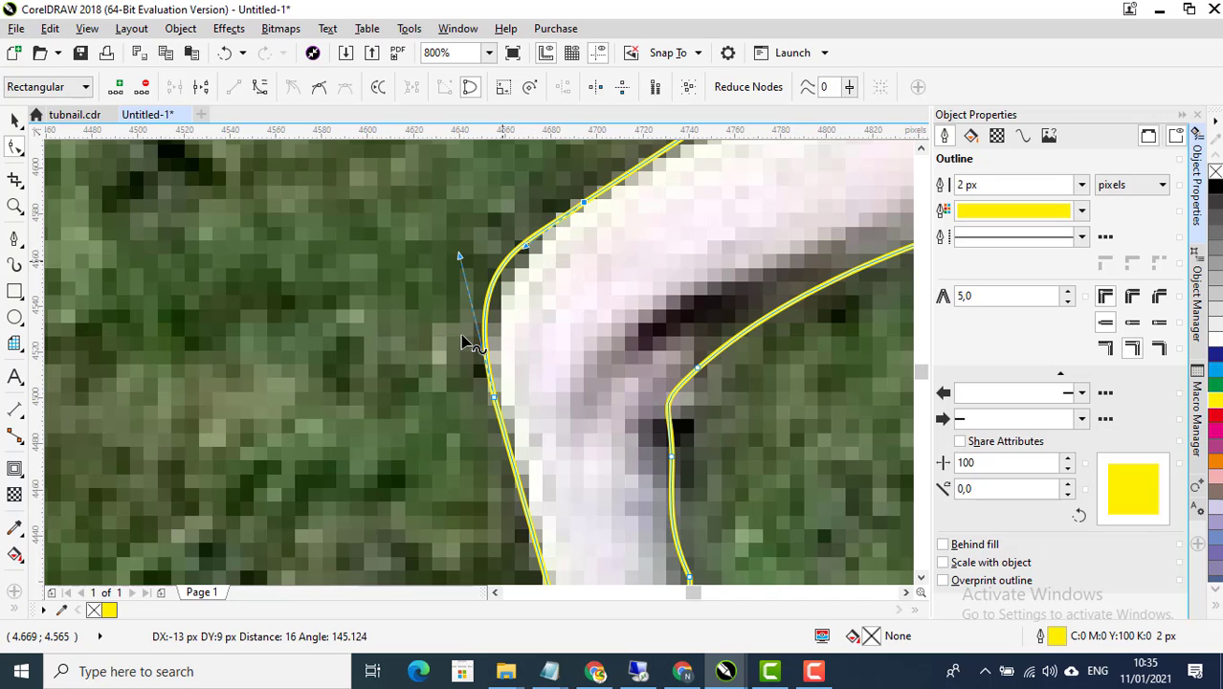
Replace the outer bend's upper node with one farther up the forearm, and shift the bend's lower node slightly toward the leg
scroll(532, 278, down, 1)
scroll(562, 247, up, 1)
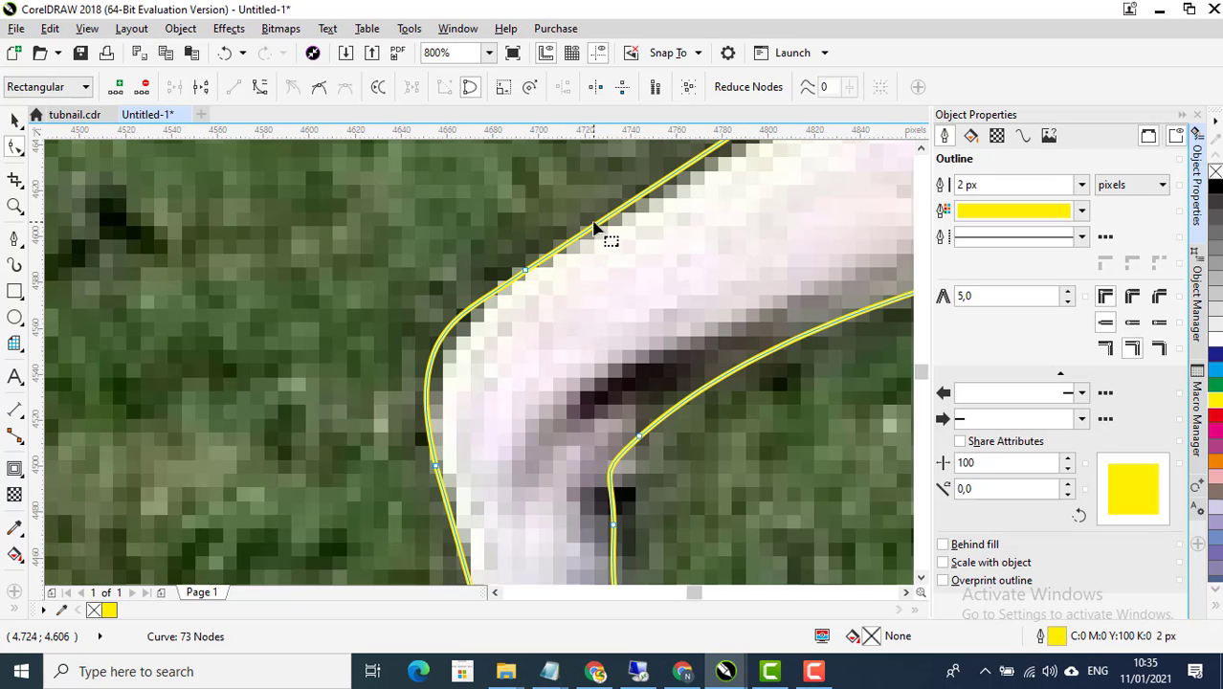
click(593, 225)
double_click(595, 226)
drag(445, 240, 578, 314)
key(Delete)
scroll(577, 316, down, 1)
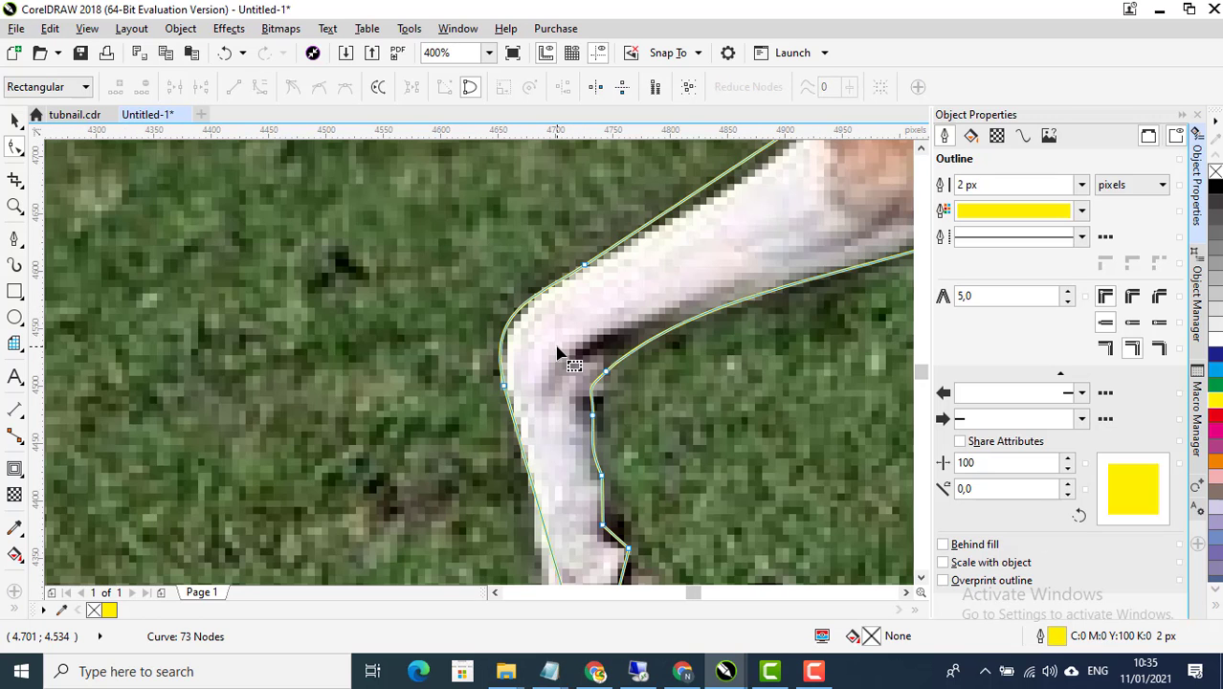
scroll(514, 378, up, 1)
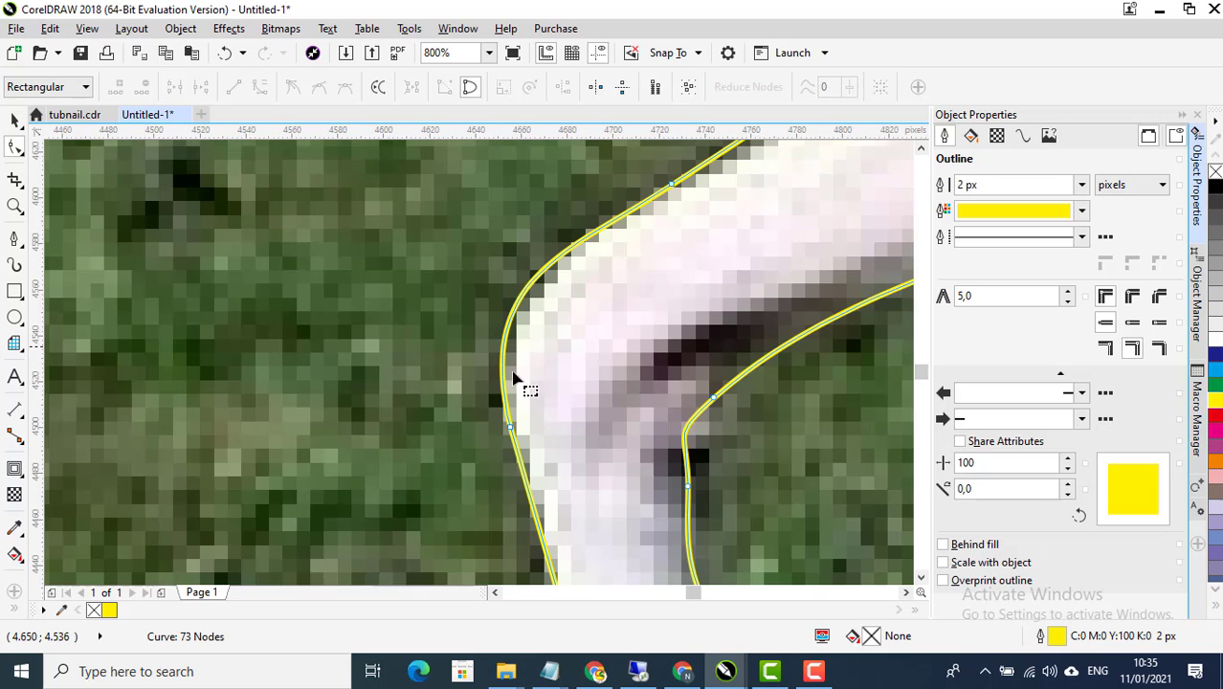
mouse_move(524, 441)
mouse_down()
mouse_move(519, 429)
mouse_move(532, 449)
mouse_move(533, 421)
mouse_up()
scroll(533, 421, down, 1)
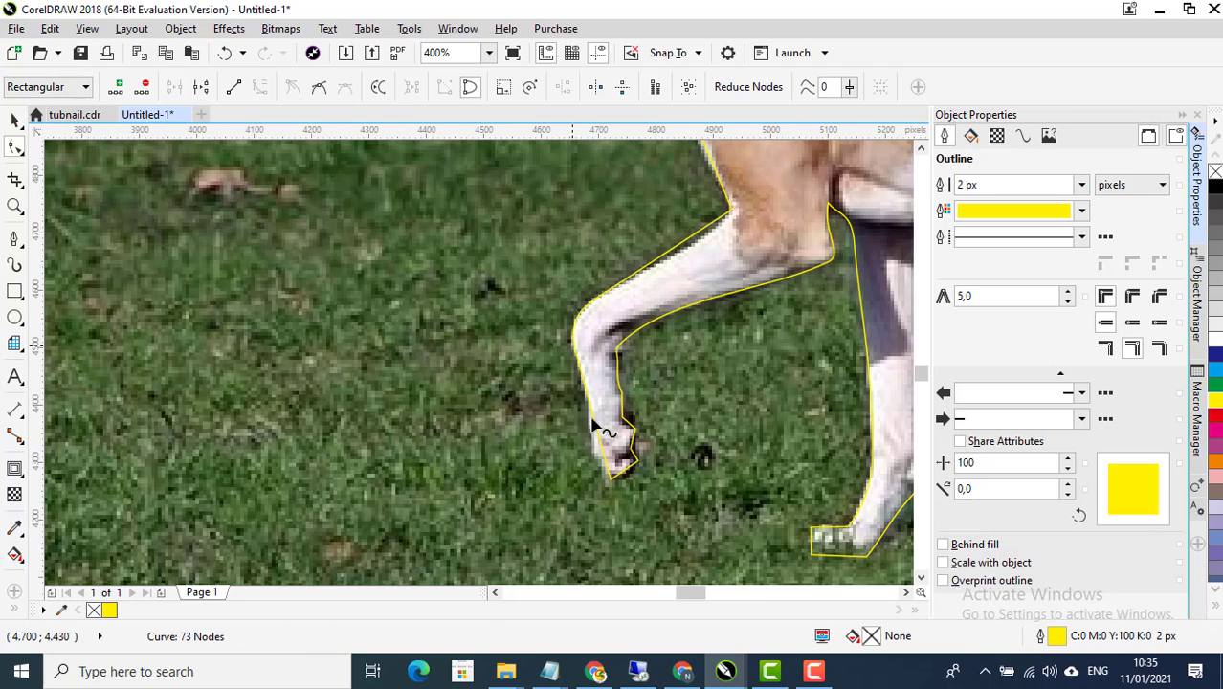
Convert the front segment from the raised leg's outer bend down to the paw to a curve and bow it outward
scroll(591, 410, up, 1)
right_click(591, 410)
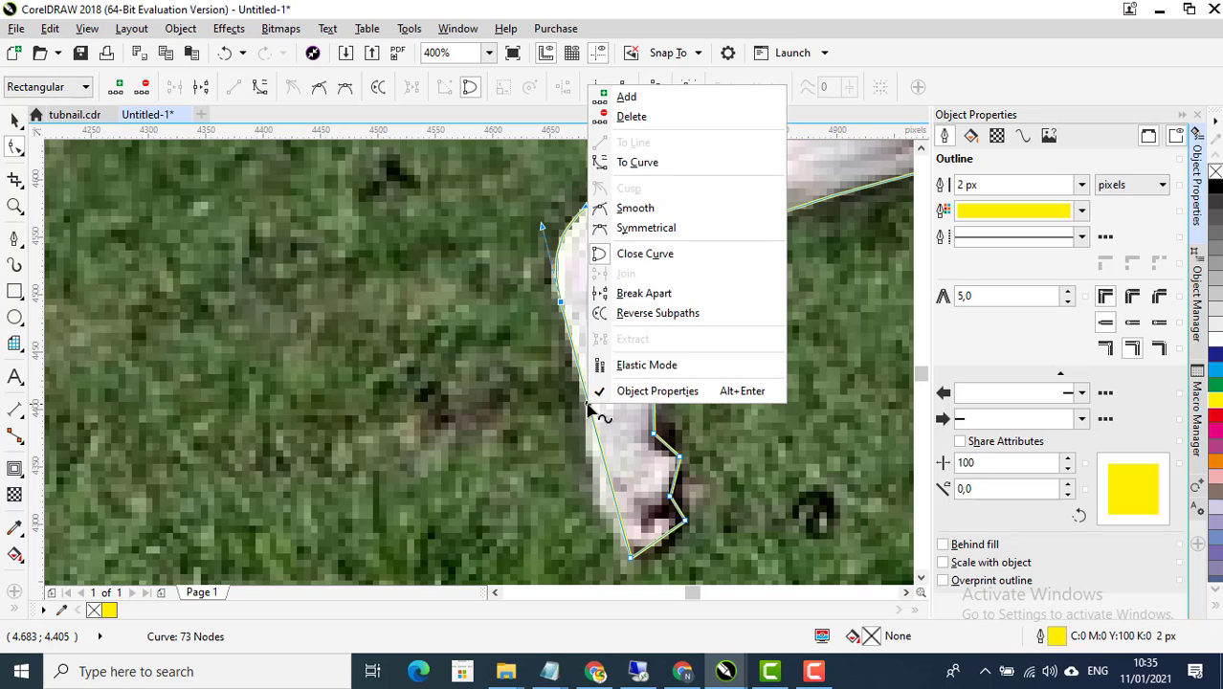
click(667, 162)
click(614, 501)
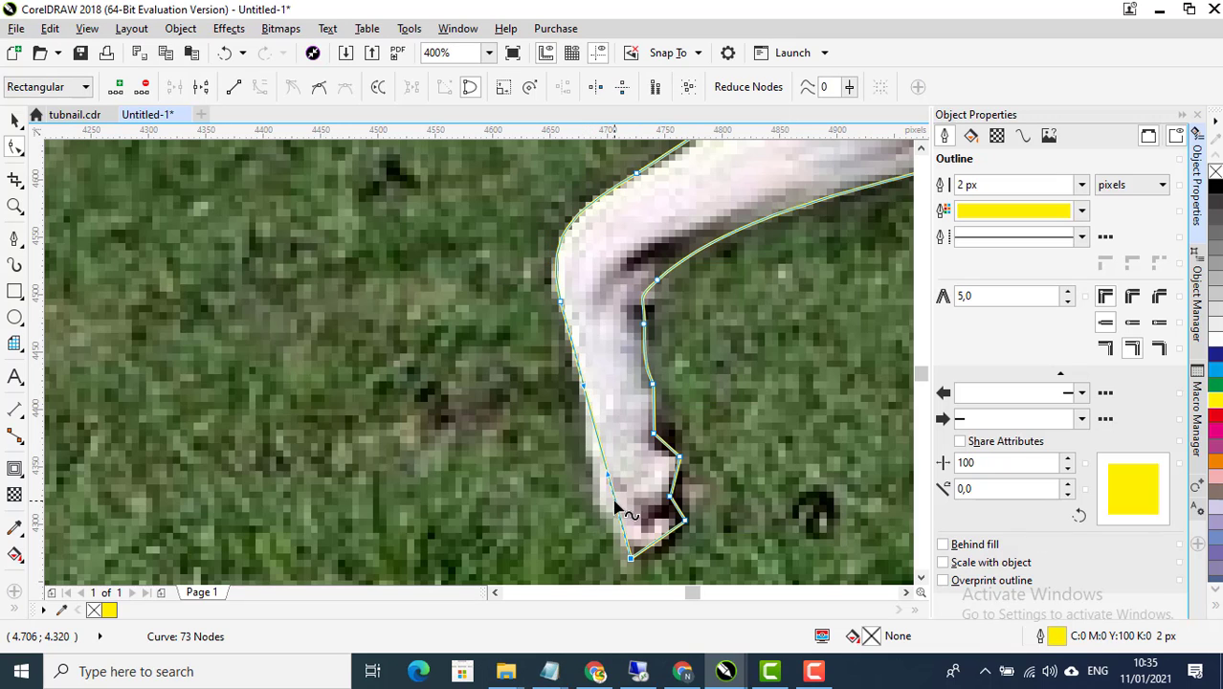
drag(608, 472, 542, 498)
Convert the chest segment above the raised leg's front corner to a curve and adjust both handles to follow the chest
scroll(541, 499, down, 2)
scroll(621, 392, up, 2)
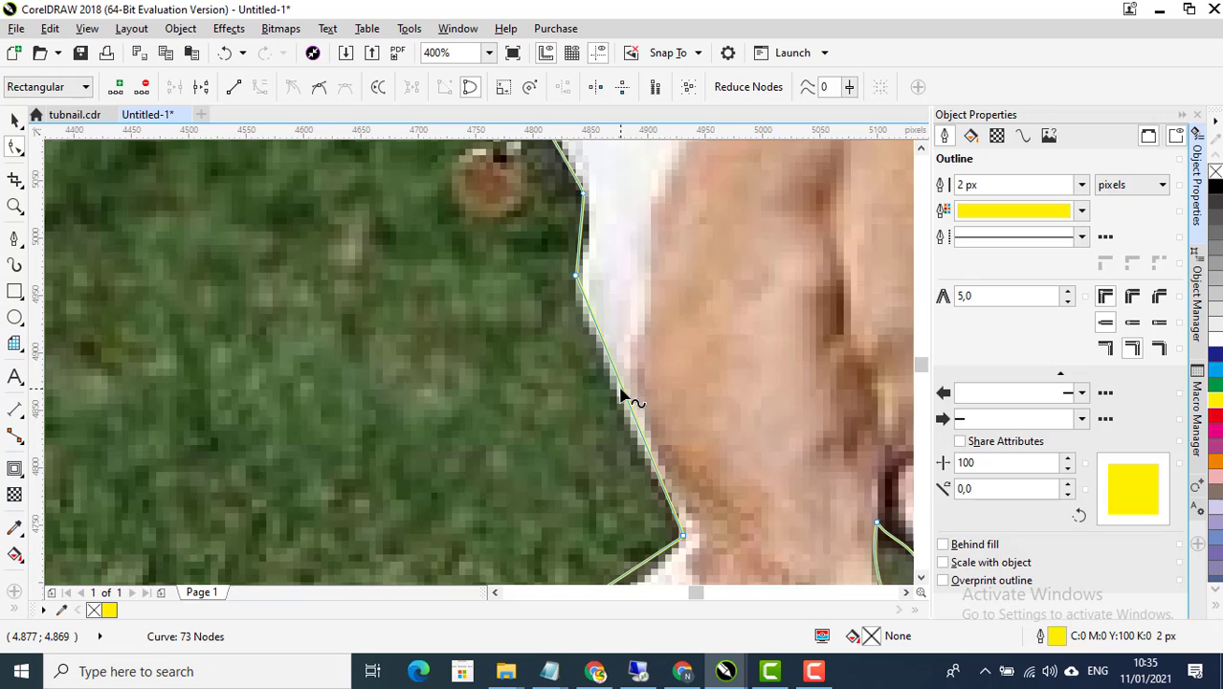
right_click(621, 392)
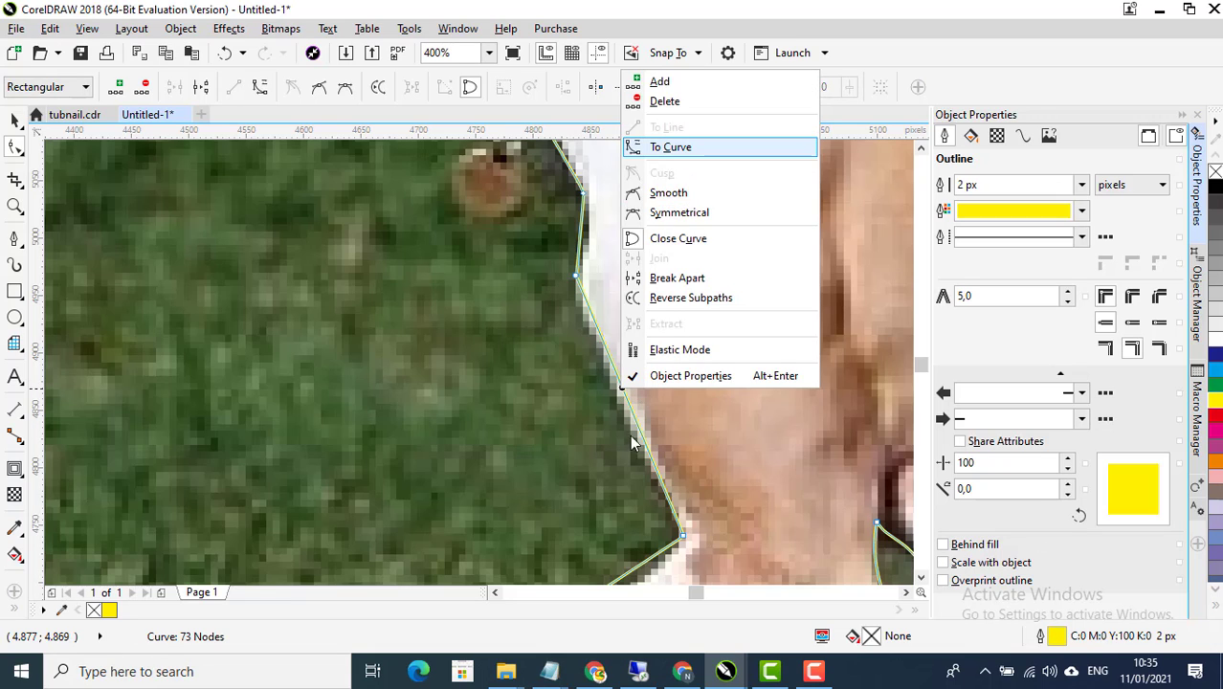
click(623, 414)
drag(647, 453, 647, 451)
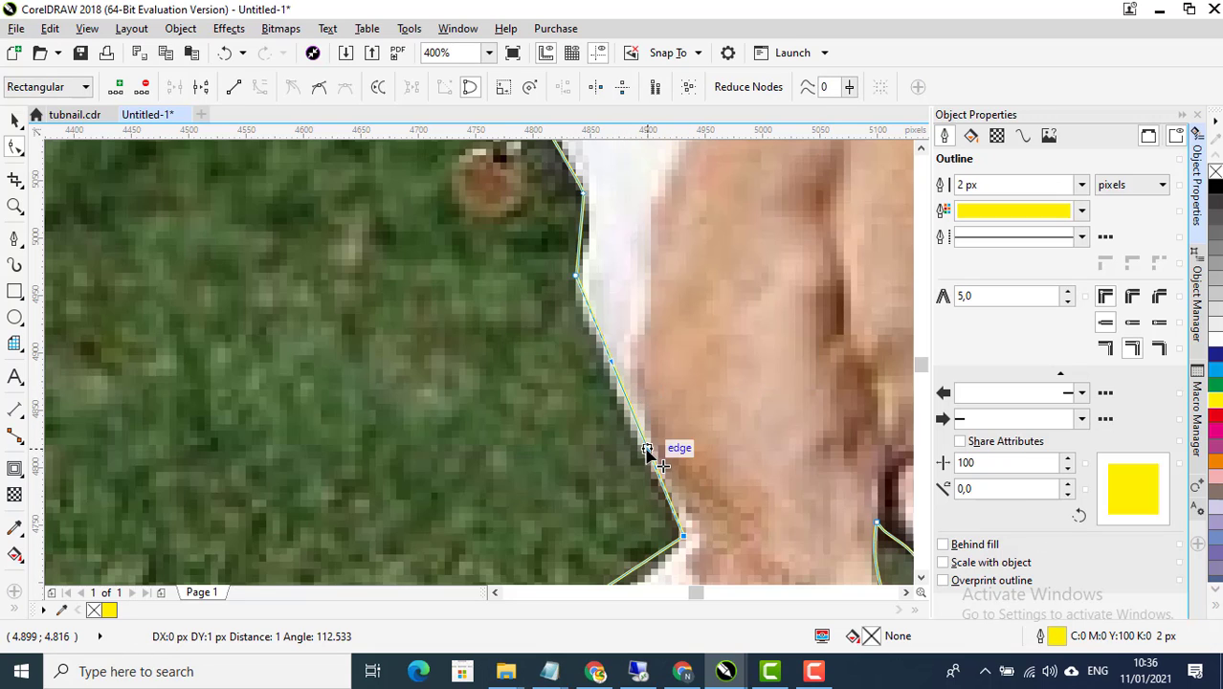
drag(621, 371, 657, 431)
scroll(667, 362, down, 1)
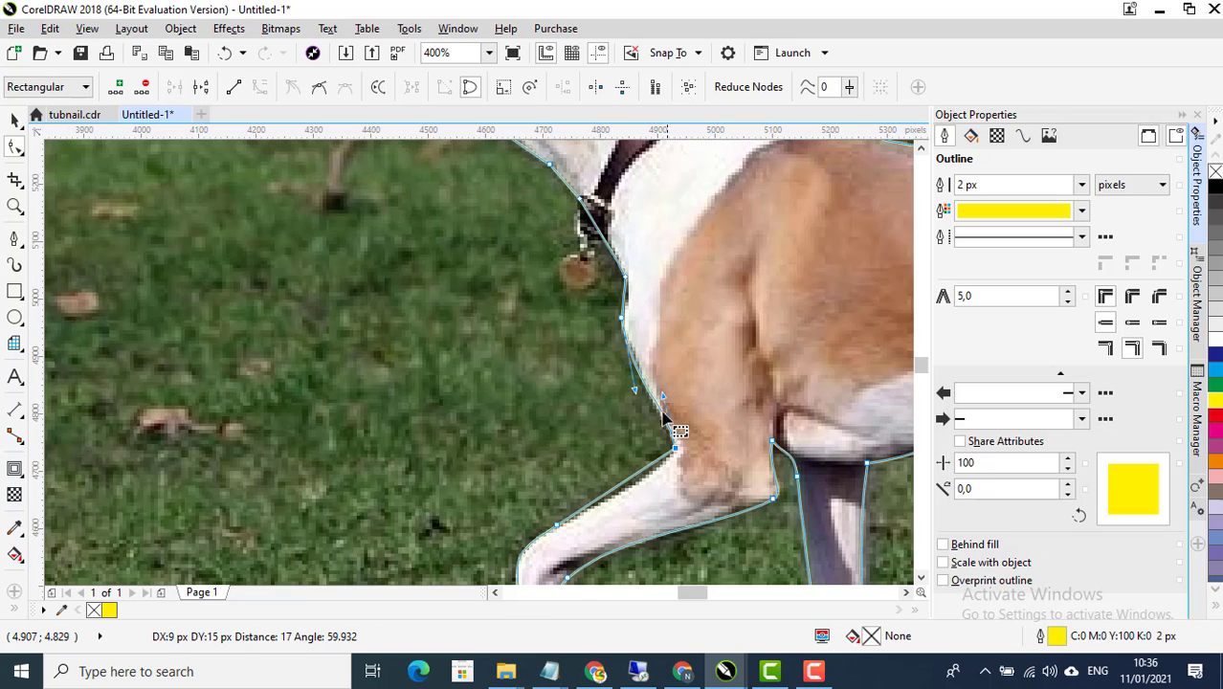
Convert the top edge of the raised leg's forearm to a curve and bend it inward near the chest
scroll(636, 489, up, 1)
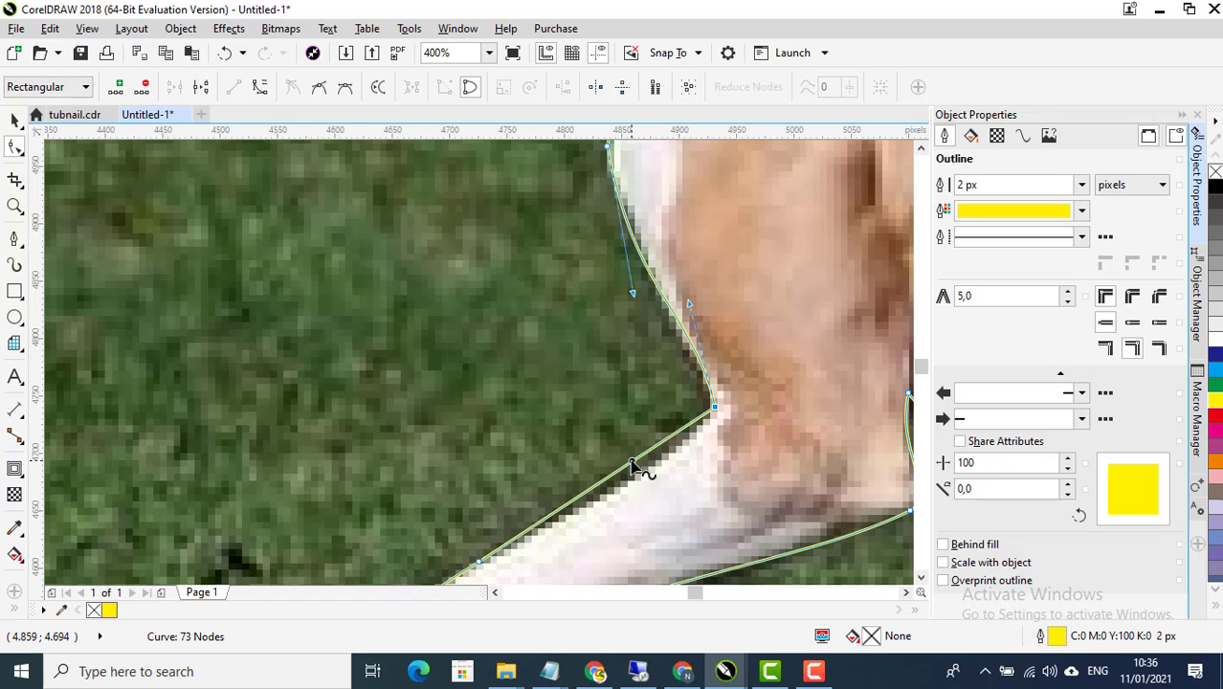
right_click(632, 466)
click(691, 227)
click(639, 462)
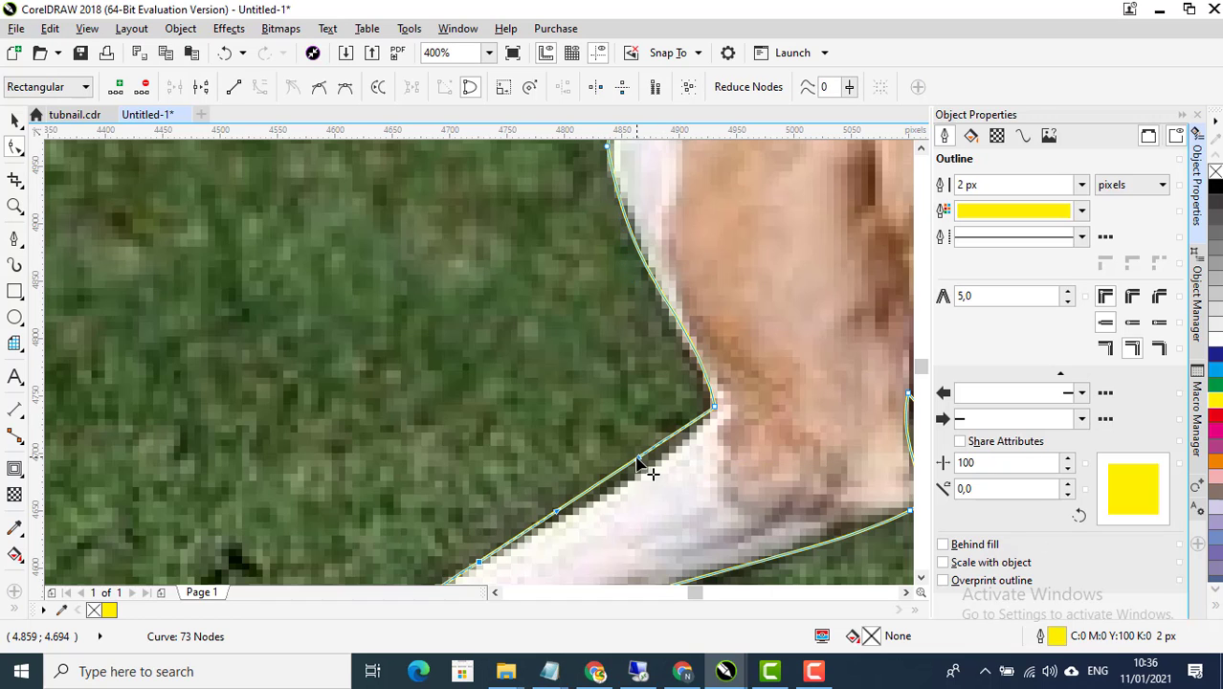
mouse_move(645, 486)
mouse_down()
mouse_move(660, 505)
mouse_move(648, 505)
mouse_up()
scroll(723, 355, down, 2)
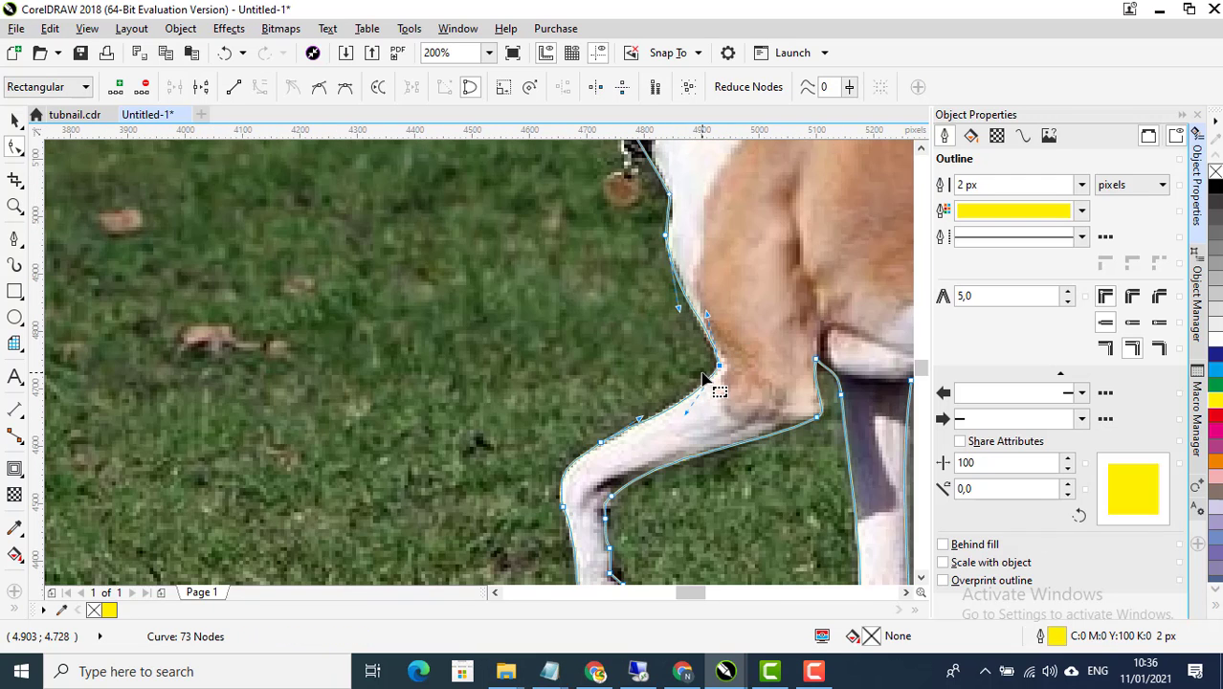
Add a node on the chest curve just above the corner where the raised leg meets the chest
scroll(717, 371, up, 3)
click(749, 294)
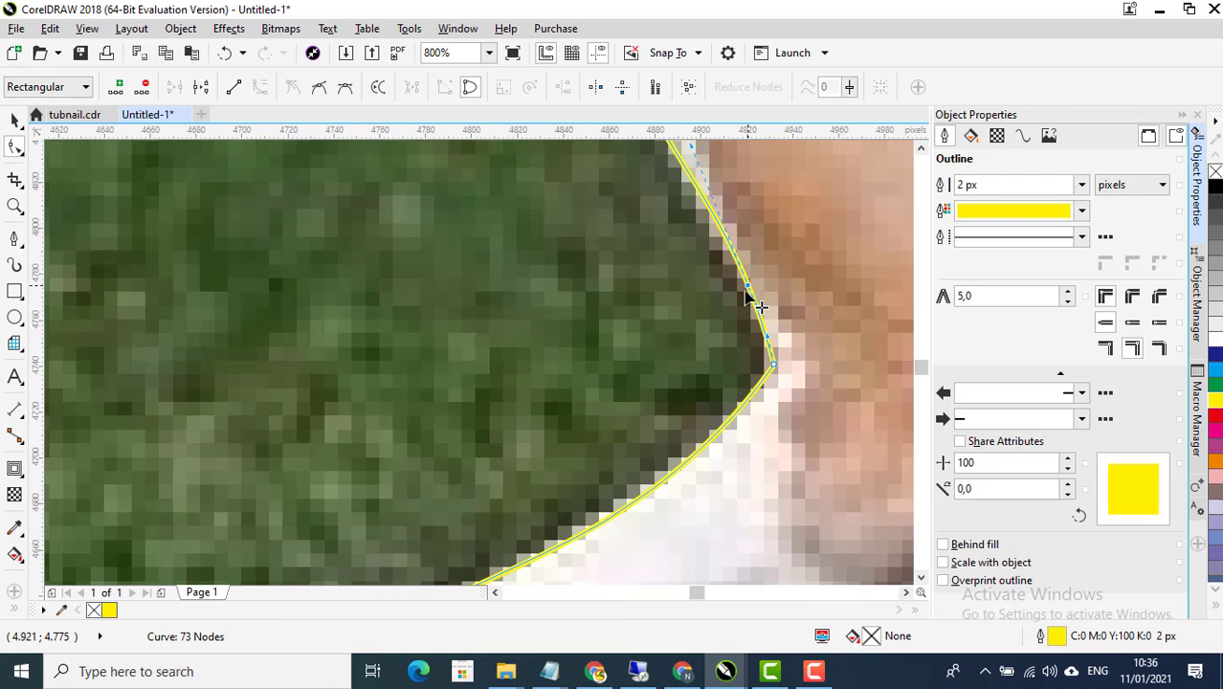
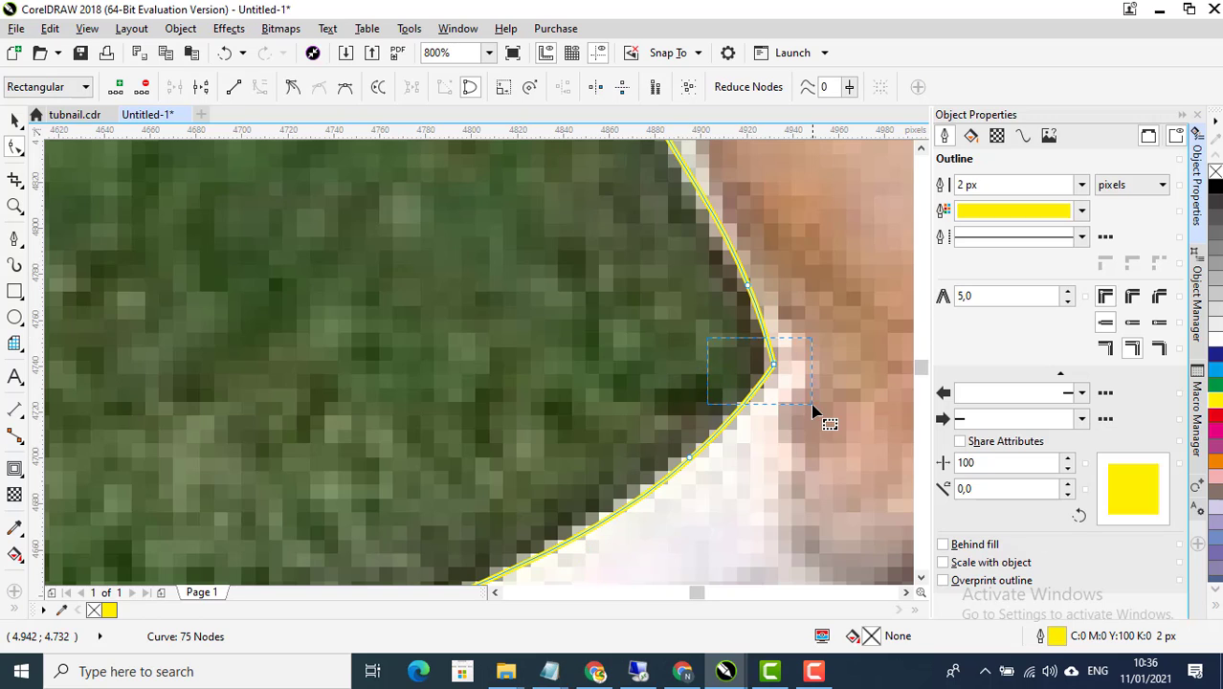
Smooth the chest outline's corner beside the hanging collar tag with the Smooth tool
scroll(813, 381, down, 3)
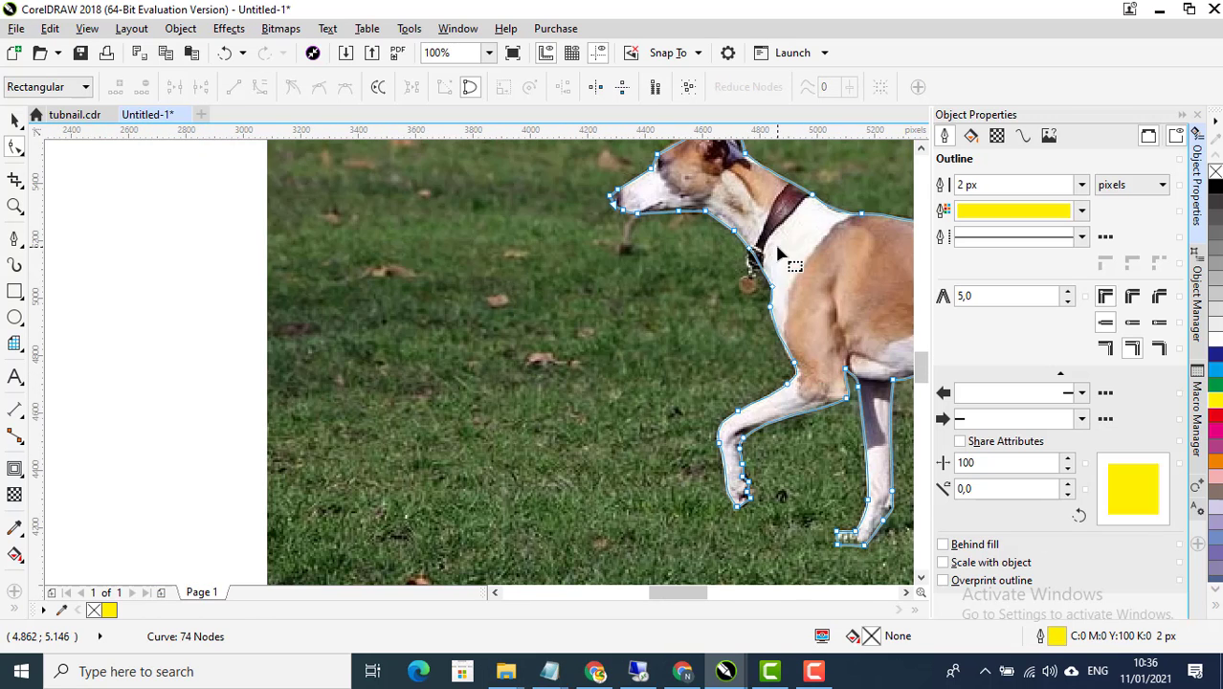
scroll(772, 355, up, 2)
scroll(737, 391, down, 1)
scroll(736, 387, up, 2)
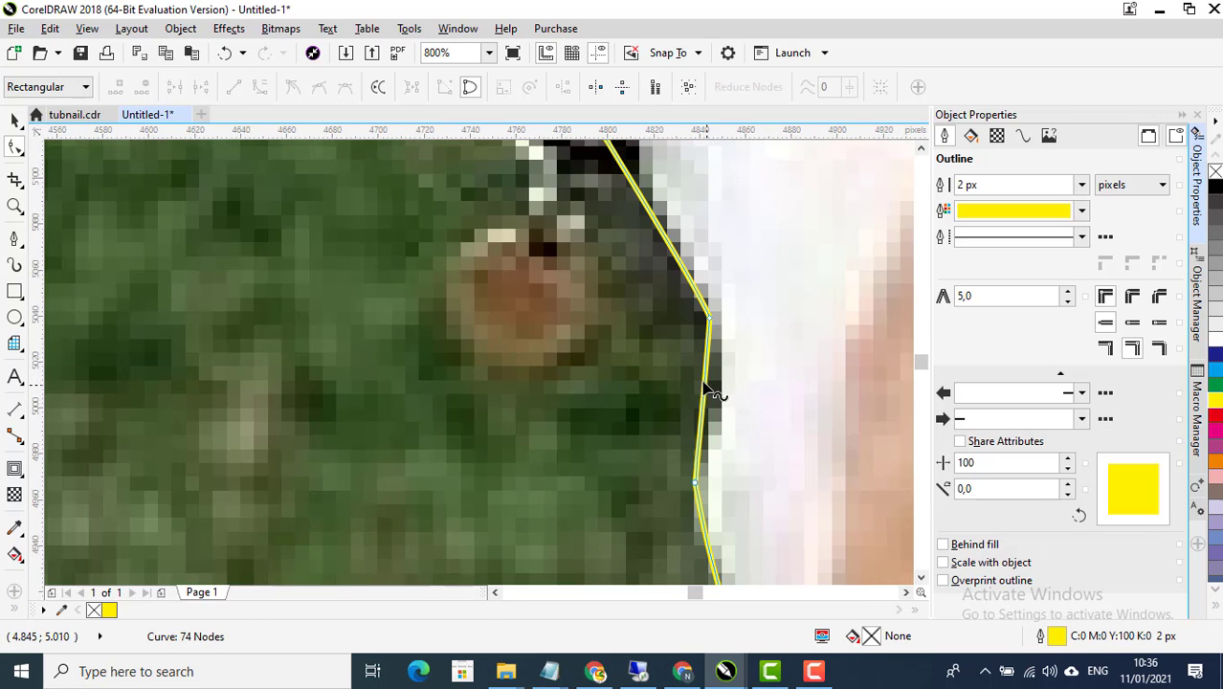
right_click(703, 383)
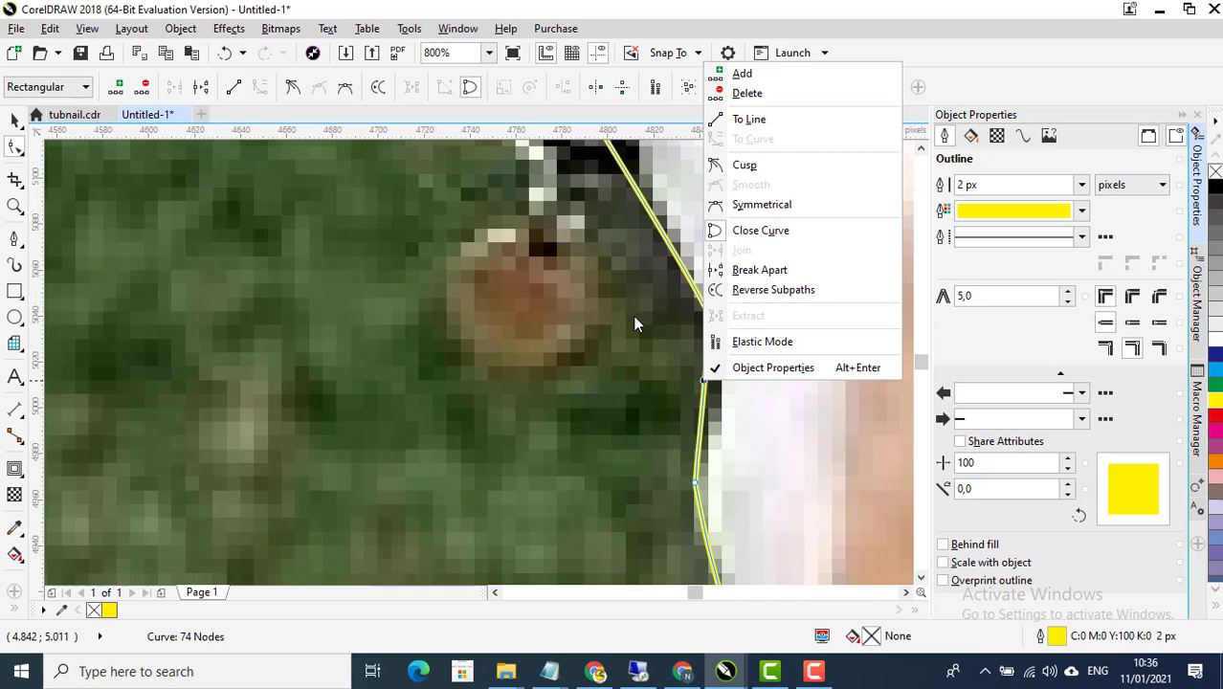
click(725, 341)
click(710, 320)
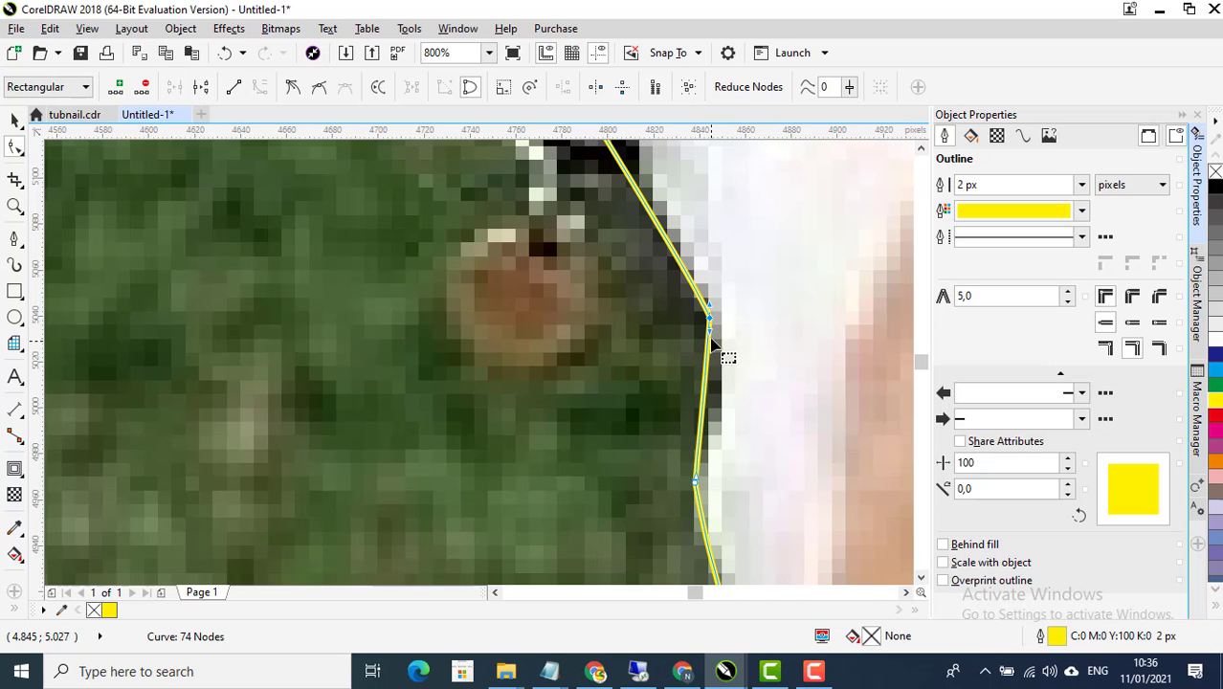
click(682, 271)
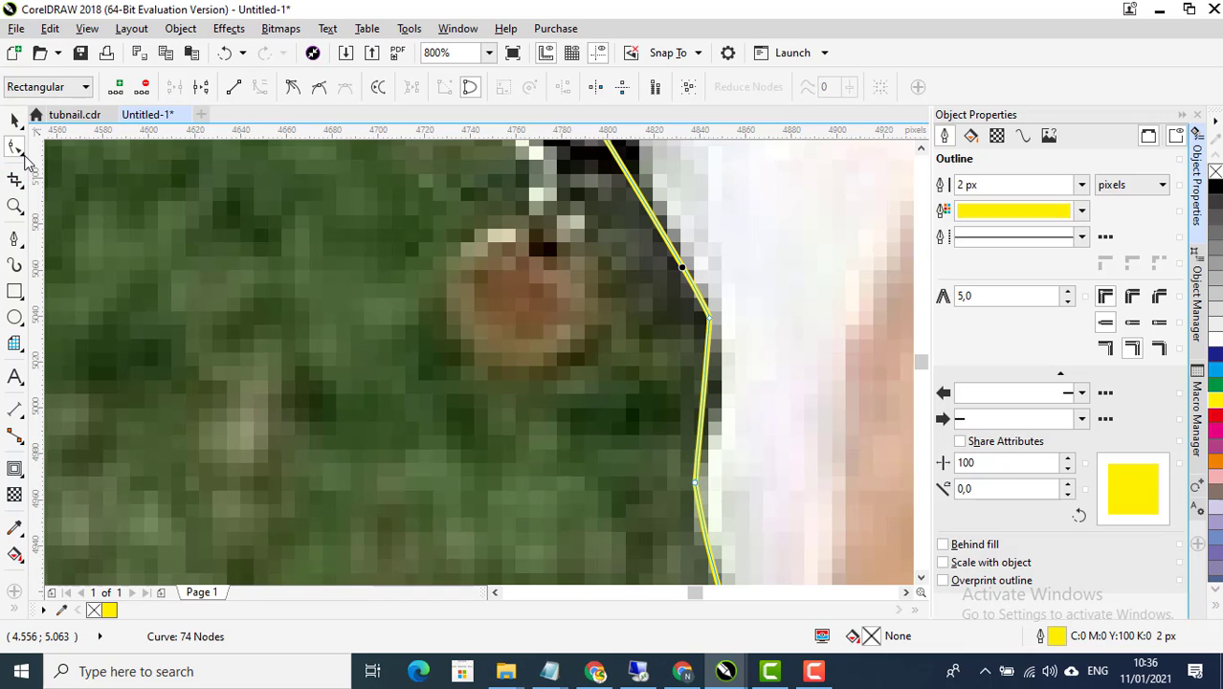
click(21, 151)
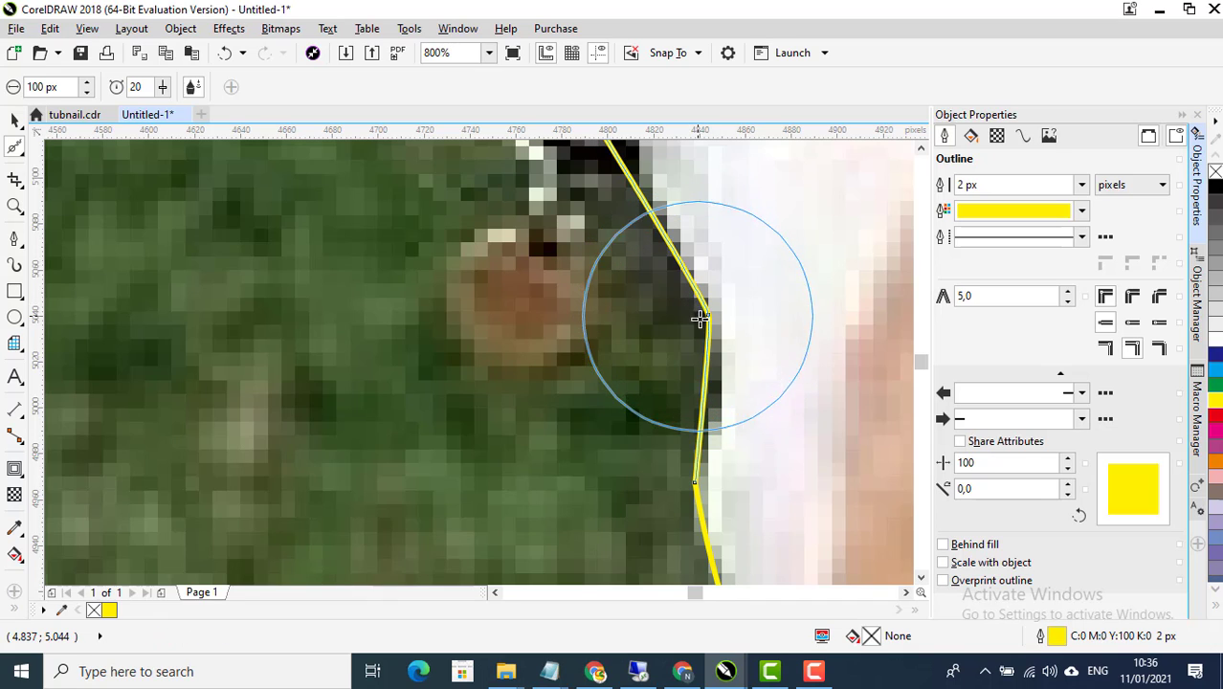
mouse_move(708, 314)
mouse_down()
mouse_move(703, 304)
mouse_move(702, 345)
mouse_up()
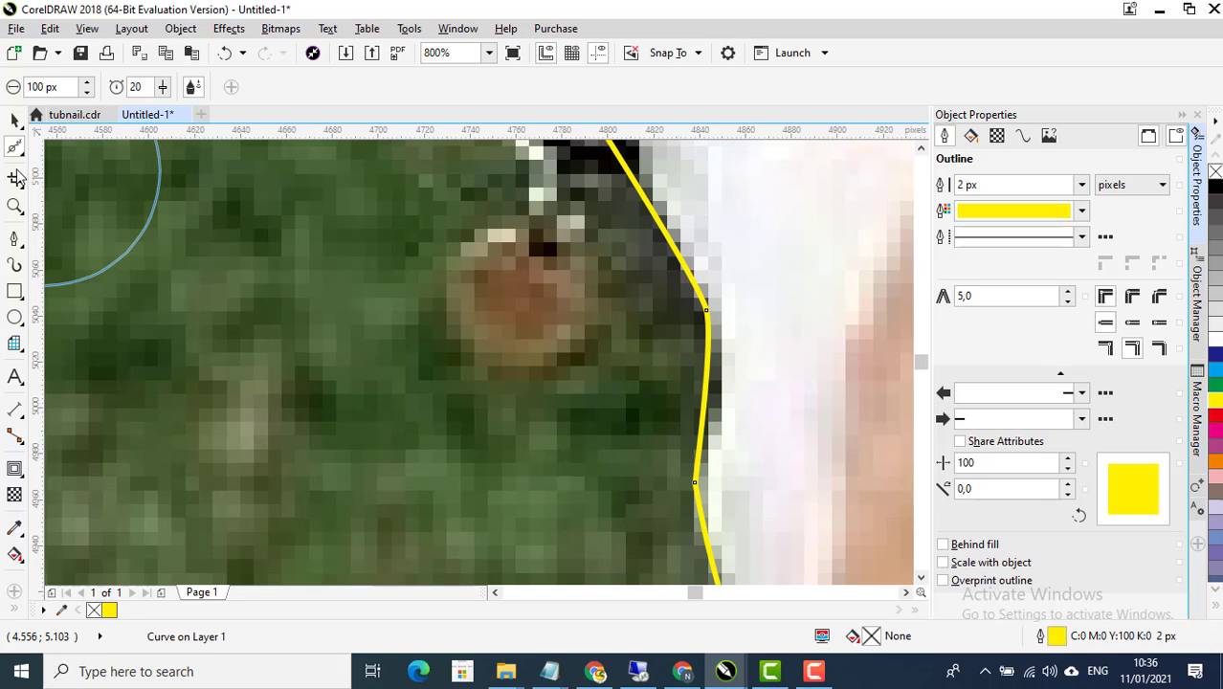
Return to the Shape tool, add a node on the chest outline above the tag corner, and delete the corner node
click(19, 152)
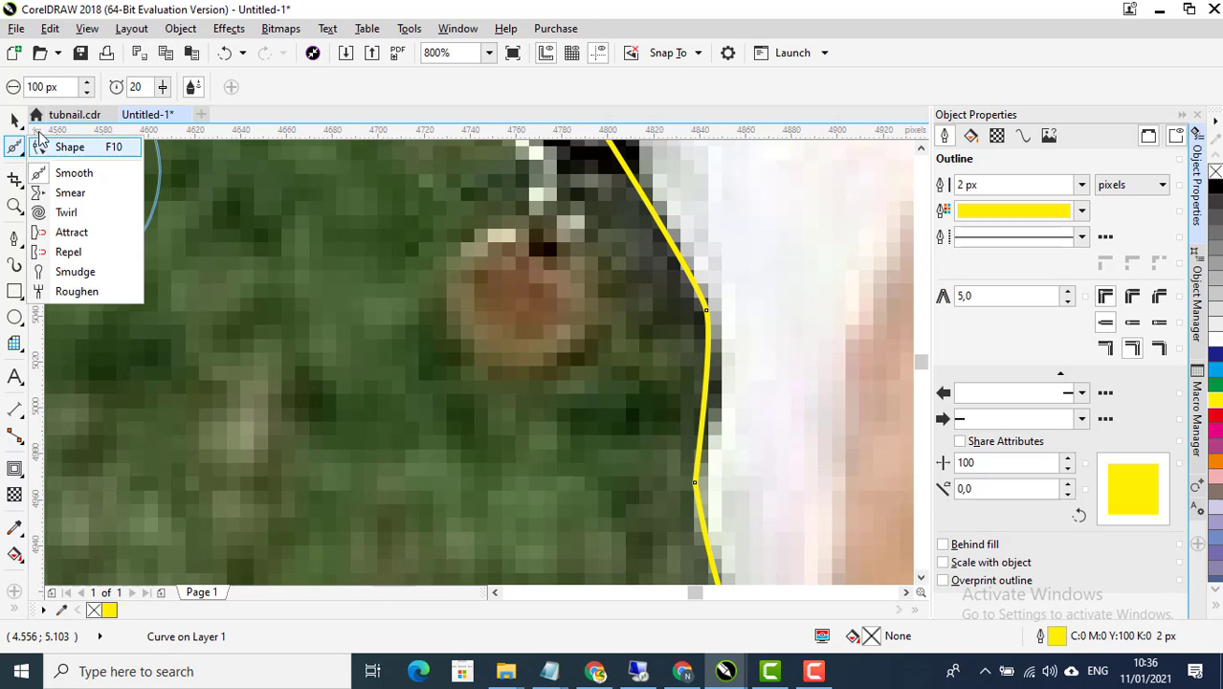
click(43, 145)
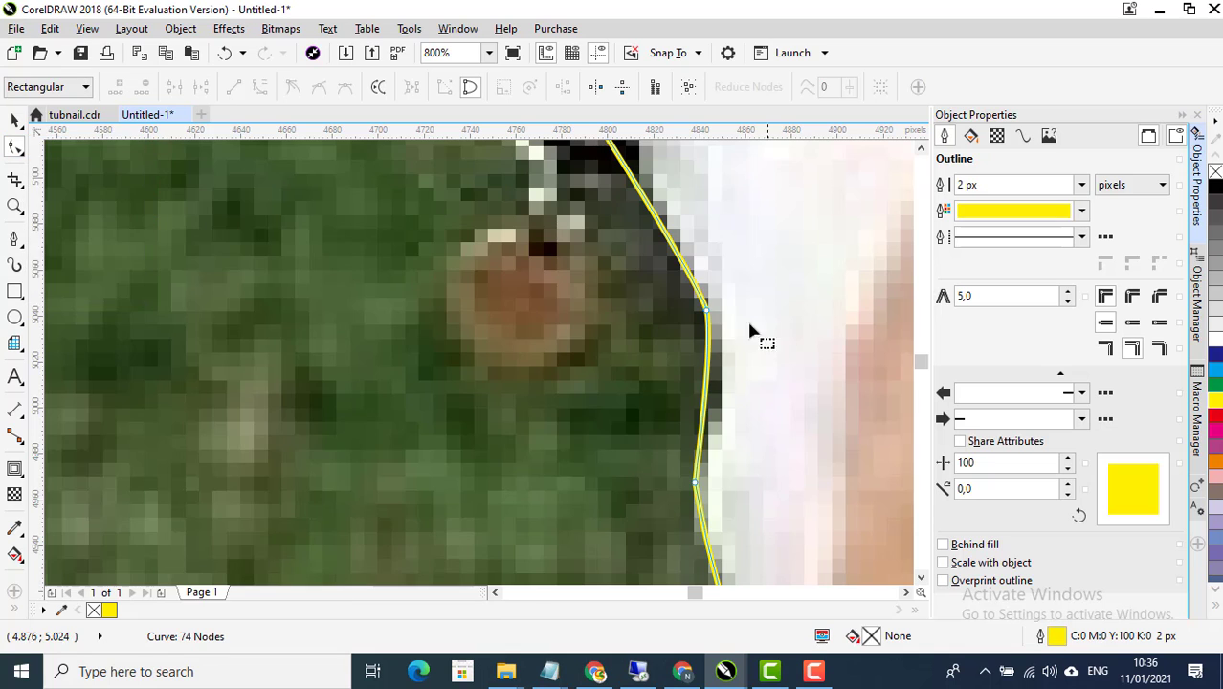
double_click(677, 252)
drag(658, 287, 773, 345)
key(Delete)
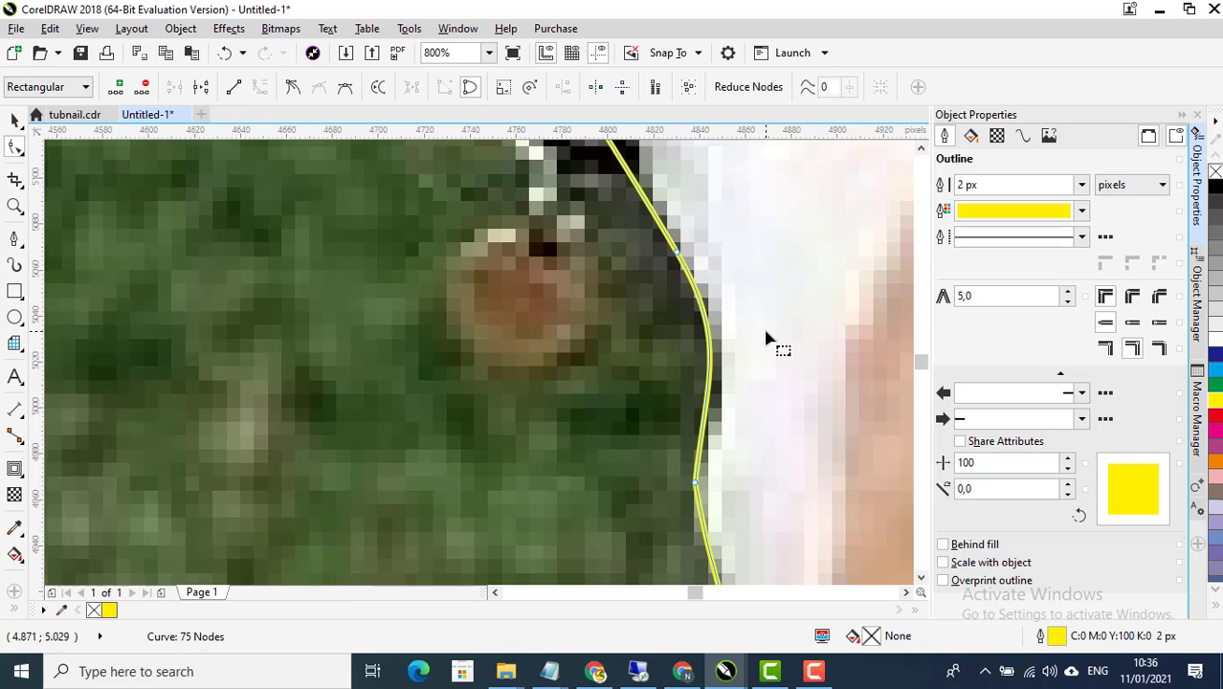
Add a node on the chest curve below the bend under the collar tag and delete the bend's node
scroll(765, 337, down, 1)
scroll(756, 387, up, 1)
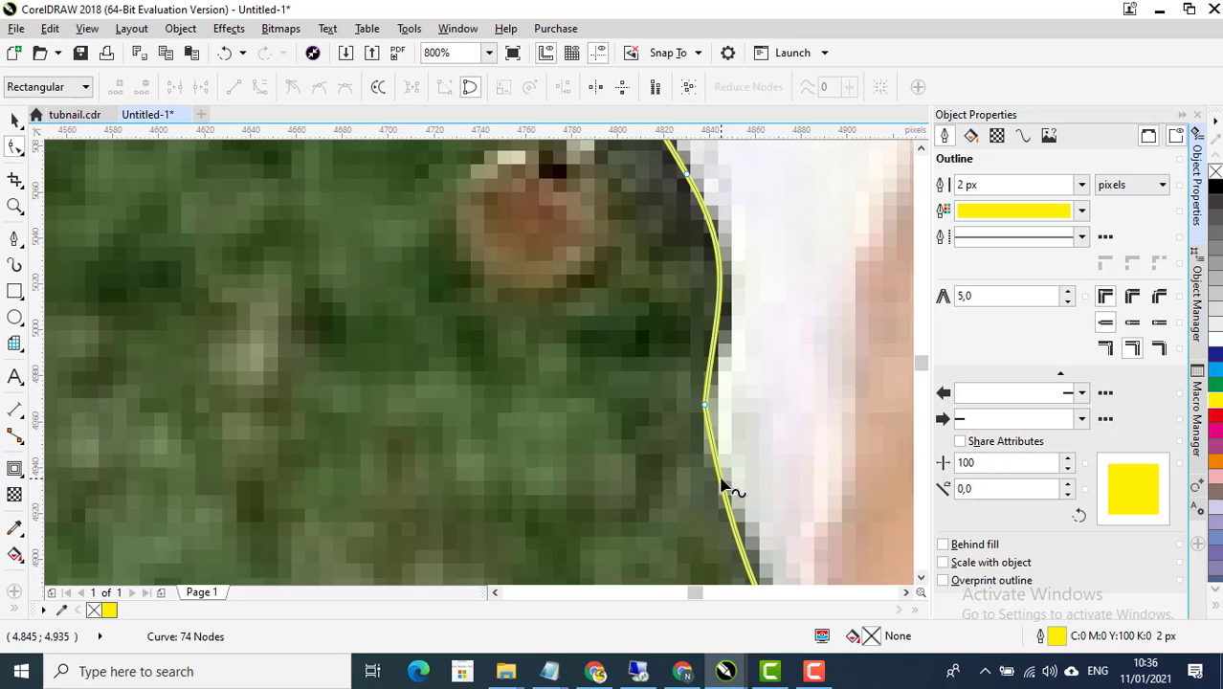
double_click(721, 483)
key(ctrl+z)
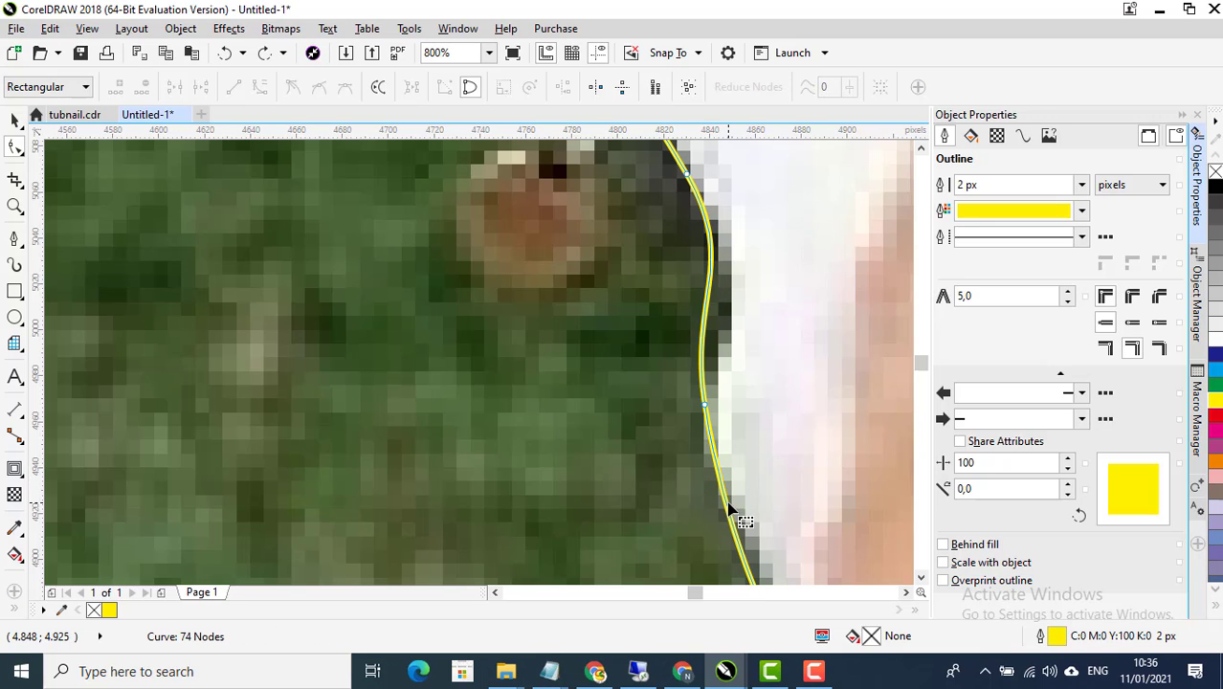
double_click(726, 505)
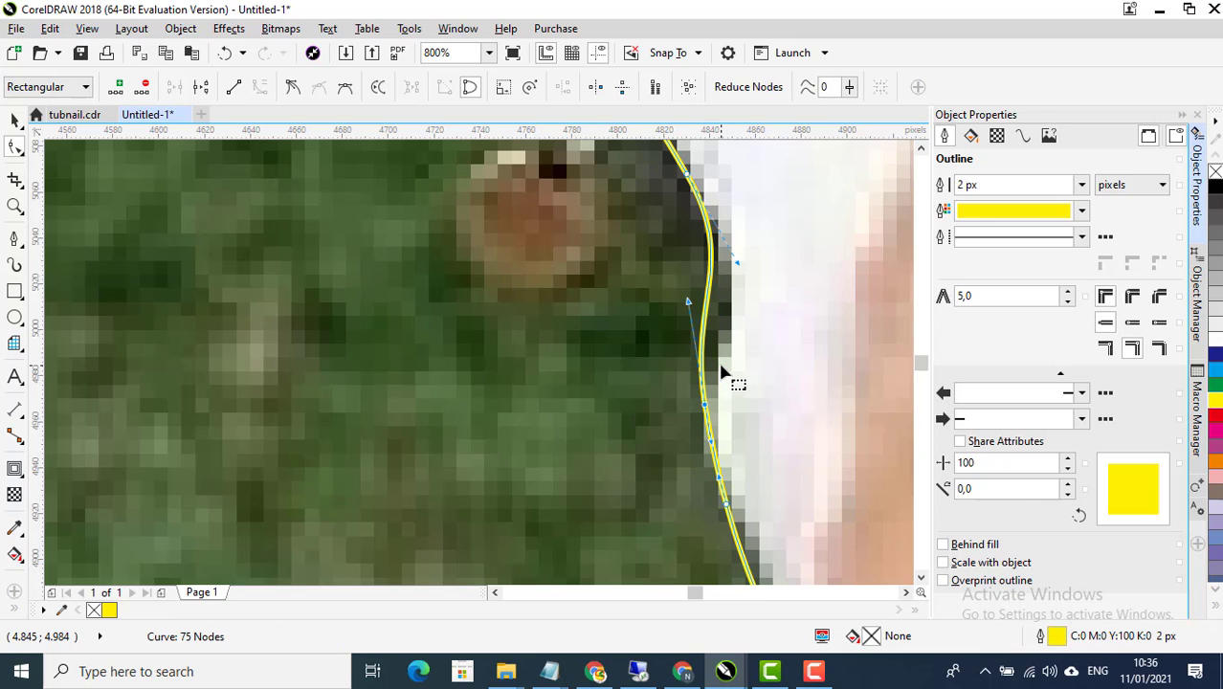
Convert the throat segment at the collar to a curve and delete the two throat nodes above it
scroll(724, 367, down, 2)
scroll(709, 363, up, 1)
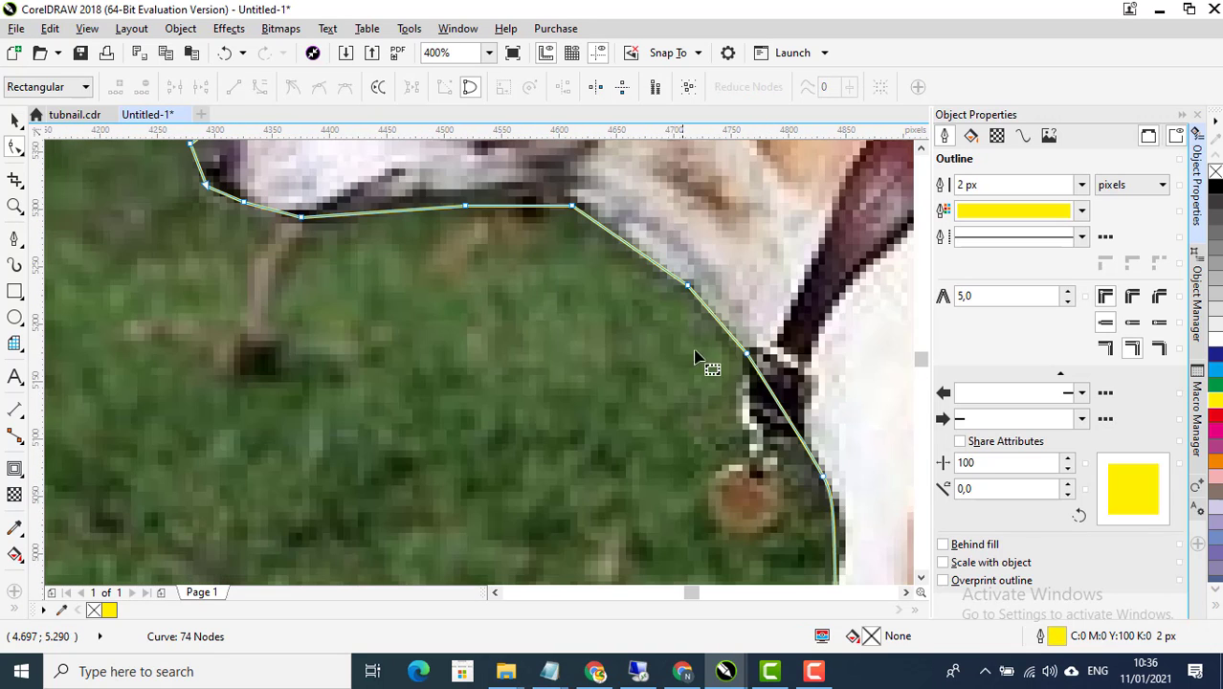
scroll(719, 363, down, 1)
scroll(720, 363, up, 1)
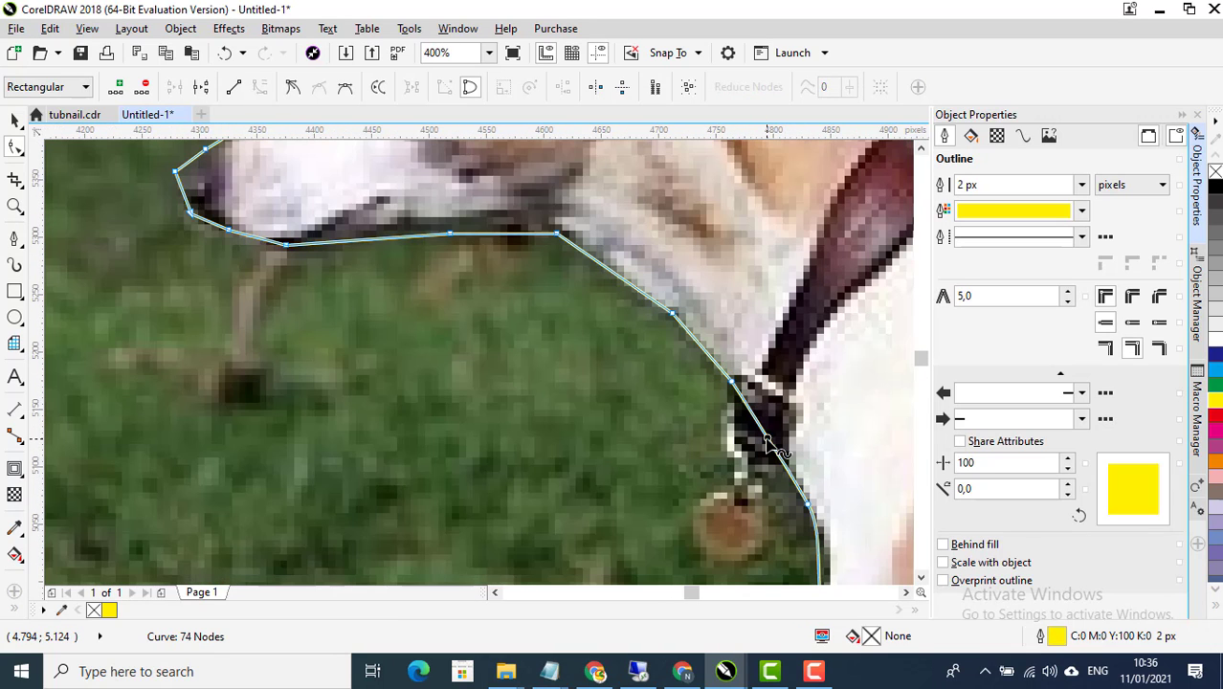
right_click(765, 442)
click(675, 437)
drag(667, 436, 738, 357)
key(Delete)
drag(603, 385, 695, 292)
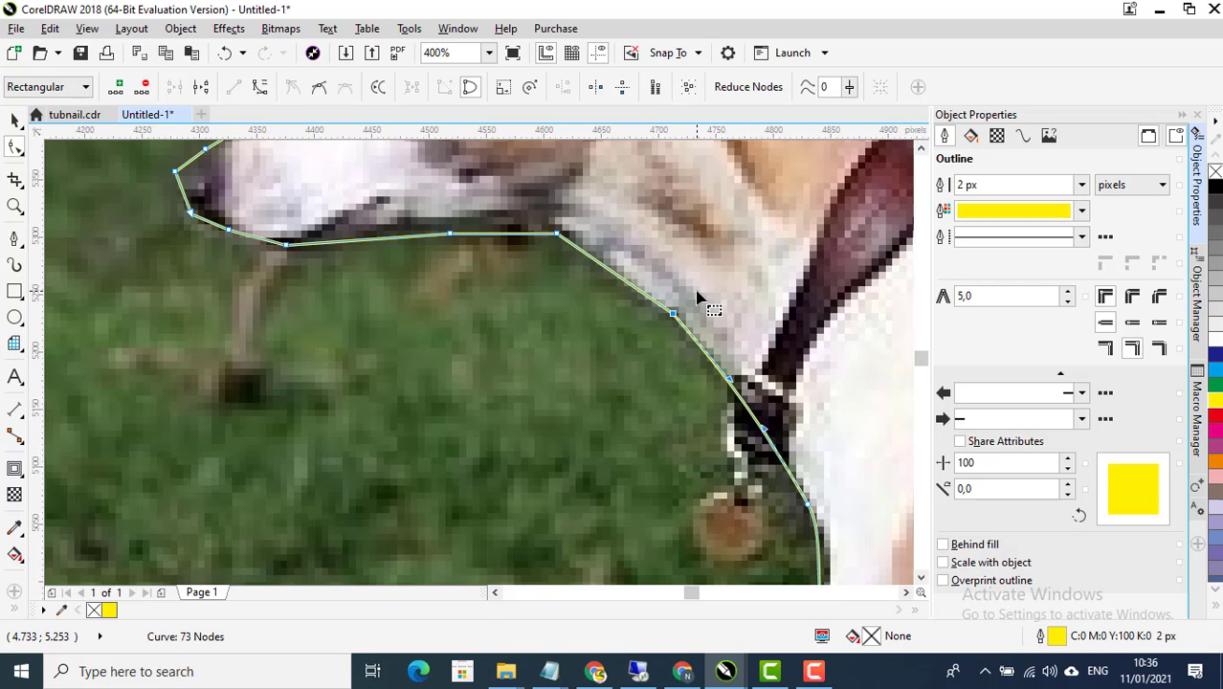
key(Delete)
Convert the middle segment of the lower jaw to a curve and bend it to follow the jaw line
scroll(687, 354, down, 3)
scroll(528, 264, up, 2)
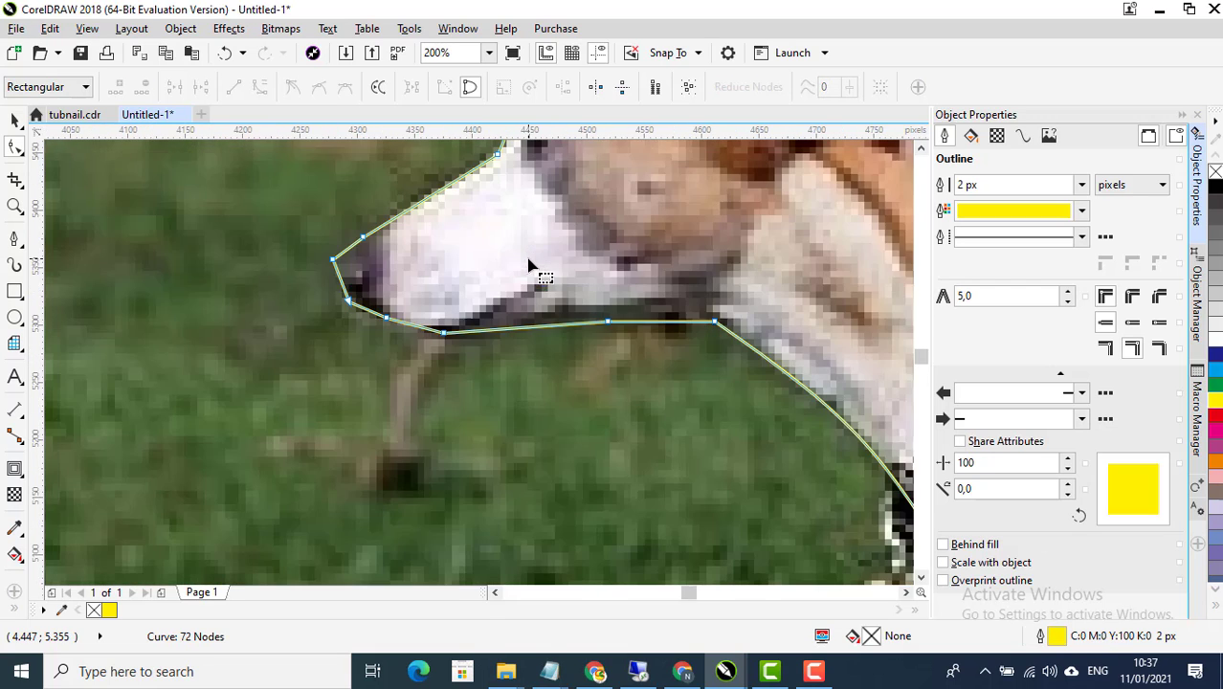
scroll(637, 327, up, 2)
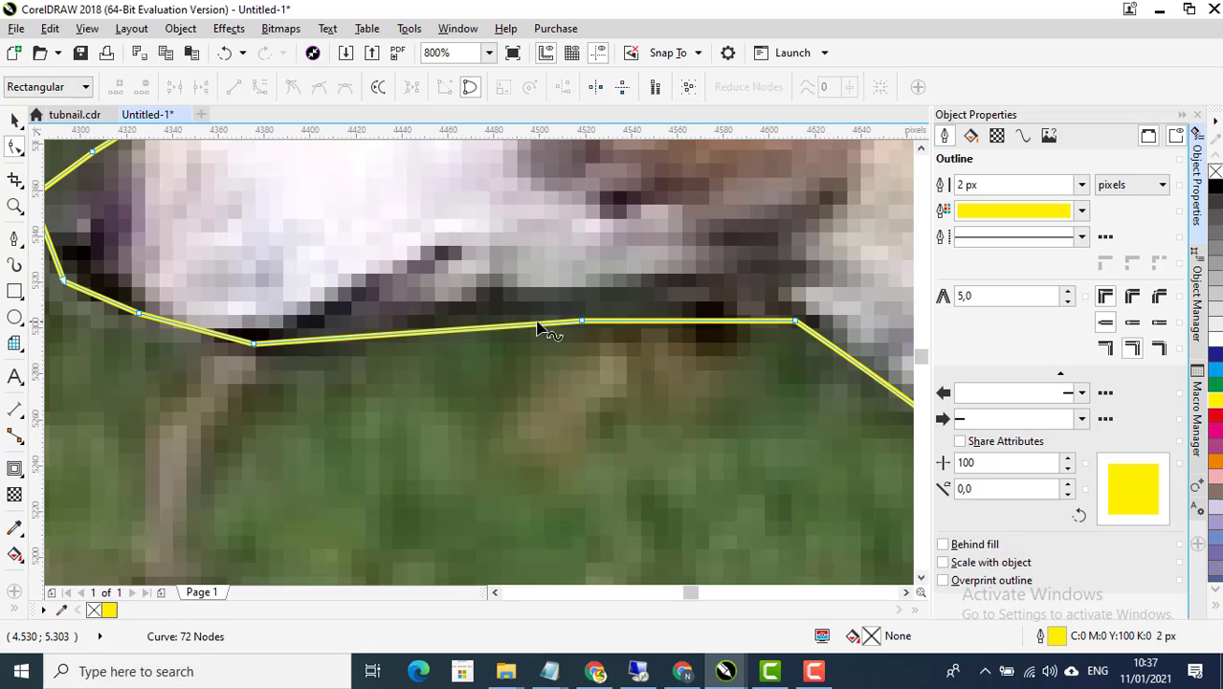
right_click(469, 330)
click(507, 401)
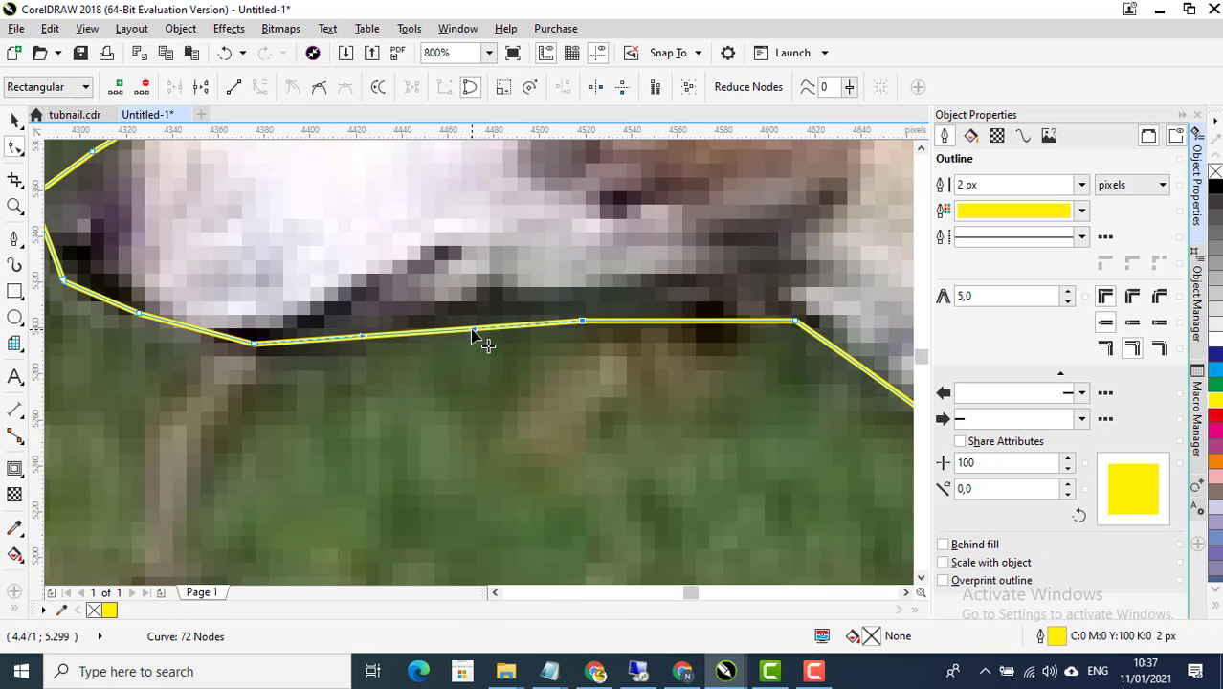
drag(472, 330, 677, 360)
Add a node on the upper throat curve and remove the corner node where the jaw meets the throat
scroll(574, 375, down, 4)
scroll(591, 366, up, 2)
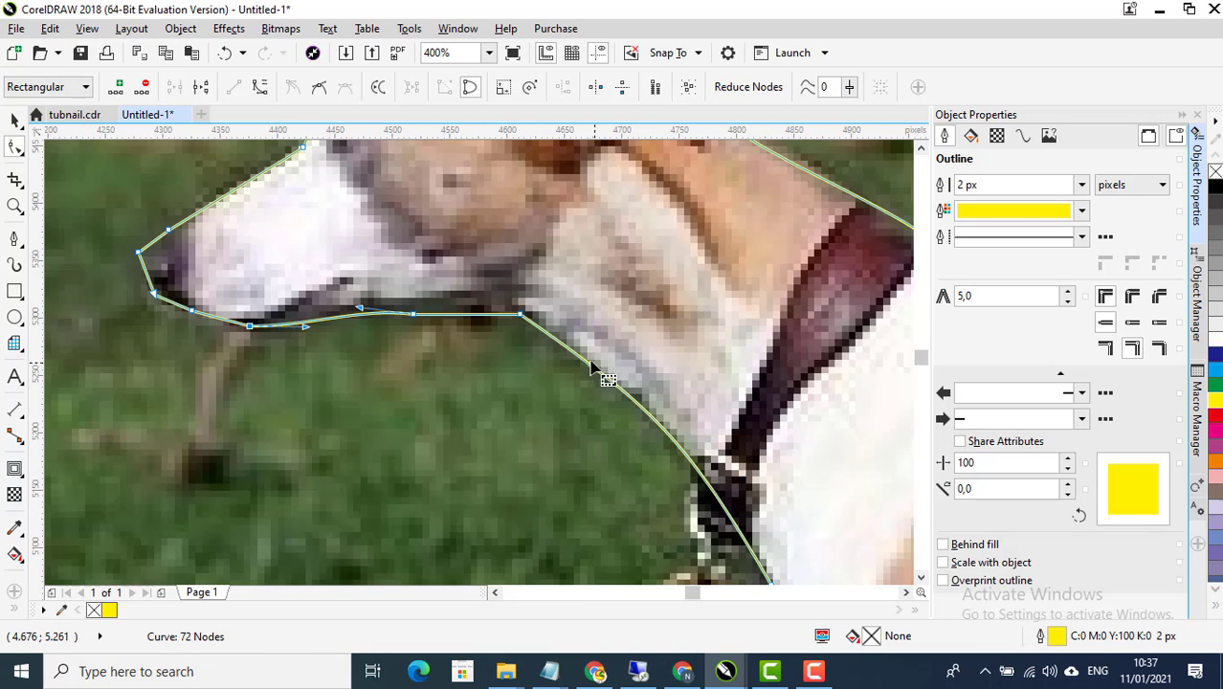
double_click(591, 366)
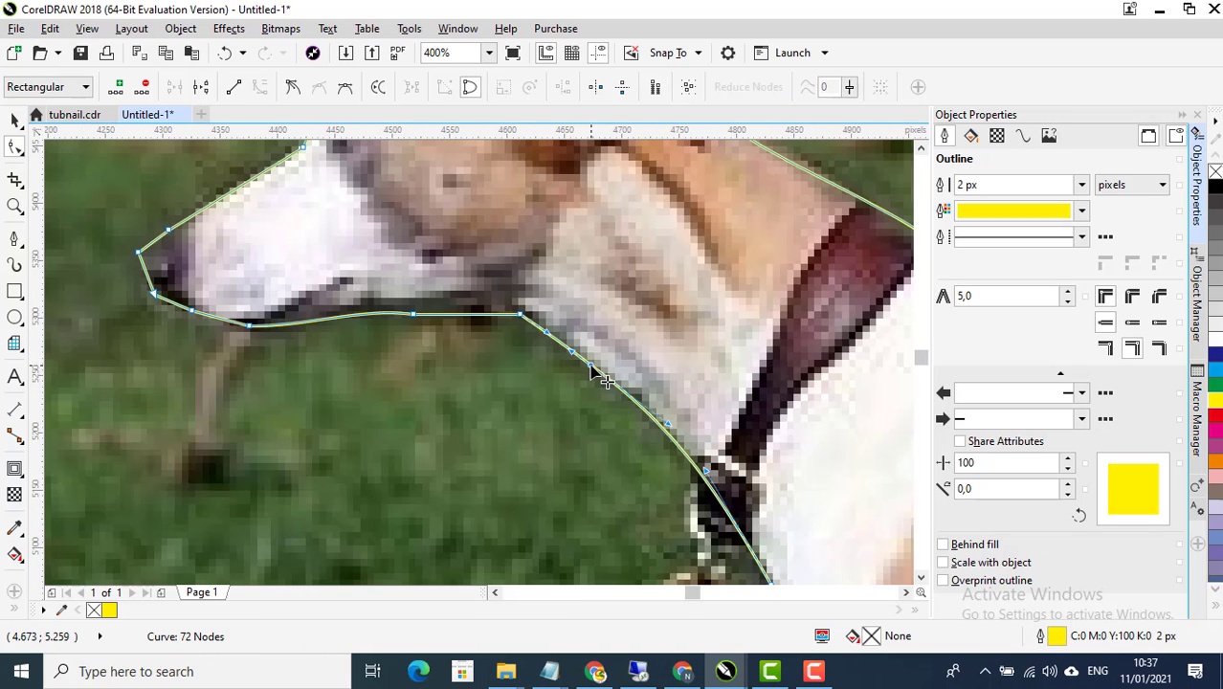
click(413, 309)
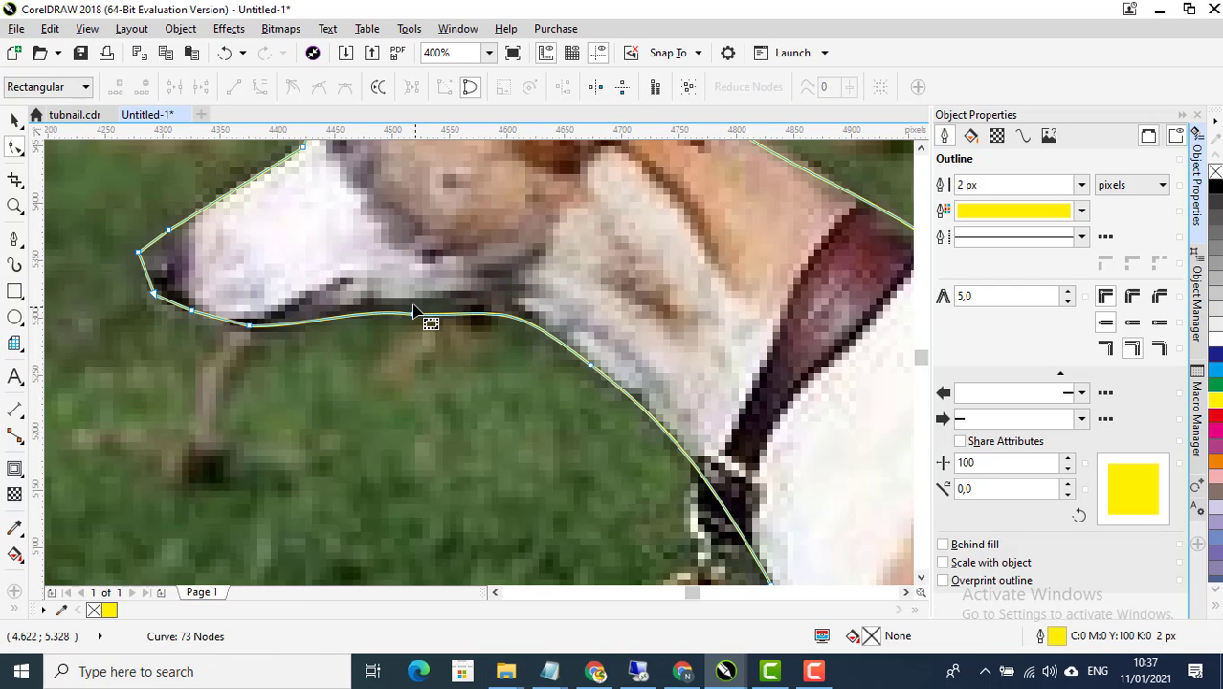
key(ctrl+z)
Delete the extra node below the nose, convert the merged chin segment to a curve, and bow it outward
scroll(652, 421, up, 1)
scroll(536, 380, down, 2)
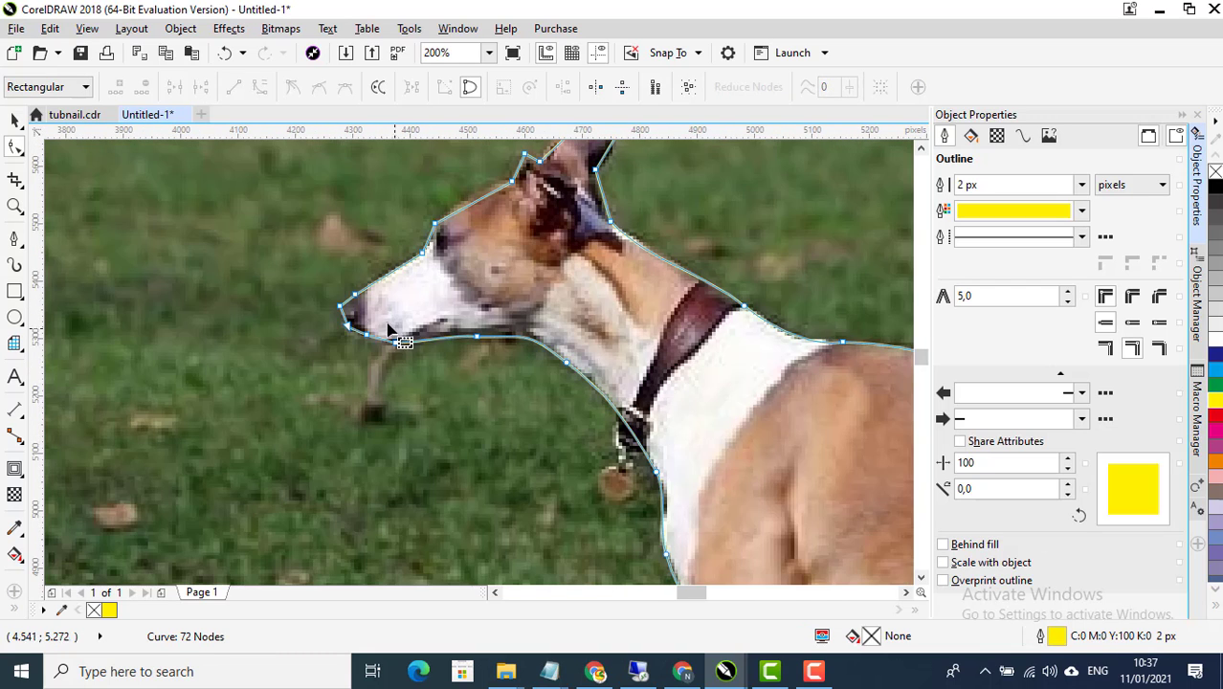
scroll(380, 320, up, 2)
click(460, 430)
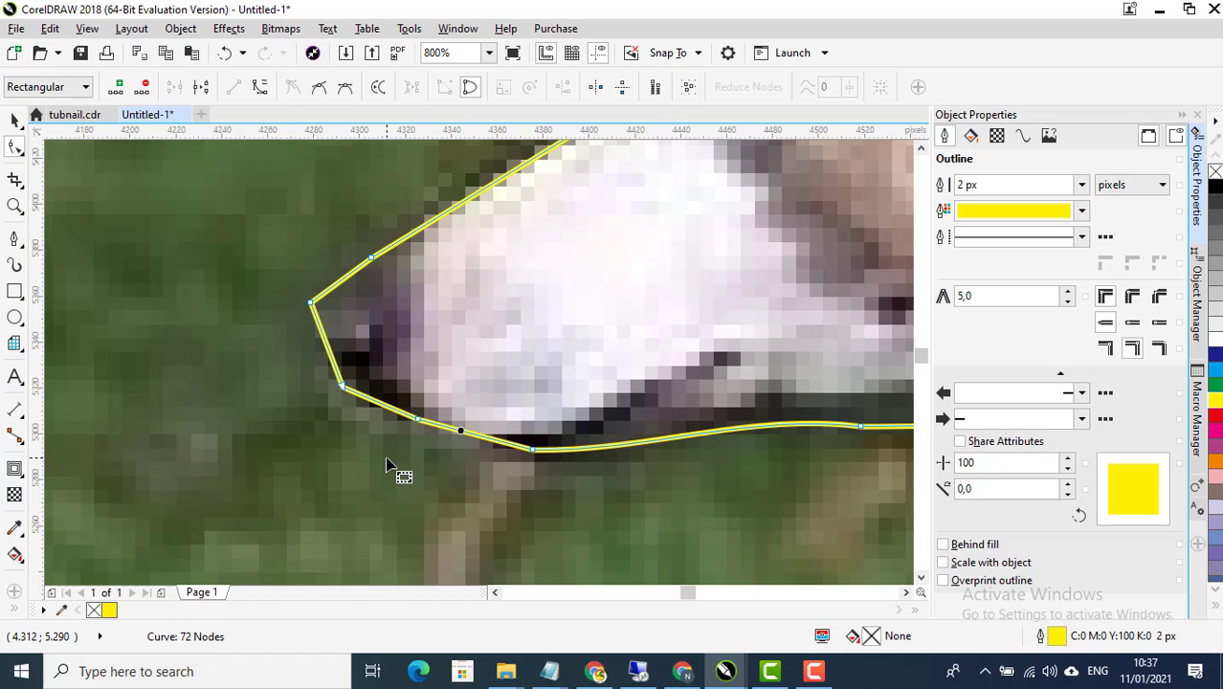
click(418, 418)
key(Delete)
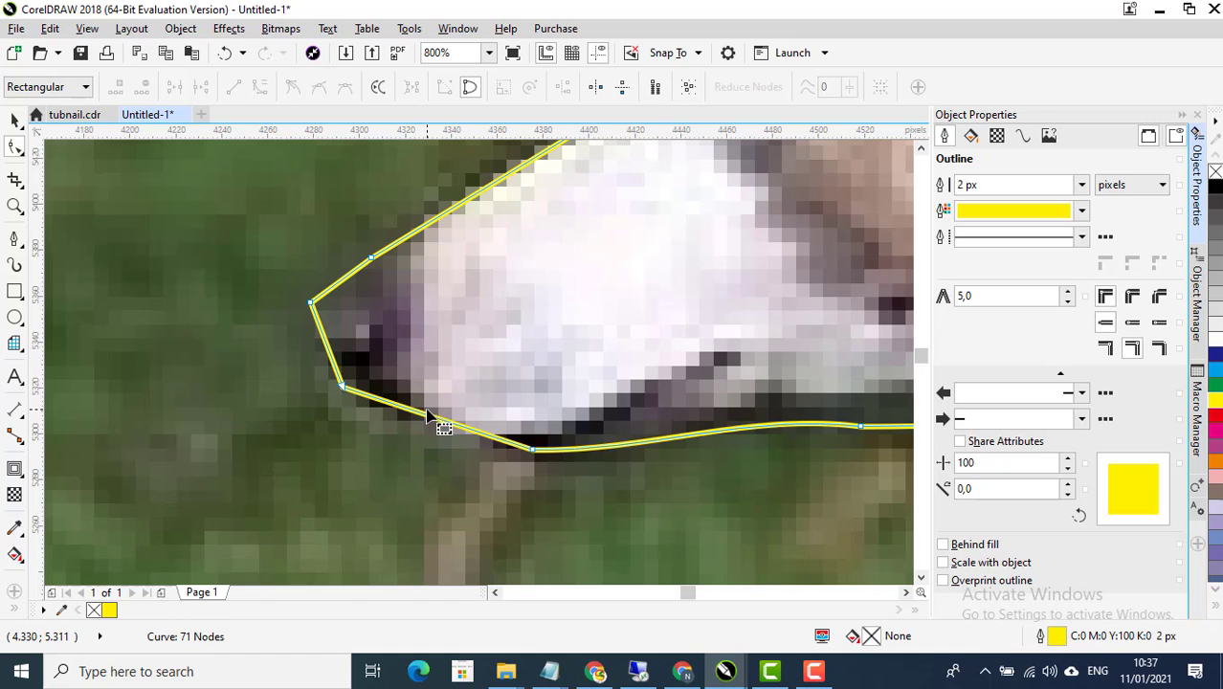
right_click(427, 419)
click(451, 166)
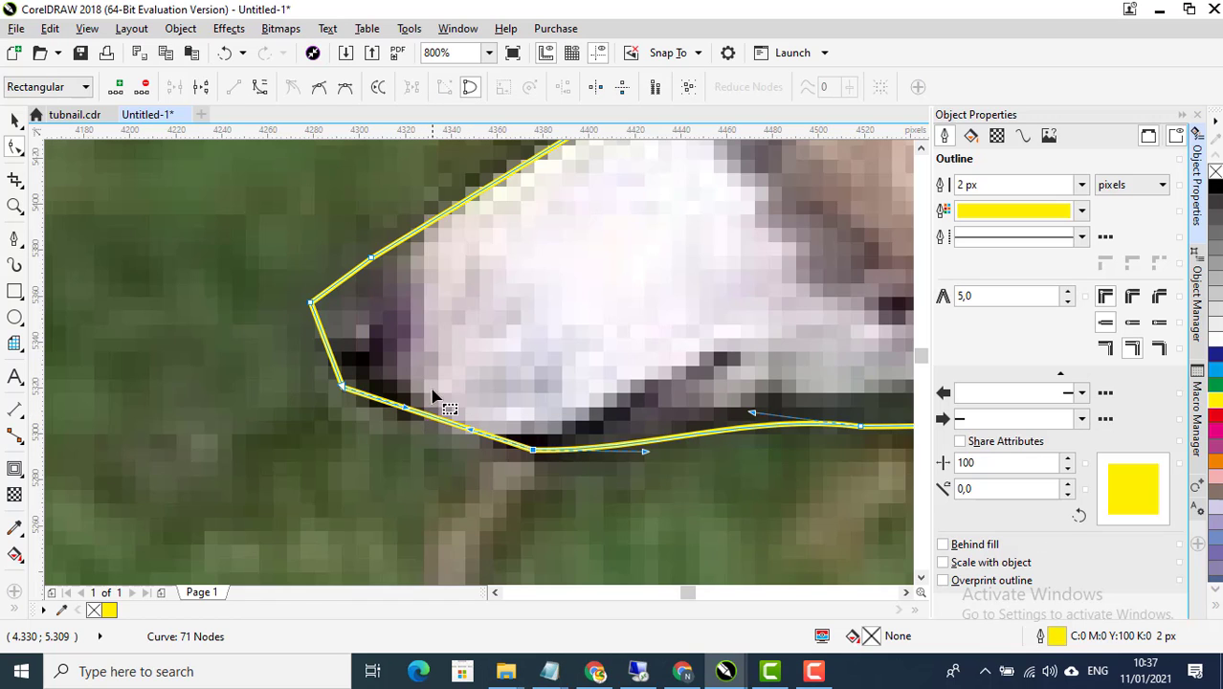
drag(403, 409, 471, 433)
Add a node slightly farther back on the lower jaw and delete the chin's corner node
double_click(588, 448)
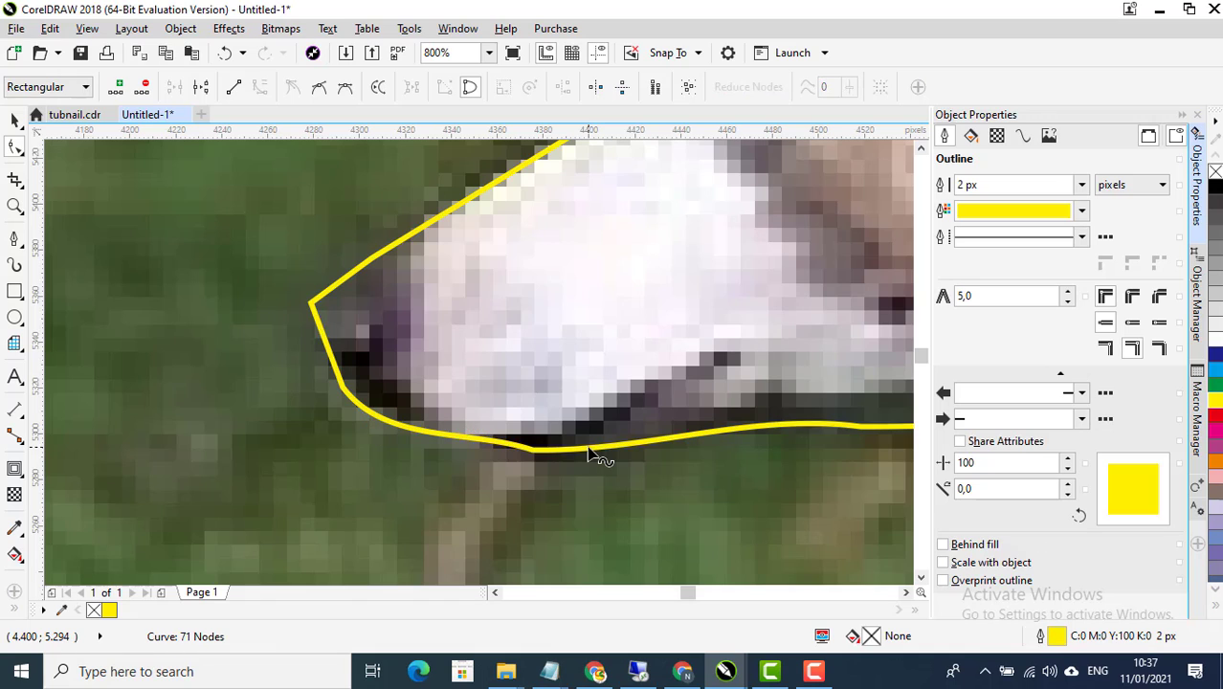
drag(505, 486, 544, 411)
key(Delete)
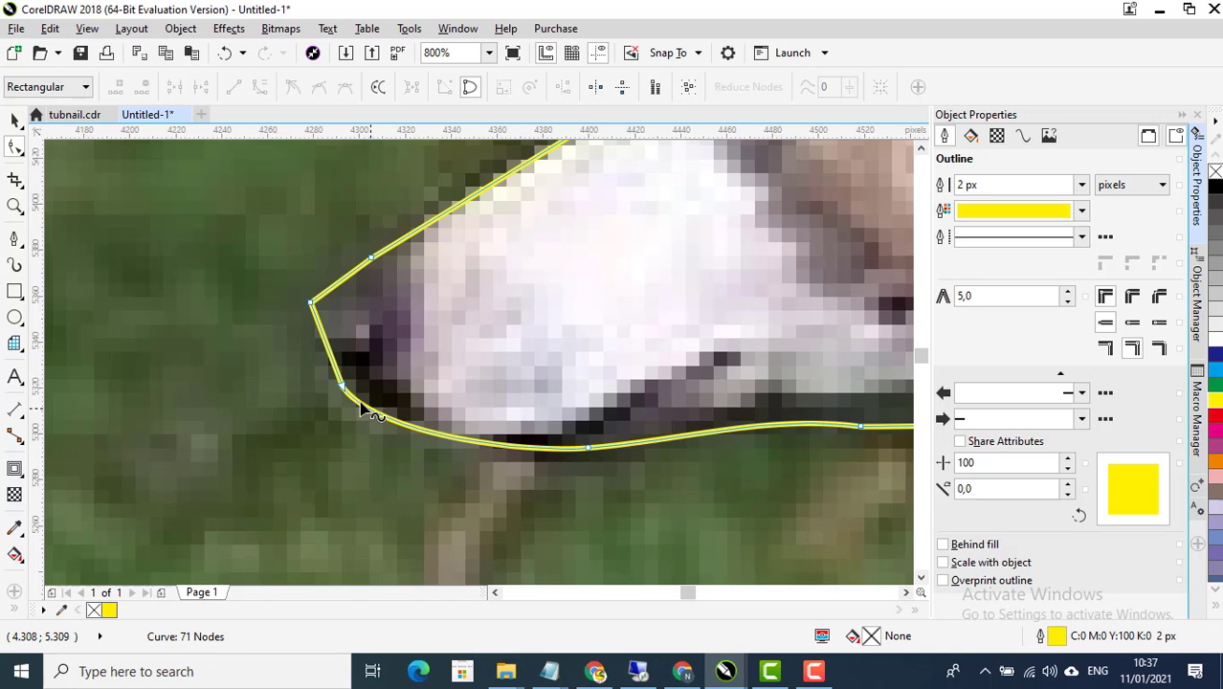
Adjust the chin curve's handle at the node just below the nose to round out the chin
click(342, 388)
drag(524, 460, 428, 467)
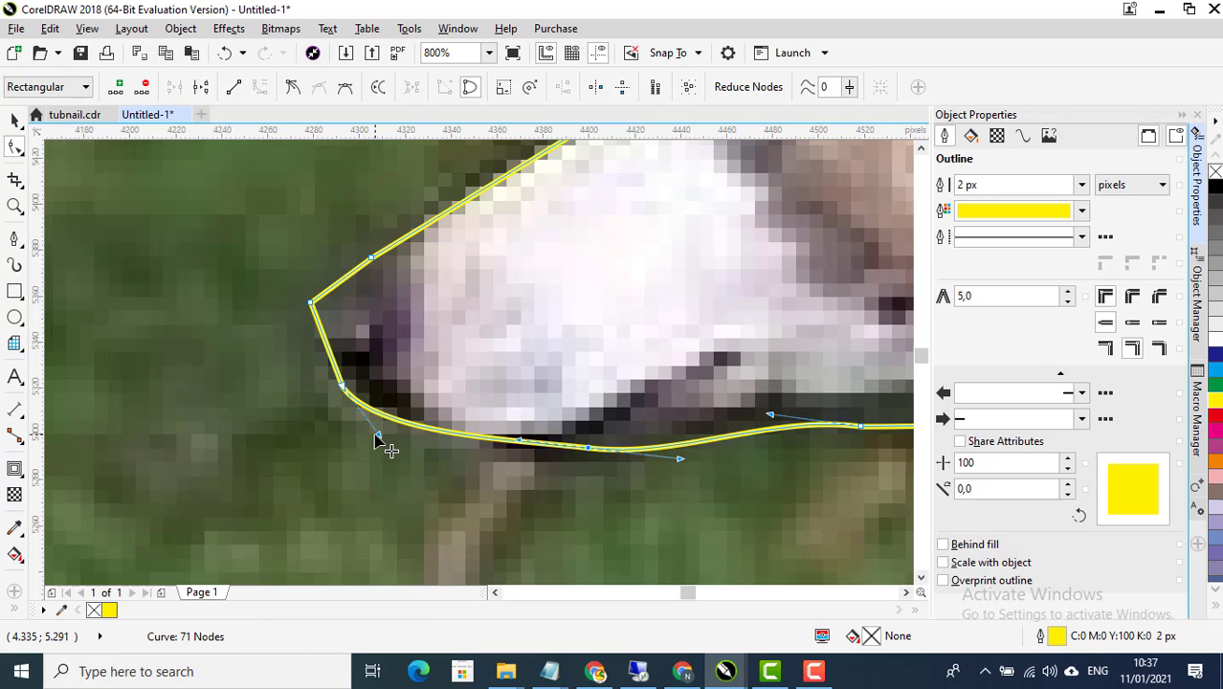
drag(377, 436, 399, 470)
Delete the pointed node at the tip of the dog's nose
scroll(478, 483, down, 3)
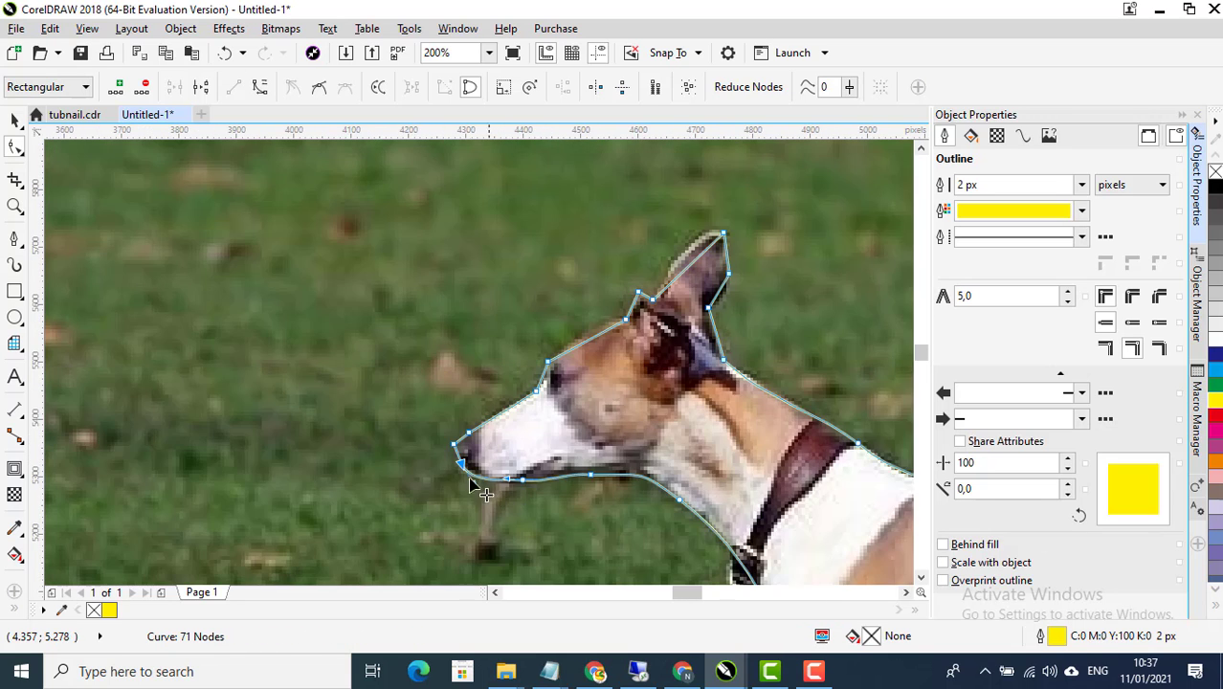
scroll(458, 470, up, 4)
scroll(483, 411, down, 1)
scroll(487, 403, up, 1)
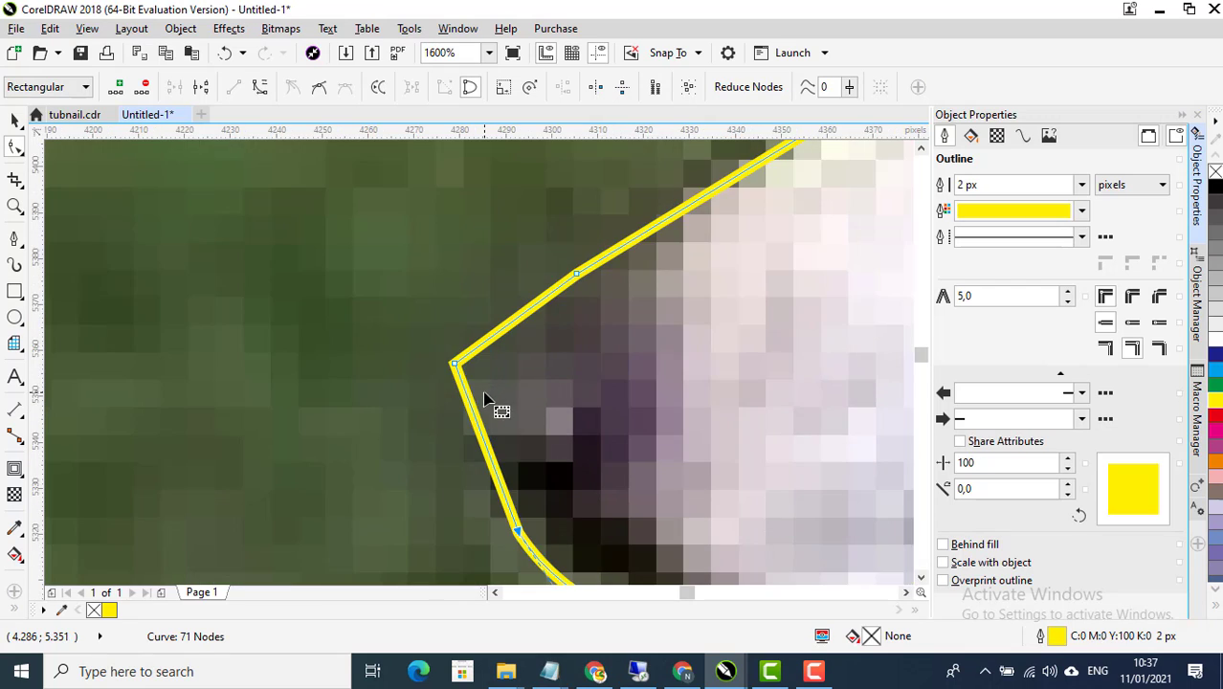
scroll(445, 404, down, 2)
scroll(465, 411, up, 1)
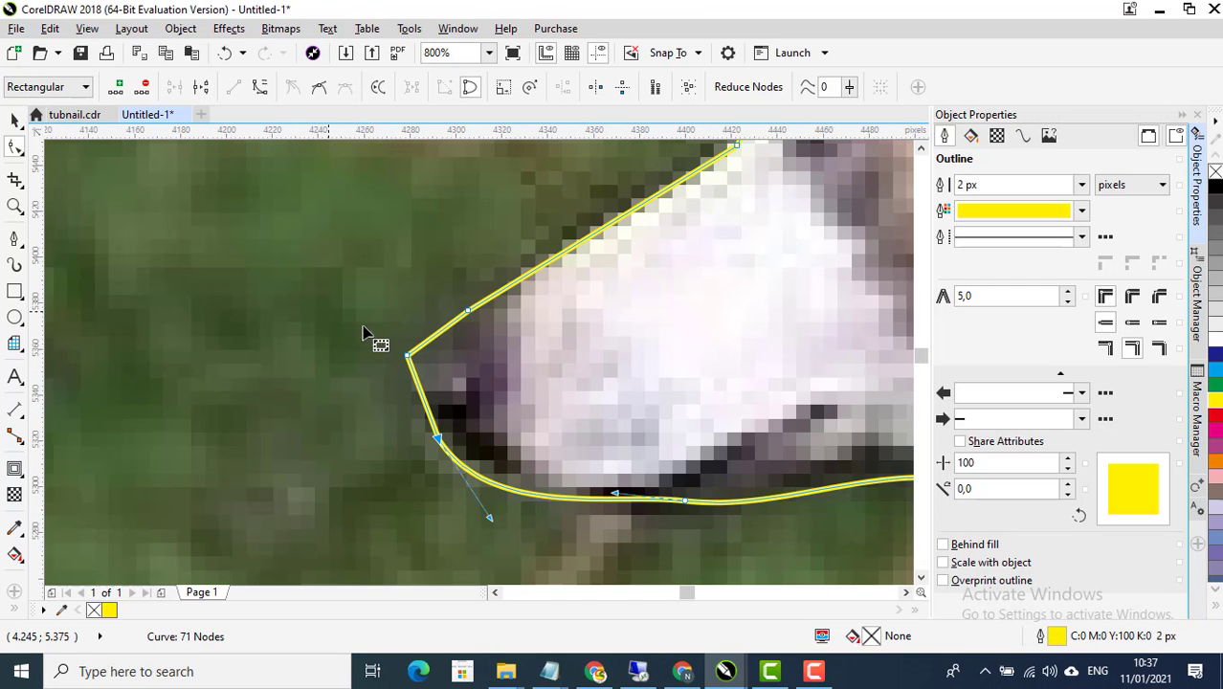
drag(364, 332, 427, 369)
key(Delete)
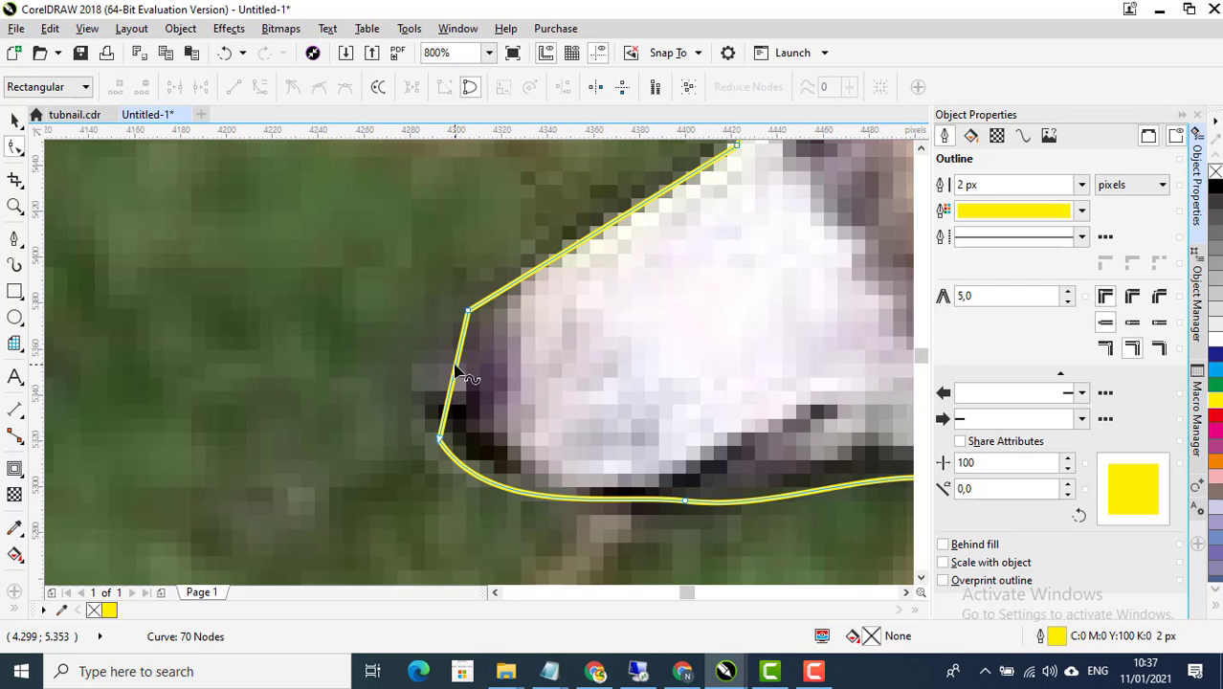
Convert the straight segment across the front of the nose to a curve and bow it outward
right_click(457, 373)
click(505, 123)
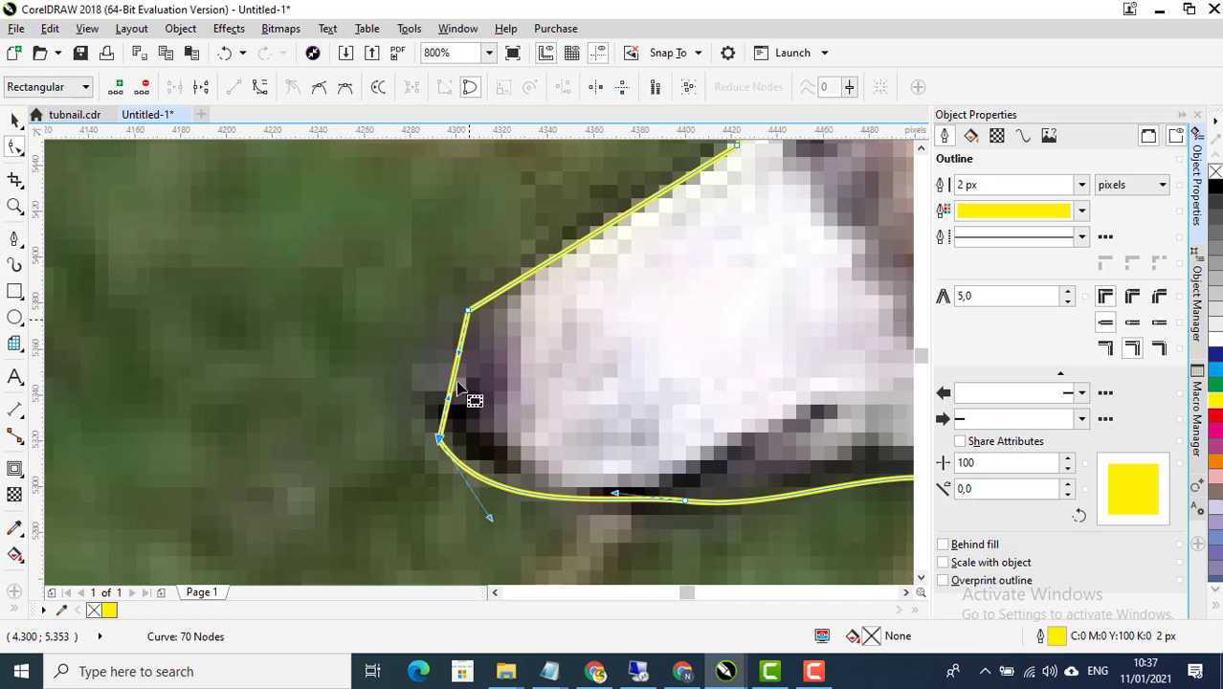
drag(450, 402, 368, 346)
scroll(462, 383, down, 4)
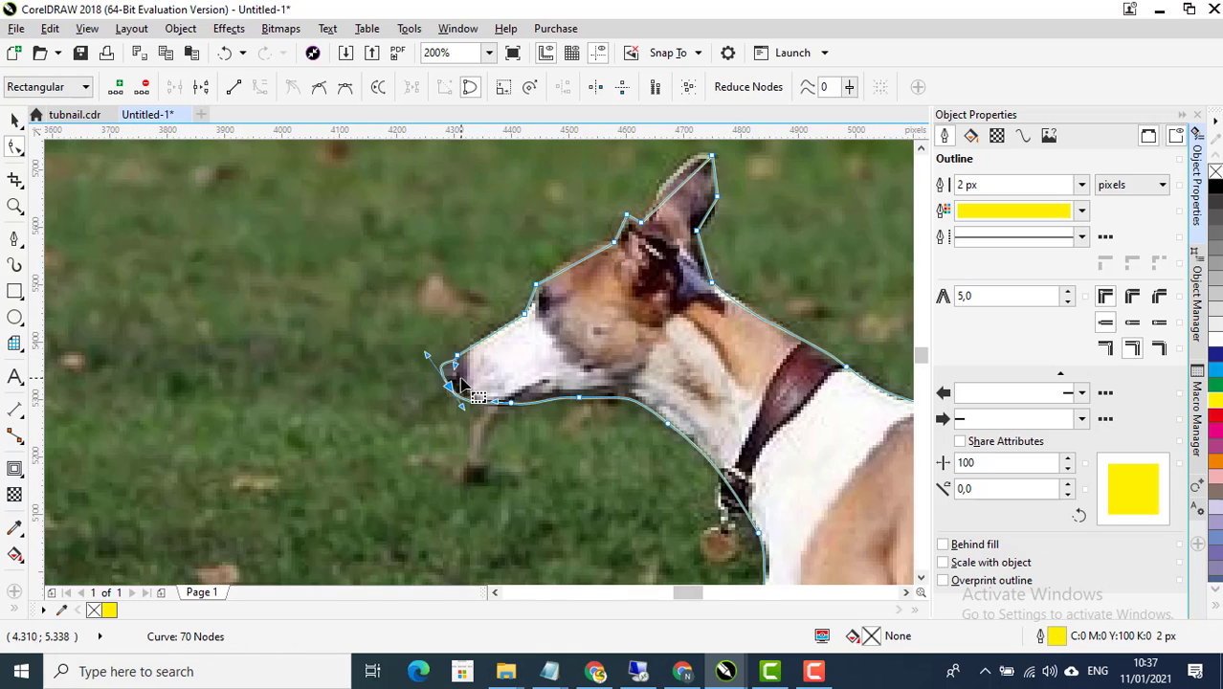
Add a node on each side of the corner node above the dog's nose and delete that corner node
scroll(460, 384, up, 6)
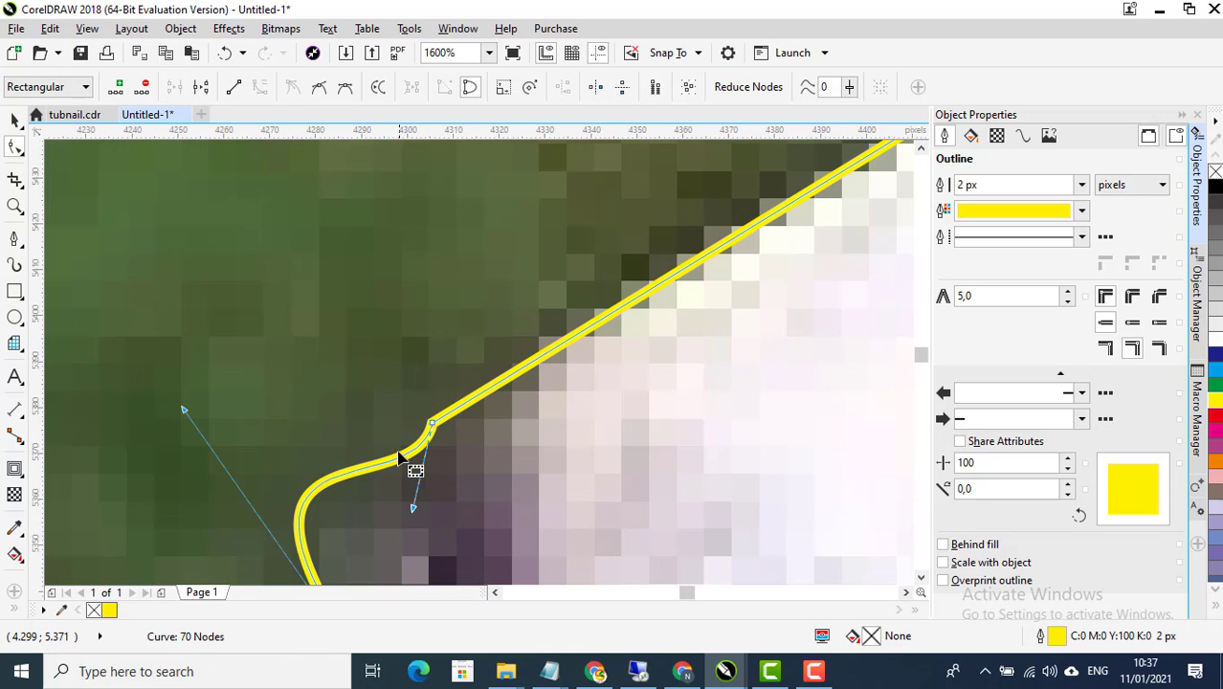
double_click(404, 455)
double_click(506, 377)
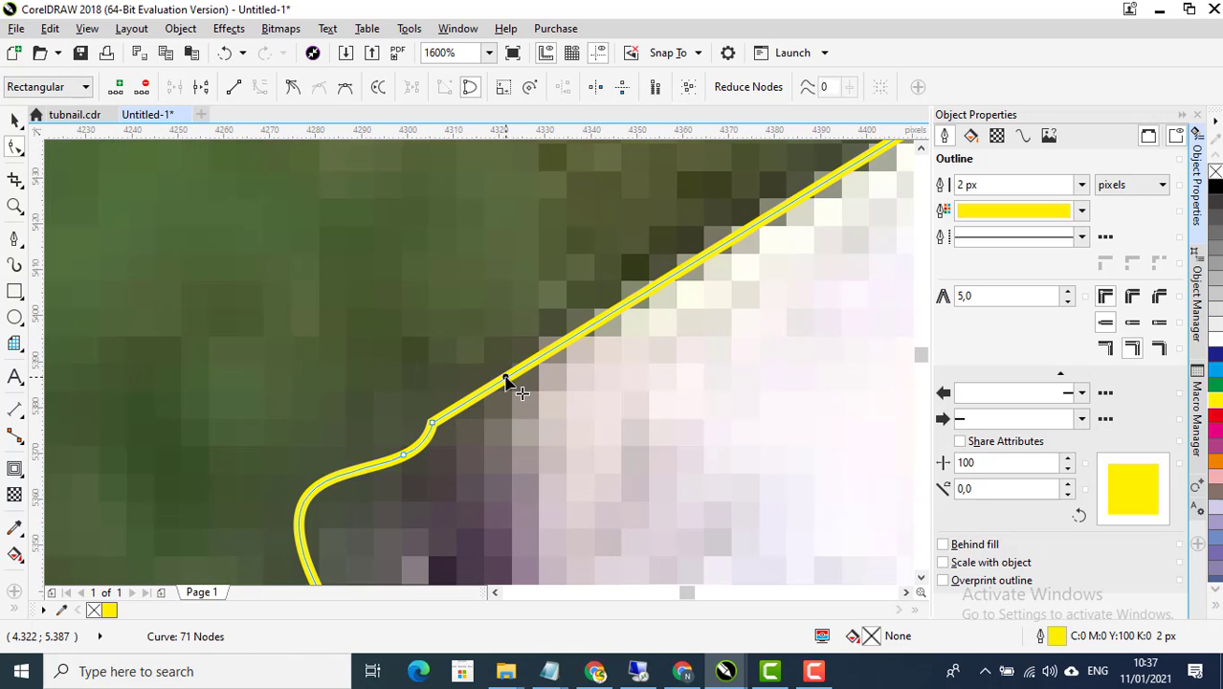
drag(395, 377, 466, 423)
key(Delete)
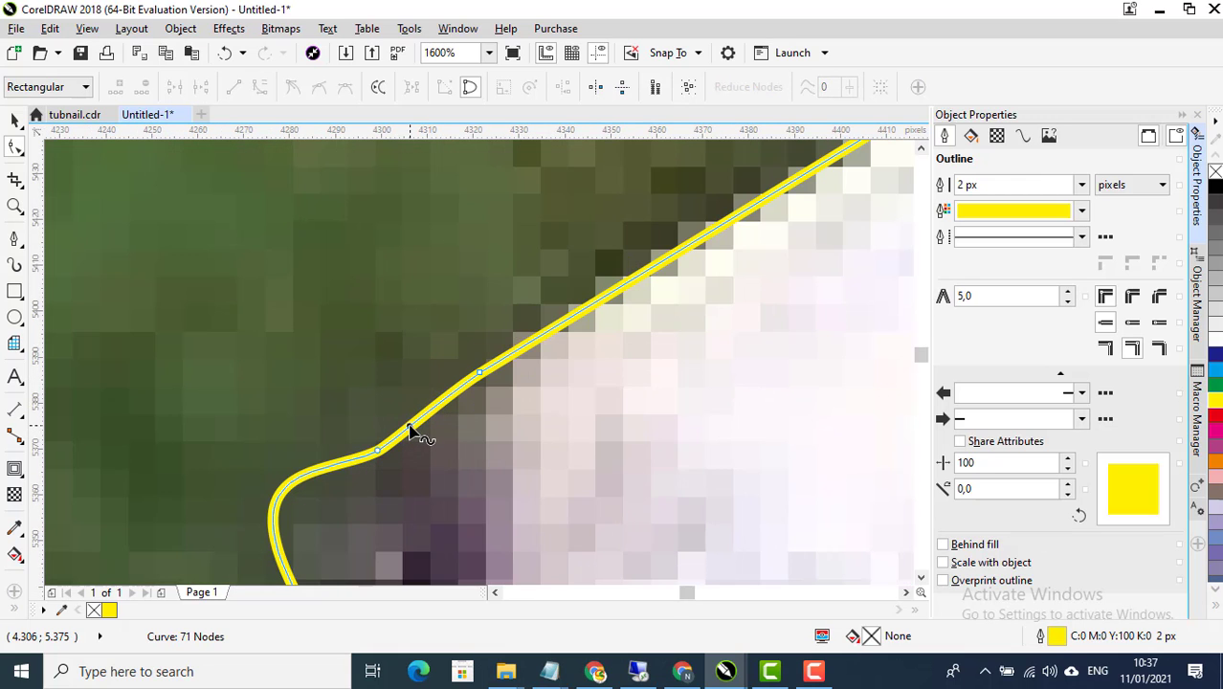
Adjust the curve handle at the node on top of the nose to smooth the transition into the muzzle
right_click(408, 427)
click(448, 473)
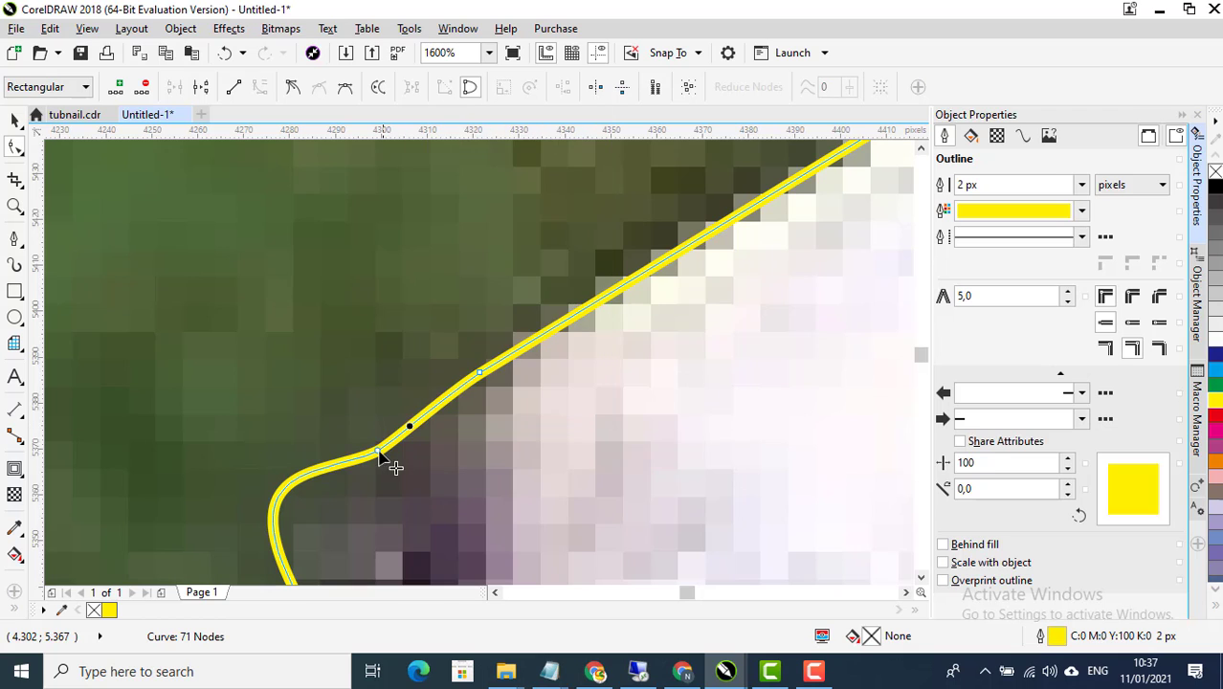
click(380, 454)
drag(393, 446, 428, 441)
scroll(427, 440, down, 2)
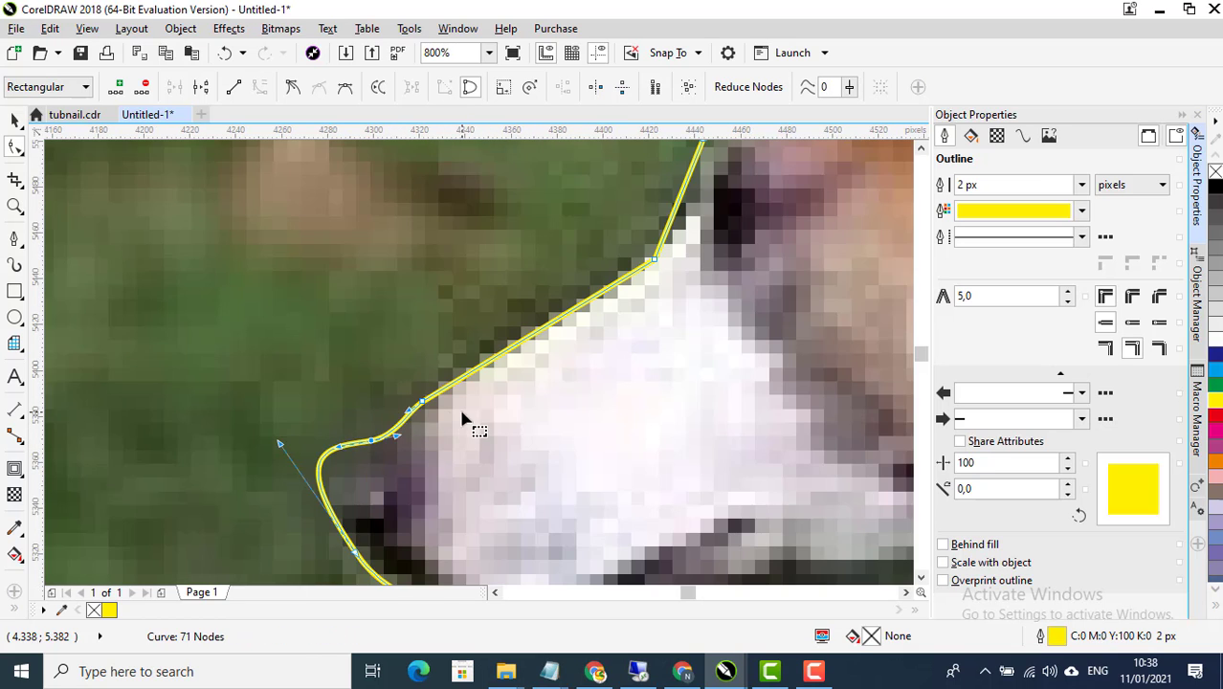
scroll(464, 418, down, 4)
scroll(483, 410, up, 3)
scroll(368, 457, up, 2)
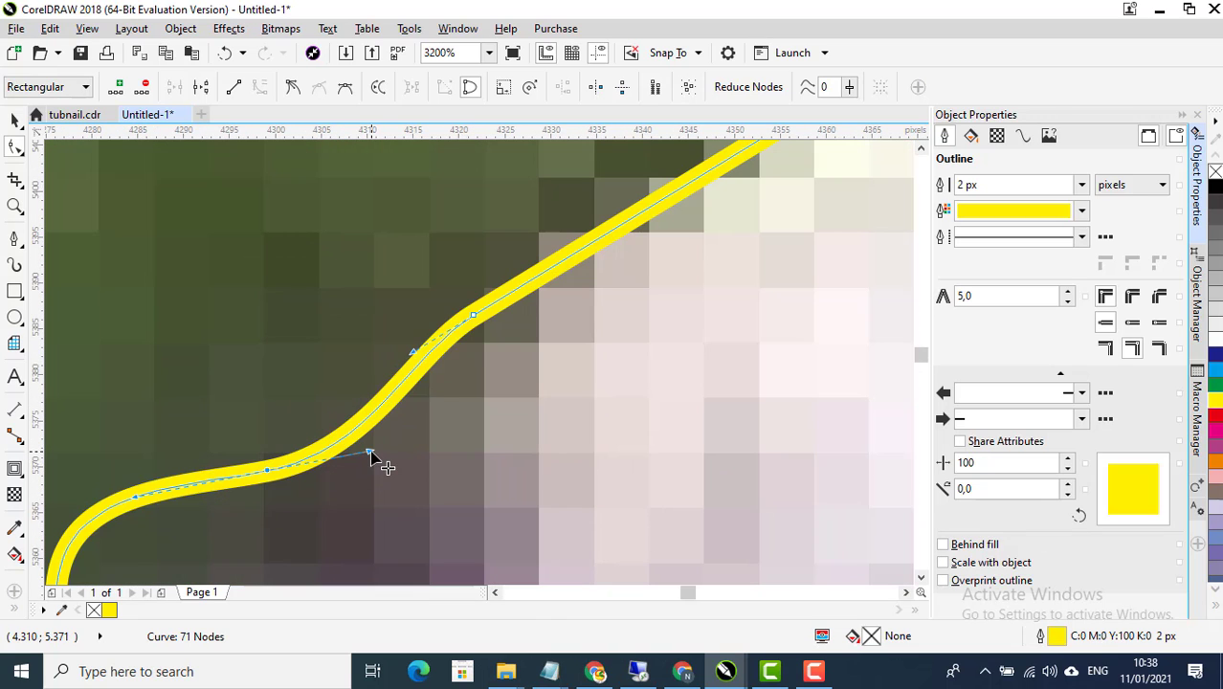
drag(370, 456, 370, 430)
scroll(349, 447, down, 2)
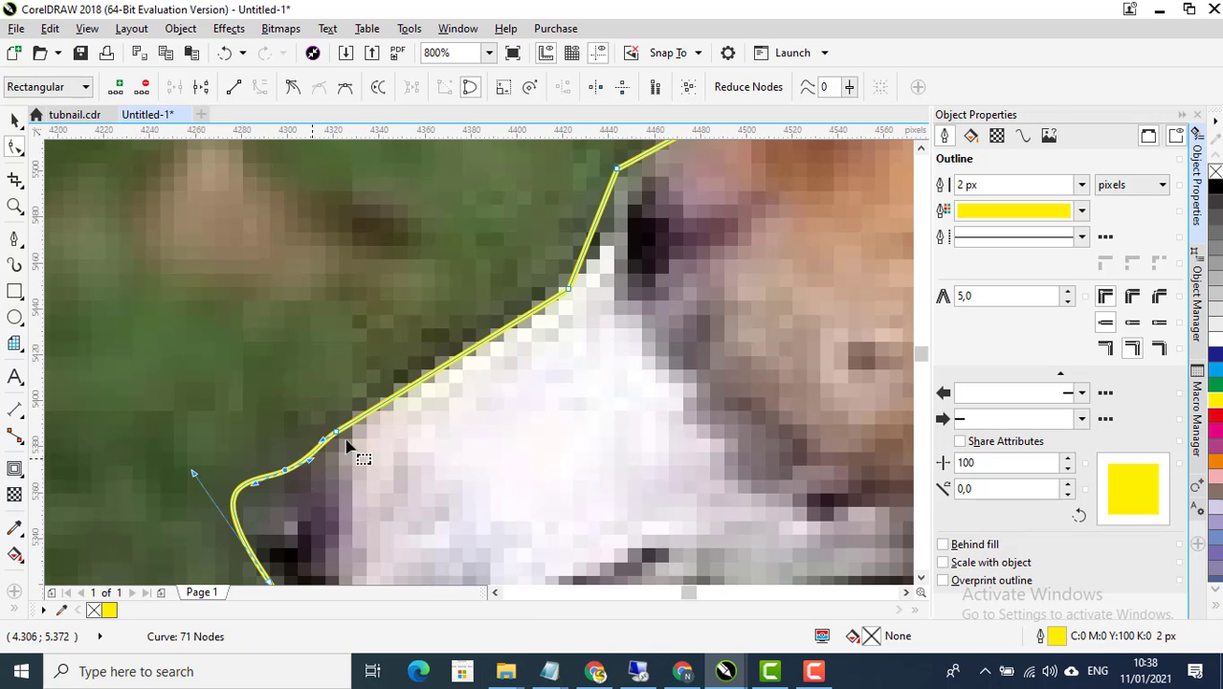
Convert the straight segment along the top of the muzzle to a curve and bend it slightly to follow the fur edge
right_click(464, 355)
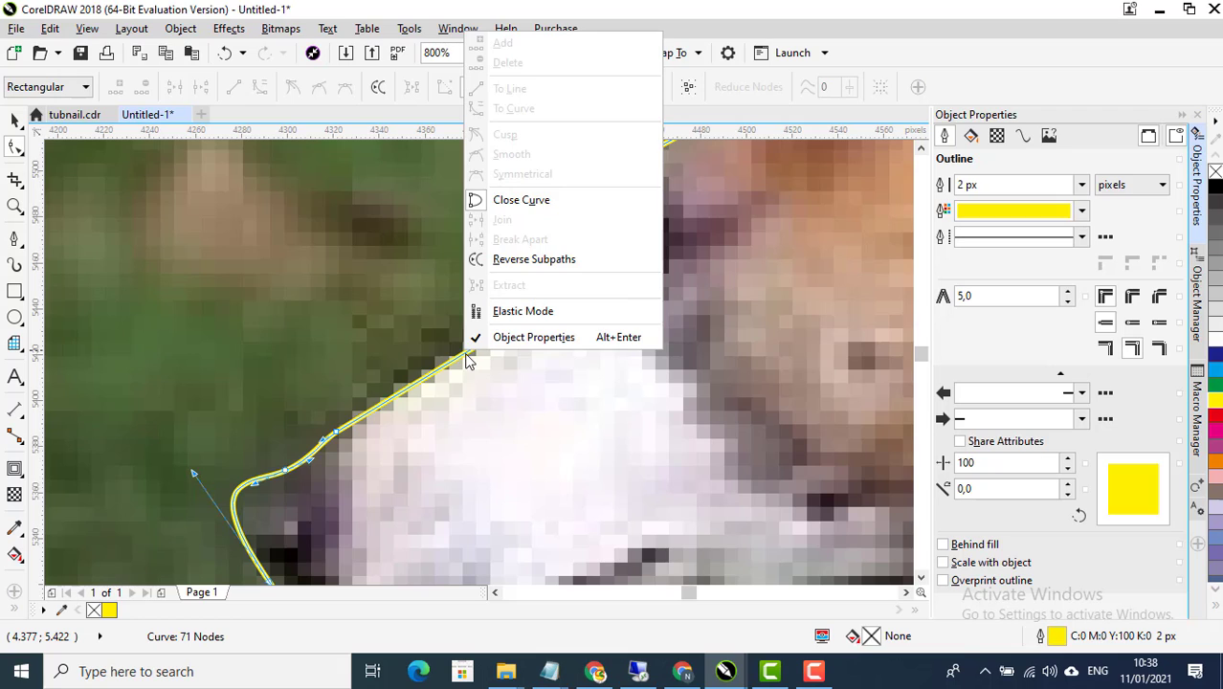
click(466, 359)
right_click(466, 359)
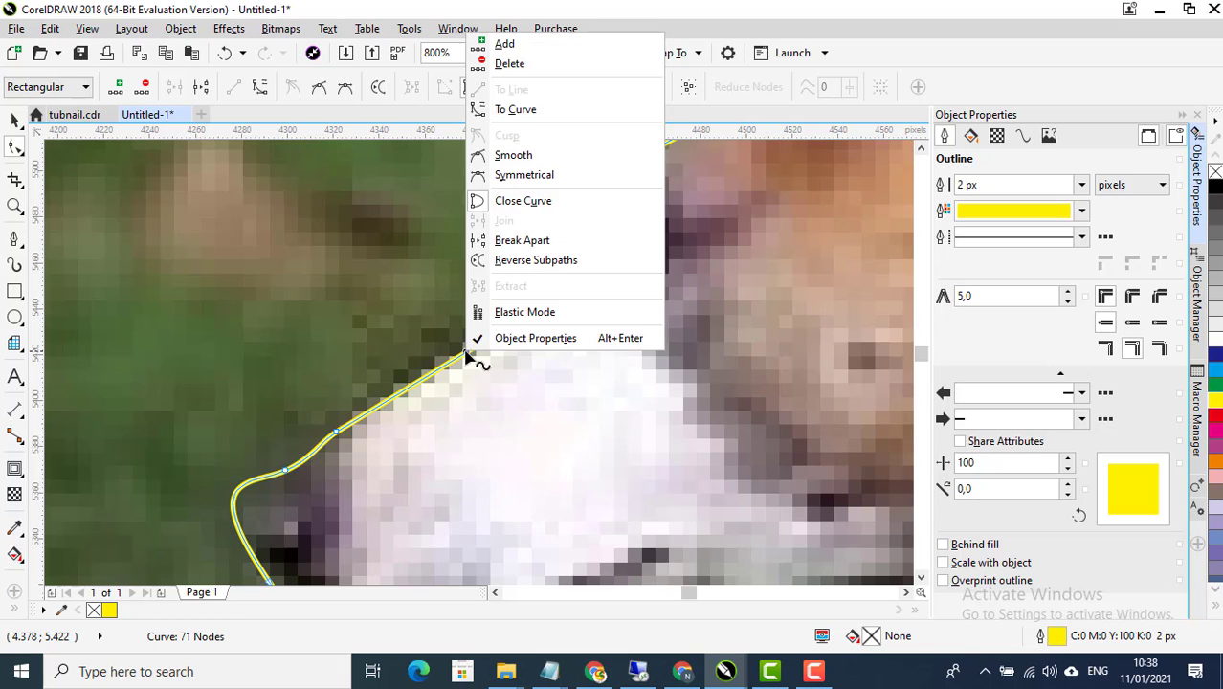
click(527, 109)
drag(491, 337, 499, 363)
scroll(342, 420, down, 2)
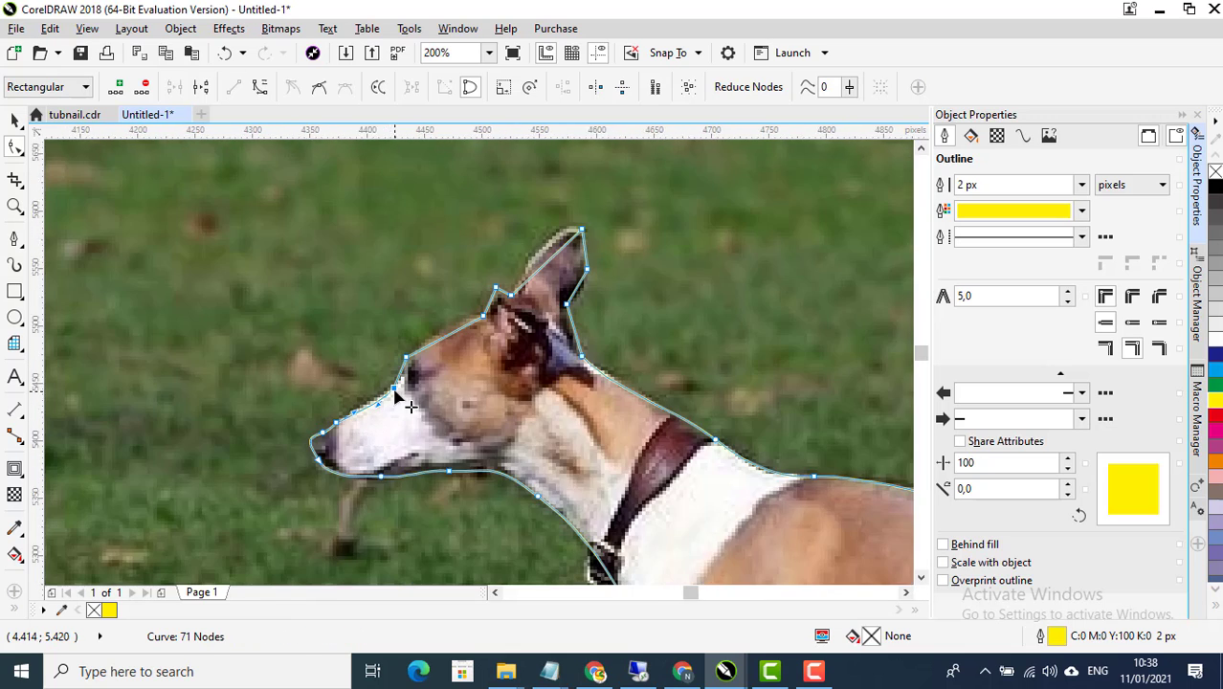
Convert the short straight segment in front of the eye to a curve and bend it inward toward the face
scroll(395, 400, up, 3)
right_click(420, 312)
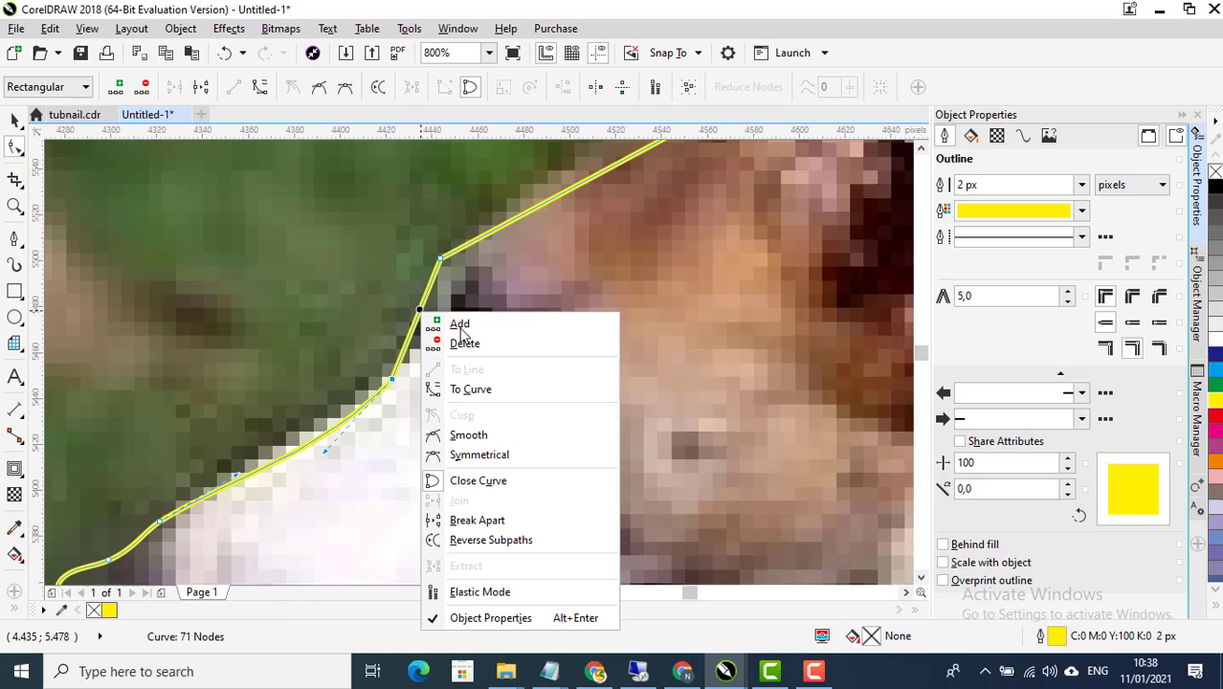
click(472, 388)
drag(420, 308, 436, 322)
scroll(511, 295, down, 3)
scroll(508, 308, up, 3)
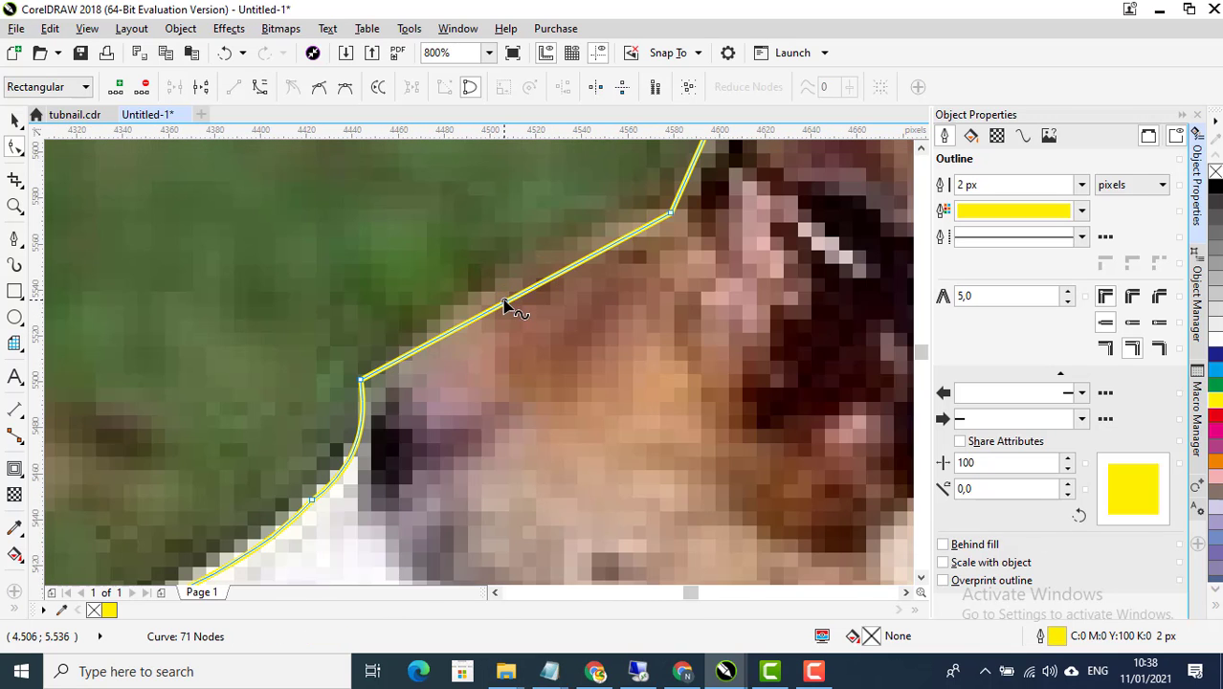
Convert the straight forehead segment to a curve and bow it outward along the top of the head
right_click(504, 304)
click(545, 381)
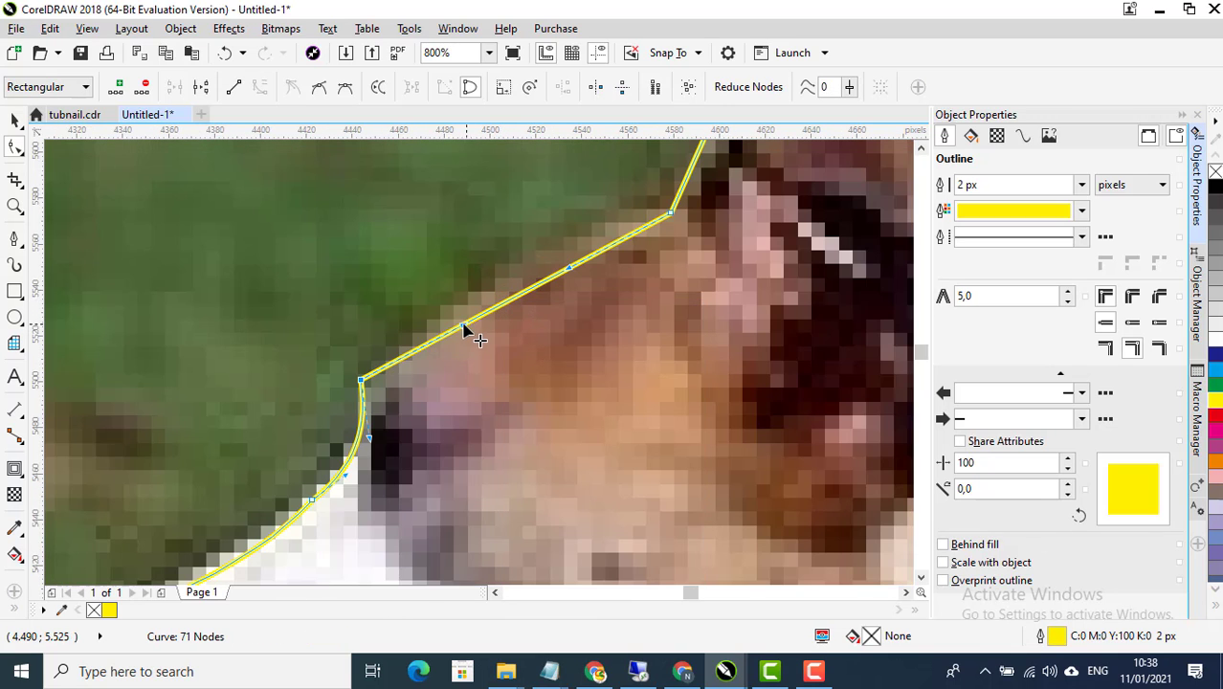
drag(483, 314, 497, 240)
scroll(583, 266, down, 1)
scroll(483, 320, up, 2)
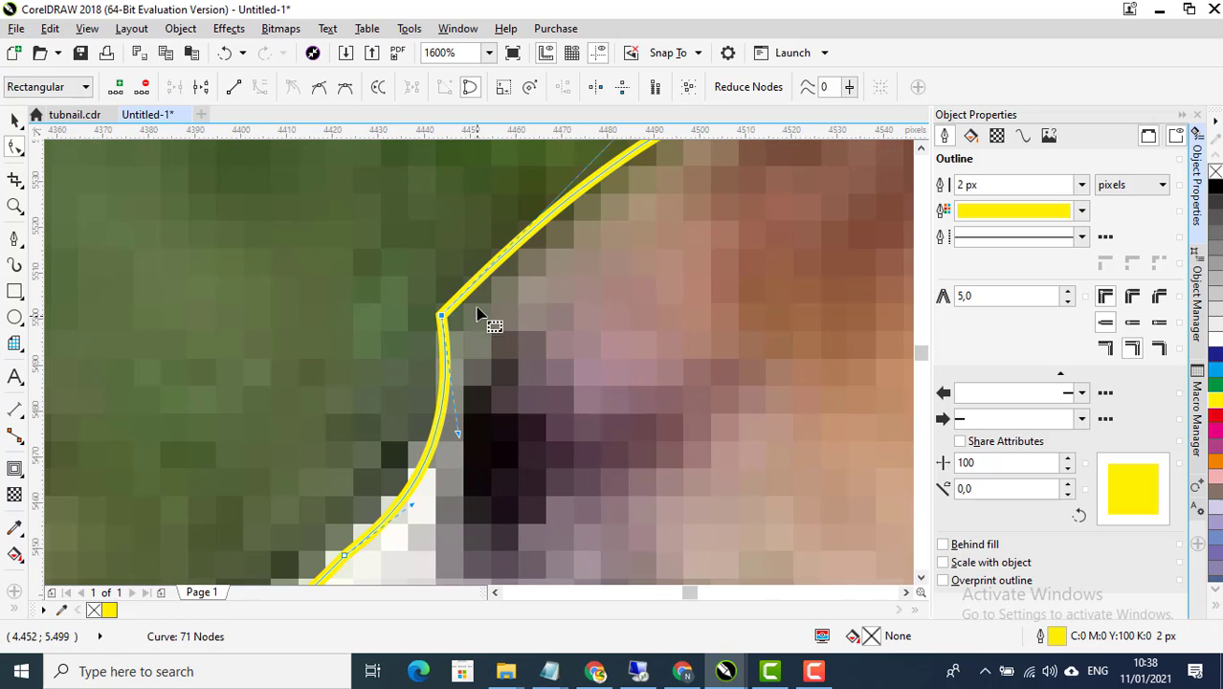
Add a node on the forehead curve just above the brow corner and delete the brow's corner node
click(485, 267)
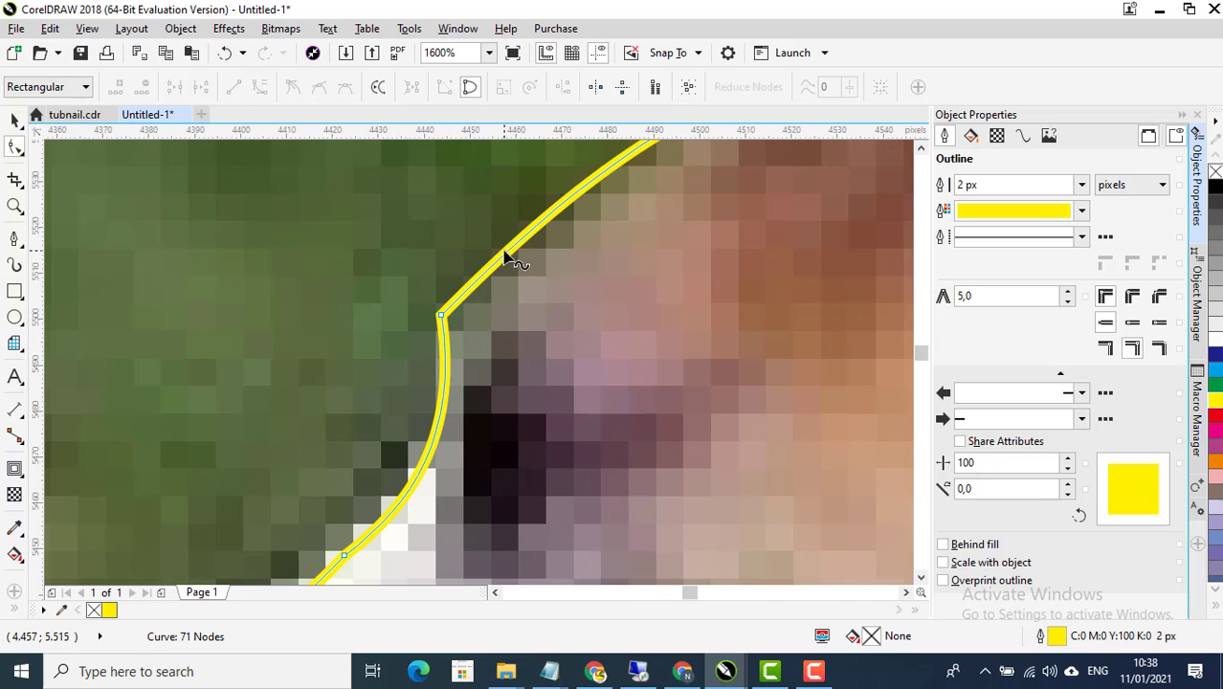
click(506, 254)
key(plus)
drag(342, 270, 510, 380)
key(Delete)
key(Delete)
scroll(526, 401, down, 2)
scroll(450, 467, up, 2)
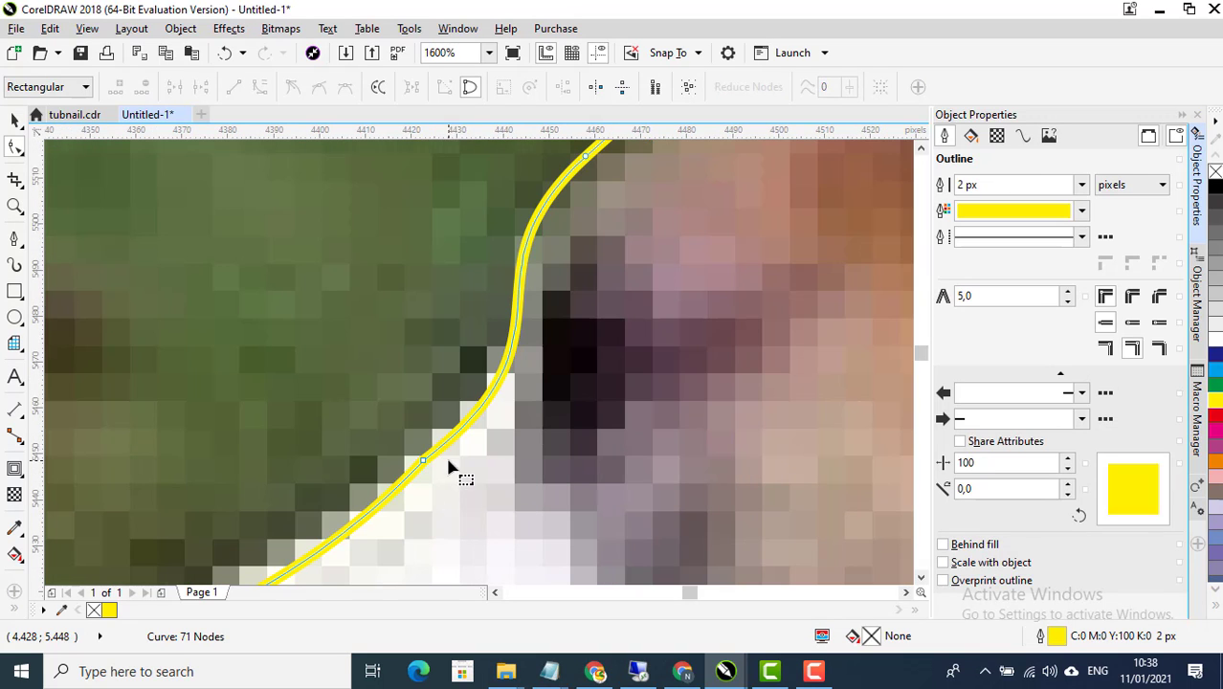
Add a node slightly higher on the curve below the eye and delete the old node where the muzzle begins
double_click(456, 439)
drag(299, 434, 429, 535)
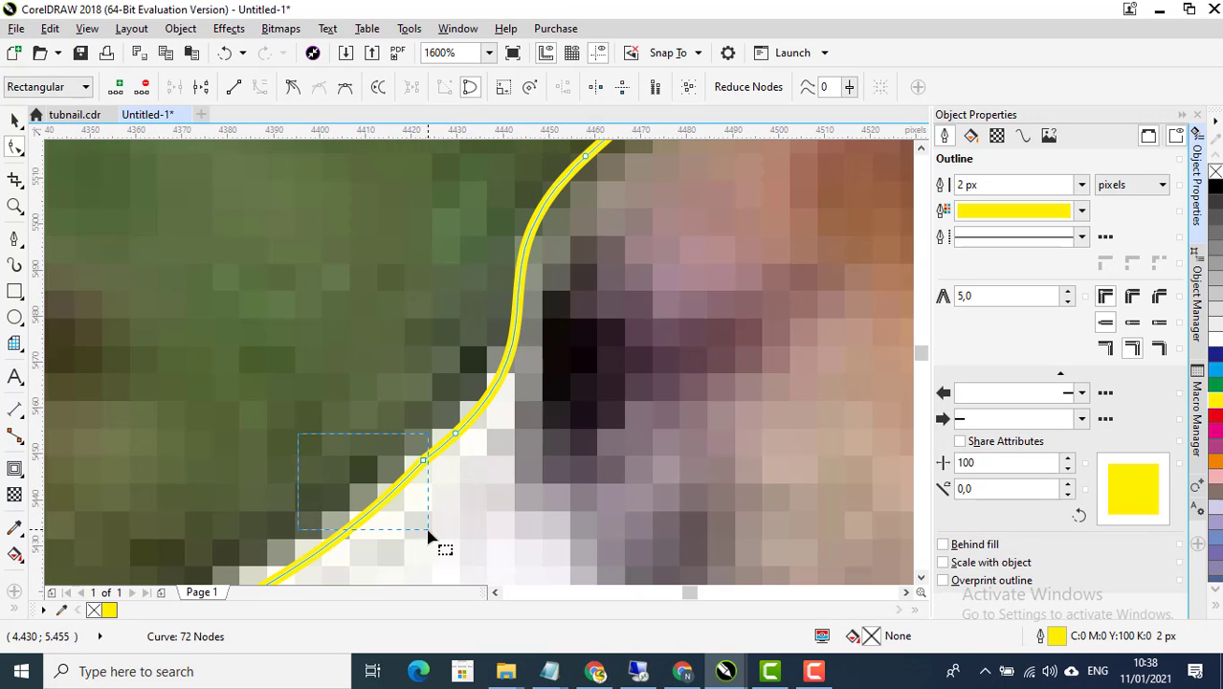
key(Delete)
scroll(450, 412, down, 4)
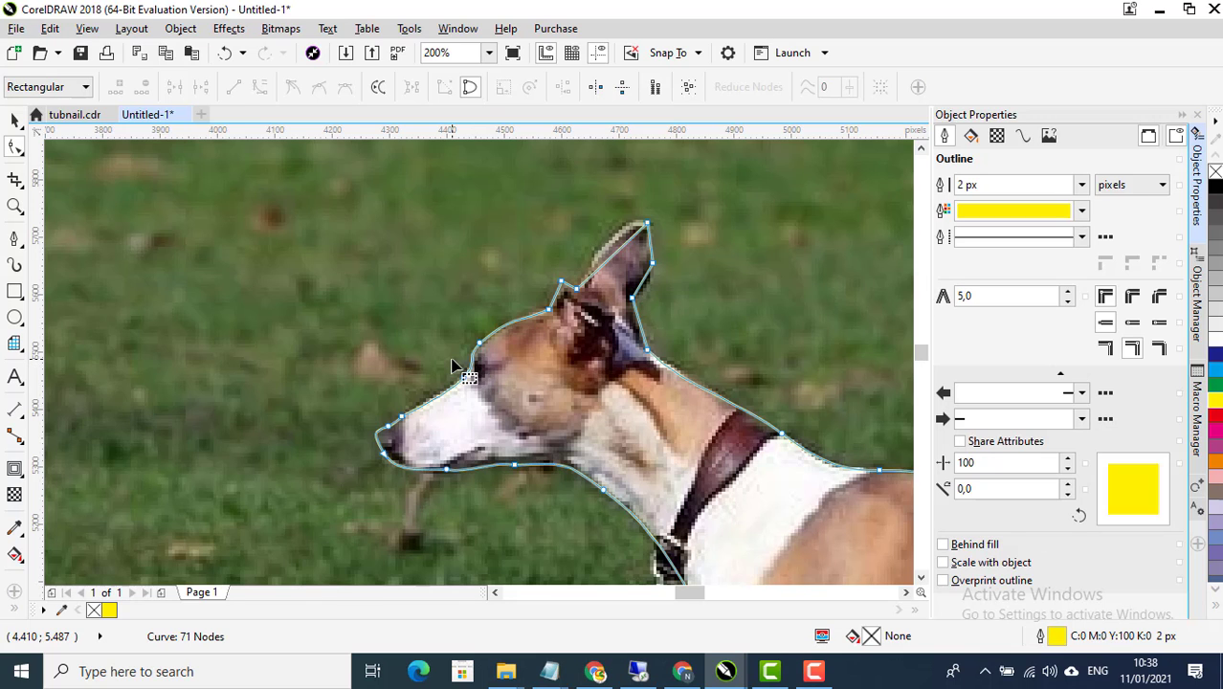
Convert the straight front edge of the upright ear to a curve and bow it outward to the ear's pale rim
scroll(436, 367, down, 1)
scroll(533, 299, up, 2)
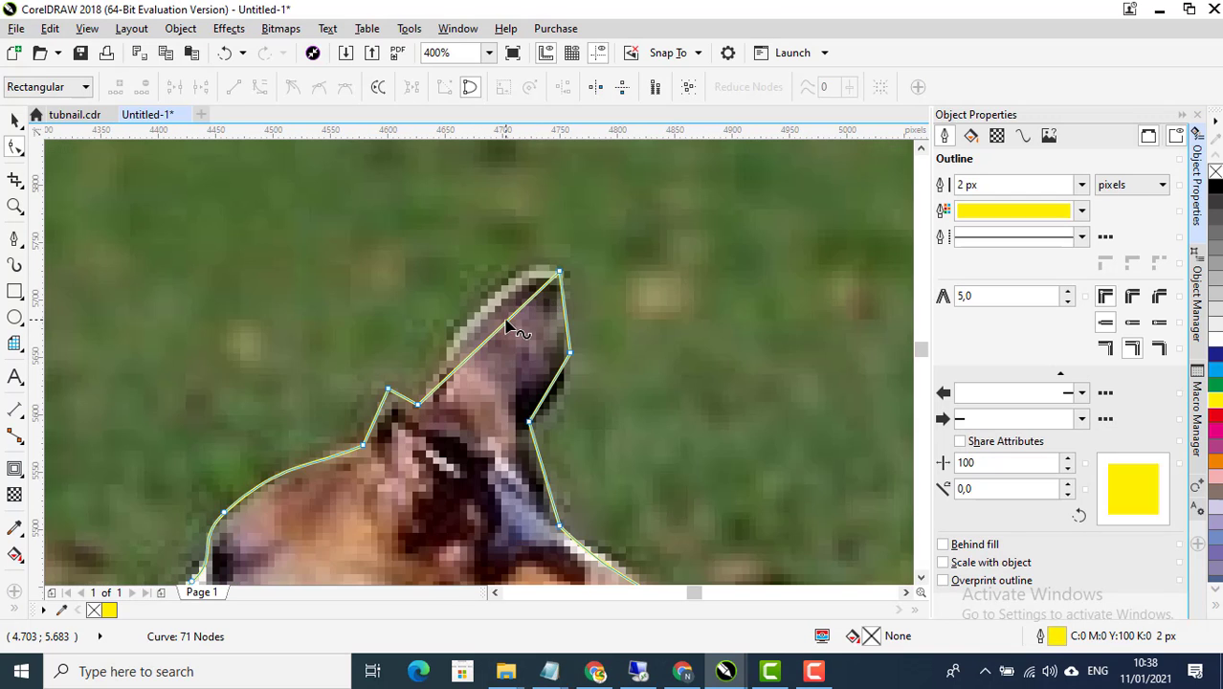
right_click(506, 323)
click(548, 397)
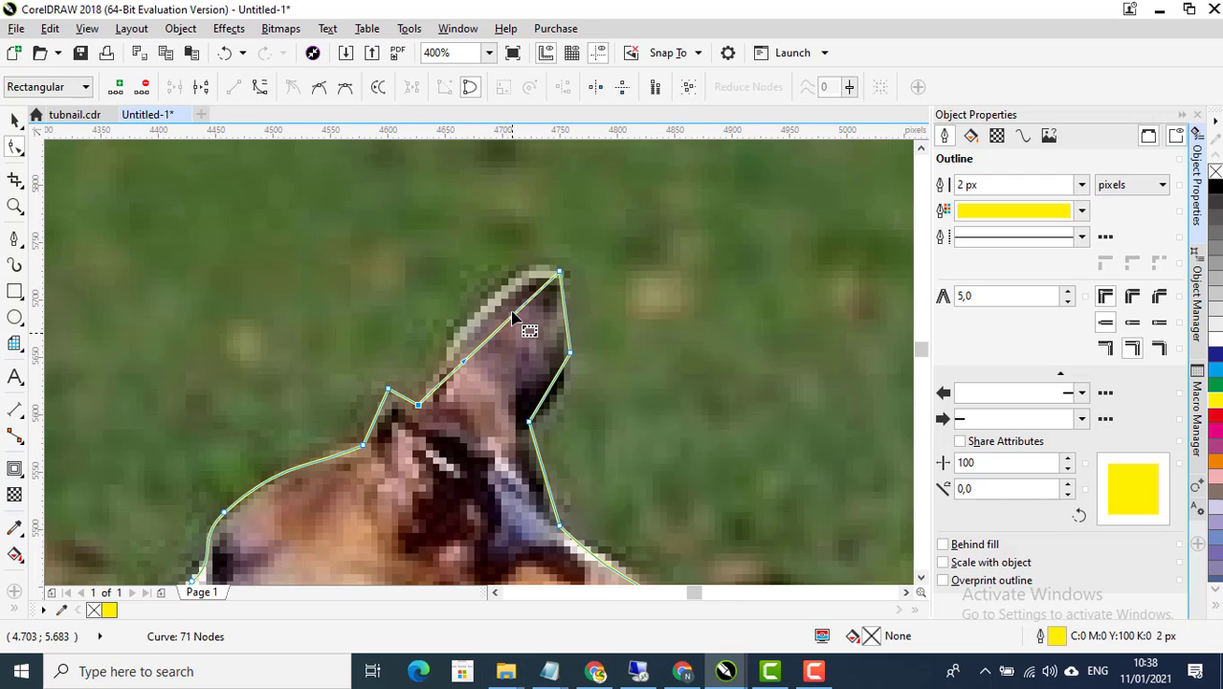
scroll(513, 316, up, 1)
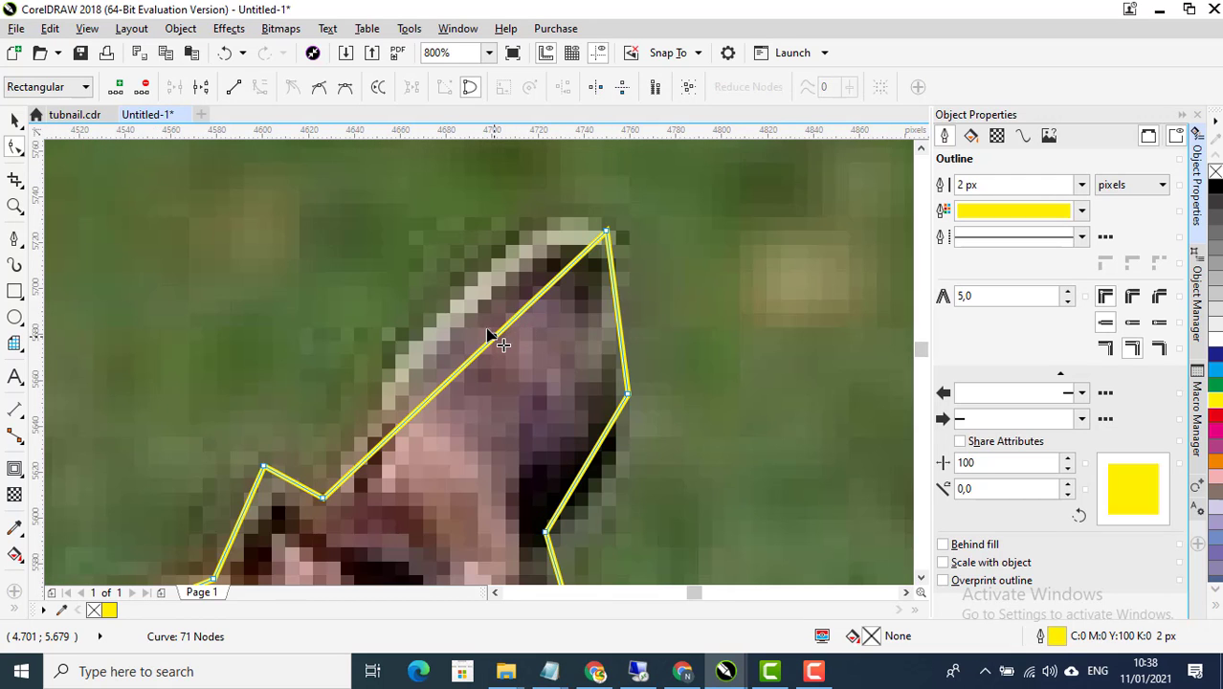
drag(492, 335, 468, 295)
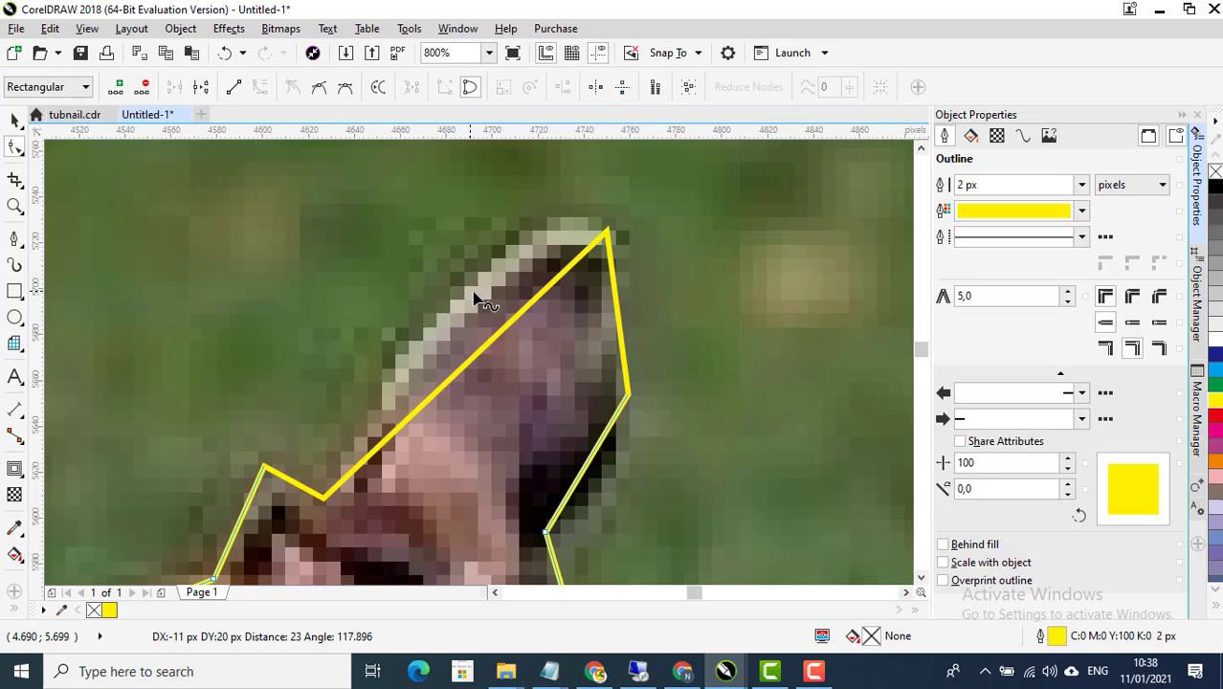
Convert the upper rear edge of the upright ear to a curve and bow it slightly outward
right_click(615, 305)
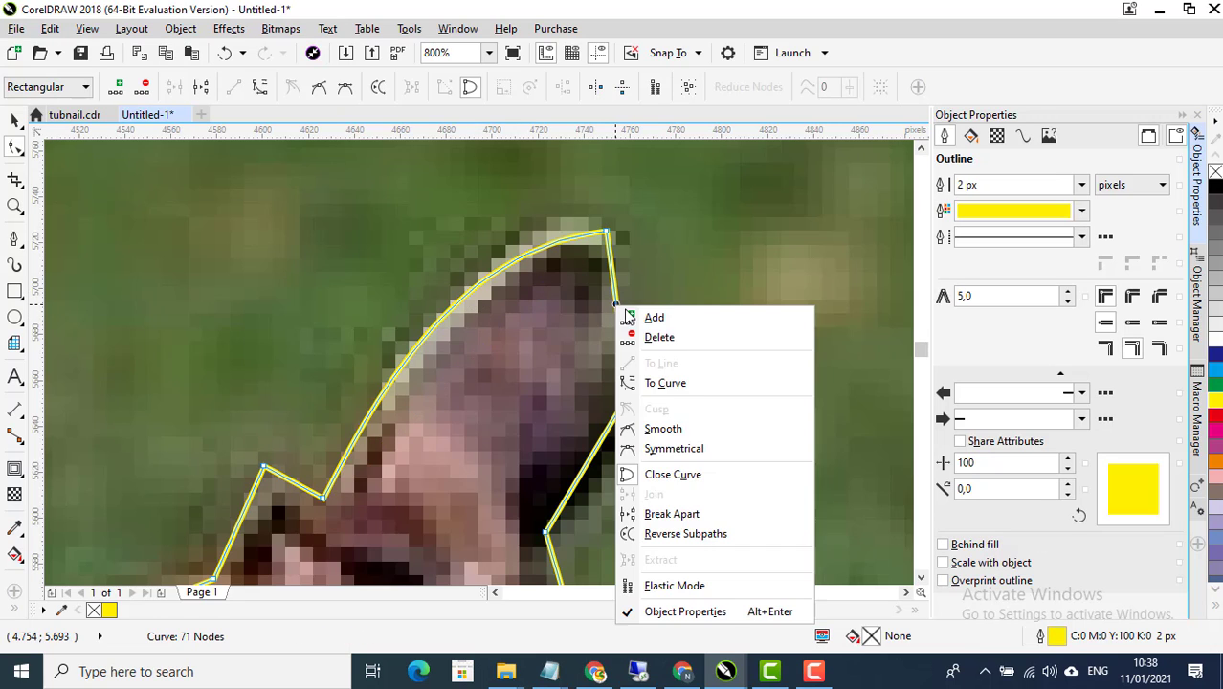
click(660, 382)
drag(617, 313, 624, 320)
scroll(581, 317, down, 1)
scroll(597, 389, up, 1)
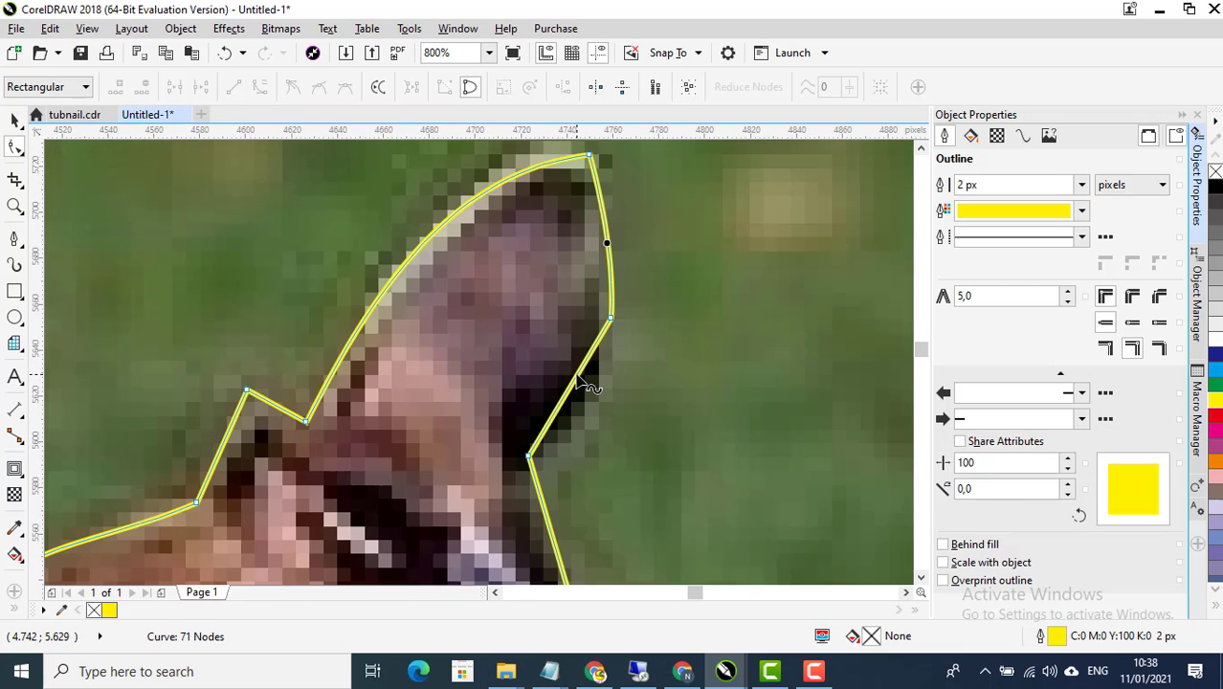
Convert the ear's lower rear edge to a curve bowed outward, and replace the corner node above it with one higher on the rear edge
right_click(578, 383)
click(642, 130)
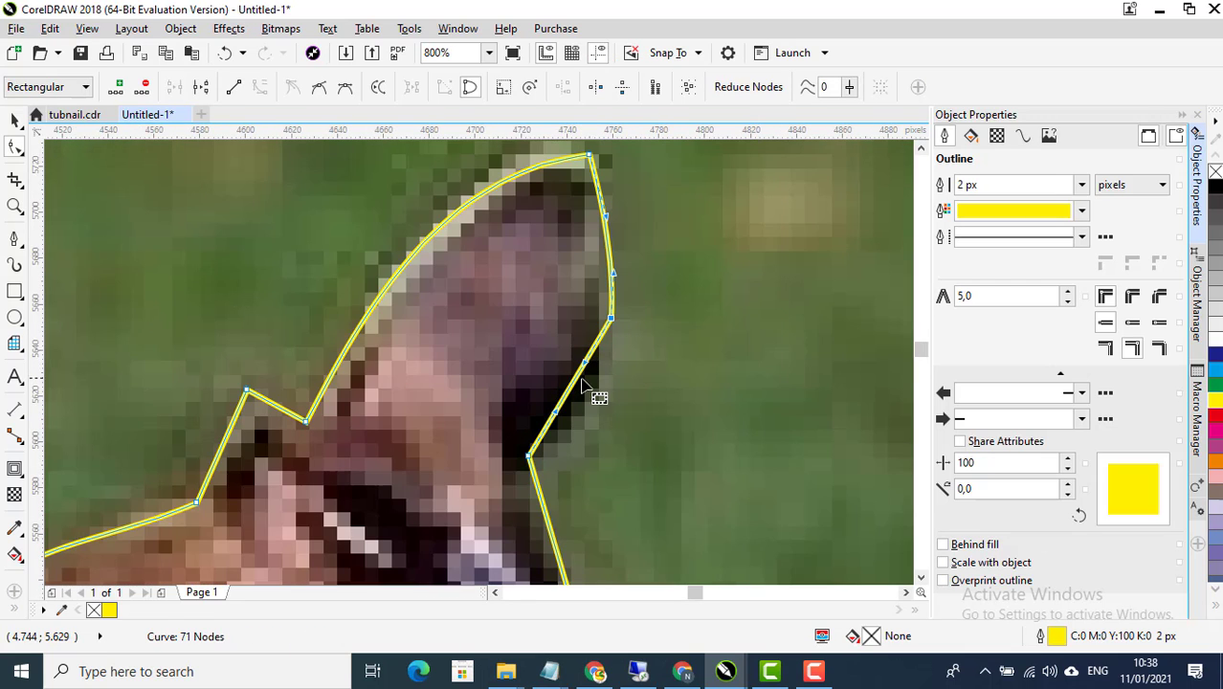
drag(577, 384, 583, 398)
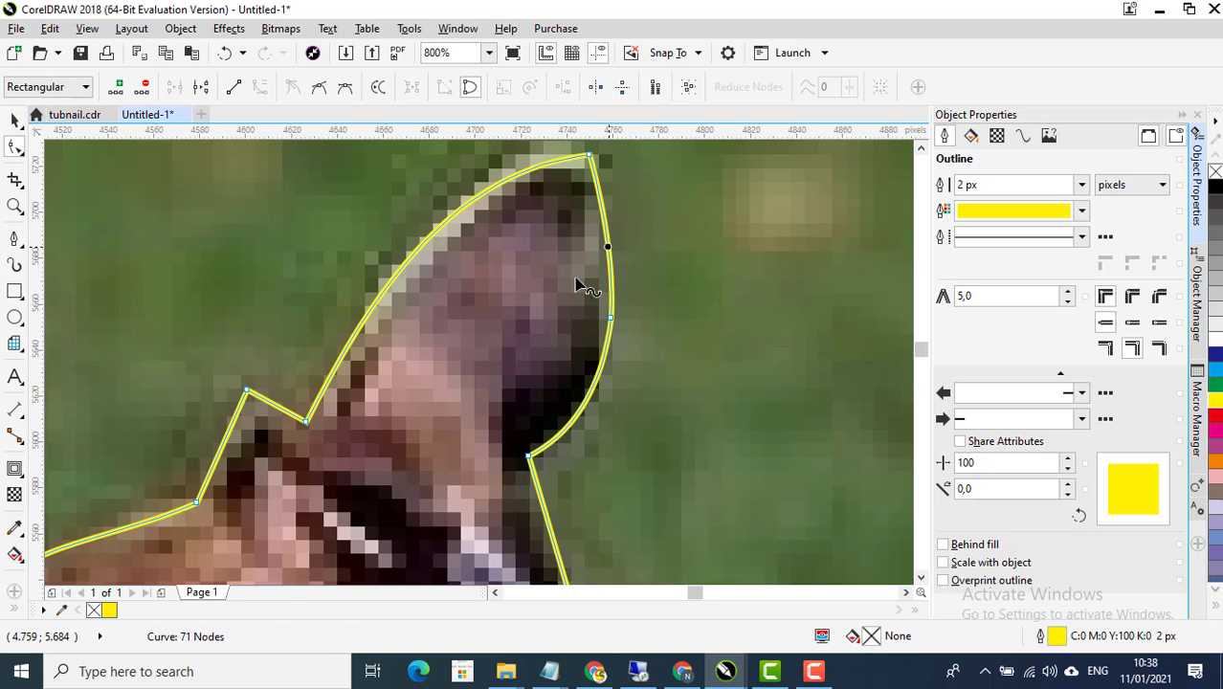
drag(652, 373, 651, 364)
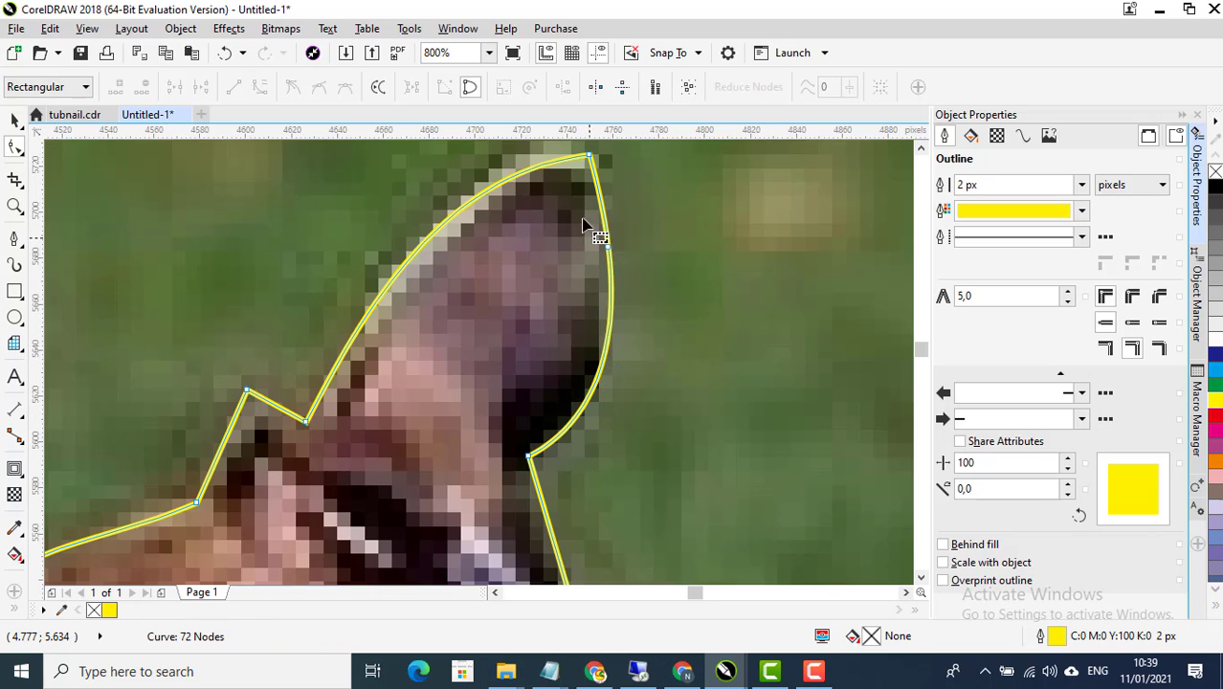
Convert the straight segment between the ear's base and the back of the neck to a curve and bend it to the head's contour
scroll(592, 232, down, 2)
scroll(593, 294, up, 2)
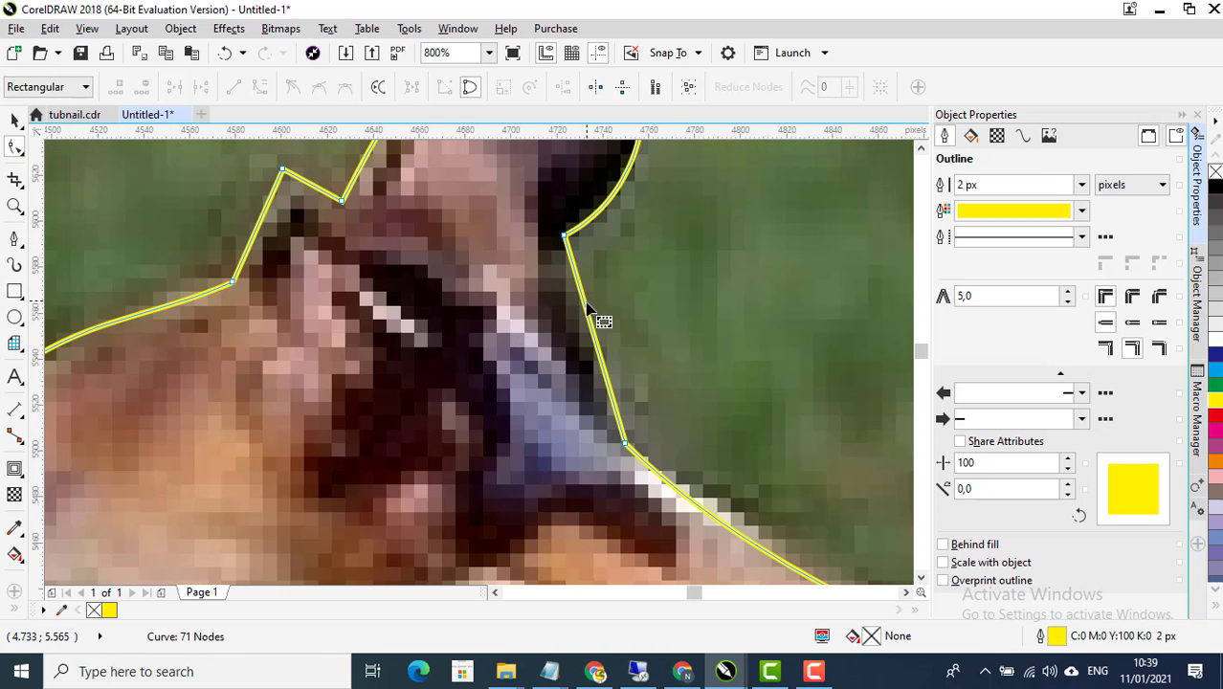
right_click(586, 315)
click(609, 387)
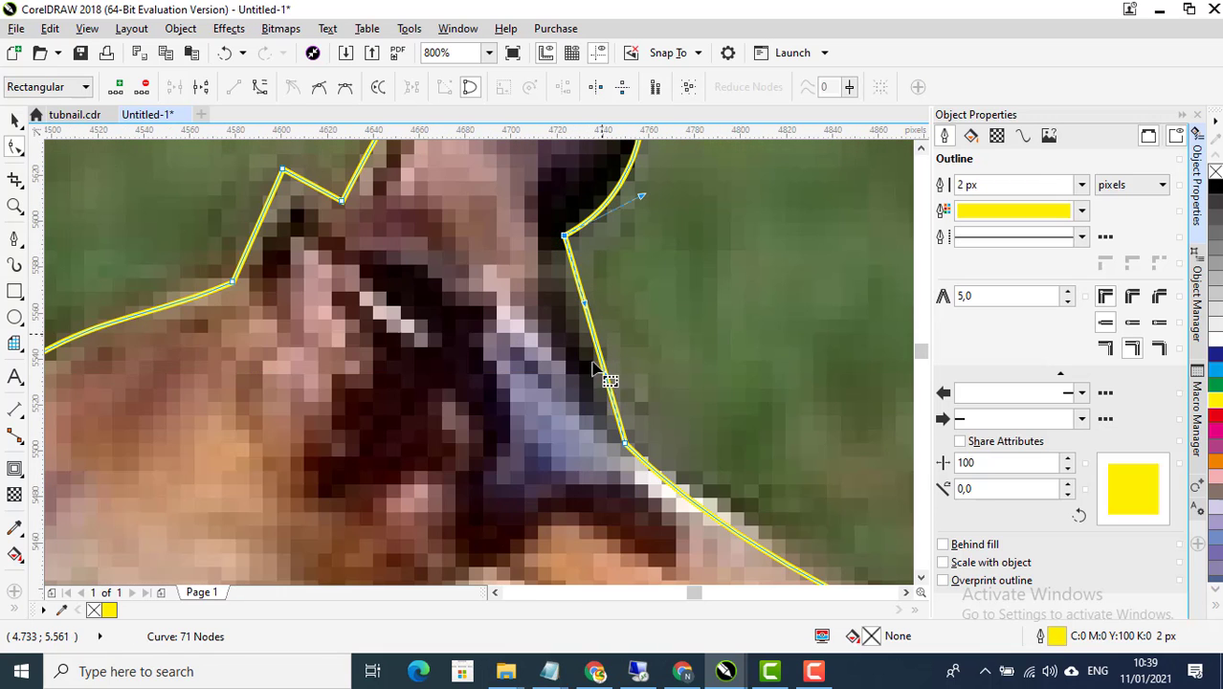
drag(598, 375, 603, 332)
scroll(603, 333, down, 2)
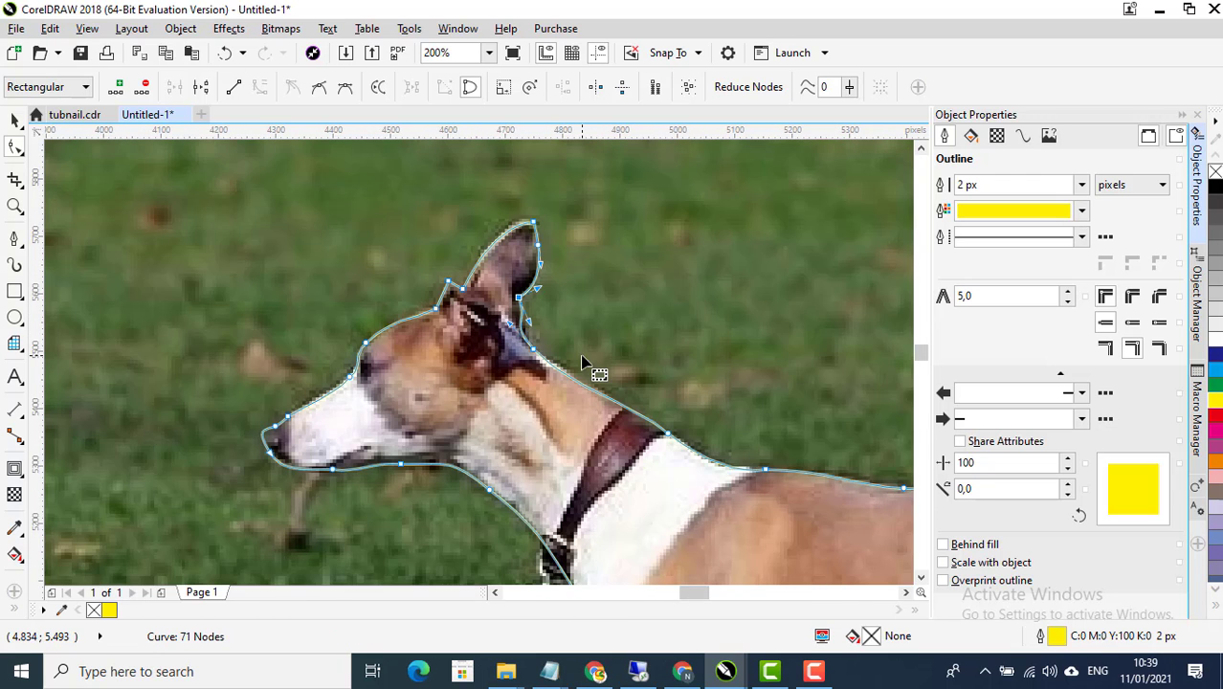
Convert the front edge of the small pointed bump before the upright ear to a curve and bow it outward
scroll(586, 363, up, 1)
scroll(459, 330, down, 1)
scroll(459, 301, up, 2)
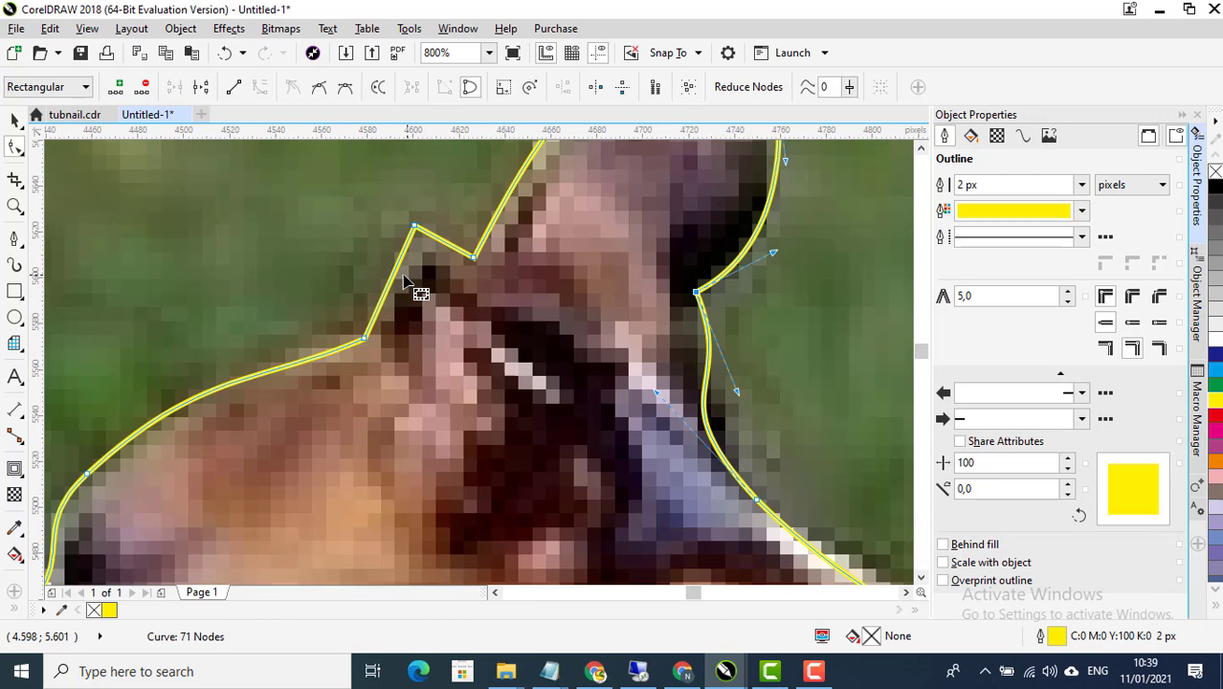
right_click(397, 275)
click(480, 352)
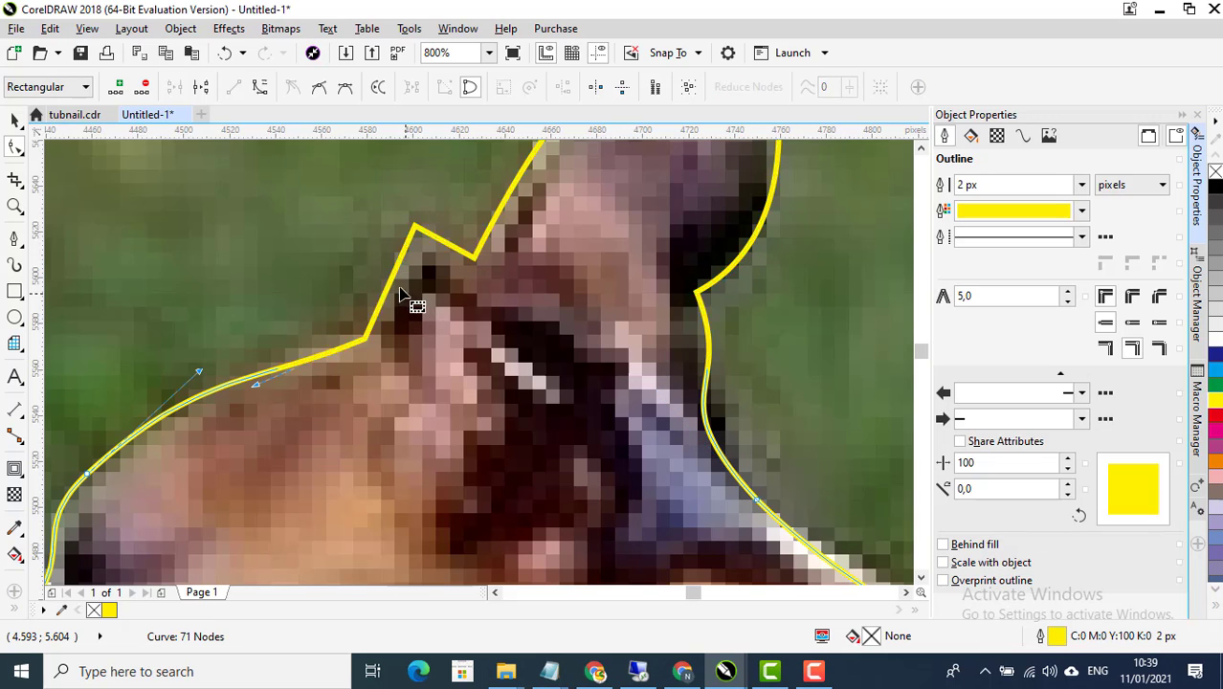
drag(392, 277, 378, 277)
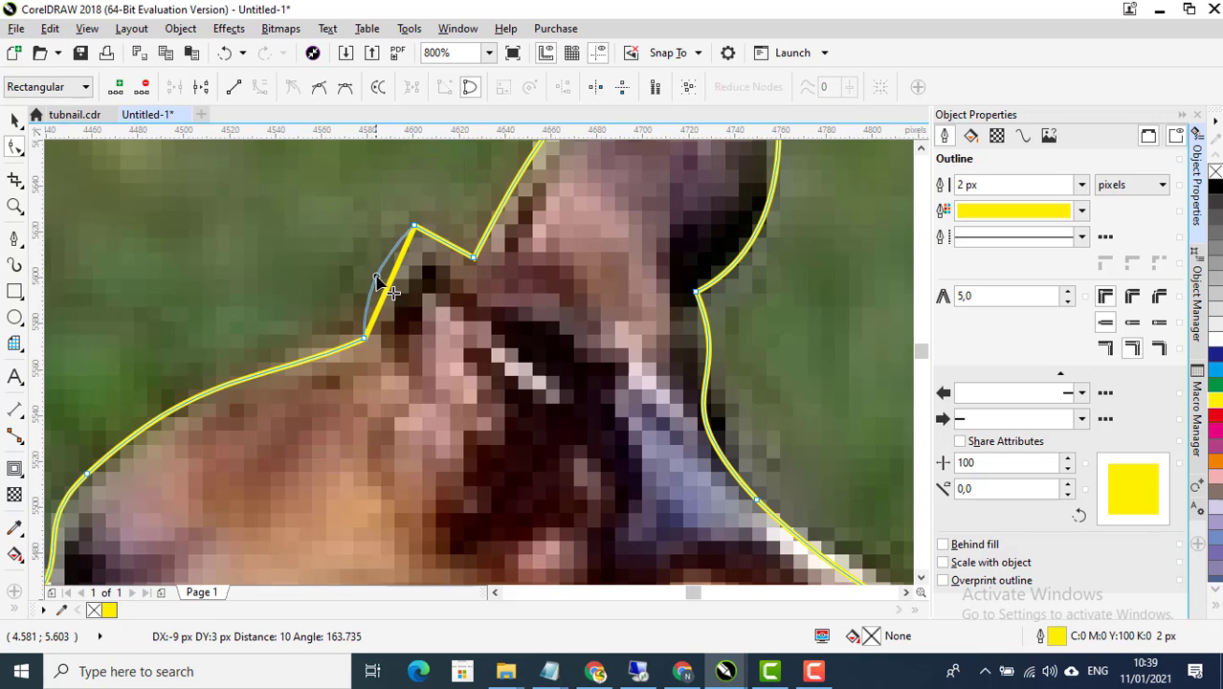
Convert the short top segment between the small bump and the upright ear to a curve and bend it slightly
right_click(443, 247)
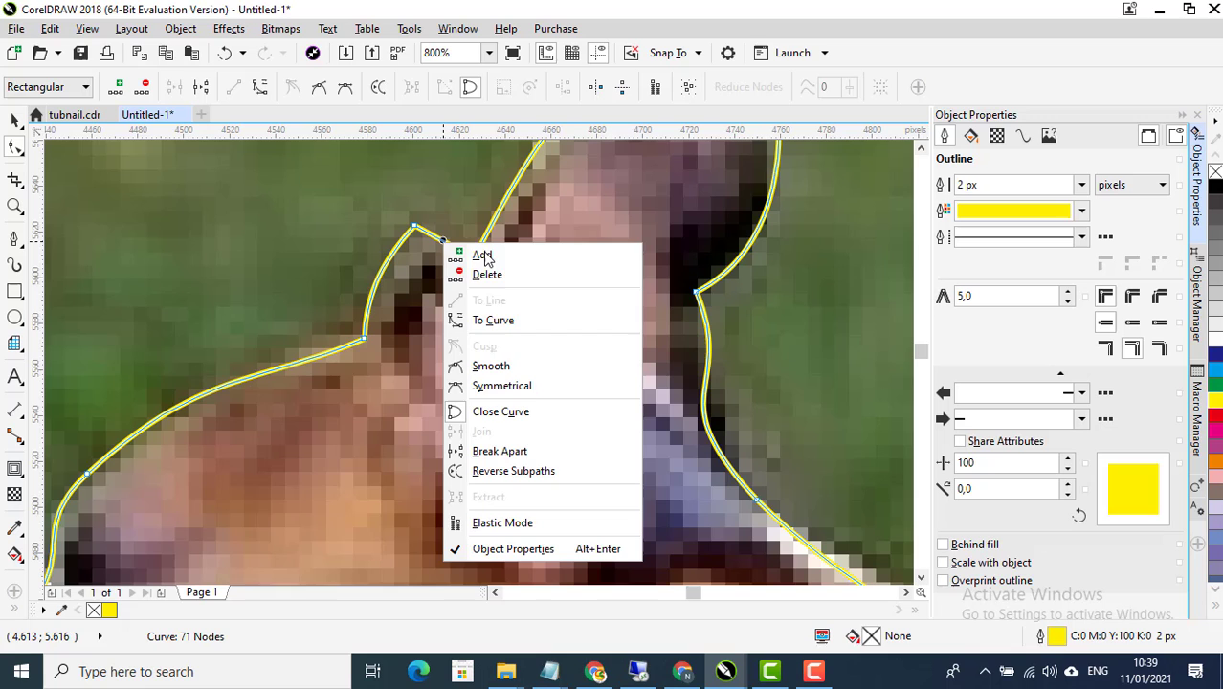
click(536, 325)
scroll(443, 244, up, 1)
drag(449, 254, 455, 249)
scroll(456, 249, down, 5)
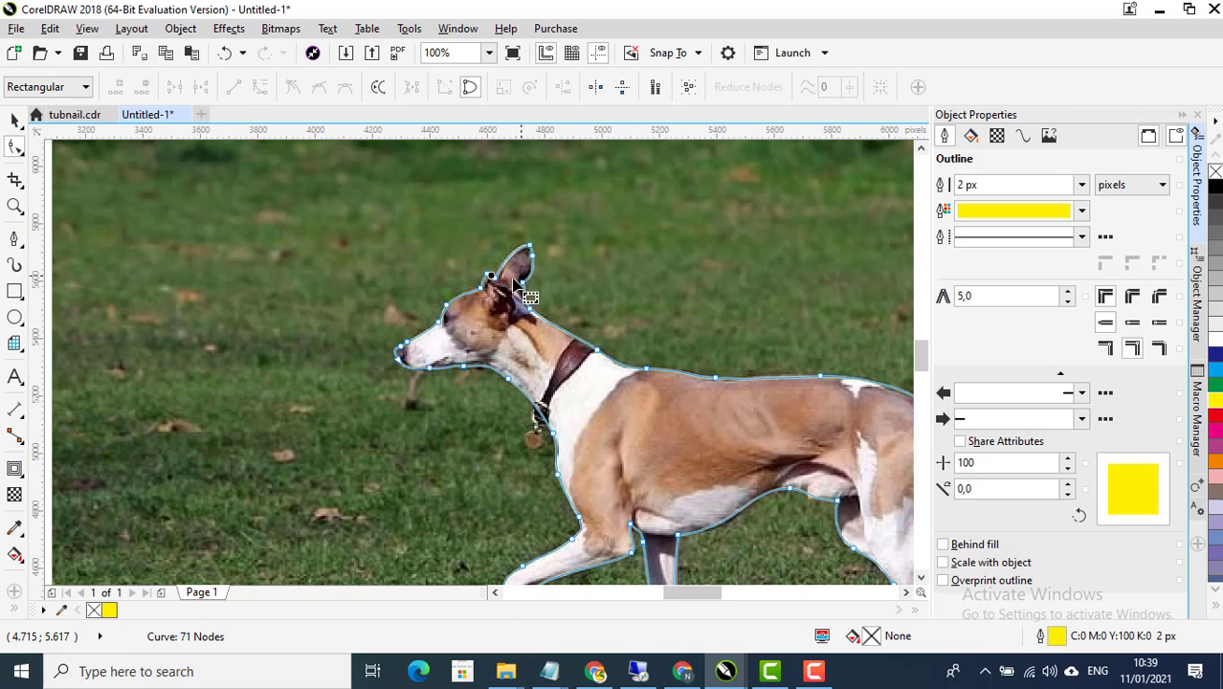
Place a copy of the traced dog outline beside the photo, just past its rear edge
click(15, 119)
scroll(359, 294, down, 2)
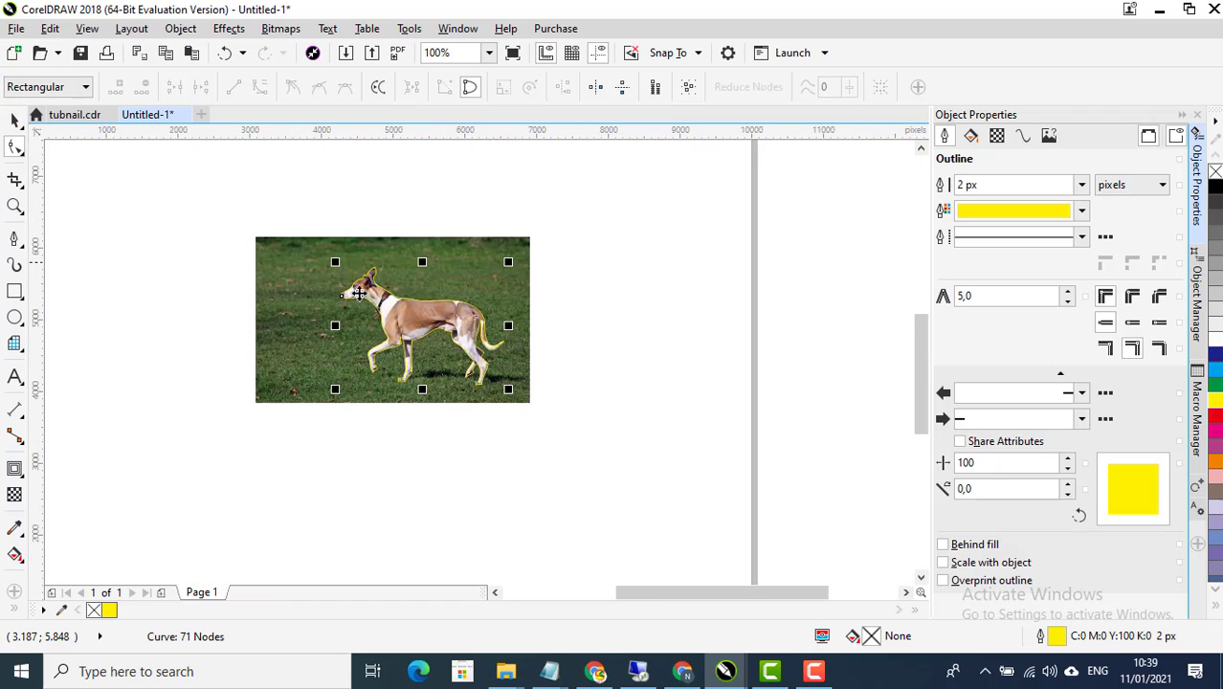
click(621, 314)
click(453, 330)
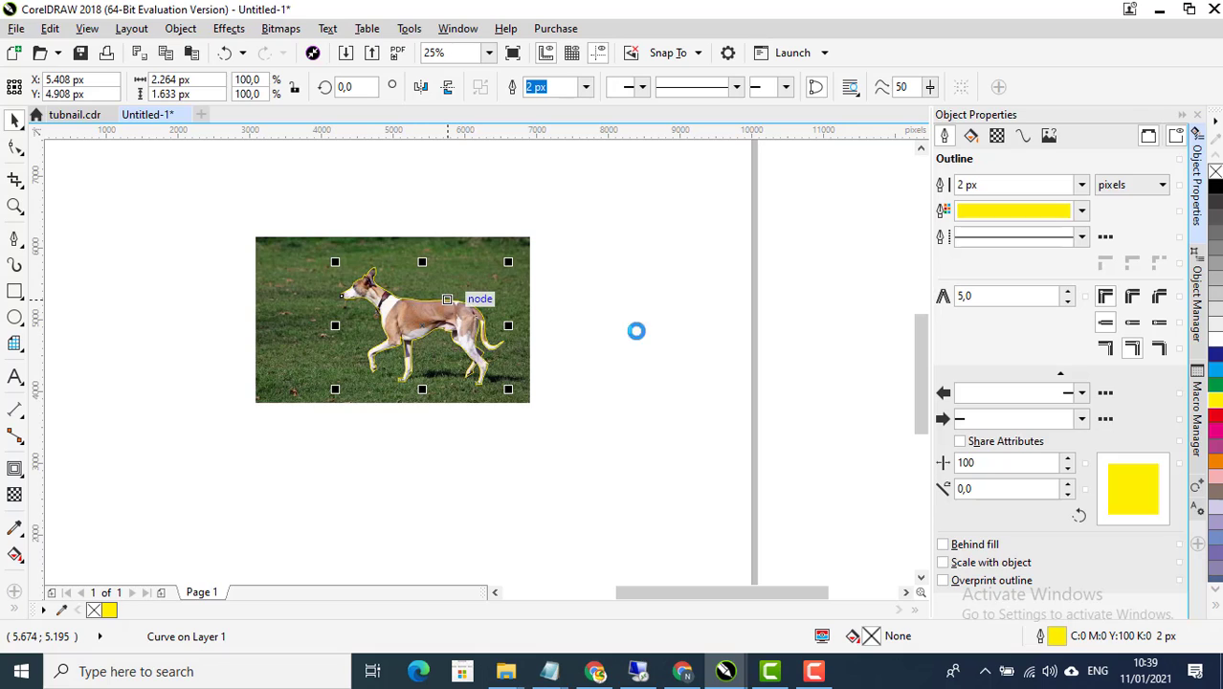
click(655, 333)
drag(666, 335, 667, 342)
Fill the copied dog shape with black and remove its outline
click(1214, 188)
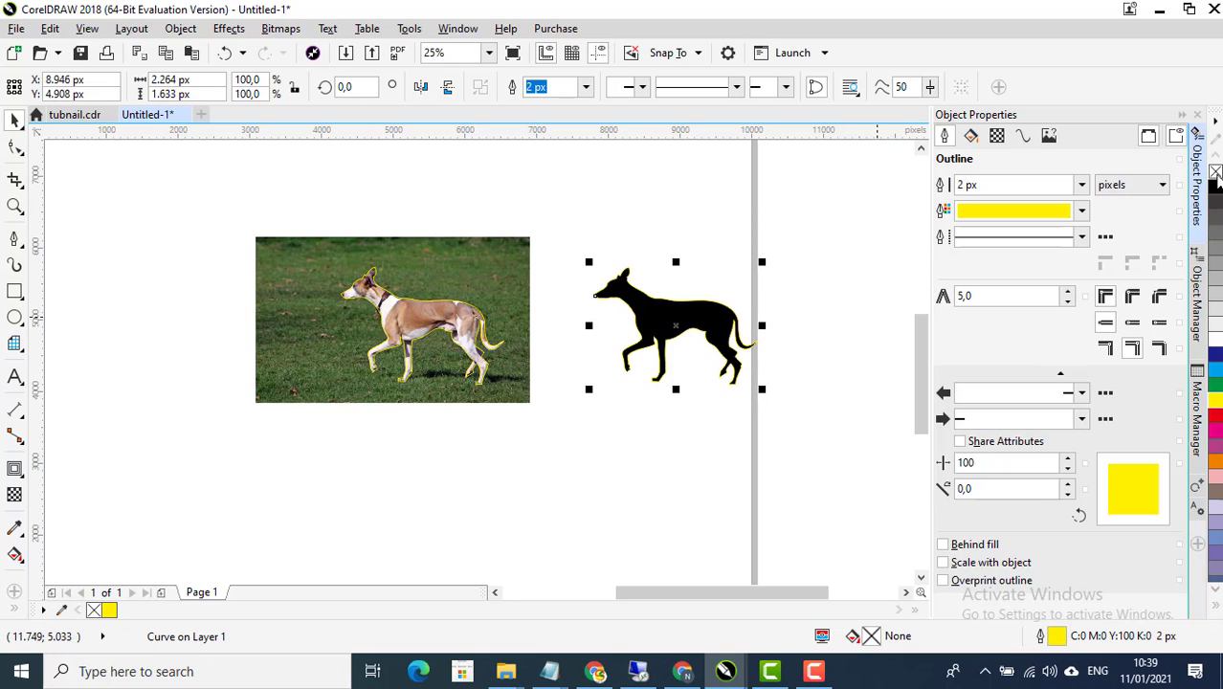
right_click(1214, 173)
click(847, 304)
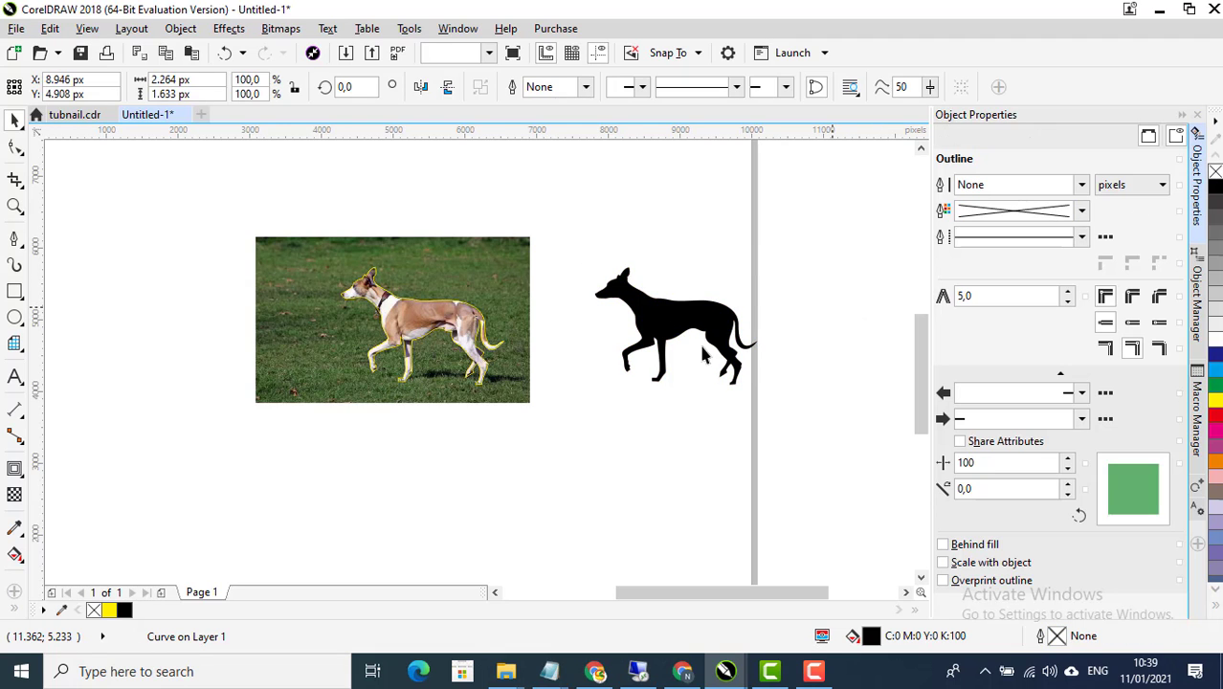
Round the angular corners of the silhouette's raised front paw using the Smooth tool with a 100 px nib
scroll(699, 347, up, 2)
scroll(362, 344, down, 1)
scroll(406, 278, up, 1)
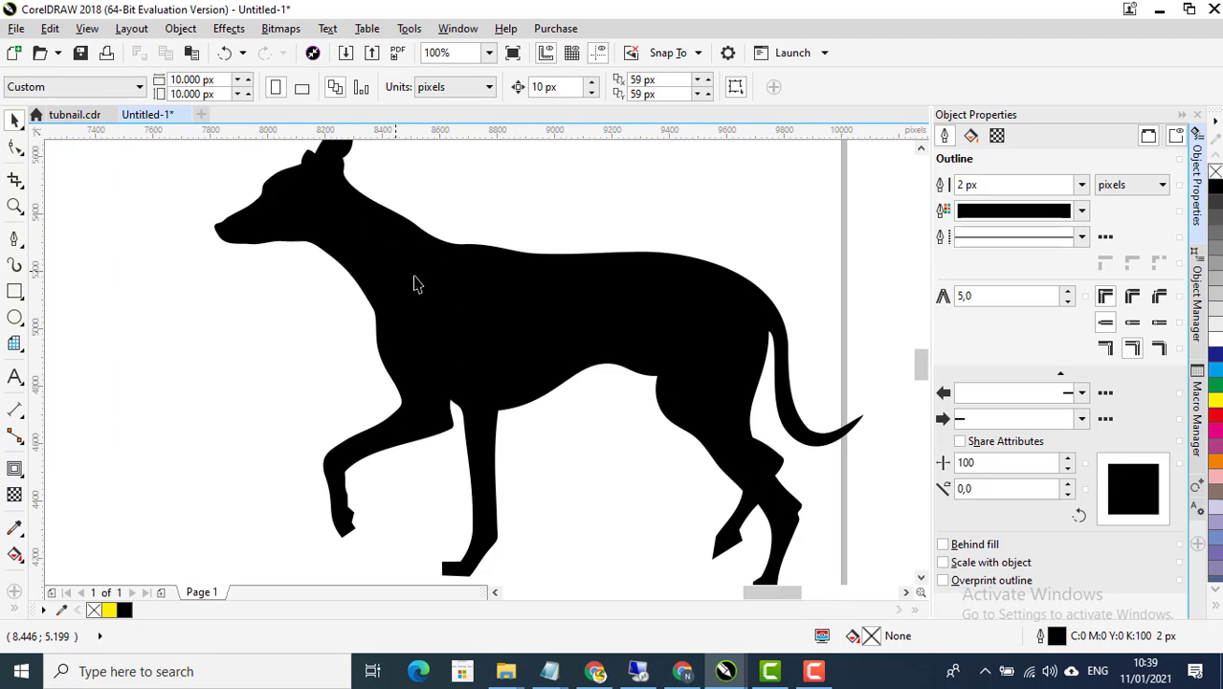
scroll(516, 318, down, 1)
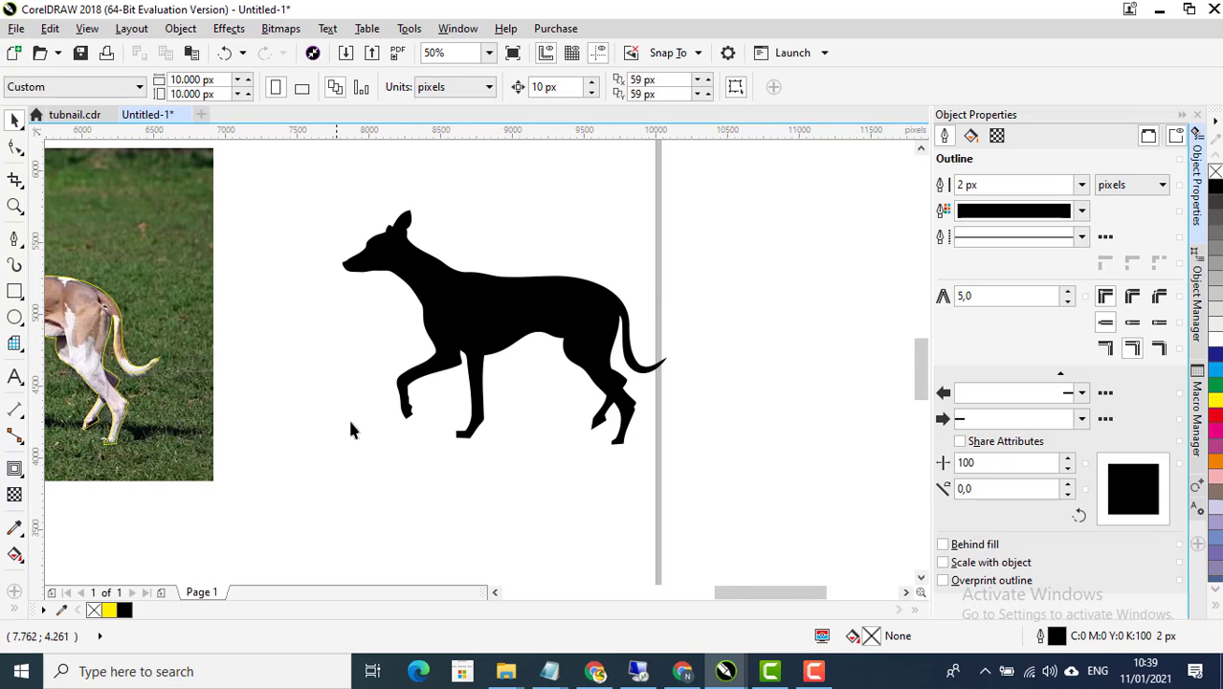
scroll(379, 420, up, 3)
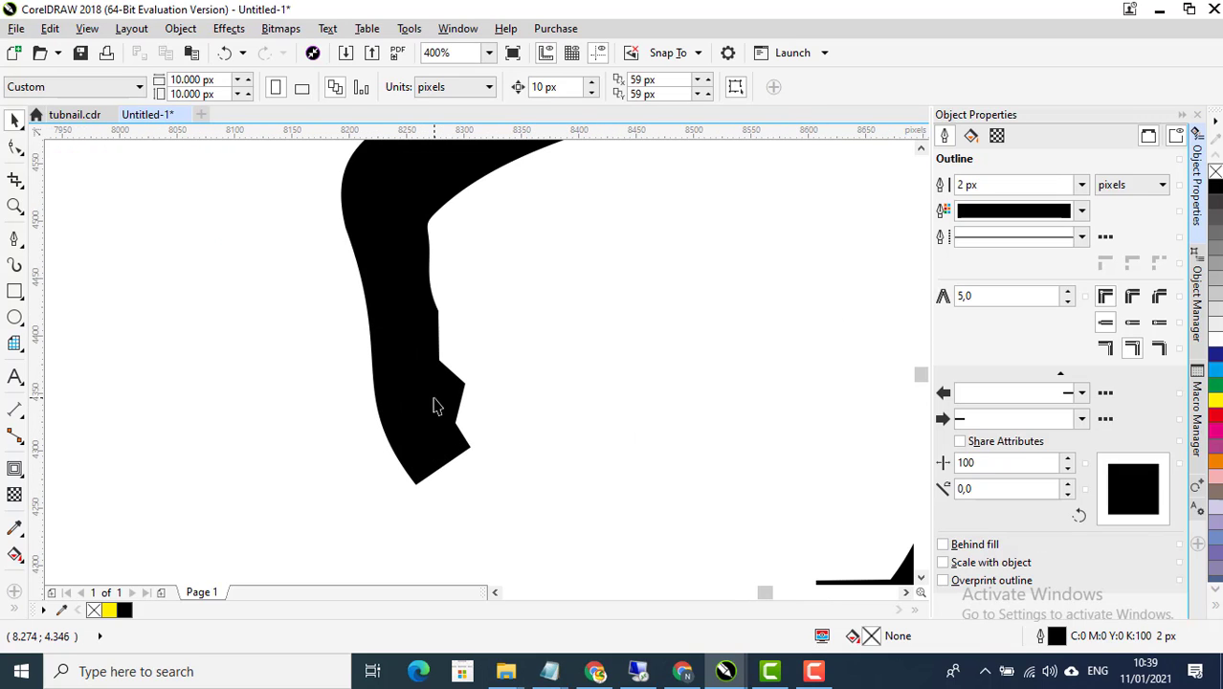
click(15, 146)
click(21, 153)
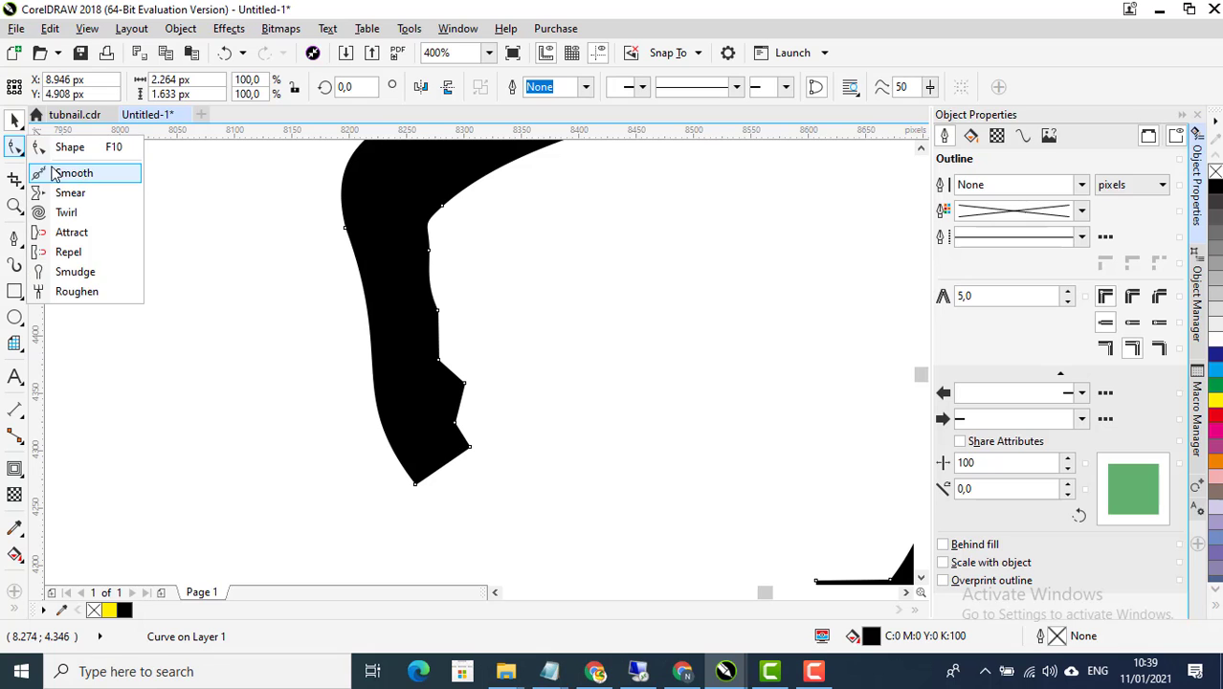
click(71, 174)
scroll(460, 444, up, 2)
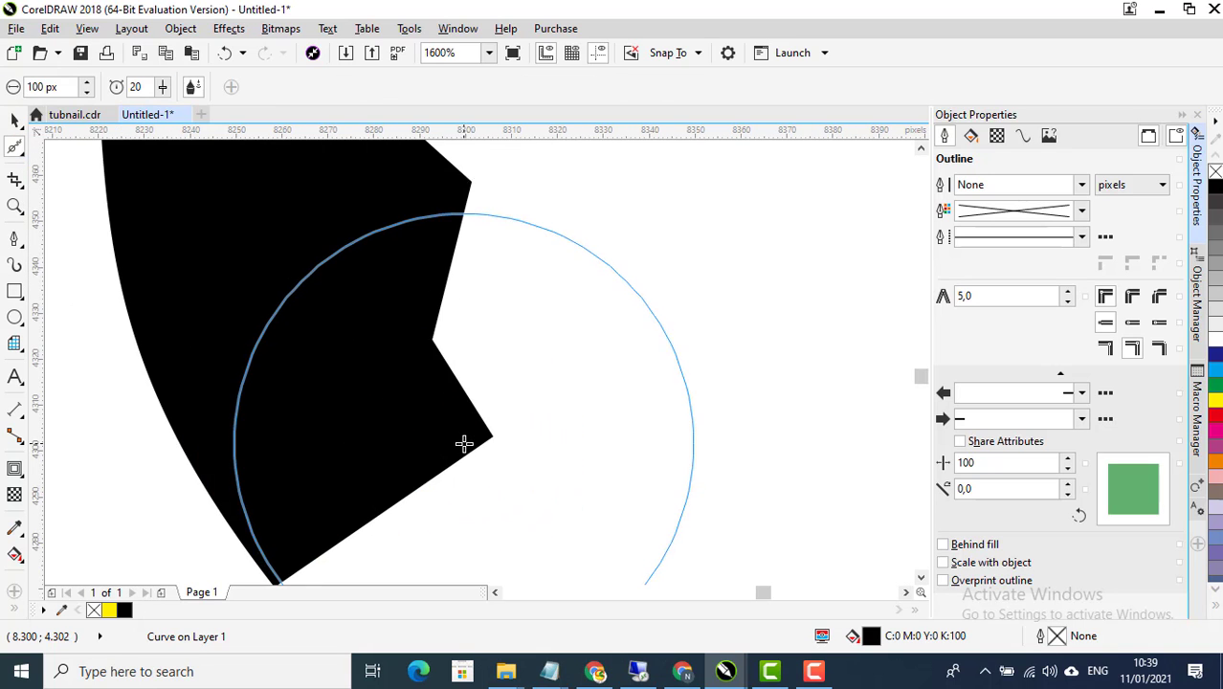
mouse_move(465, 433)
mouse_down()
mouse_move(455, 377)
mouse_move(483, 287)
mouse_move(464, 253)
mouse_up()
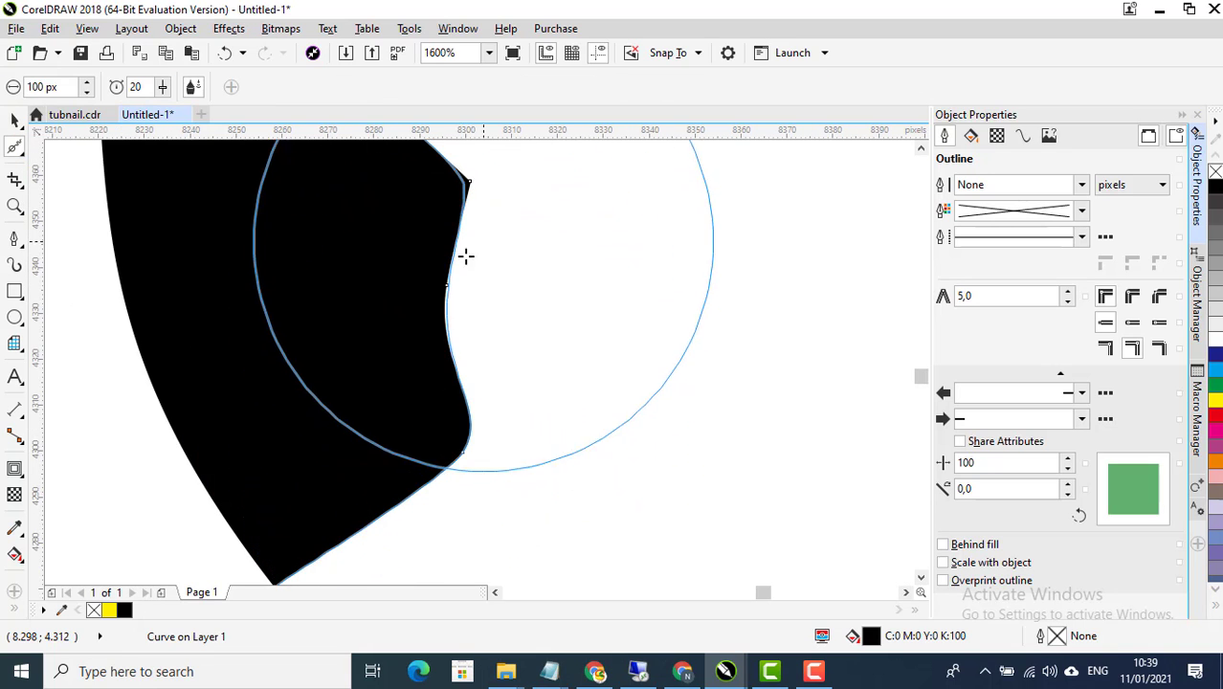
scroll(419, 396, down, 1)
mouse_move(419, 397)
mouse_down()
mouse_move(328, 486)
mouse_move(329, 435)
mouse_move(389, 459)
mouse_move(431, 374)
mouse_move(427, 288)
mouse_up()
scroll(383, 325, down, 3)
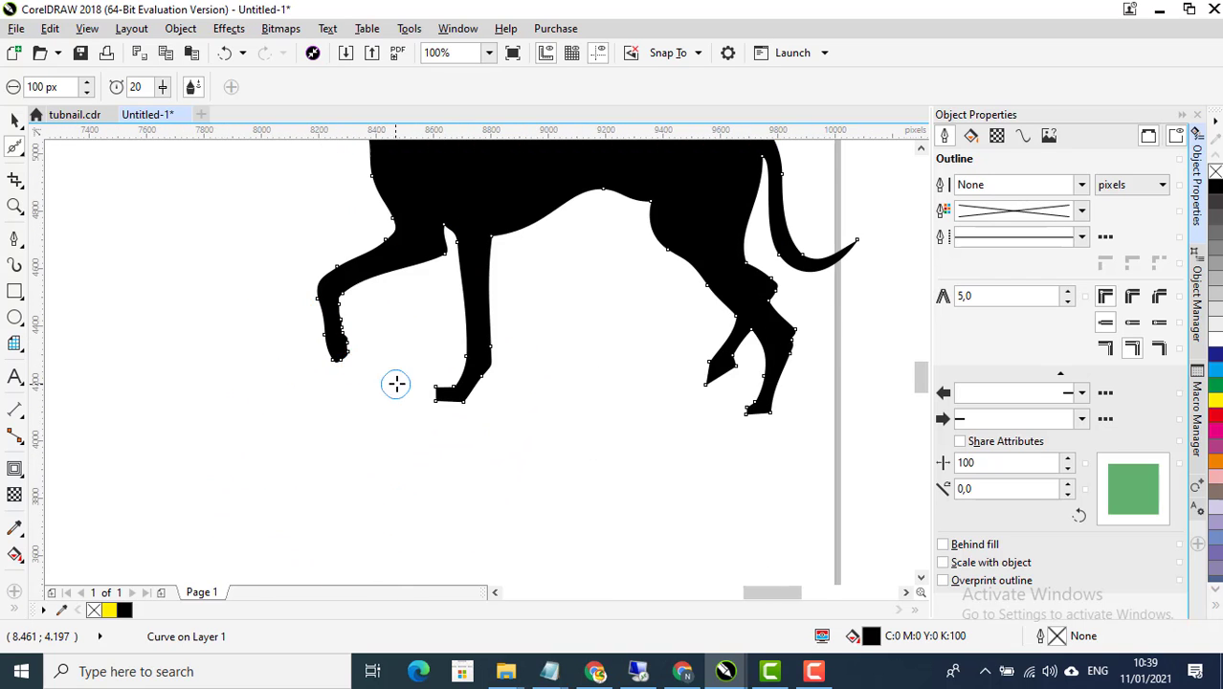
Smooth the square toe end of the standing front paw into a rounded tip
scroll(591, 469, up, 2)
scroll(591, 470, up, 2)
mouse_move(521, 390)
mouse_down()
mouse_move(469, 313)
mouse_move(499, 345)
mouse_move(492, 206)
mouse_up()
scroll(454, 314, down, 2)
scroll(455, 276, up, 2)
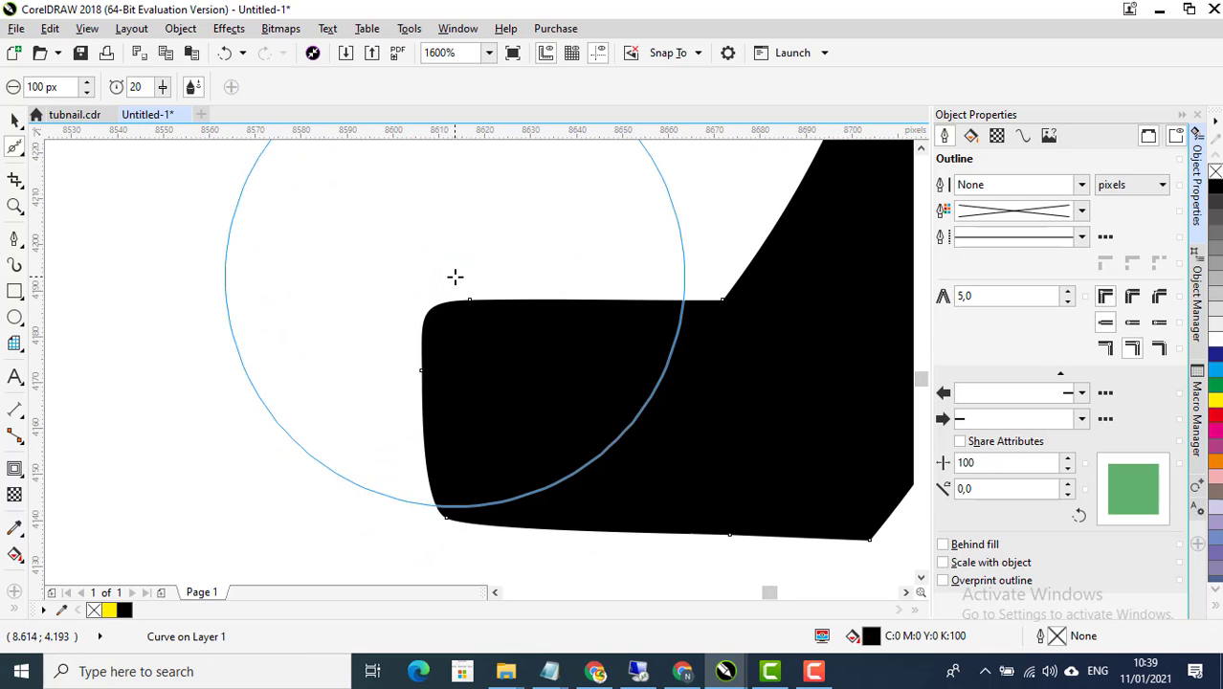
mouse_move(455, 276)
mouse_down()
mouse_move(475, 346)
mouse_move(459, 407)
mouse_move(494, 461)
mouse_move(437, 484)
mouse_move(485, 500)
mouse_up()
scroll(470, 383, down, 1)
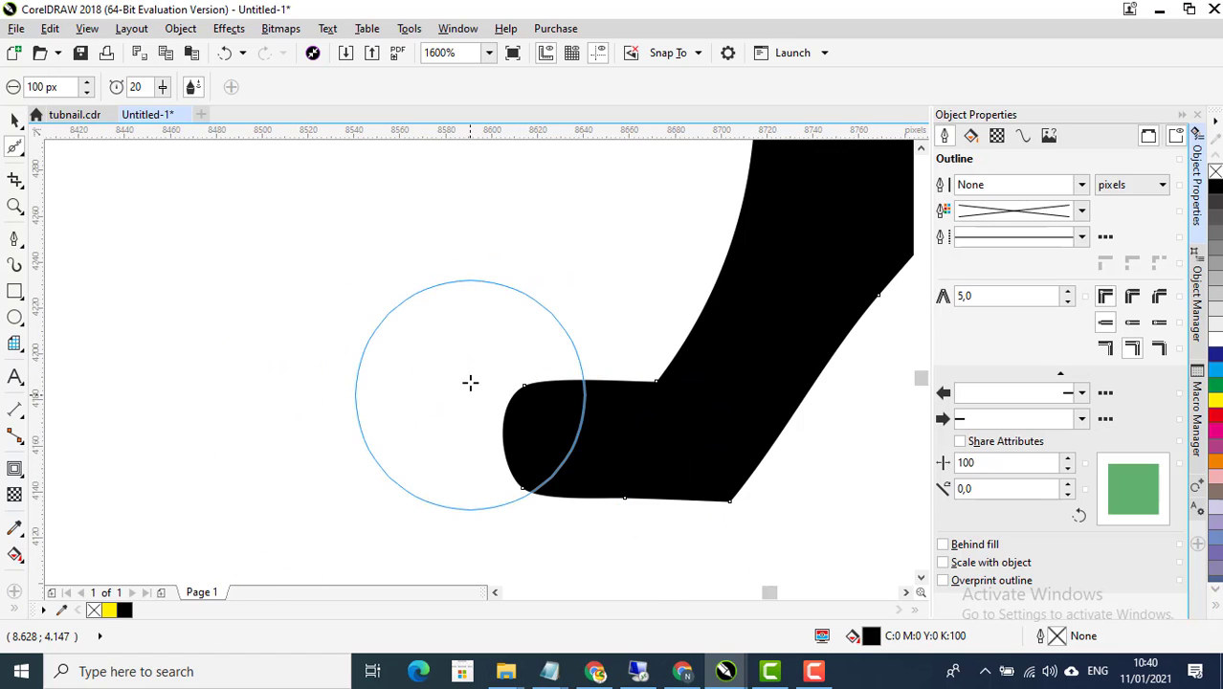
Smooth the heel and the upper bend where the standing front paw meets the leg
scroll(625, 444, down, 1)
scroll(648, 464, up, 2)
mouse_move(628, 434)
mouse_down()
mouse_move(631, 441)
mouse_move(623, 388)
mouse_move(468, 187)
mouse_move(510, 352)
mouse_up()
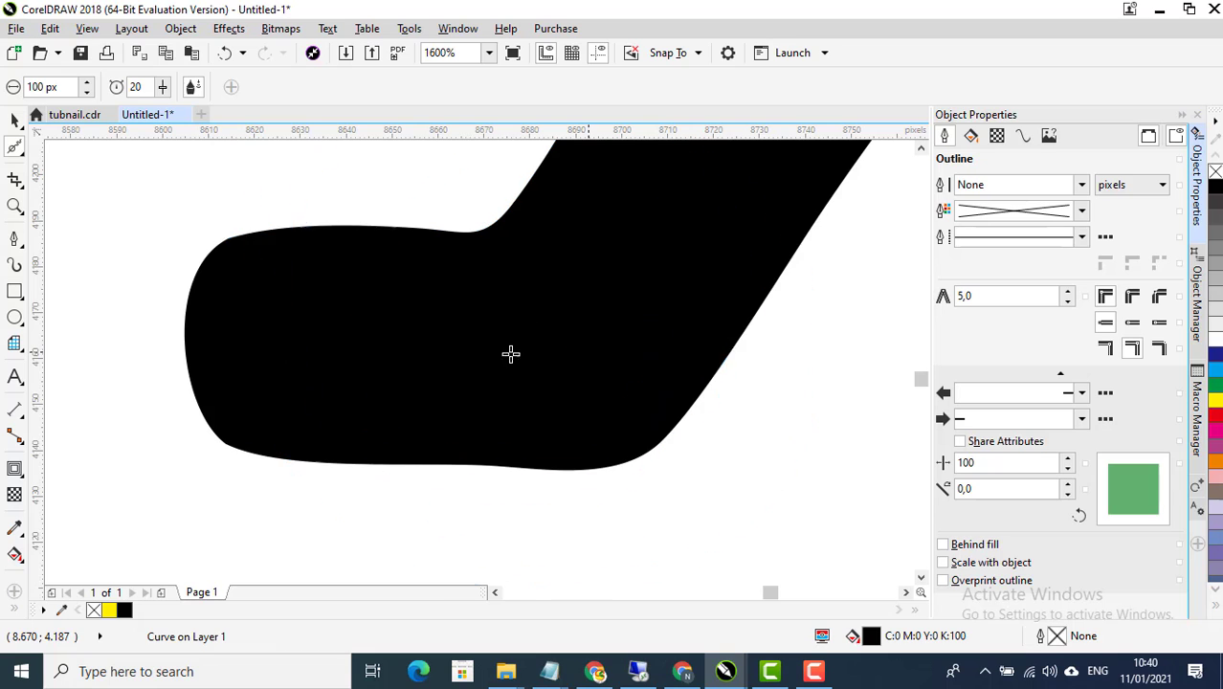
scroll(379, 393, down, 2)
scroll(350, 407, up, 2)
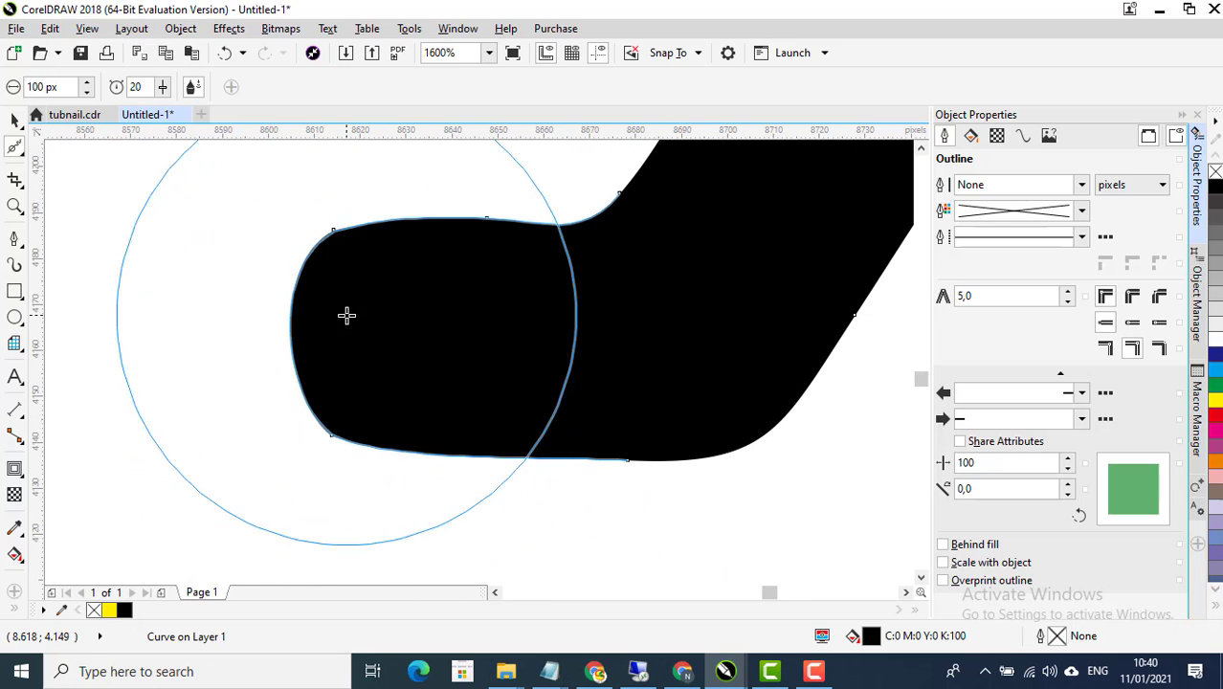
scroll(295, 328, down, 5)
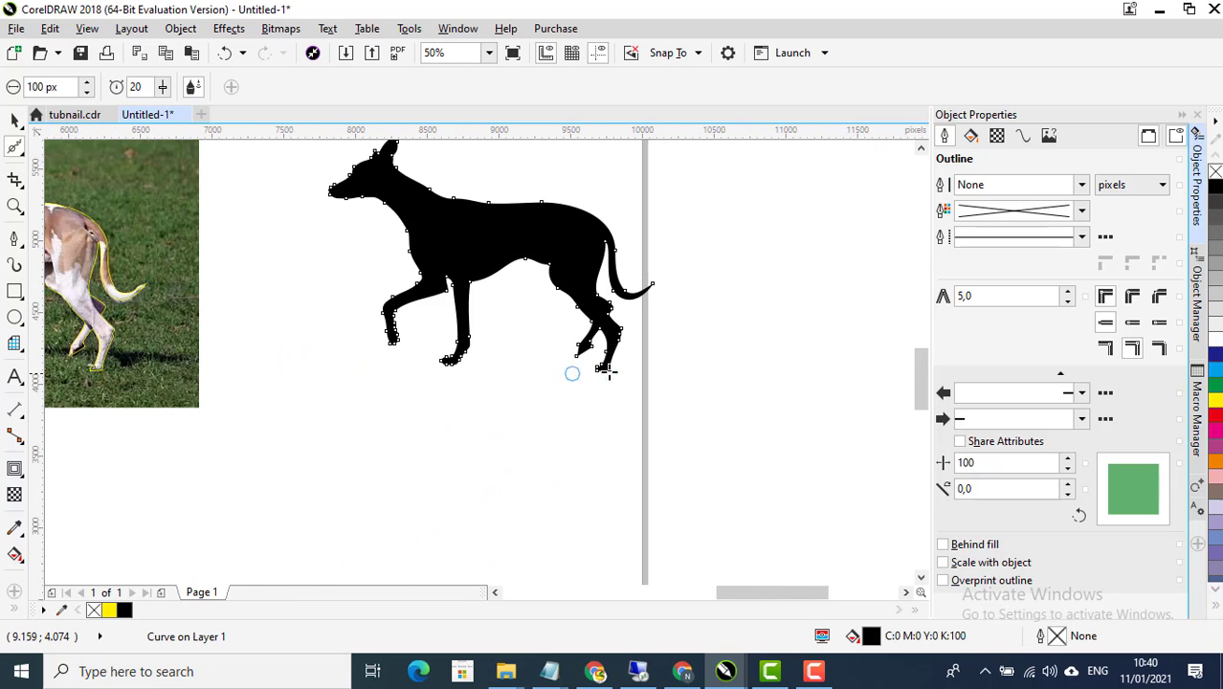
Smooth the toe, heel and ankle bend of the planted hind paw into rounded curves
scroll(610, 361, up, 3)
scroll(609, 362, up, 2)
mouse_move(601, 372)
mouse_down()
mouse_move(420, 333)
mouse_move(292, 372)
mouse_move(219, 414)
mouse_move(294, 441)
mouse_move(382, 396)
mouse_up()
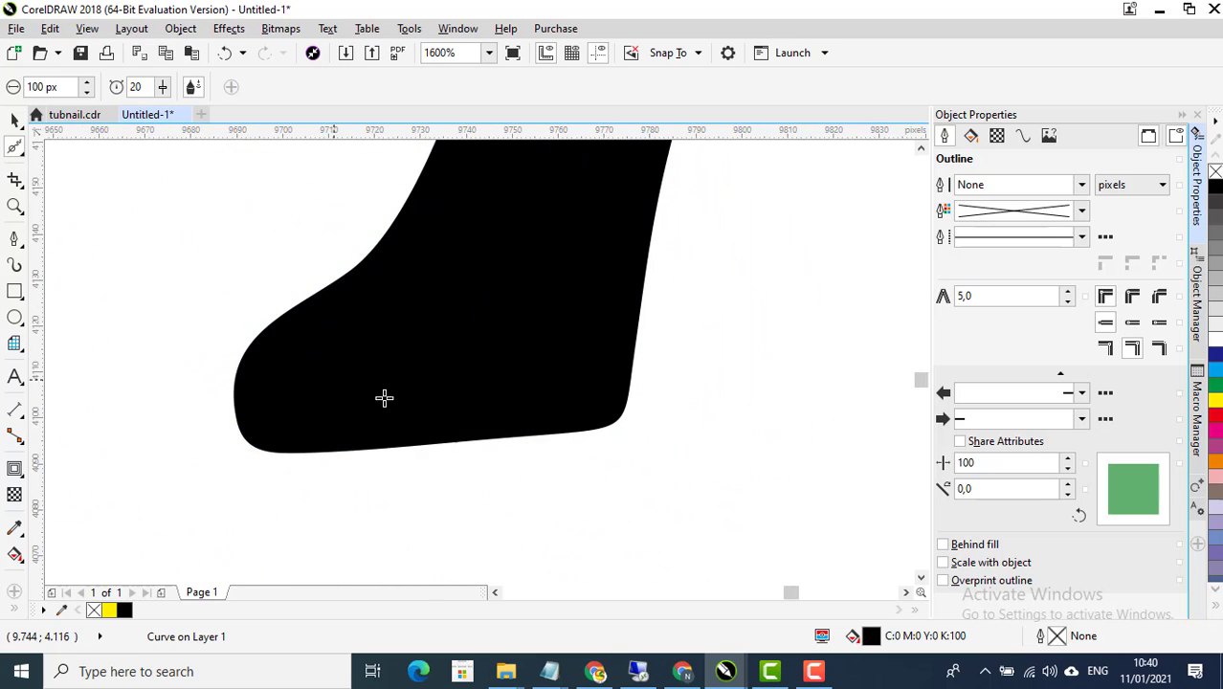
scroll(669, 440, down, 2)
Smooth the pointed tip and rear corners of the raised hind paw into a rounded shape
scroll(350, 265, up, 2)
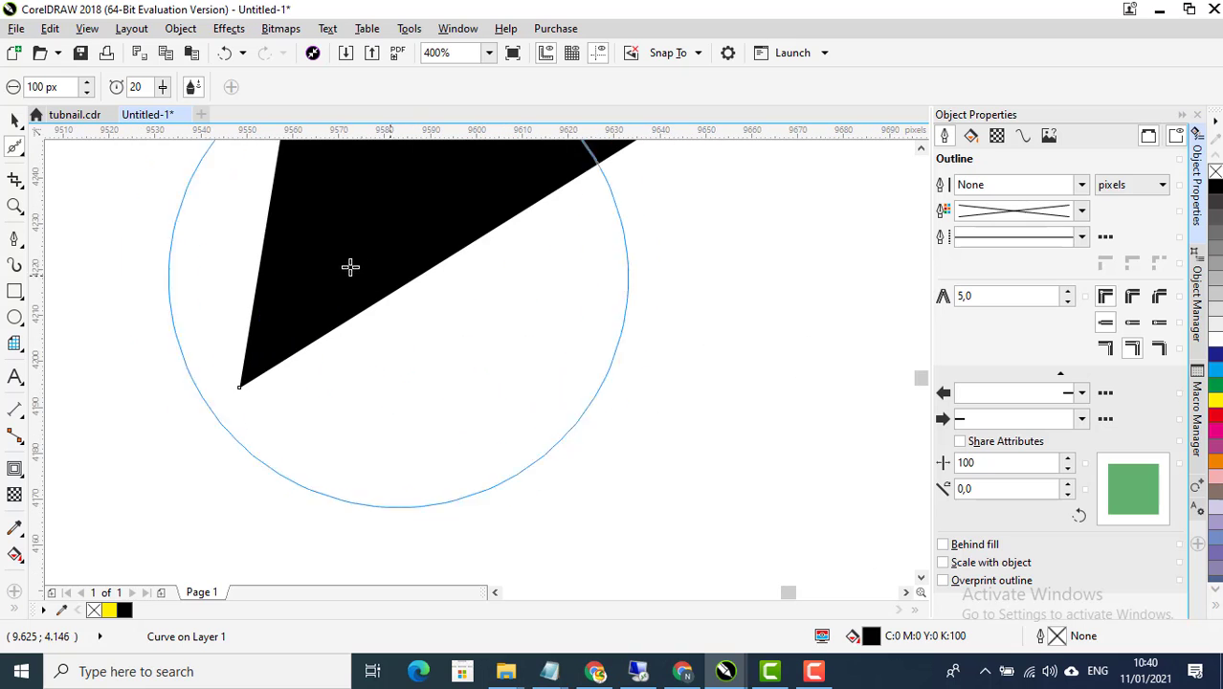
scroll(402, 411, down, 2)
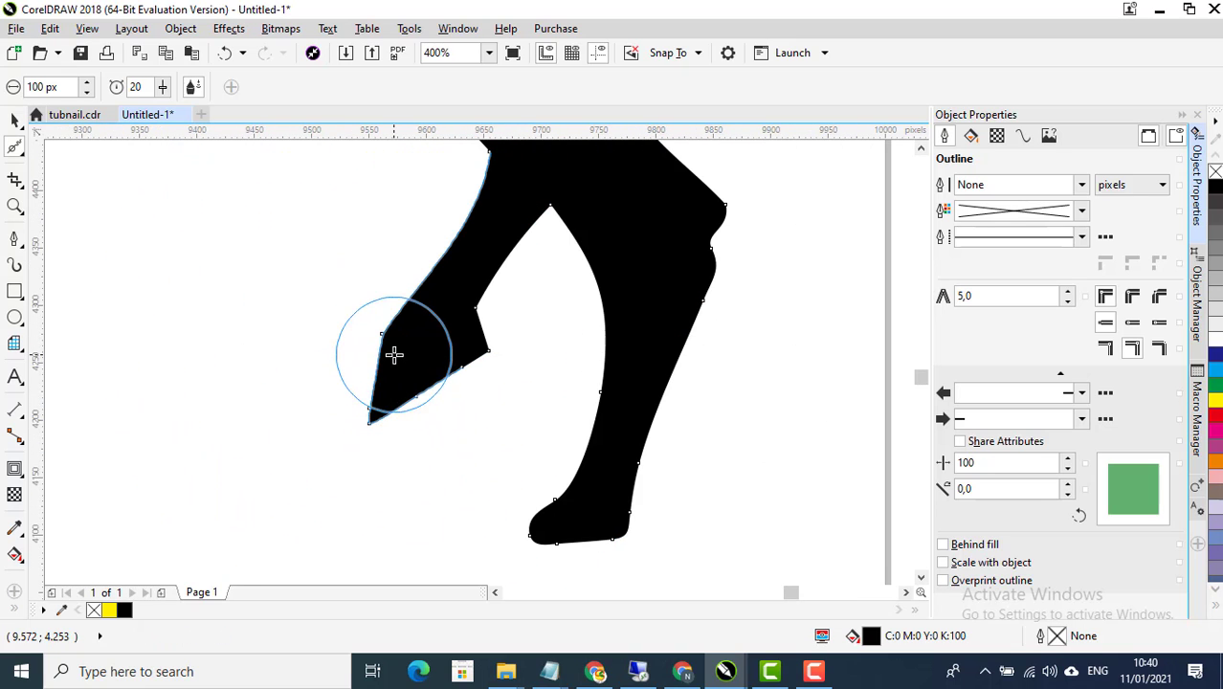
mouse_move(372, 401)
mouse_down()
mouse_move(460, 363)
mouse_move(479, 316)
mouse_move(441, 393)
mouse_move(439, 426)
mouse_move(545, 354)
mouse_move(417, 438)
mouse_move(493, 355)
mouse_move(493, 365)
mouse_move(564, 362)
mouse_up()
scroll(487, 314, up, 3)
scroll(517, 321, down, 1)
scroll(545, 355, down, 1)
scroll(416, 438, up, 2)
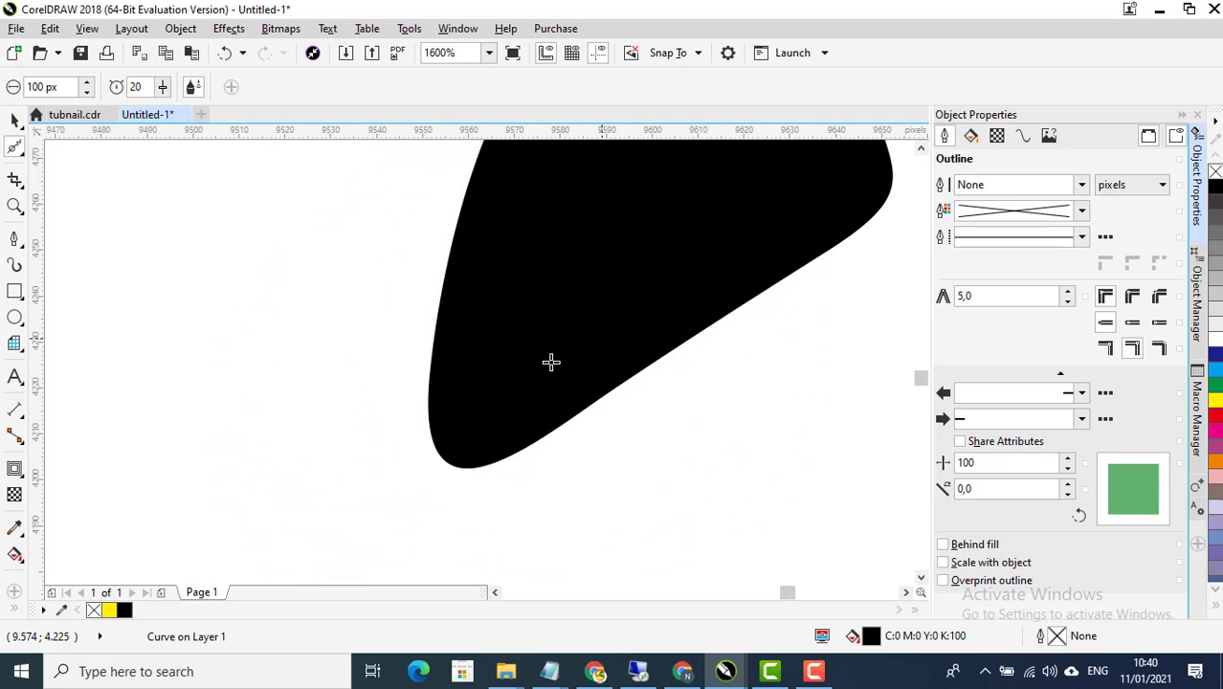
scroll(548, 360, down, 4)
scroll(636, 406, down, 1)
scroll(616, 403, up, 4)
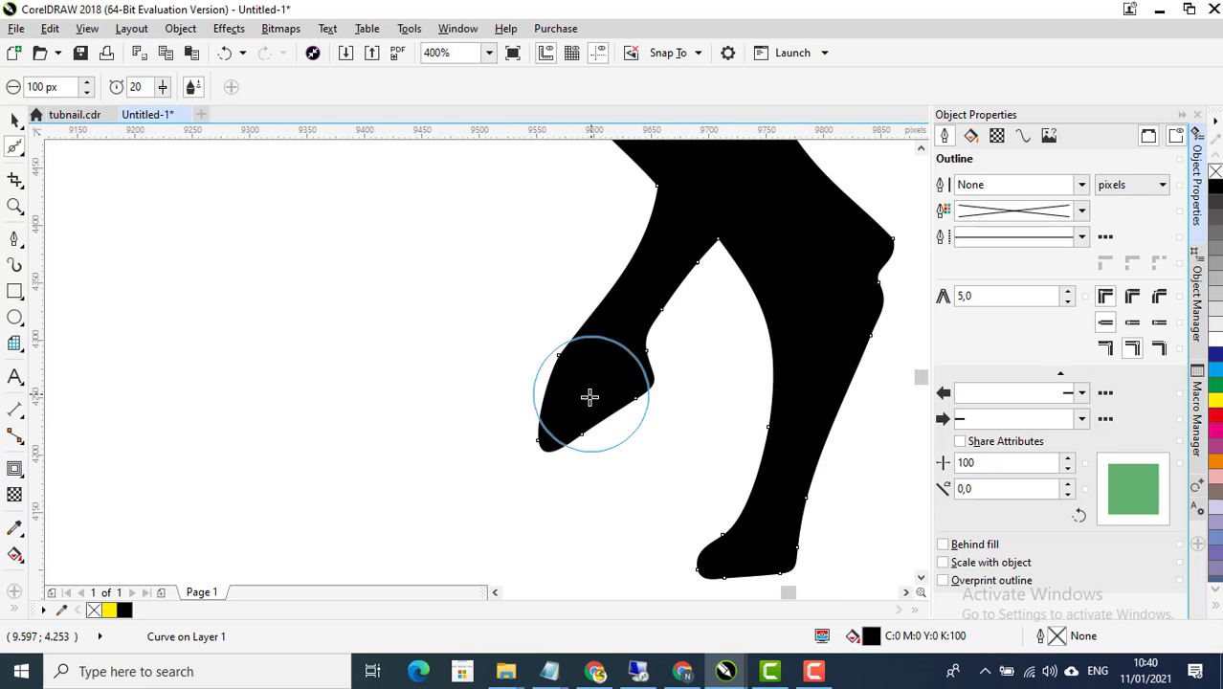
scroll(602, 415, up, 1)
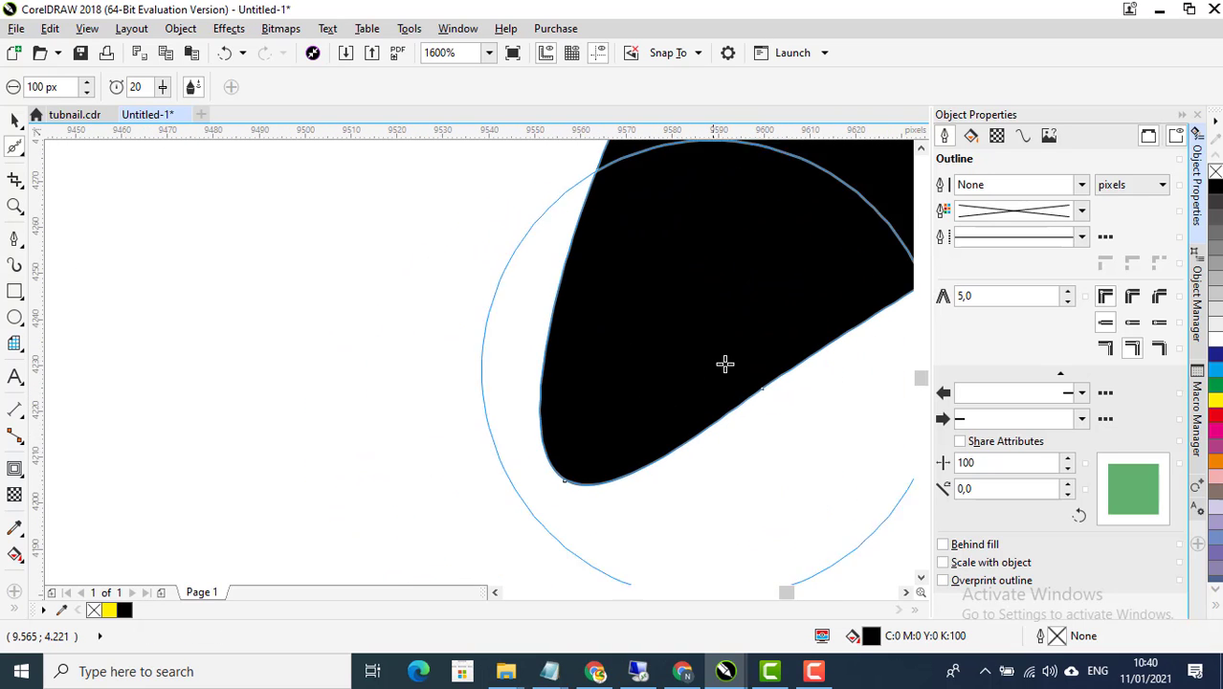
scroll(641, 403, down, 3)
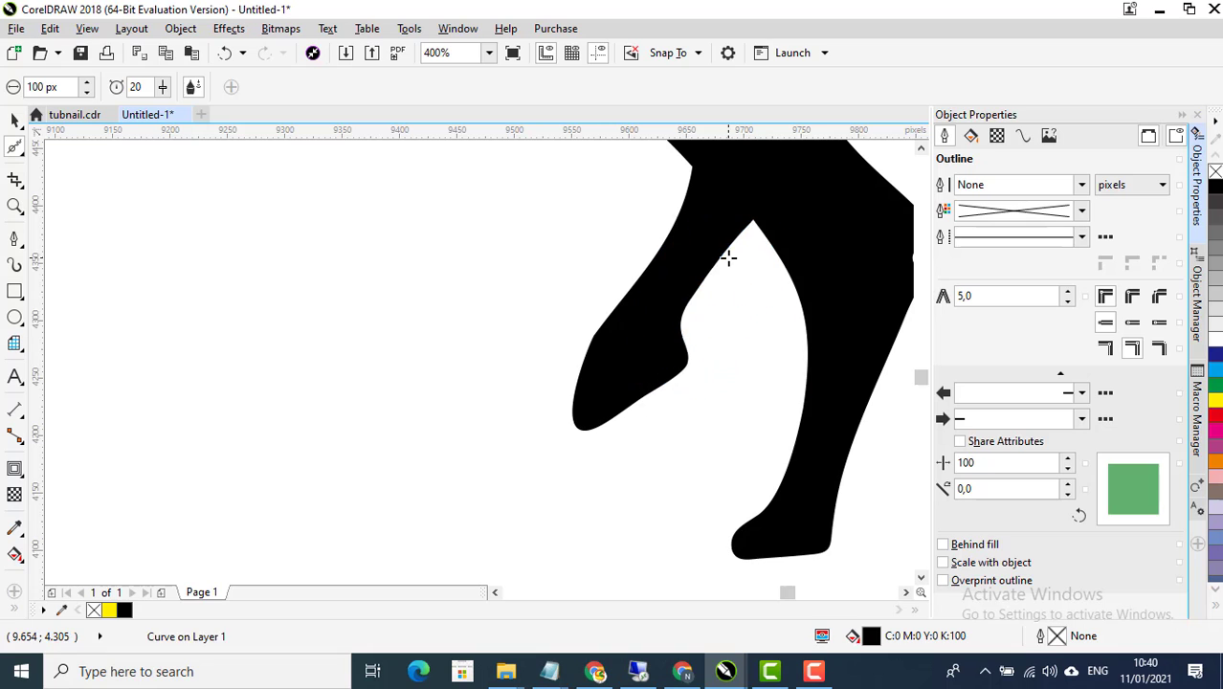
Round the pointed upper hock on the hind legs and undo the last smoothing stroke
scroll(674, 367, down, 1)
scroll(675, 366, down, 2)
scroll(723, 287, up, 3)
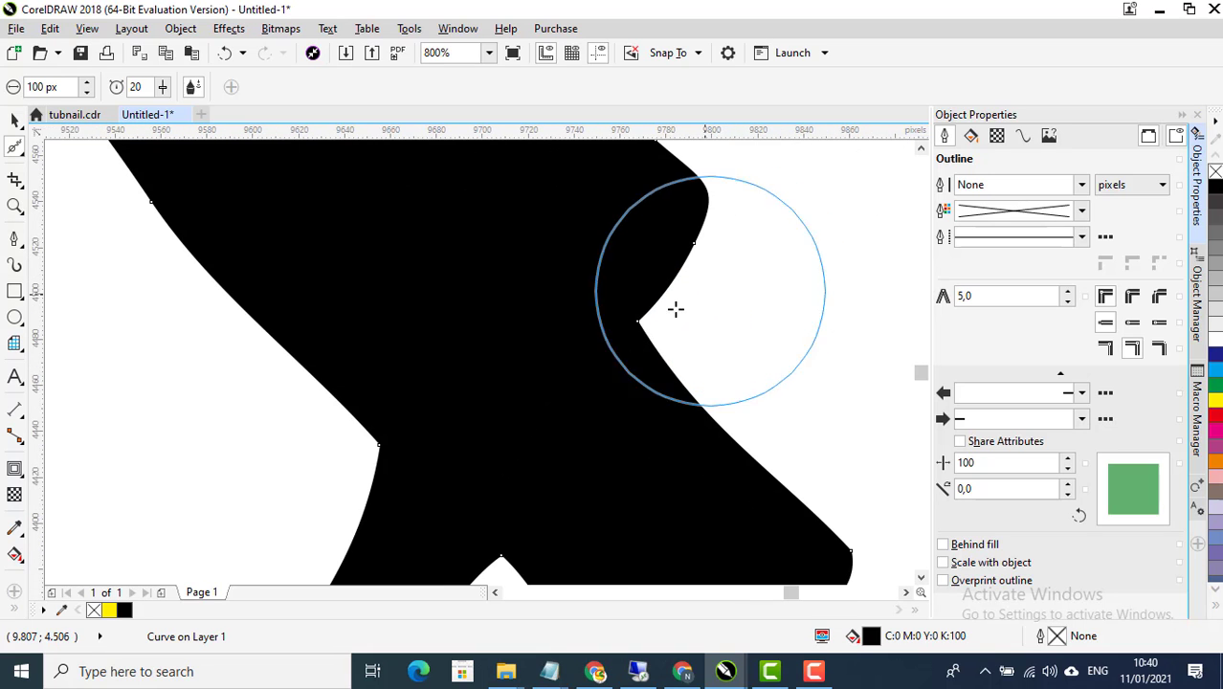
scroll(650, 336, down, 3)
scroll(701, 317, up, 2)
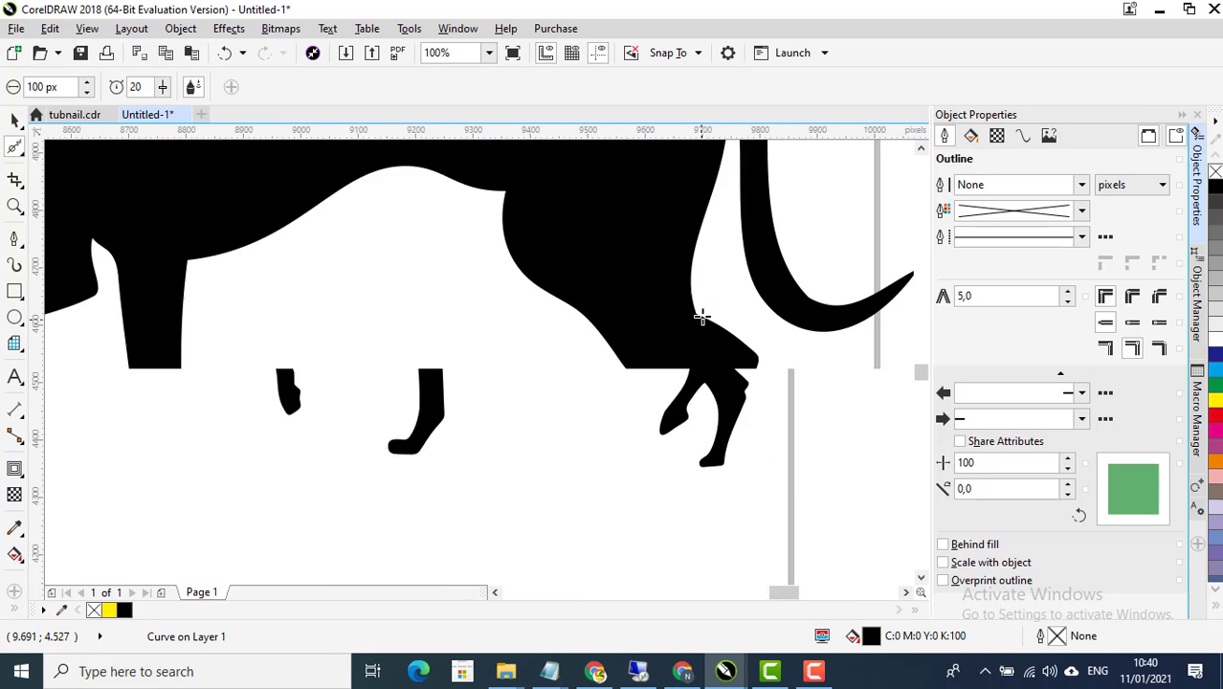
key(ctrl+z)
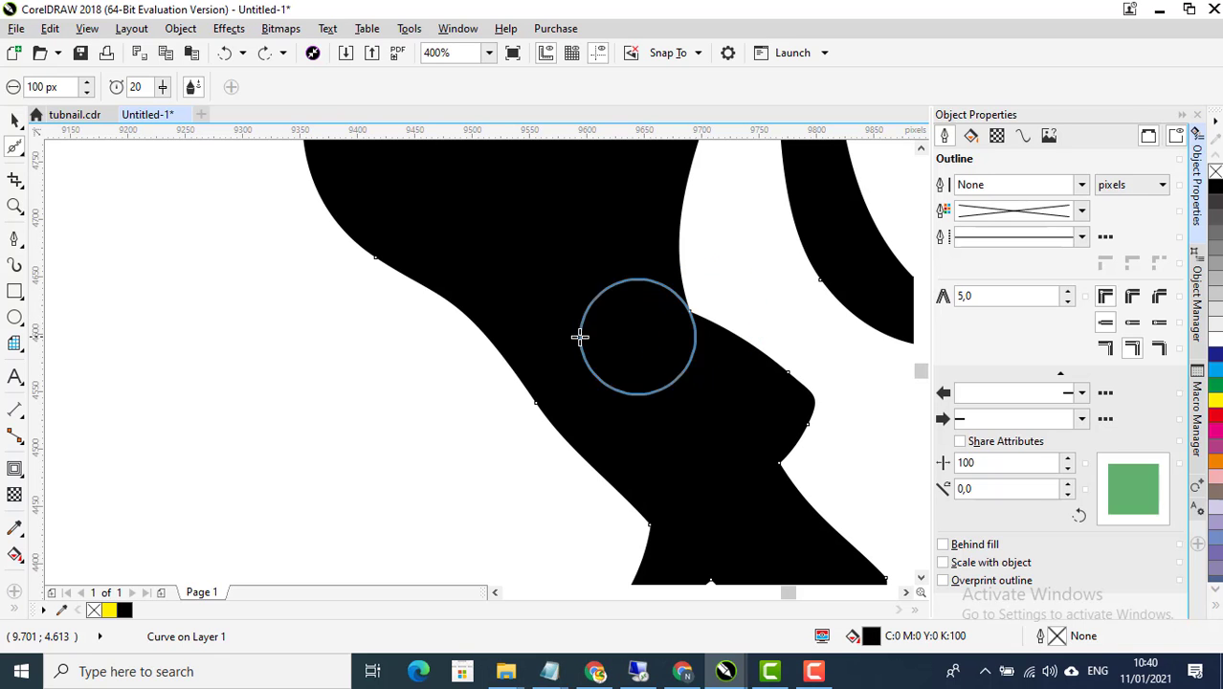
Deselect the silhouette and examine its smoothed contour next to the photo
key(space)
scroll(388, 362, down, 3)
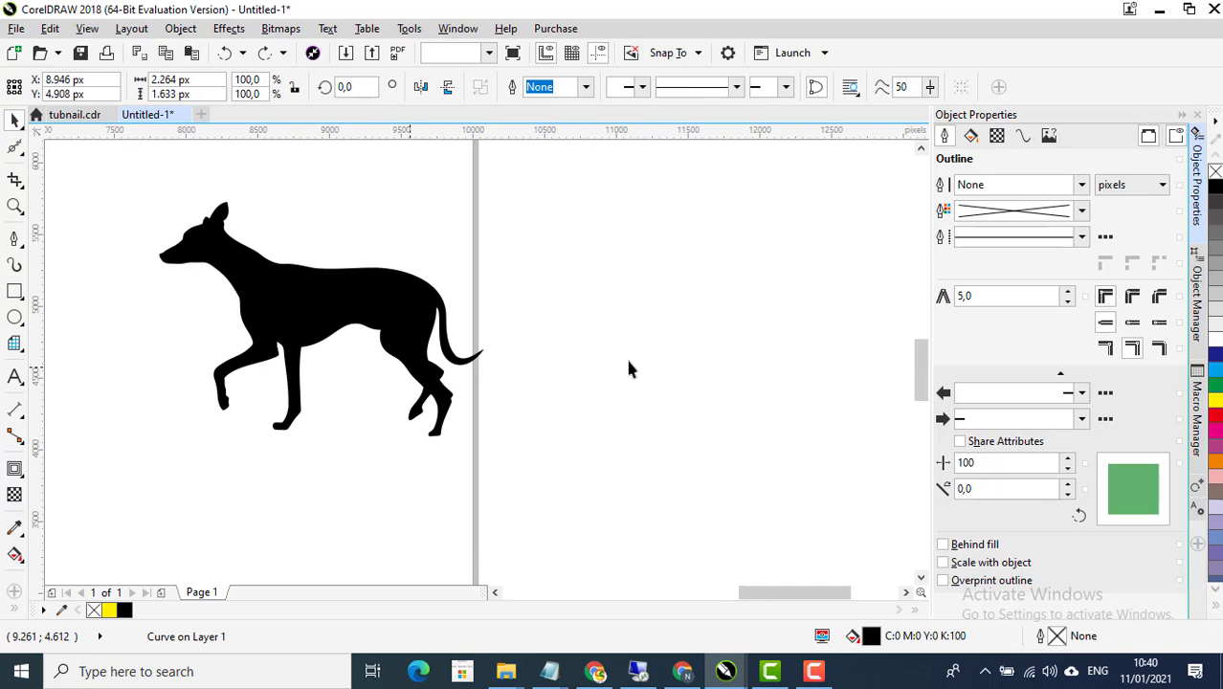
click(618, 354)
scroll(598, 355, down, 1)
scroll(443, 371, up, 2)
scroll(468, 350, down, 3)
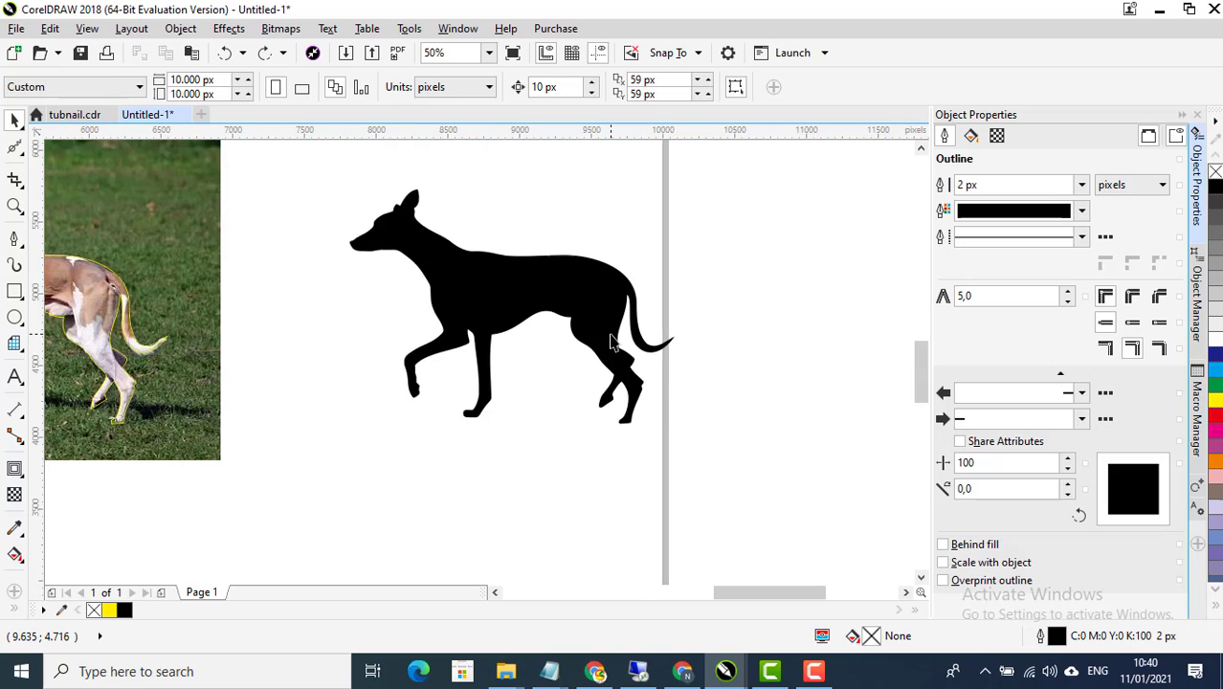
scroll(512, 298, up, 1)
scroll(672, 305, down, 1)
scroll(578, 278, up, 1)
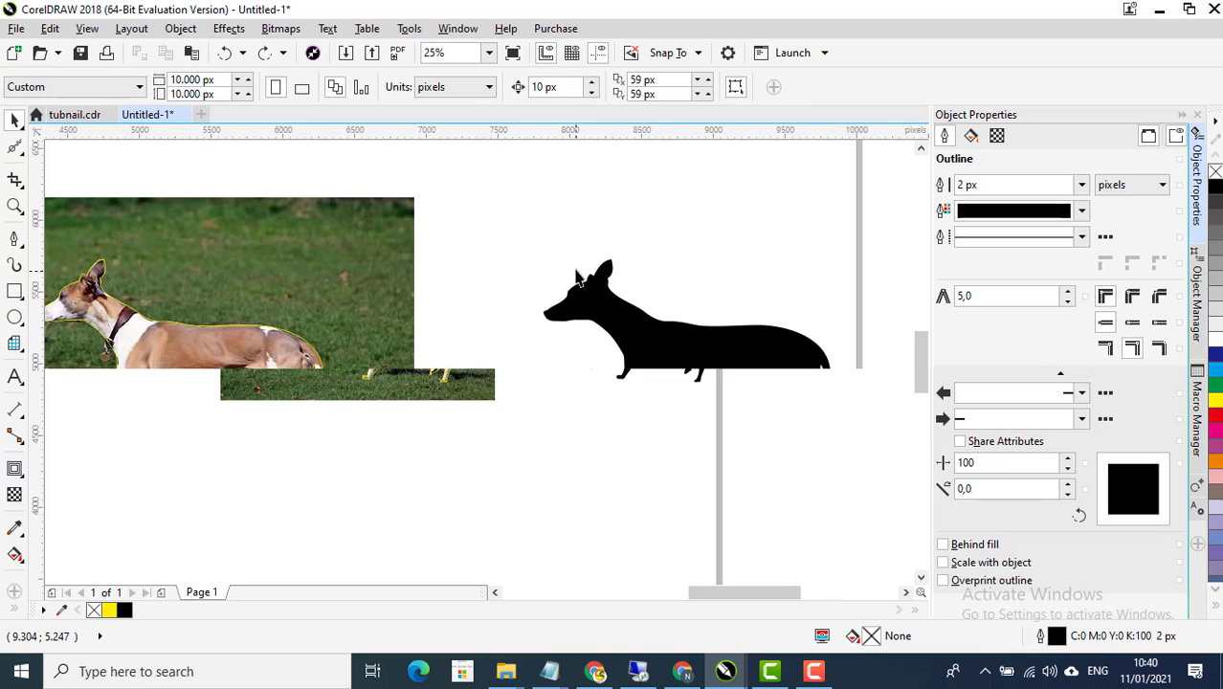
scroll(573, 240, down, 1)
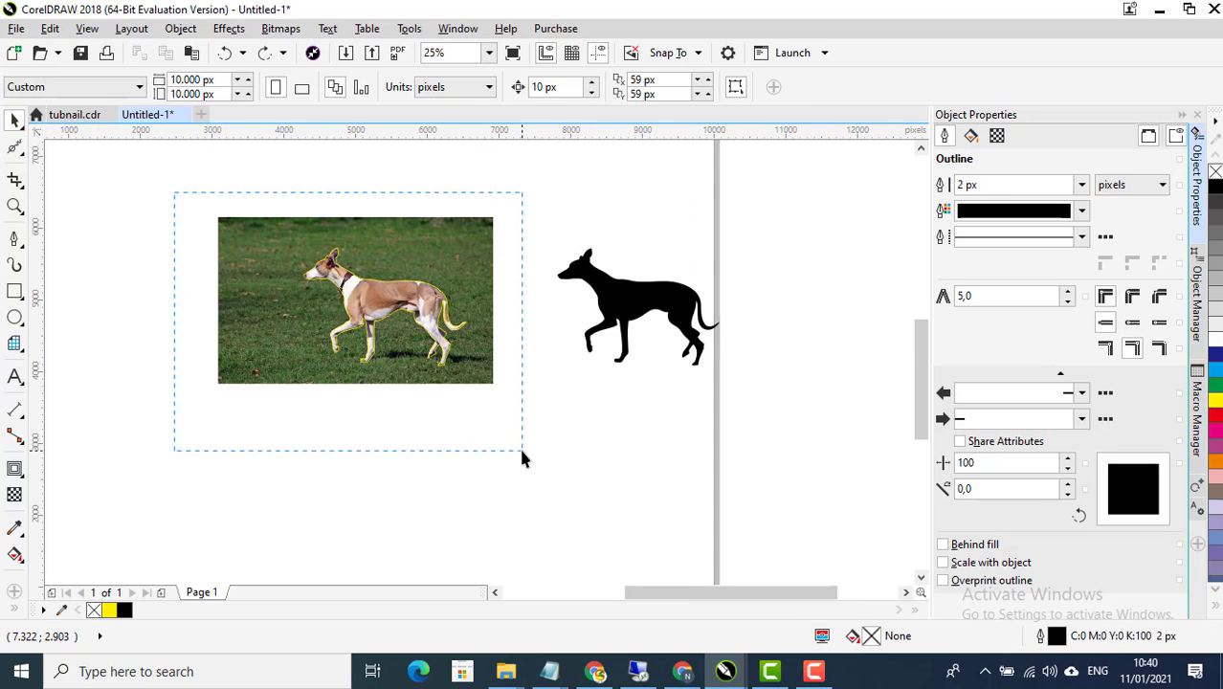
drag(521, 452, 522, 446)
key(Delete)
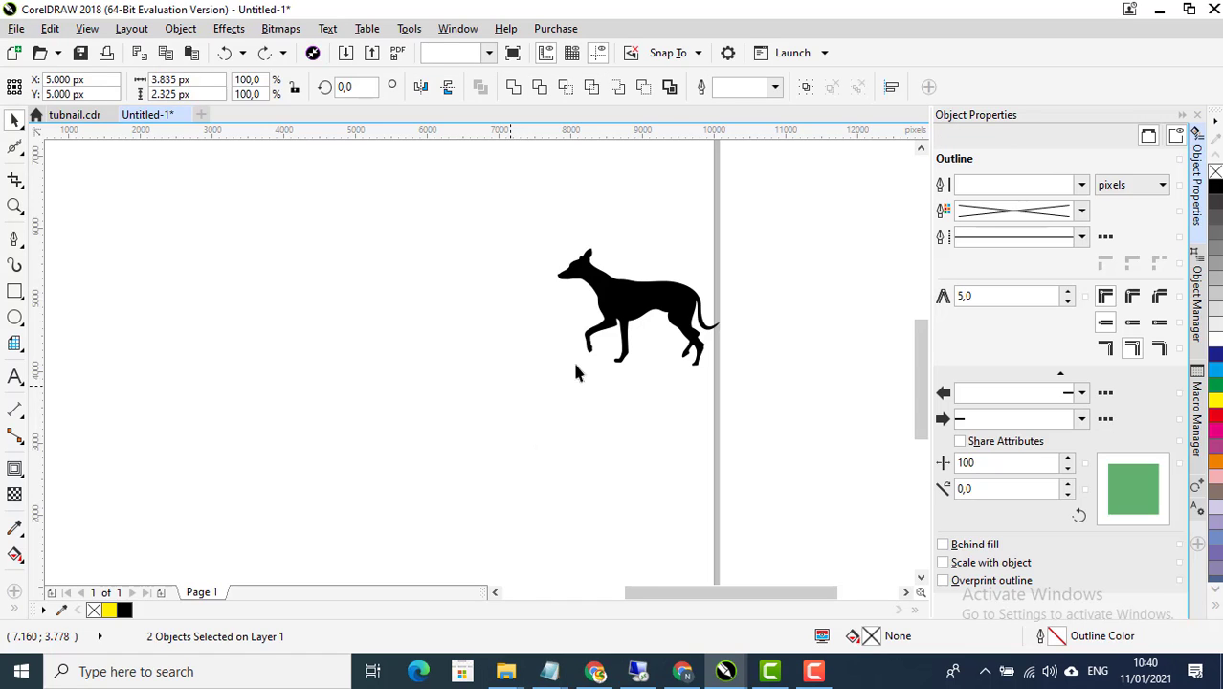
scroll(576, 368, down, 2)
scroll(650, 340, up, 1)
key(ctrl+z)
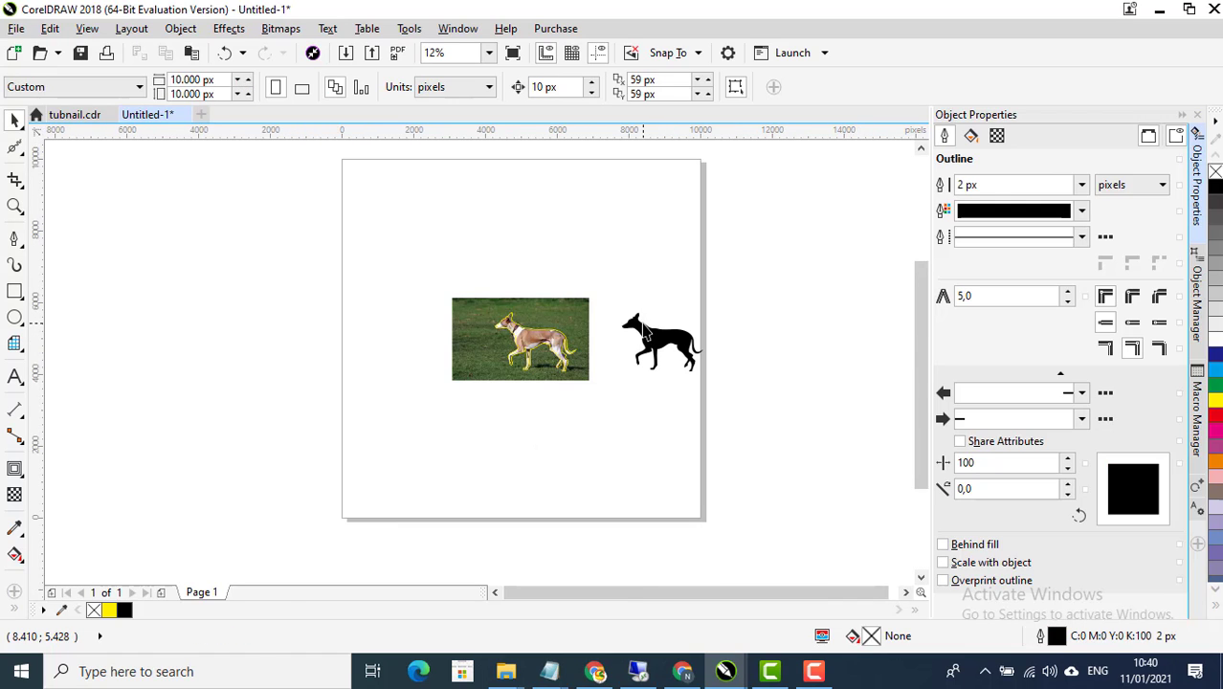
Delete the yellow traced outline over the dog, keeping the photo and the black silhouette
click(522, 333)
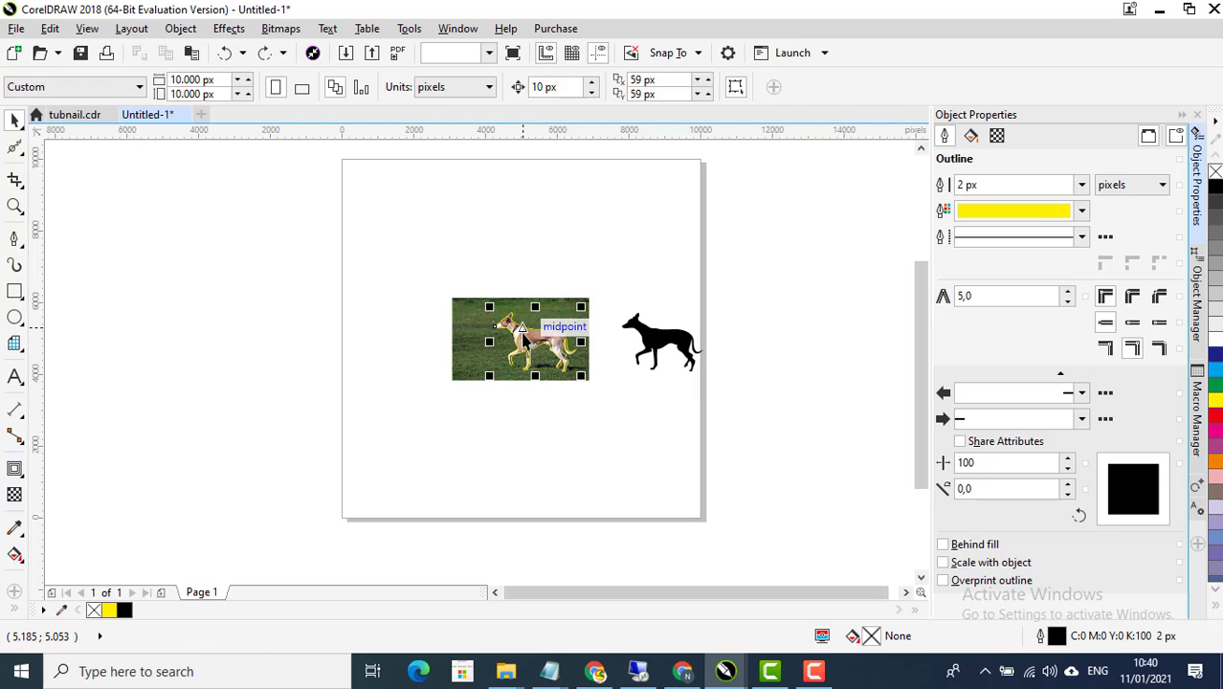
key(Delete)
scroll(656, 333, up, 2)
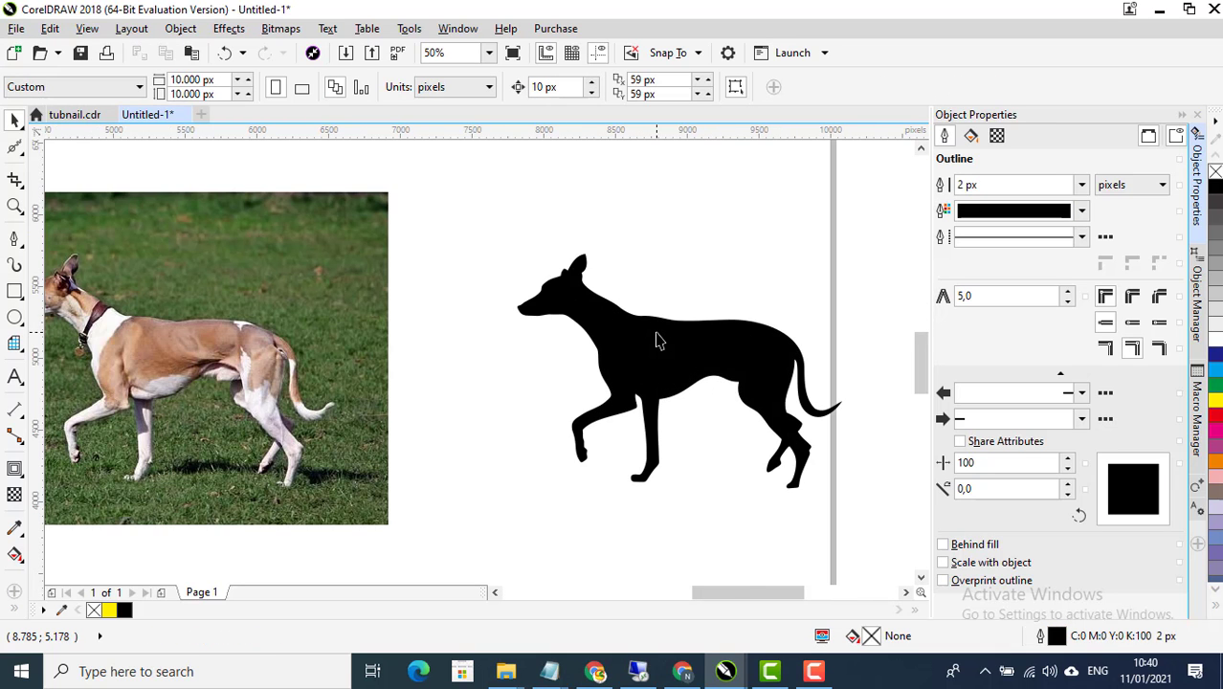
scroll(586, 314, down, 1)
scroll(586, 314, up, 2)
scroll(587, 314, down, 2)
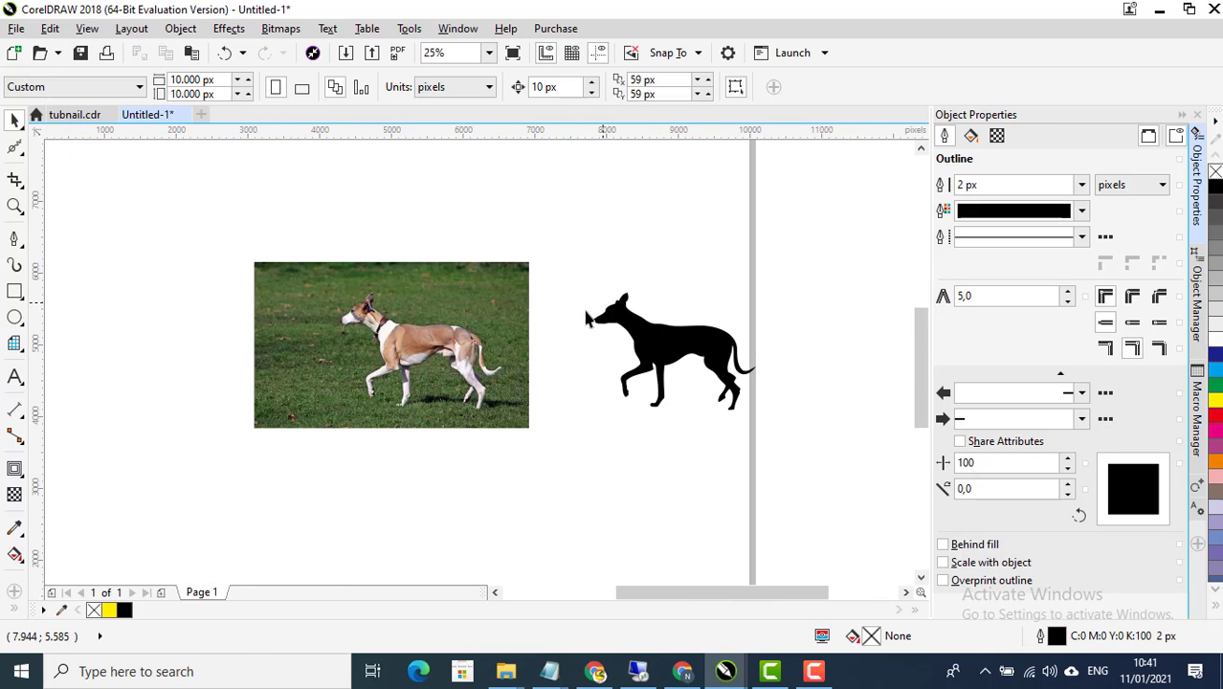
Delete the dog photo and centre the black silhouette on the page
click(473, 350)
key(Delete)
scroll(594, 346, down, 1)
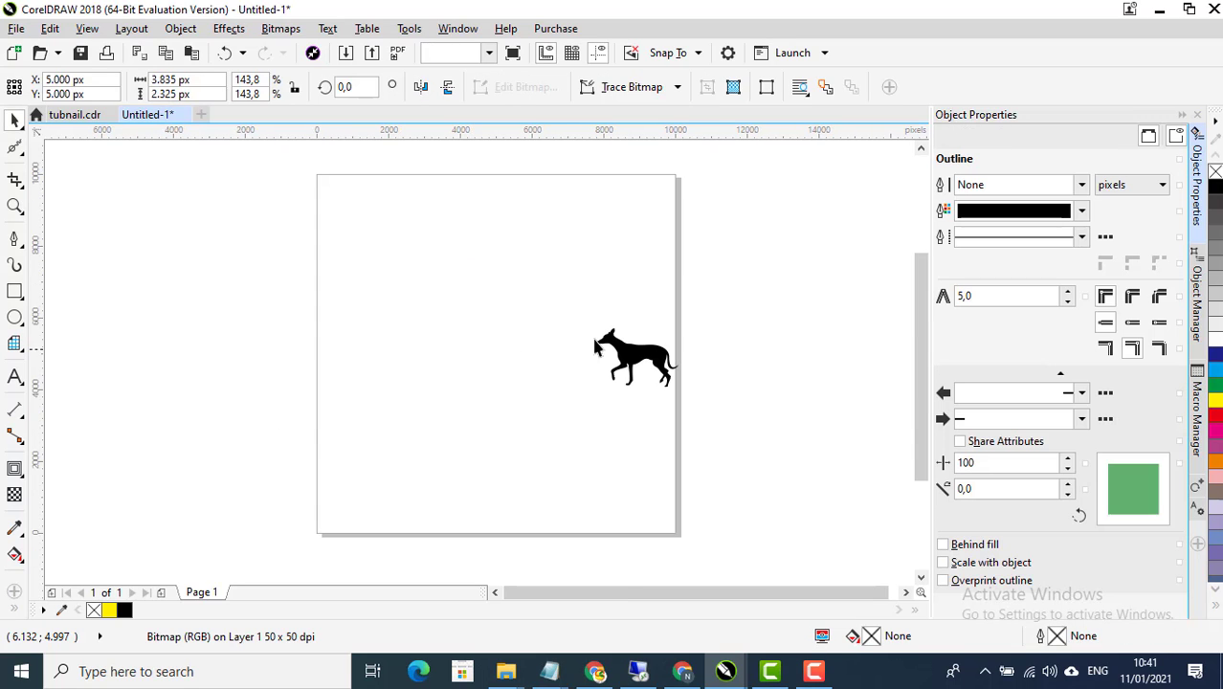
drag(504, 280, 740, 448)
key(ctrl+a)
key(p)
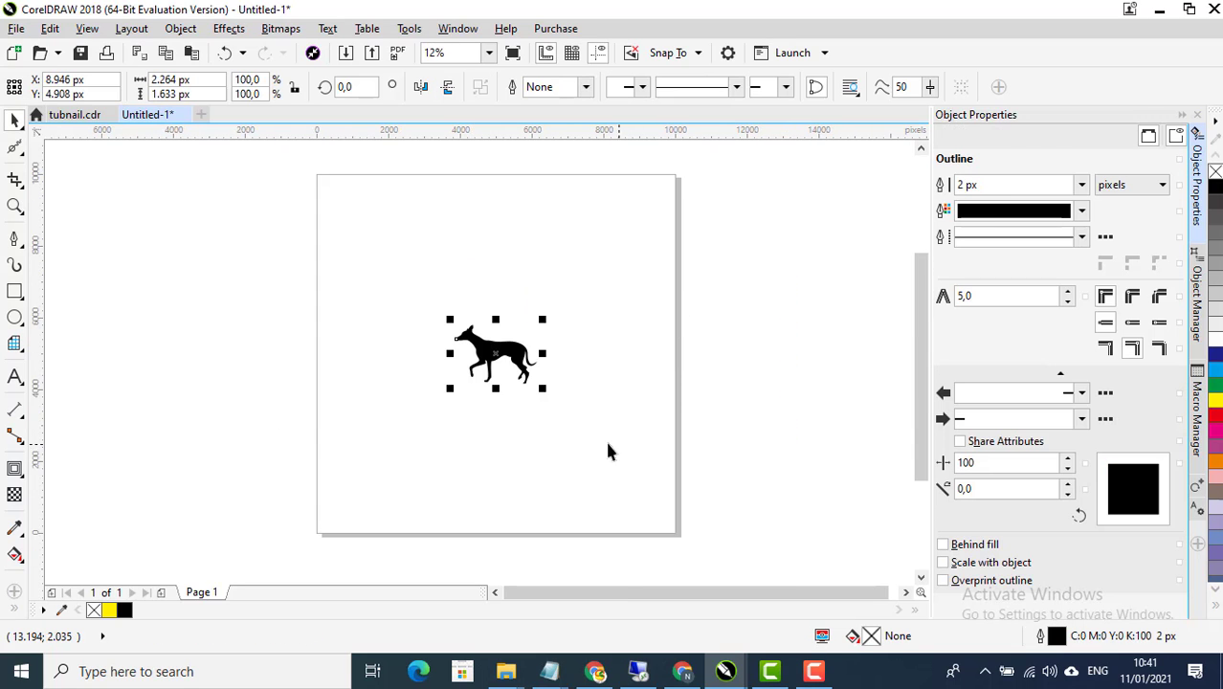
scroll(518, 245, up, 1)
scroll(541, 302, down, 1)
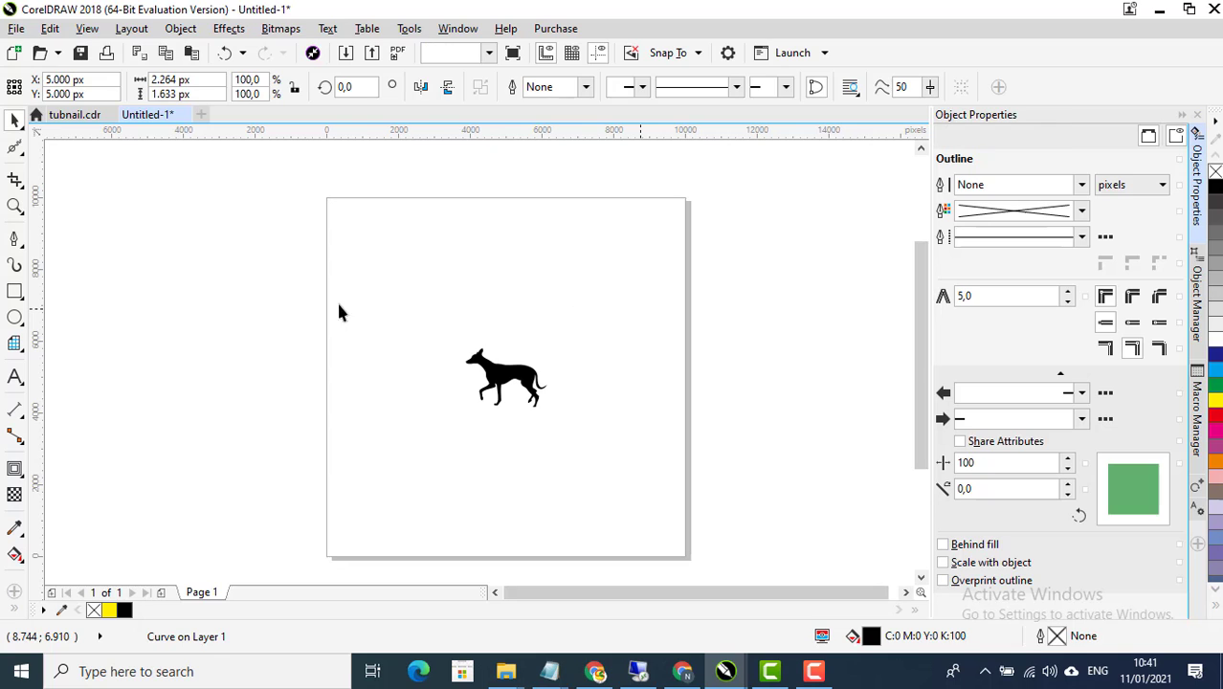
Scale the centred silhouette up proportionally to about 375%, so it nearly fills the page width
drag(338, 304, 617, 489)
scroll(565, 302, up, 1)
scroll(555, 391, down, 1)
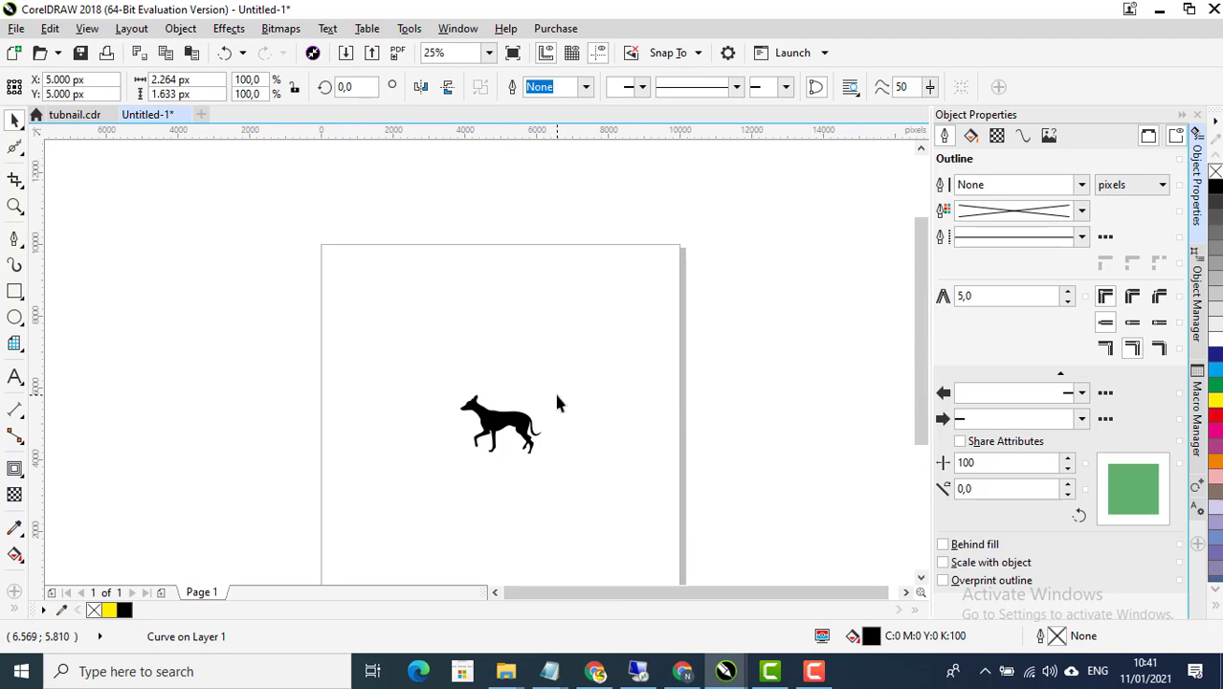
drag(547, 389, 660, 275)
click(733, 291)
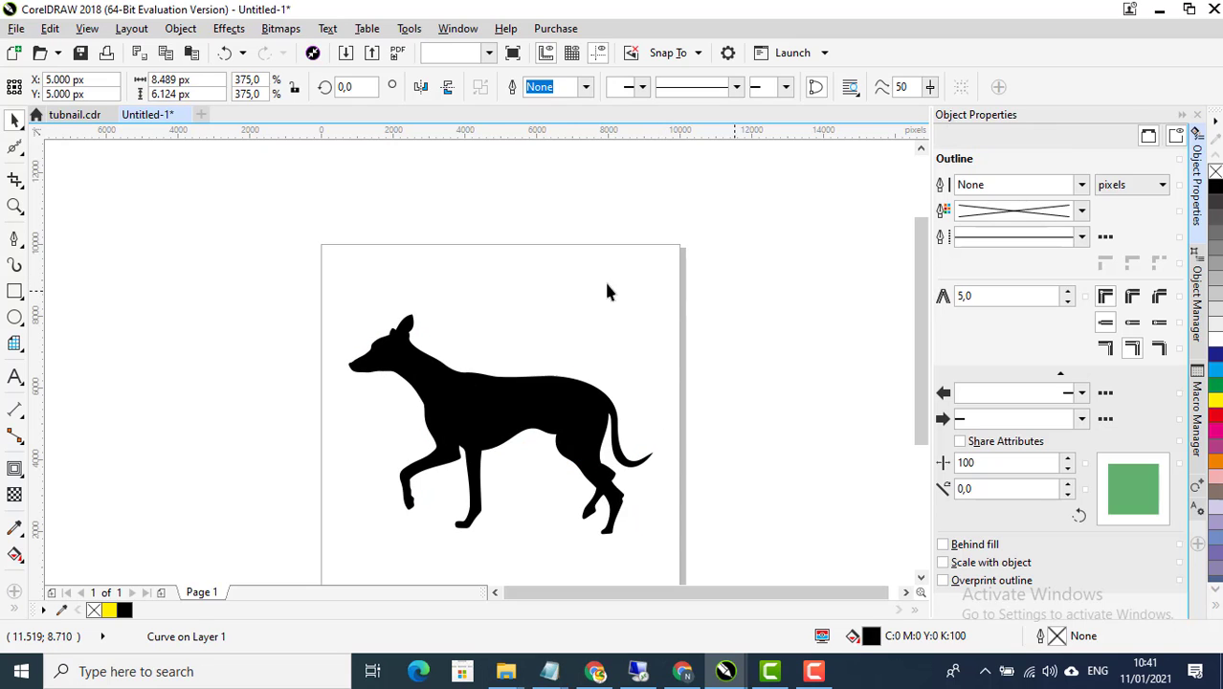
Add a page-sized 10.000 × 10.000 px rectangle around the silhouette and remove its outline
scroll(603, 285, down, 1)
scroll(600, 355, up, 1)
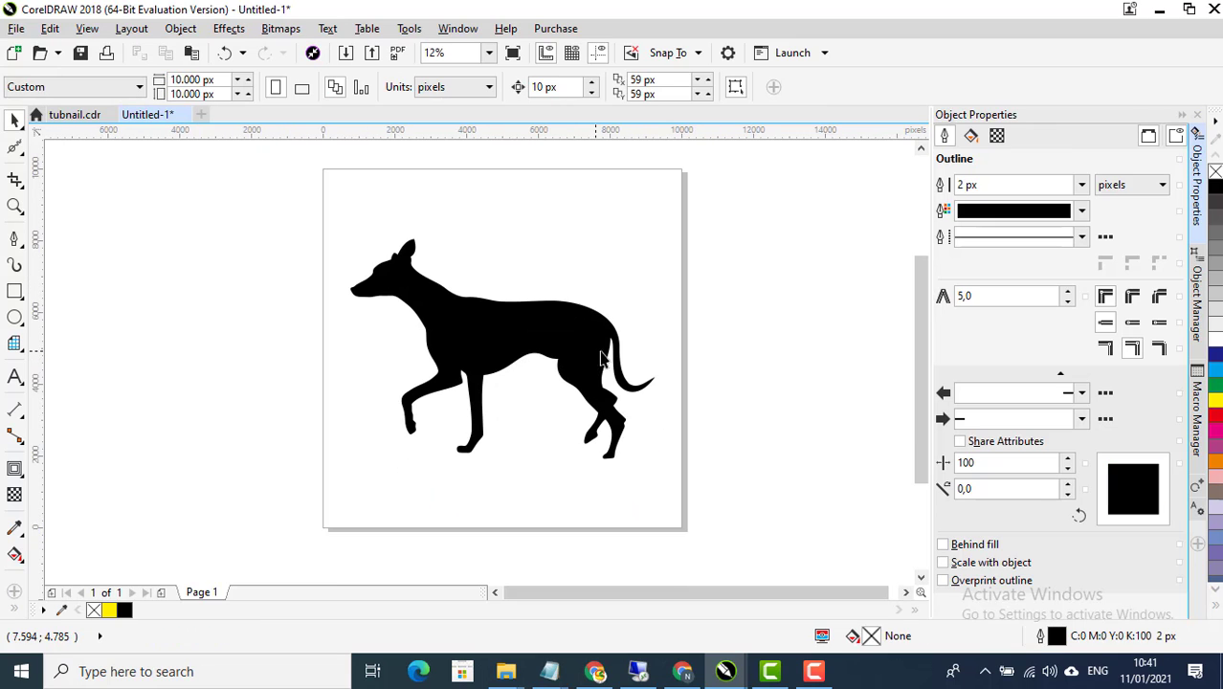
double_click(15, 291)
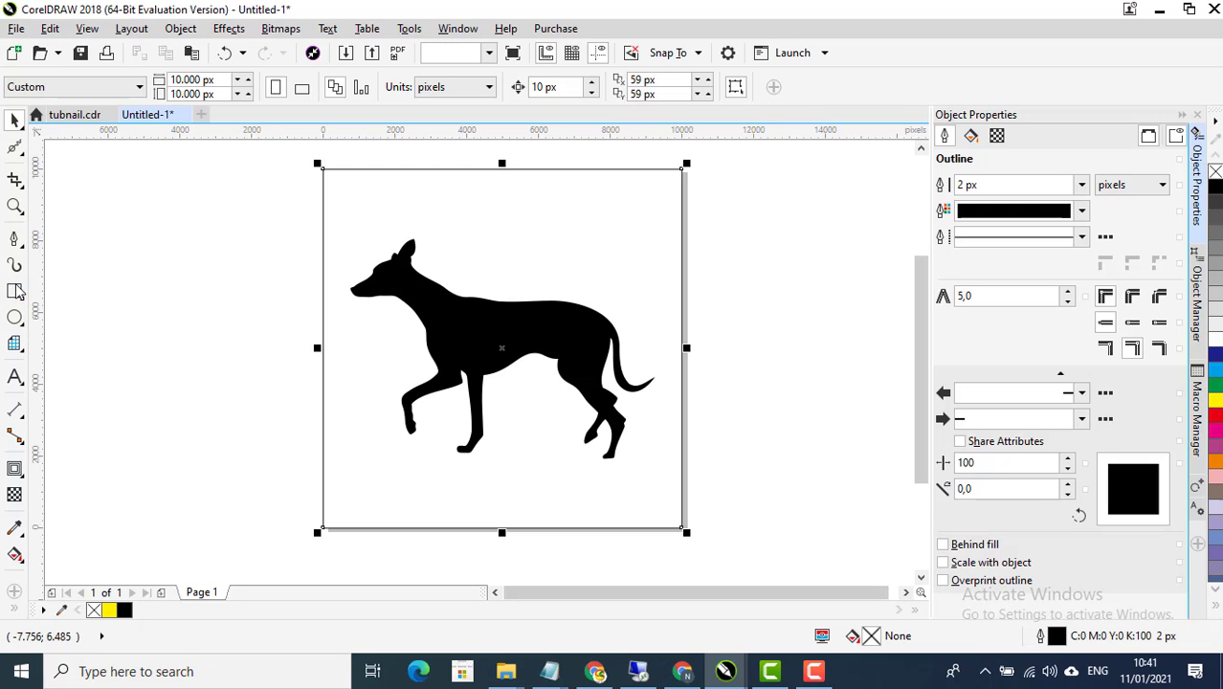
right_click(1215, 172)
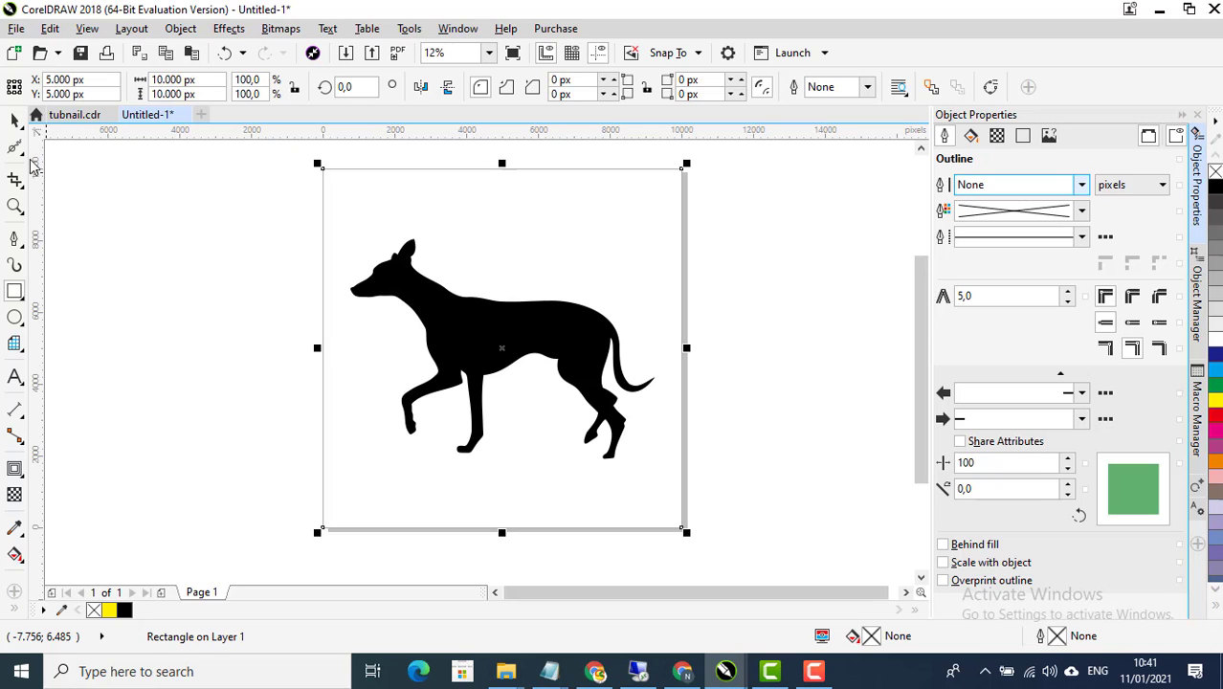
Shift the invisible page-sized rectangle half a page sideways, undo the move and deselect it
scroll(636, 308, down, 1)
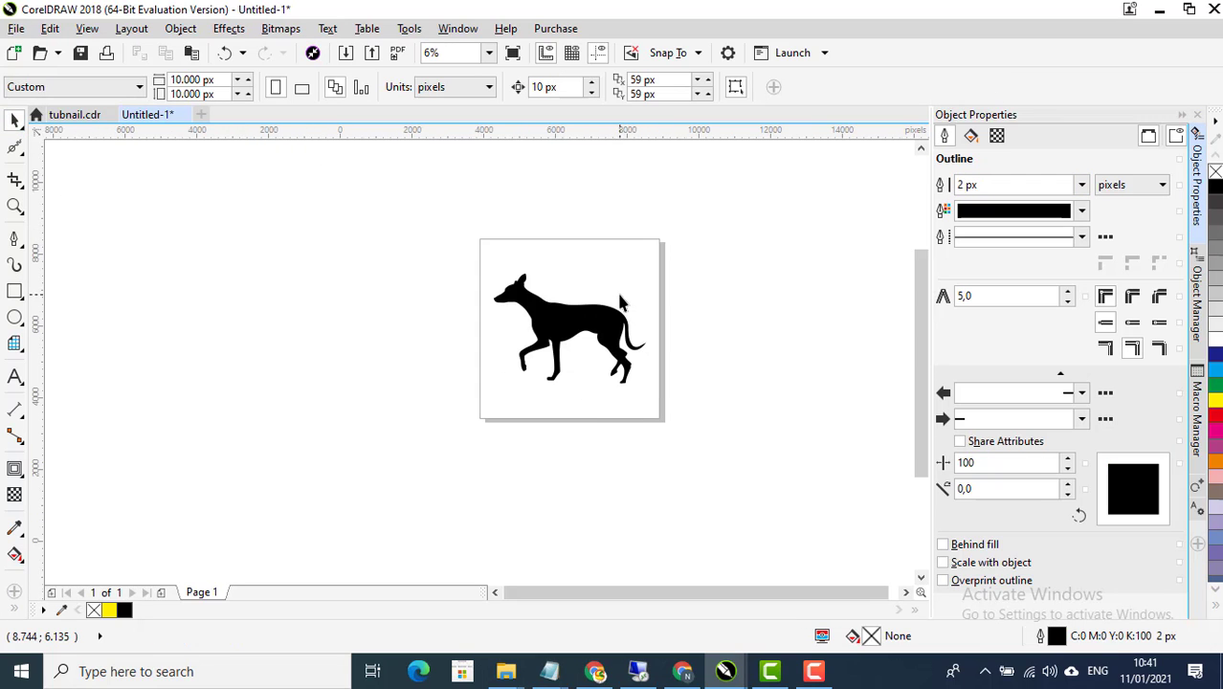
scroll(621, 296, up, 1)
drag(605, 266, 452, 271)
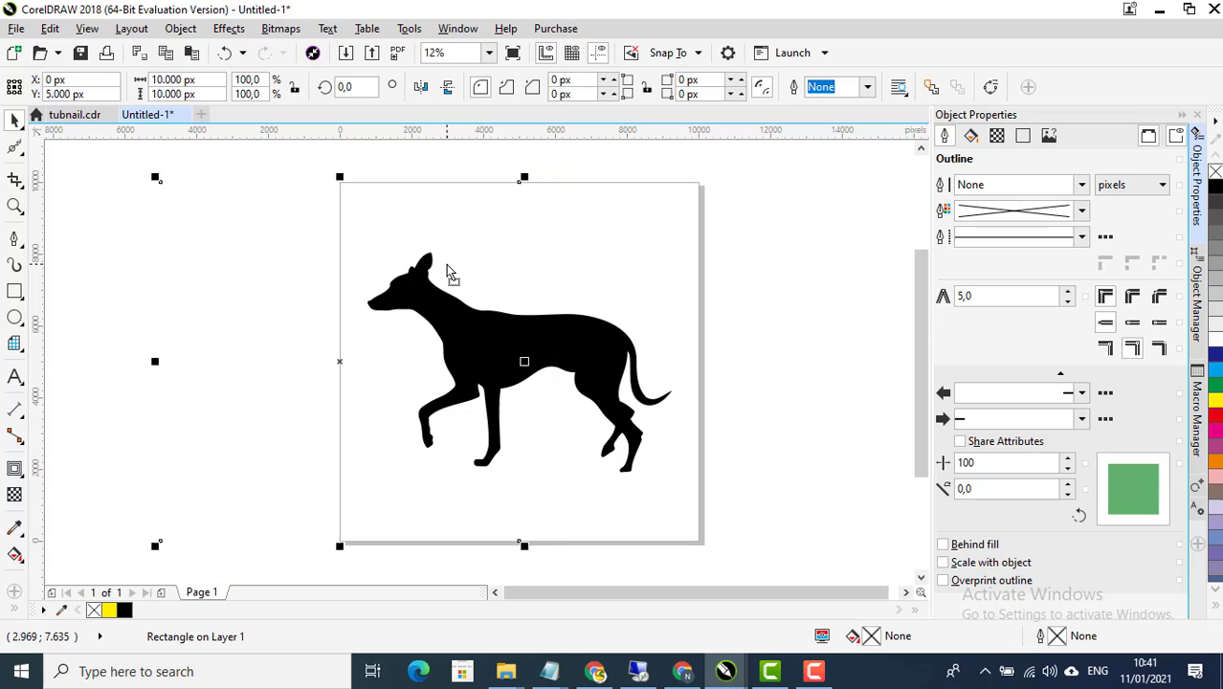
click(801, 301)
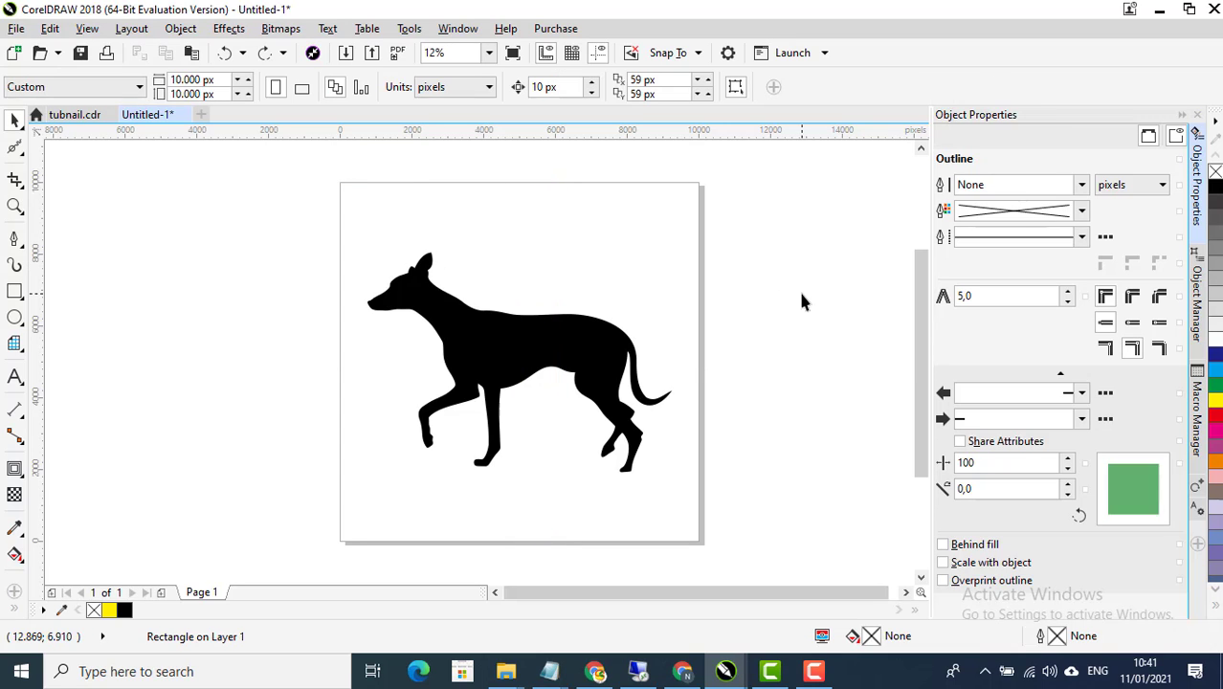
click(814, 674)
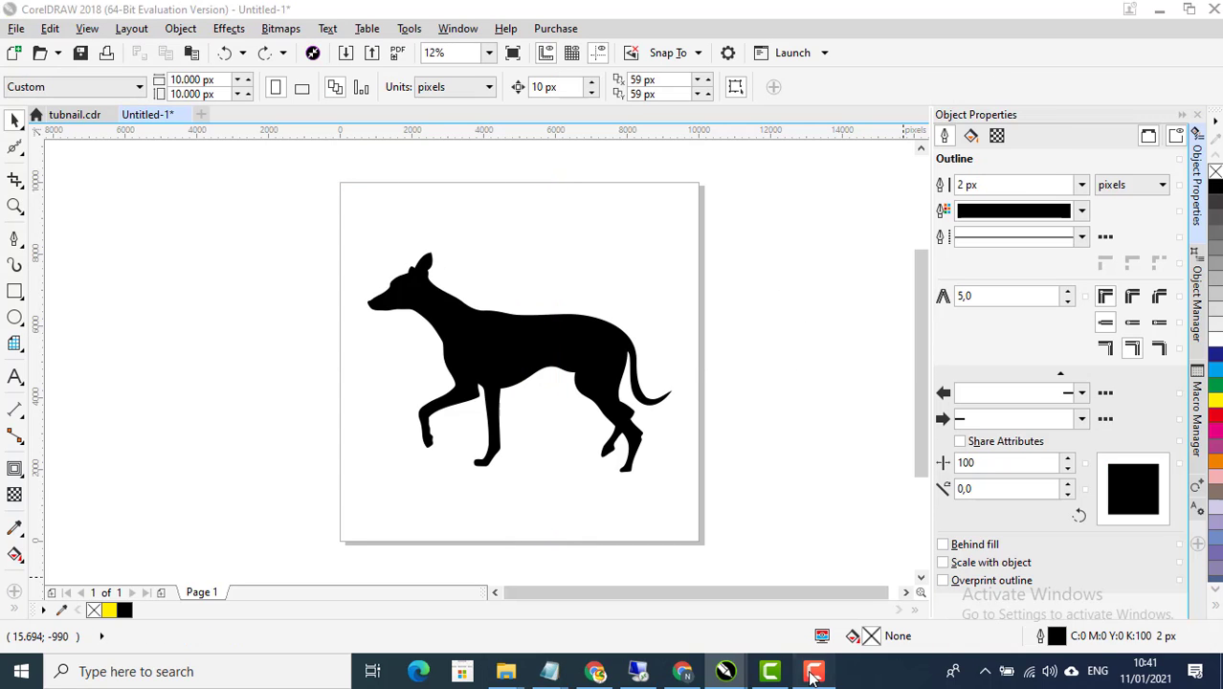
click(1136, 587)
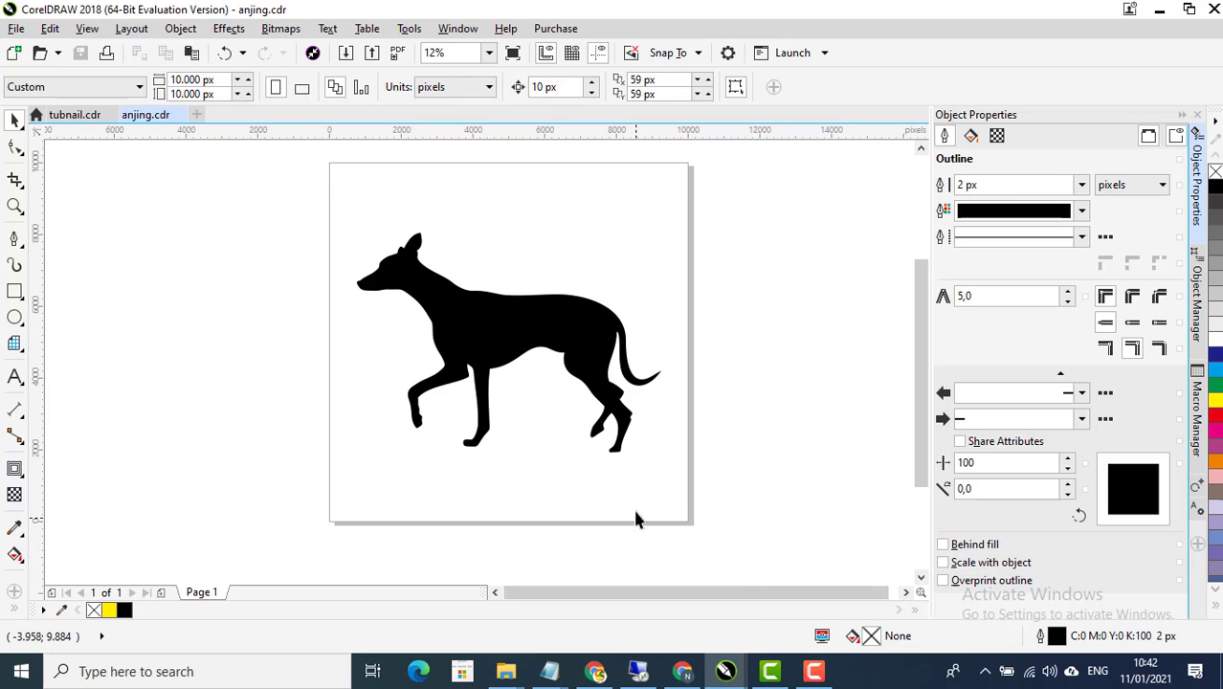
Check the invisible page-sized rectangle and the dog silhouette by selecting each, ending with only the silhouette selected
click(662, 253)
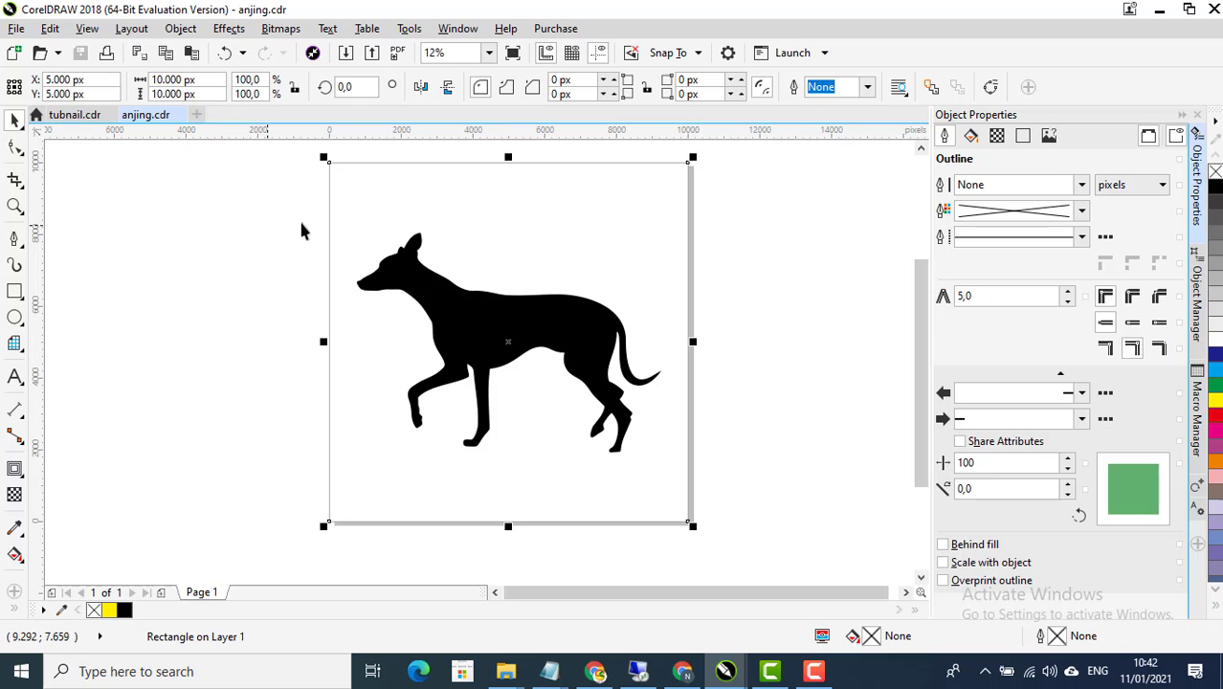
drag(731, 490, 731, 490)
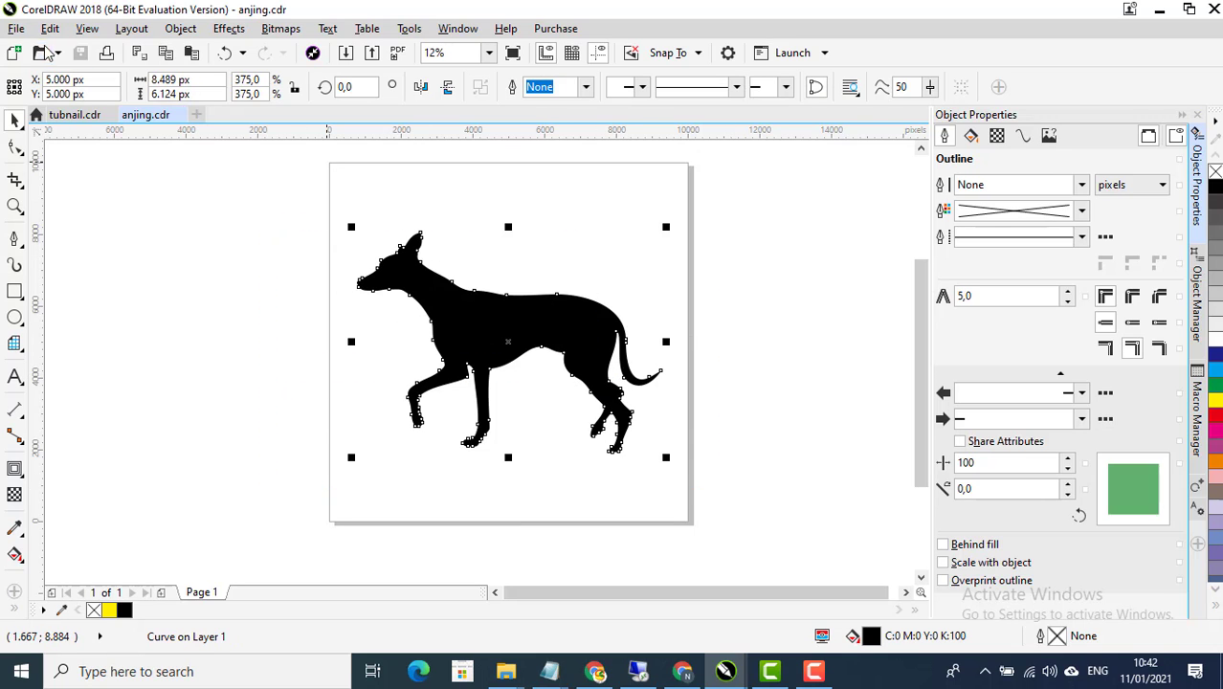
click(18, 29)
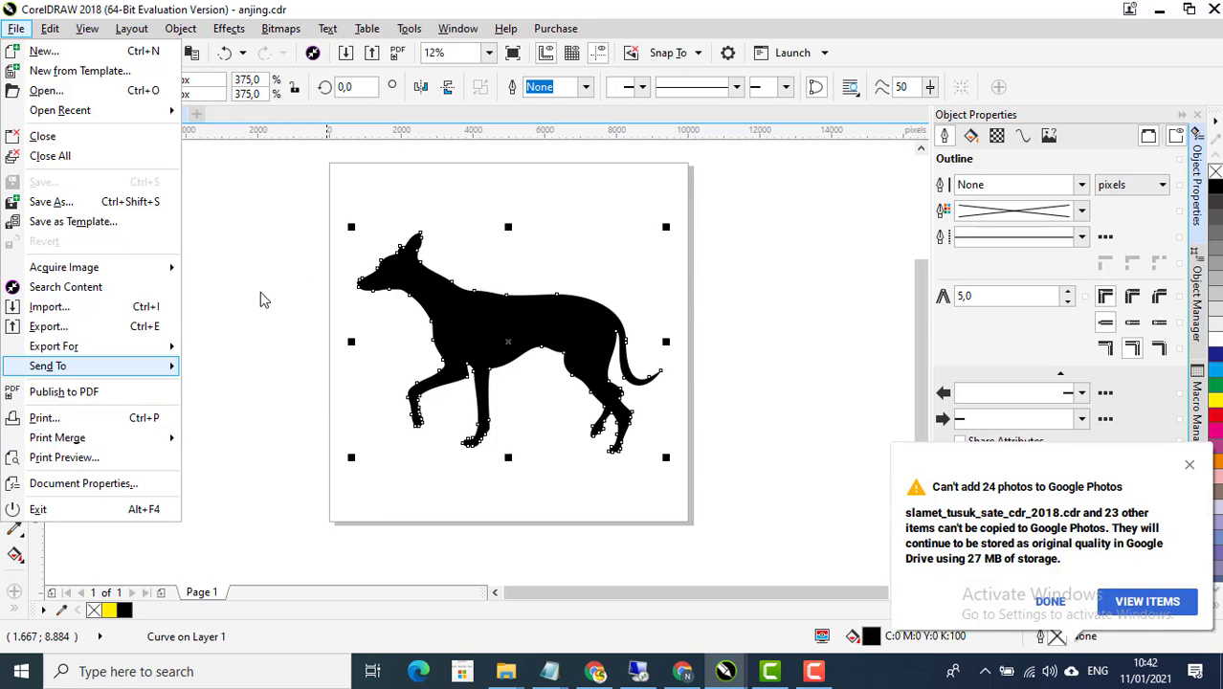
click(306, 234)
drag(248, 204, 735, 479)
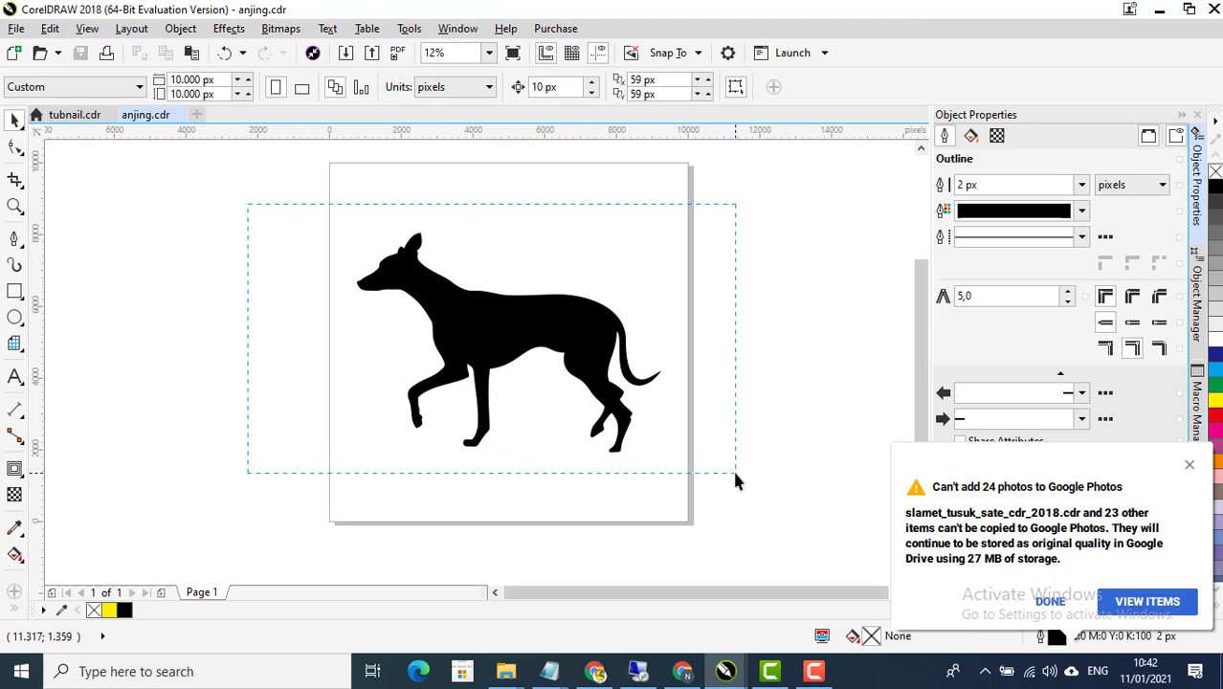
Review the default color management settings, keep Preserve pure black enabled and confirm them
click(409, 29)
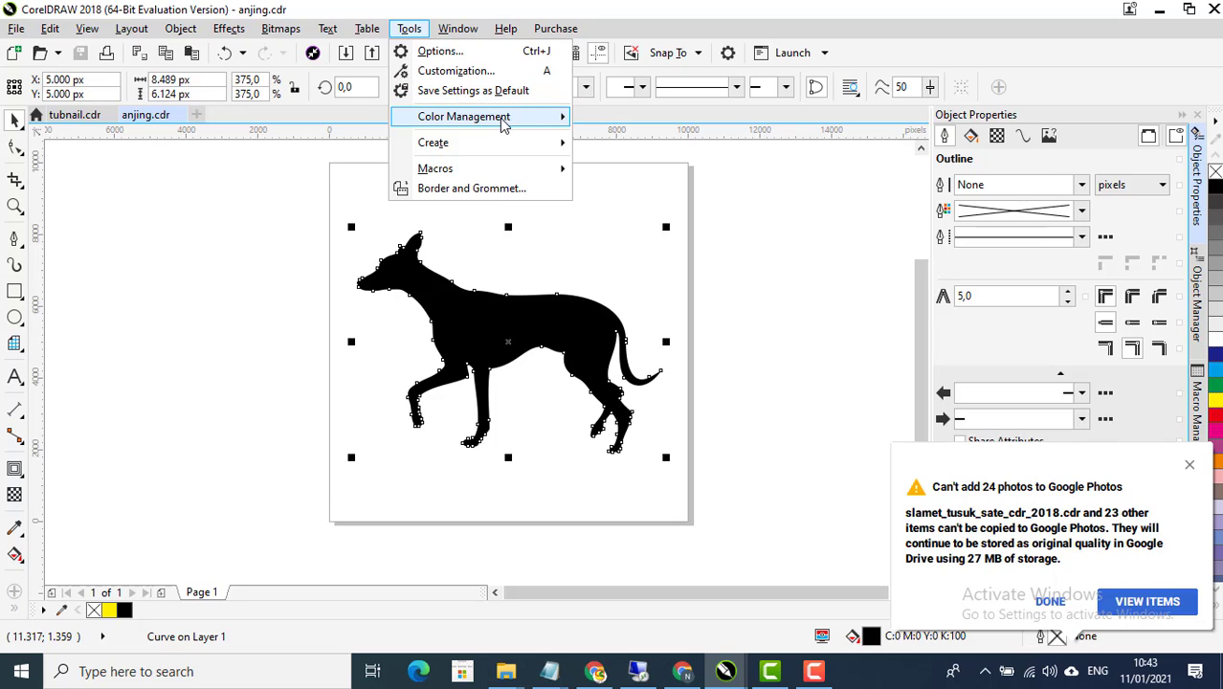
click(668, 124)
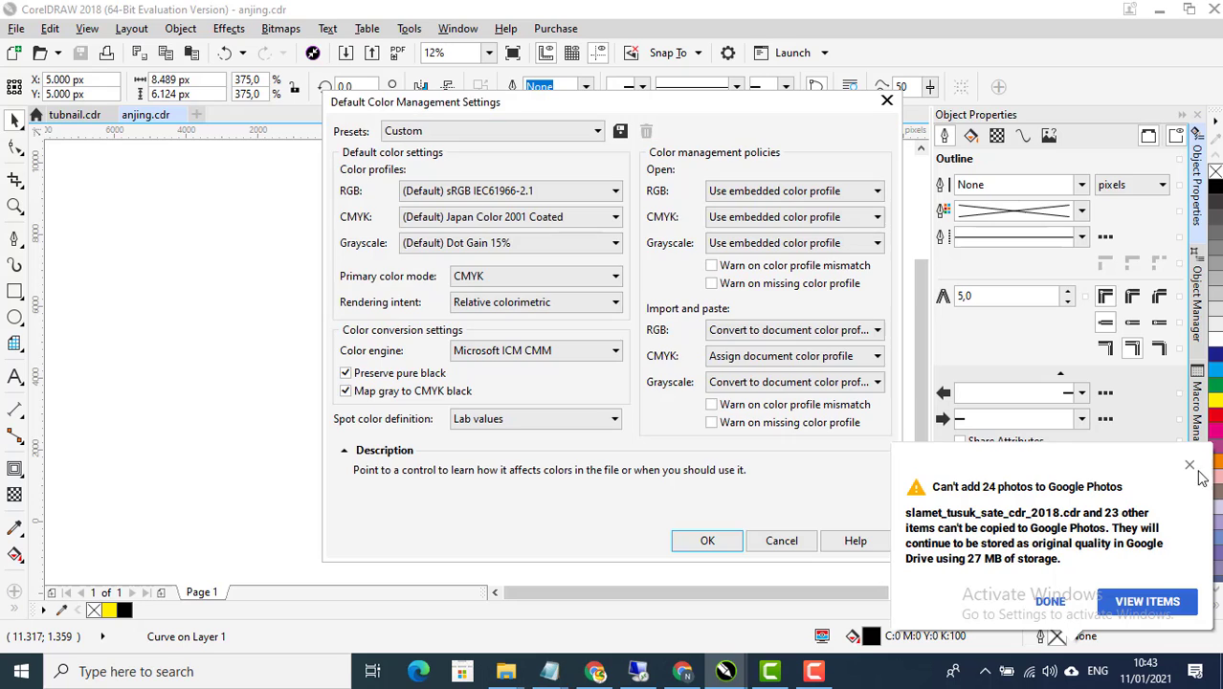
click(347, 374)
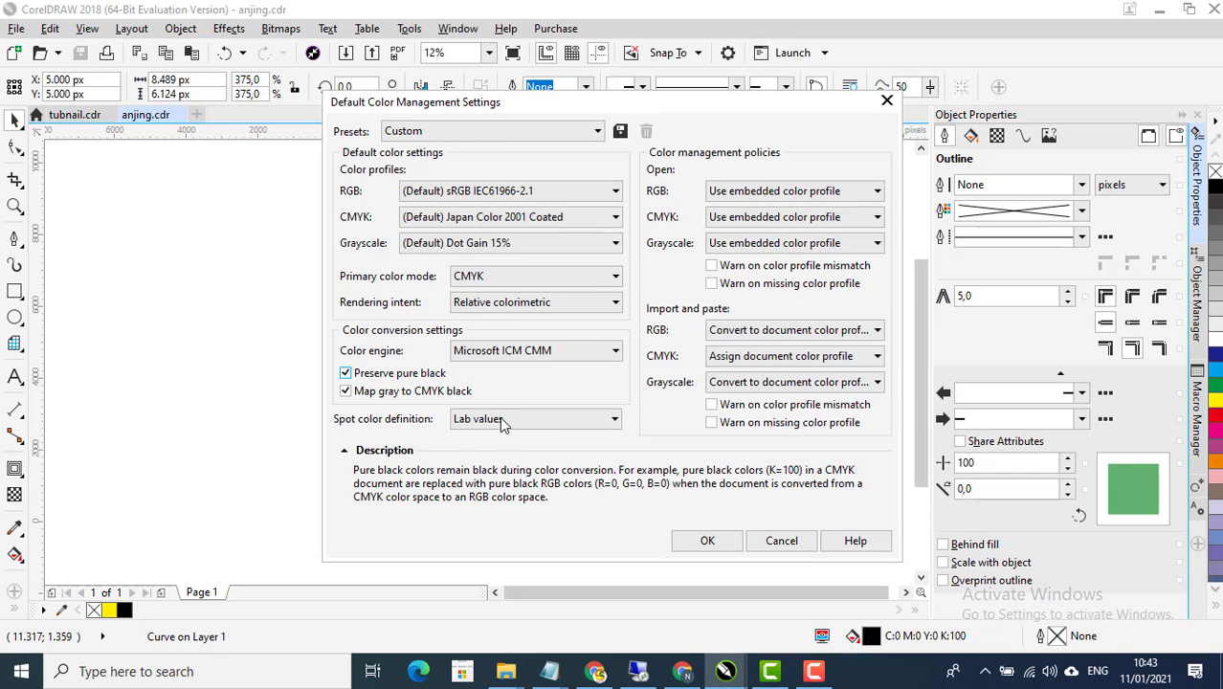
click(707, 542)
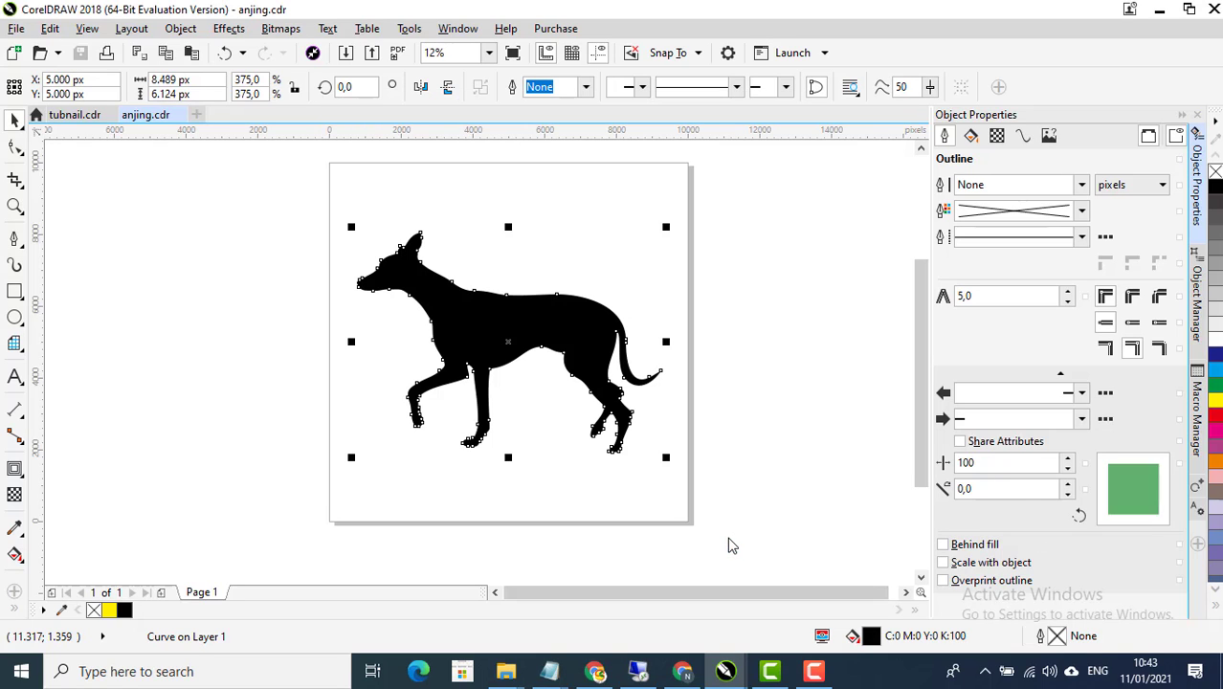
Set up a color model or palette replacement that finds the Uniform Colors palette in fills and replaces it with CMYK
click(15, 28)
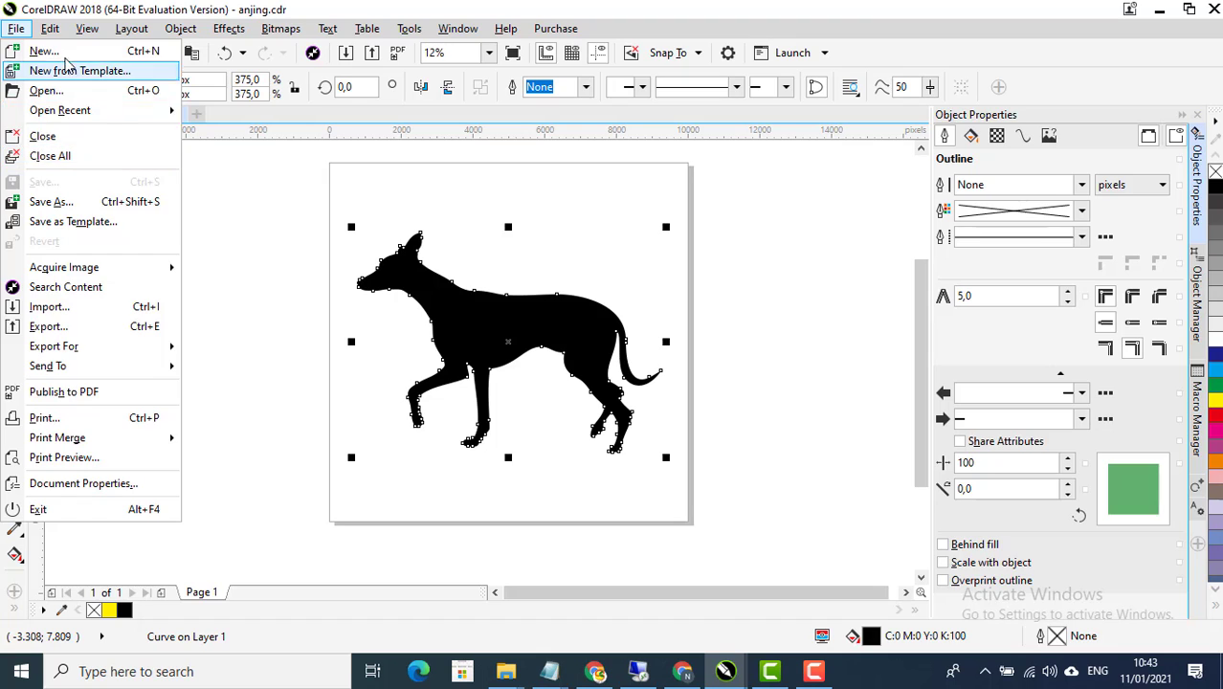
key(Escape)
click(50, 28)
click(50, 29)
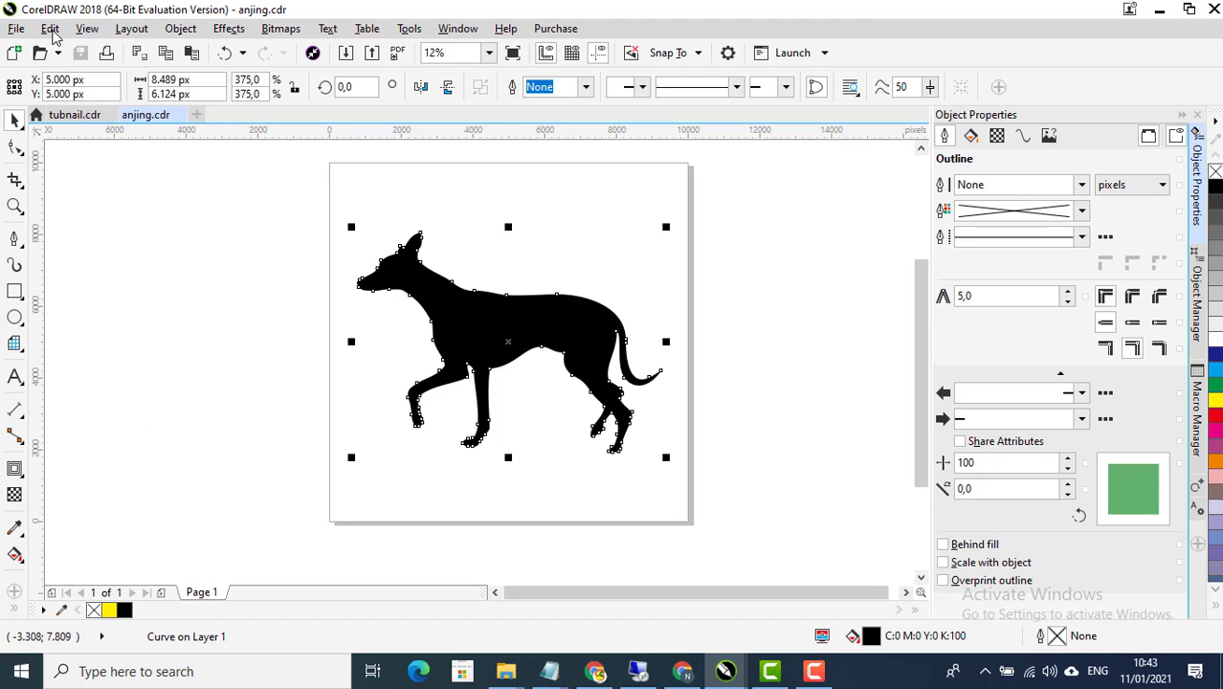
click(49, 29)
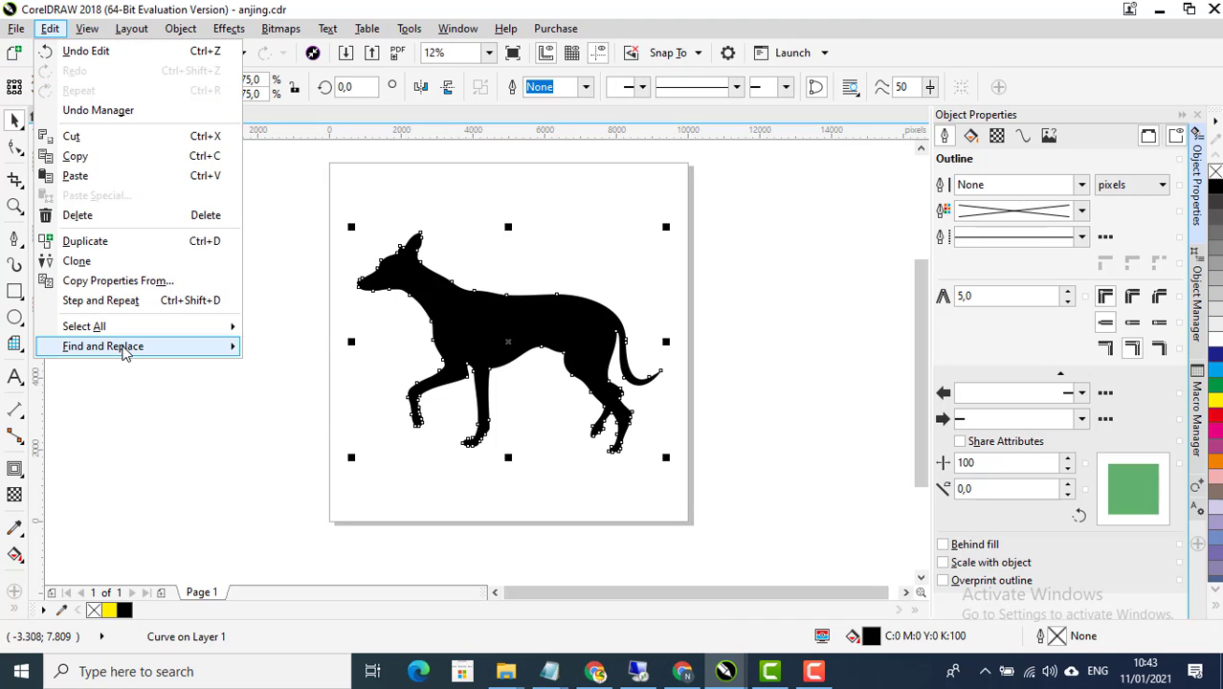
mouse_move(124, 350)
click(351, 373)
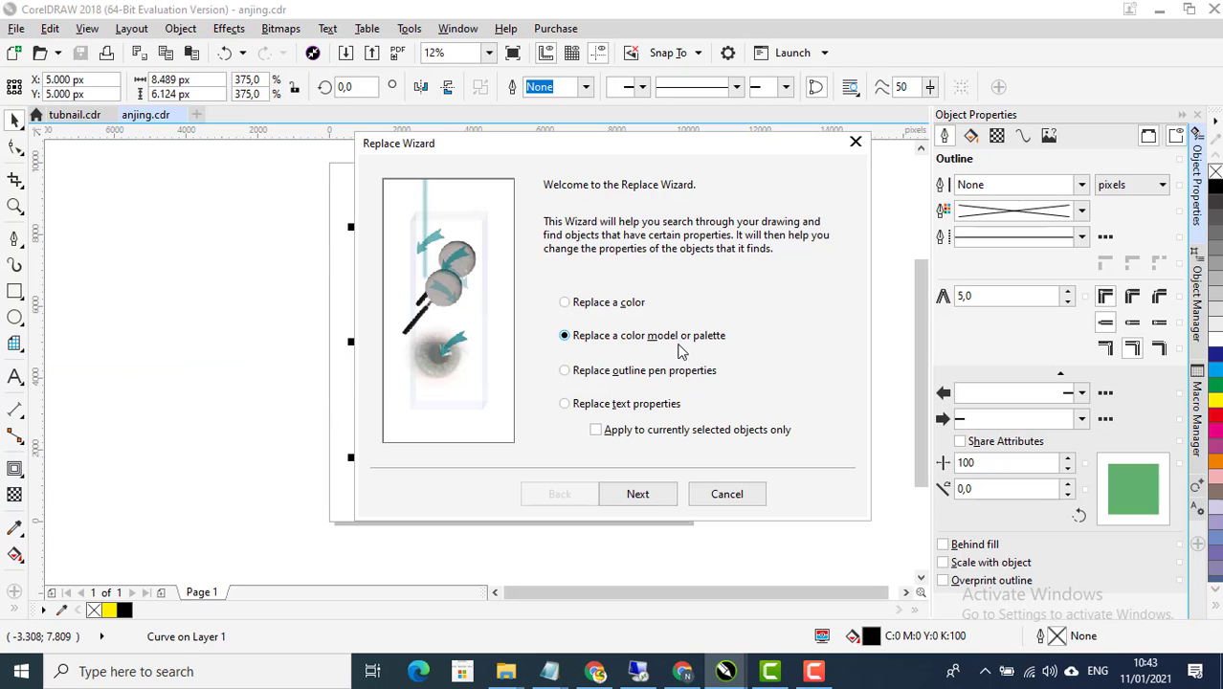
click(651, 502)
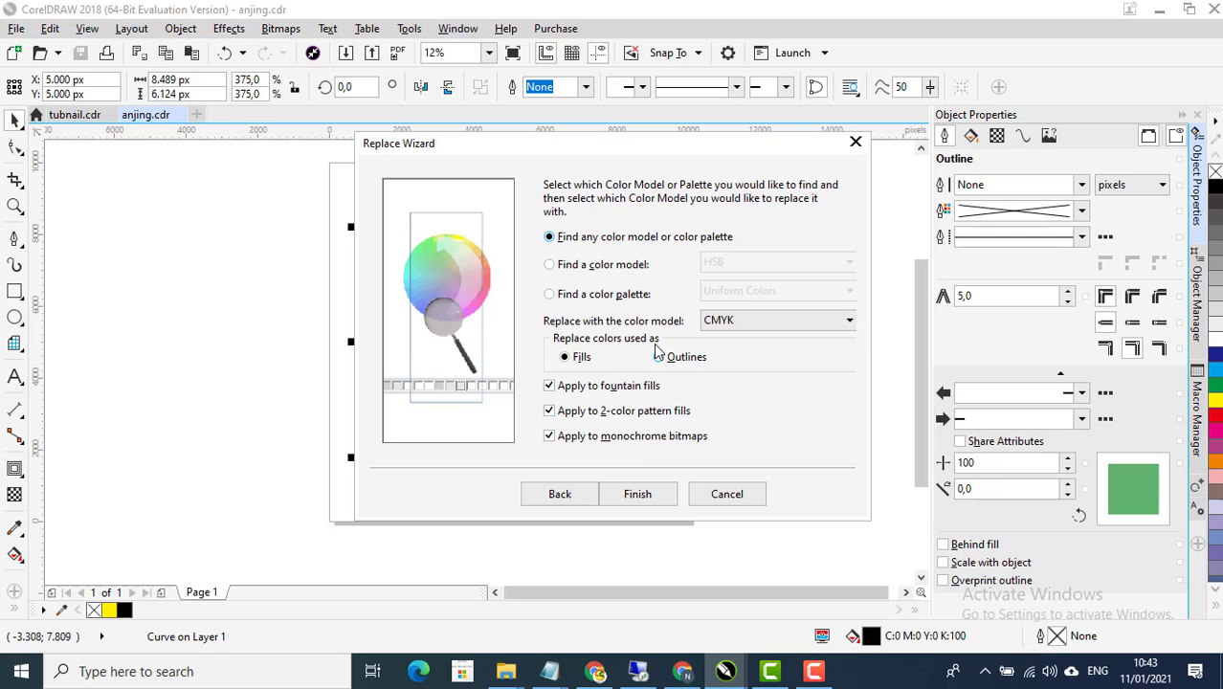
click(578, 297)
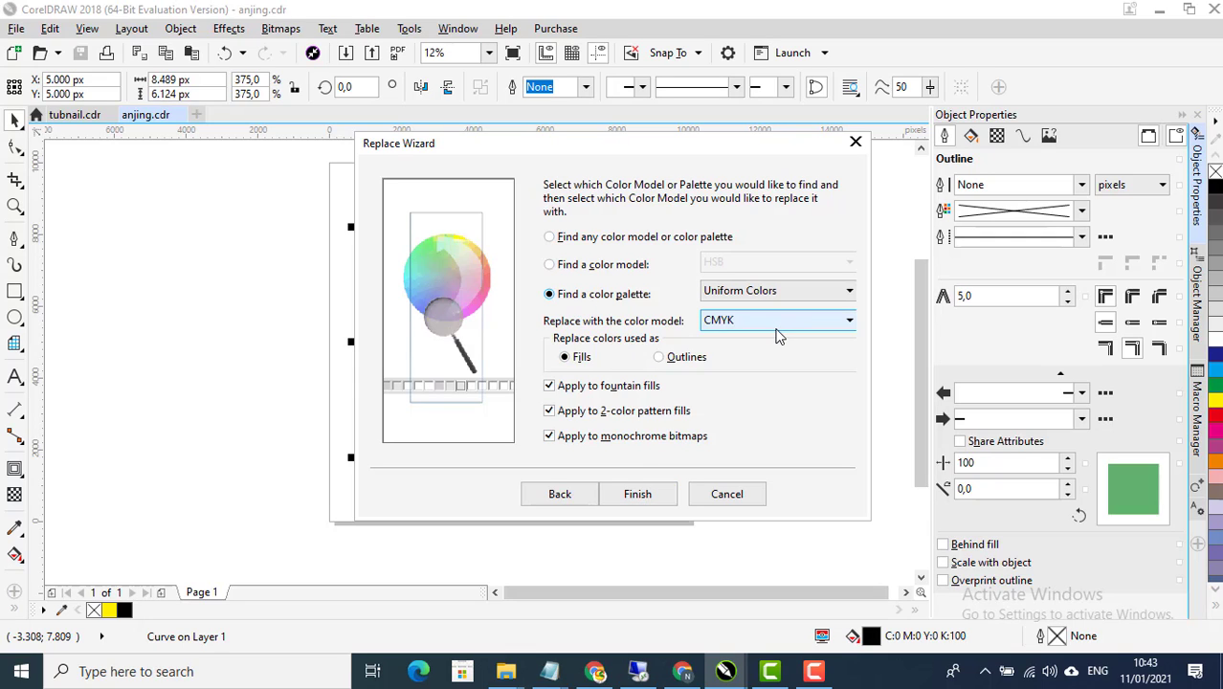
click(654, 497)
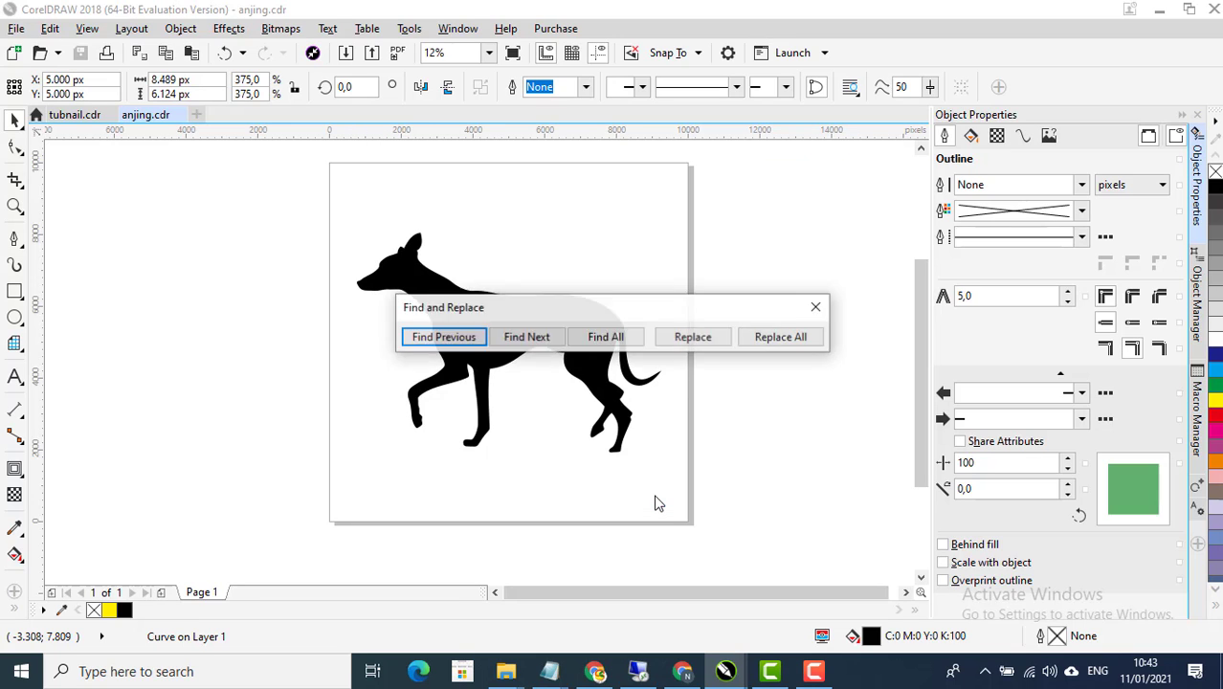
Replace all matching fill colors in the drawing and close Find and Replace
click(767, 382)
click(778, 341)
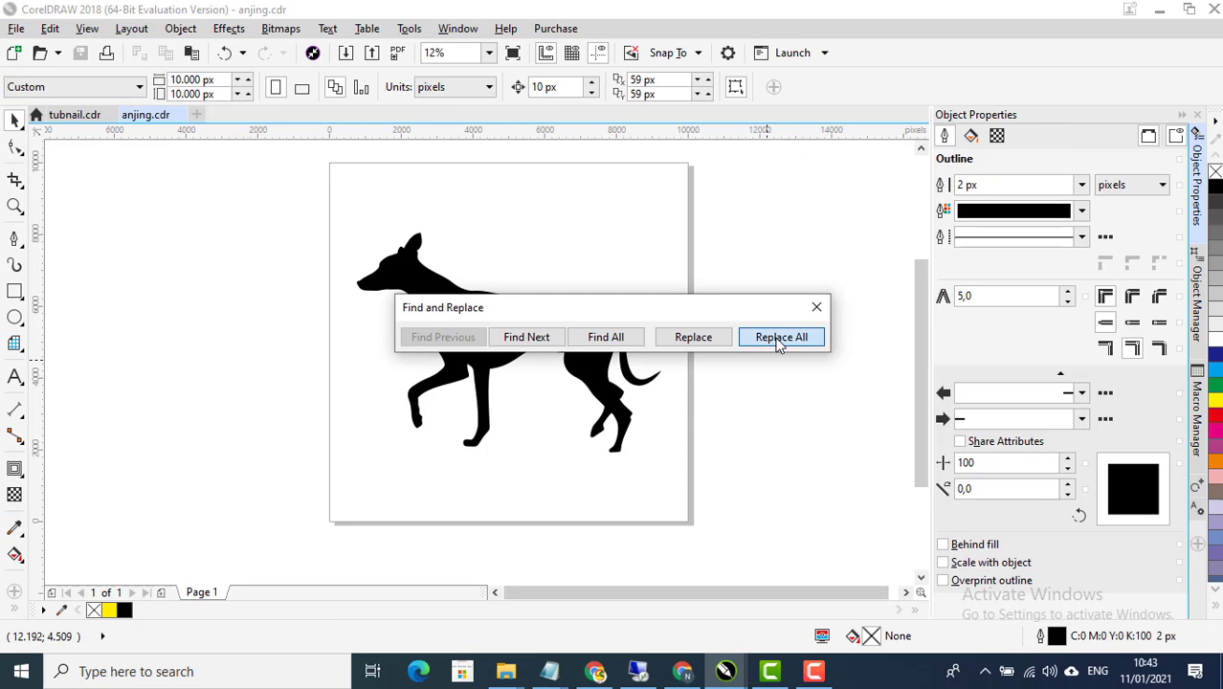
click(766, 380)
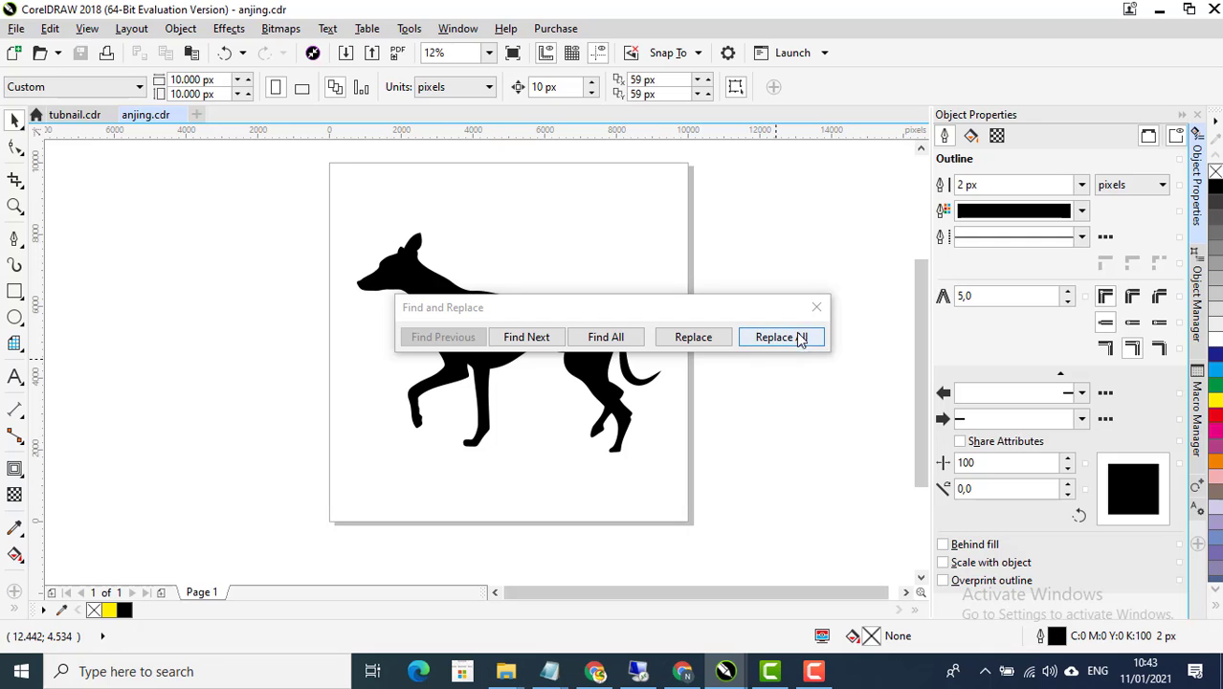
click(817, 307)
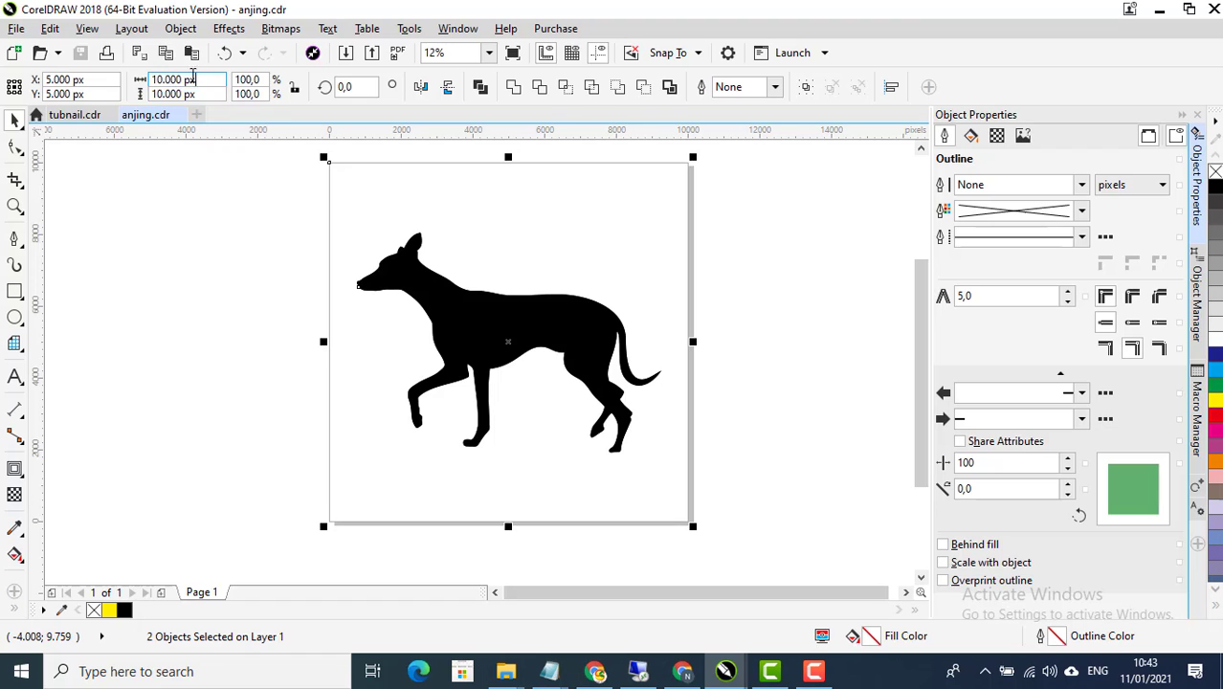
Select the dog silhouette with its page-sized frame and start exporting only the selection to the Pictures folder "upload ss"
drag(272, 156, 731, 542)
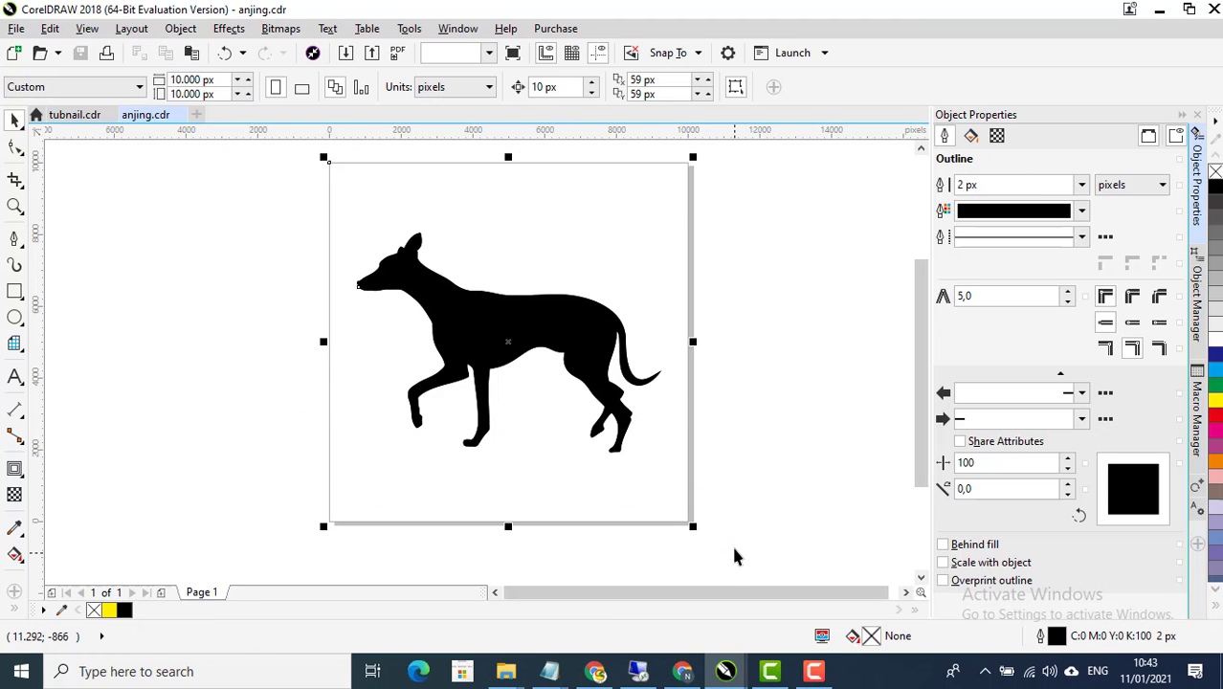
click(16, 29)
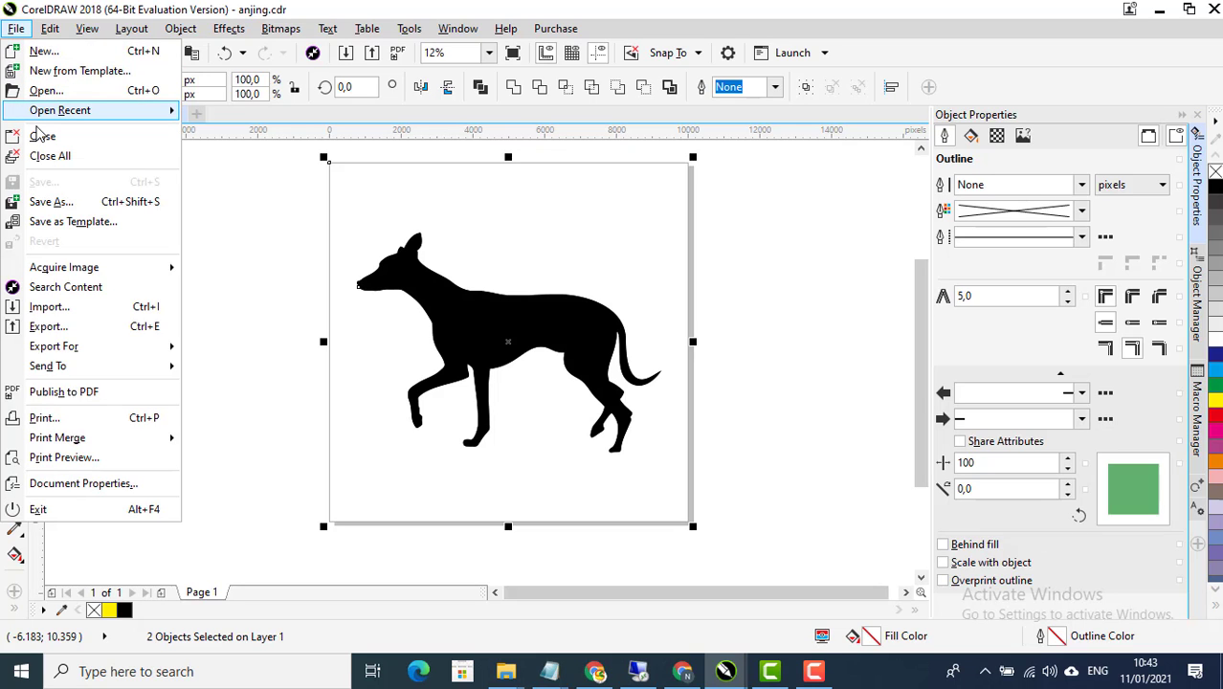
click(66, 328)
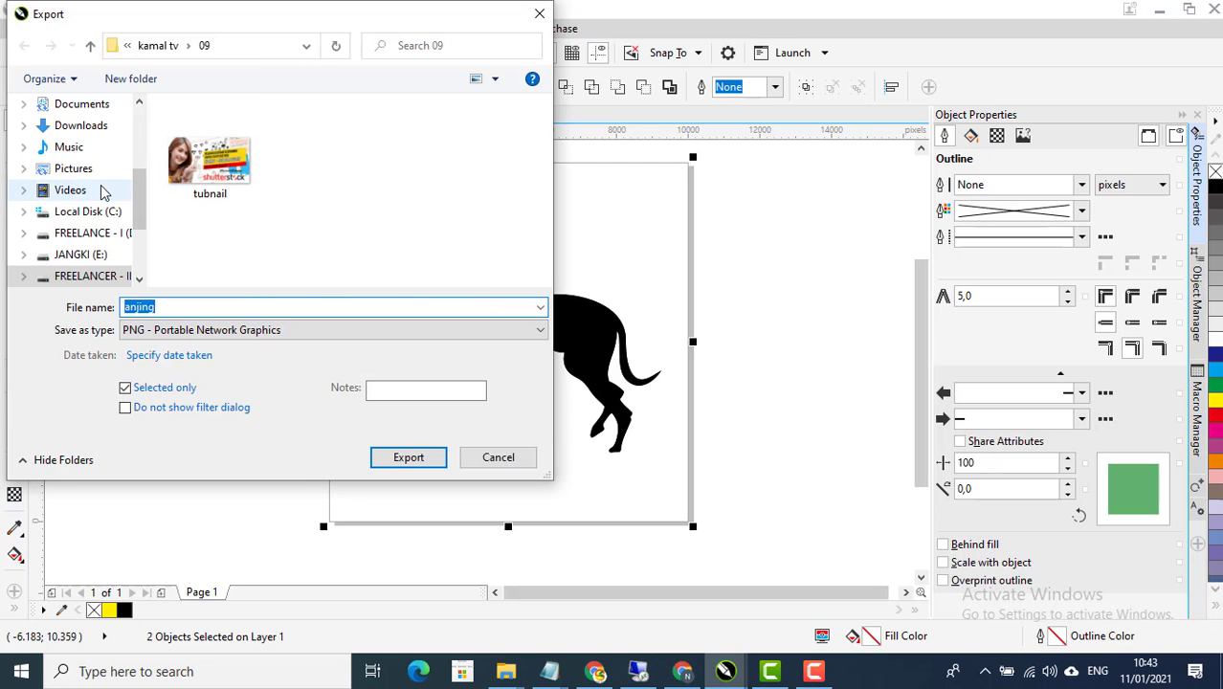
click(77, 168)
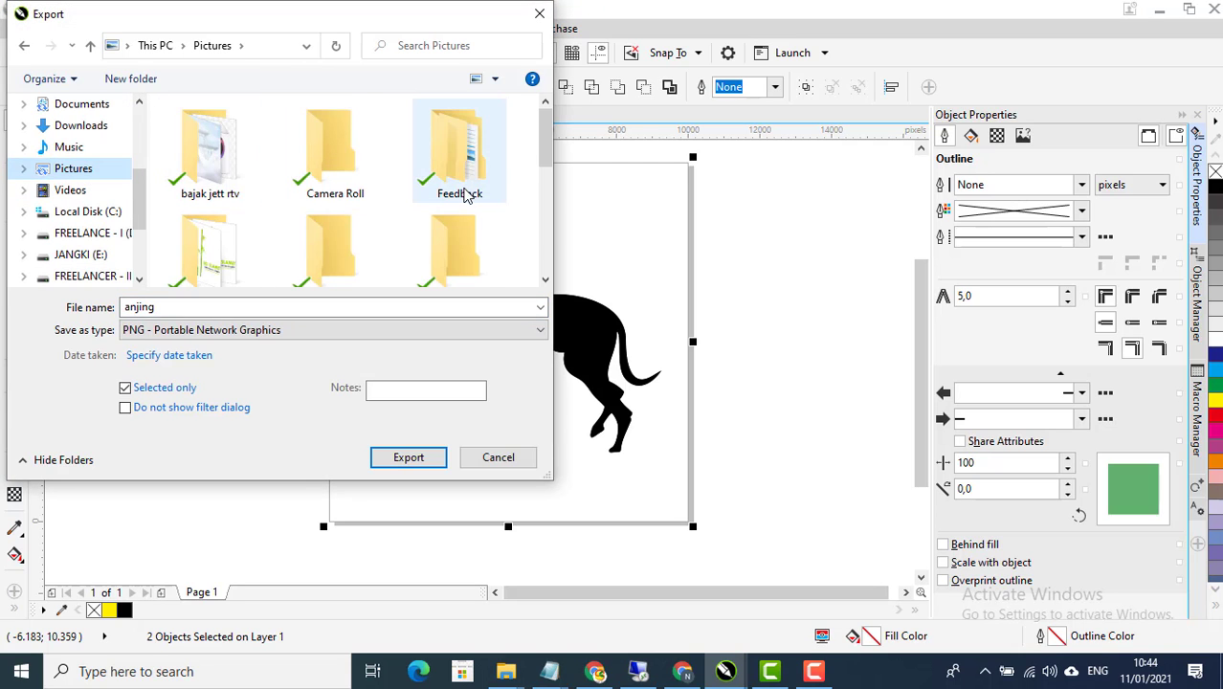
scroll(464, 196, down, 5)
double_click(330, 142)
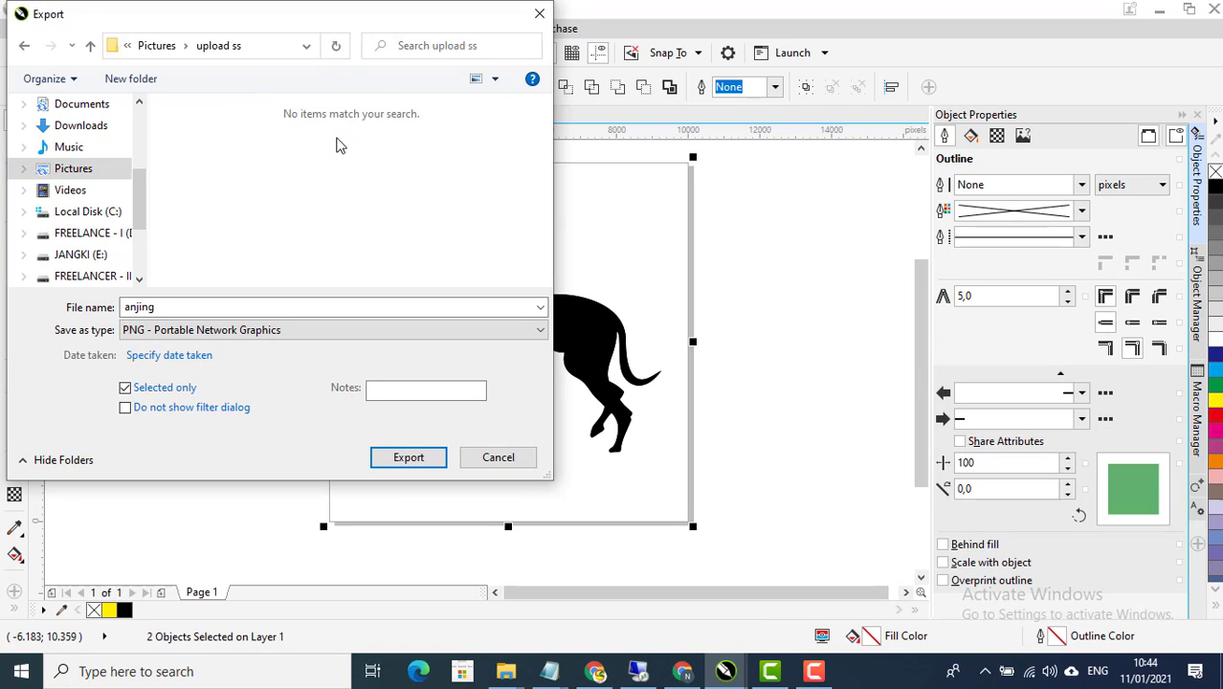
Choose EPS - Encapsulated PostScript as the format for the anjing file and proceed to the EPS export options
click(280, 330)
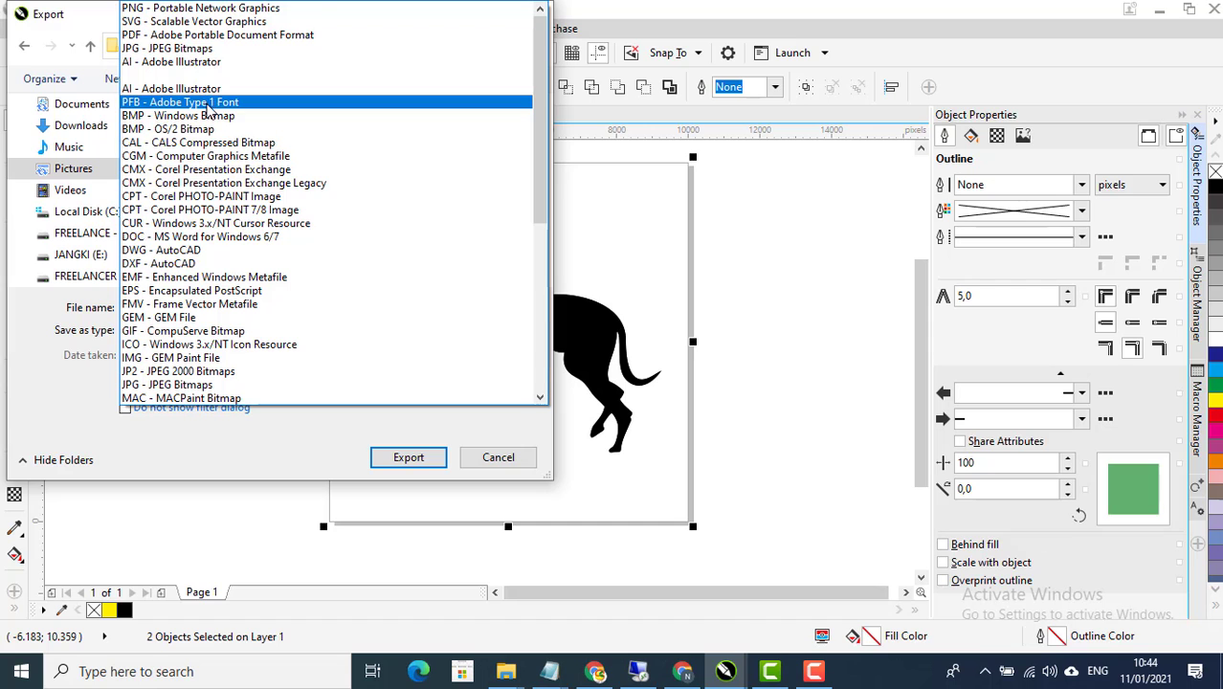
scroll(200, 225, down, 1)
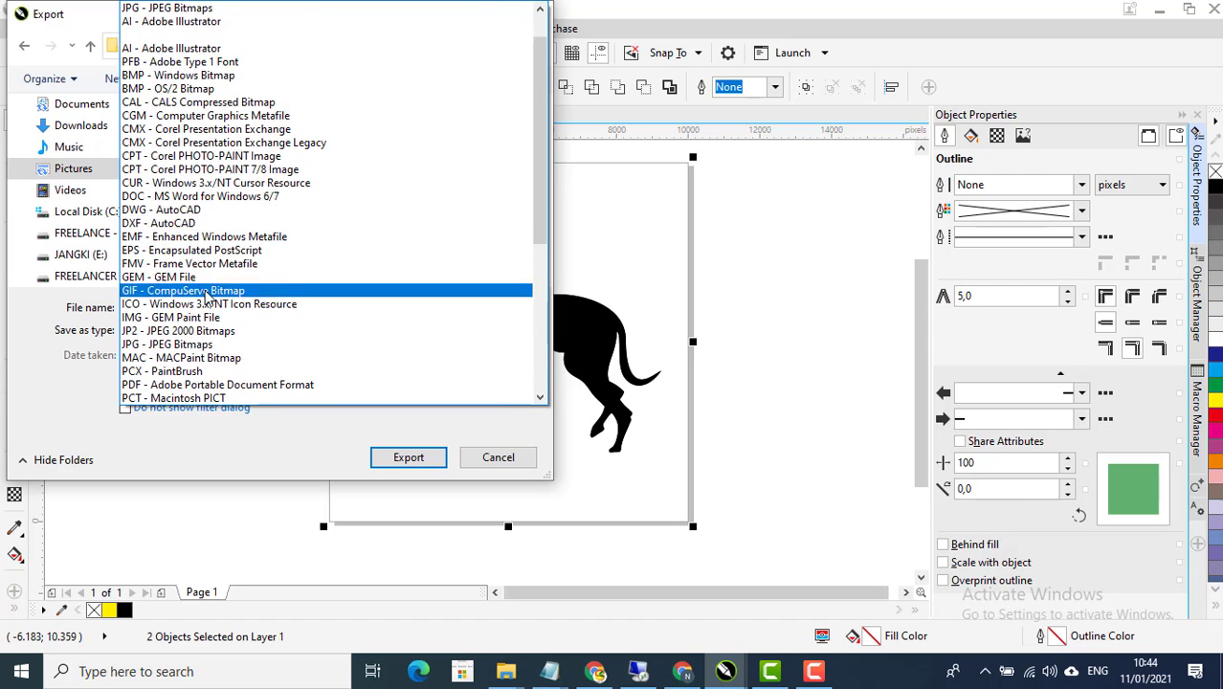
scroll(199, 298, down, 2)
scroll(199, 292, down, 5)
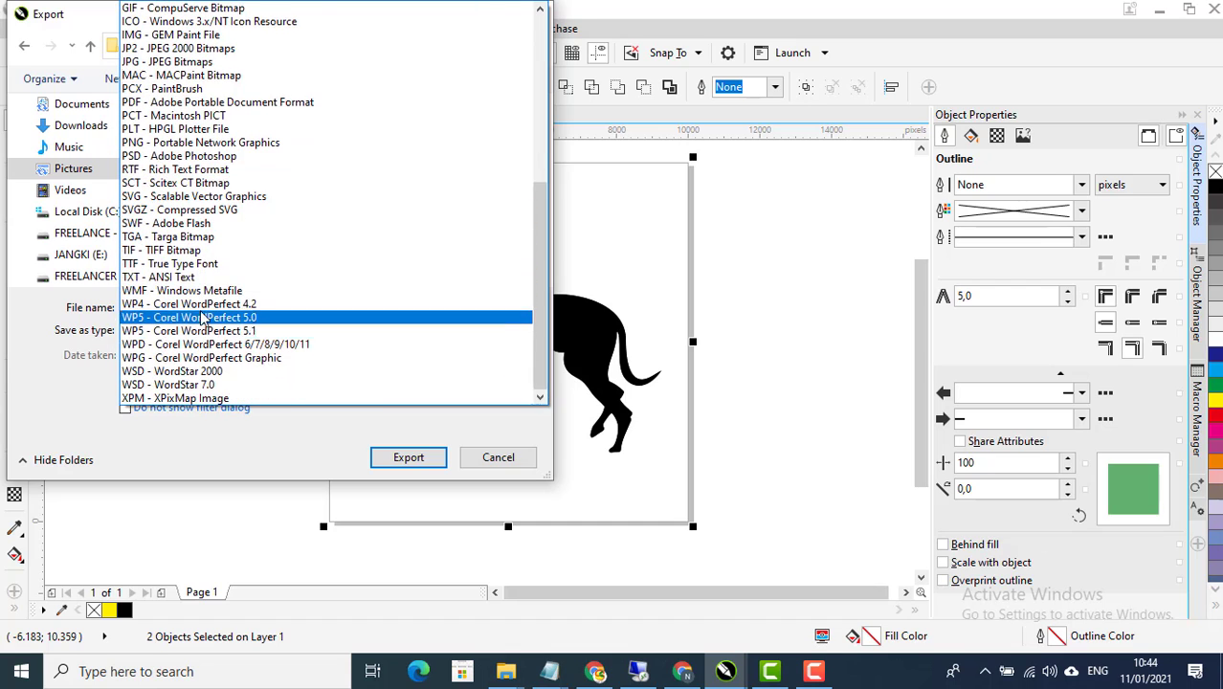
scroll(199, 316, up, 4)
click(199, 129)
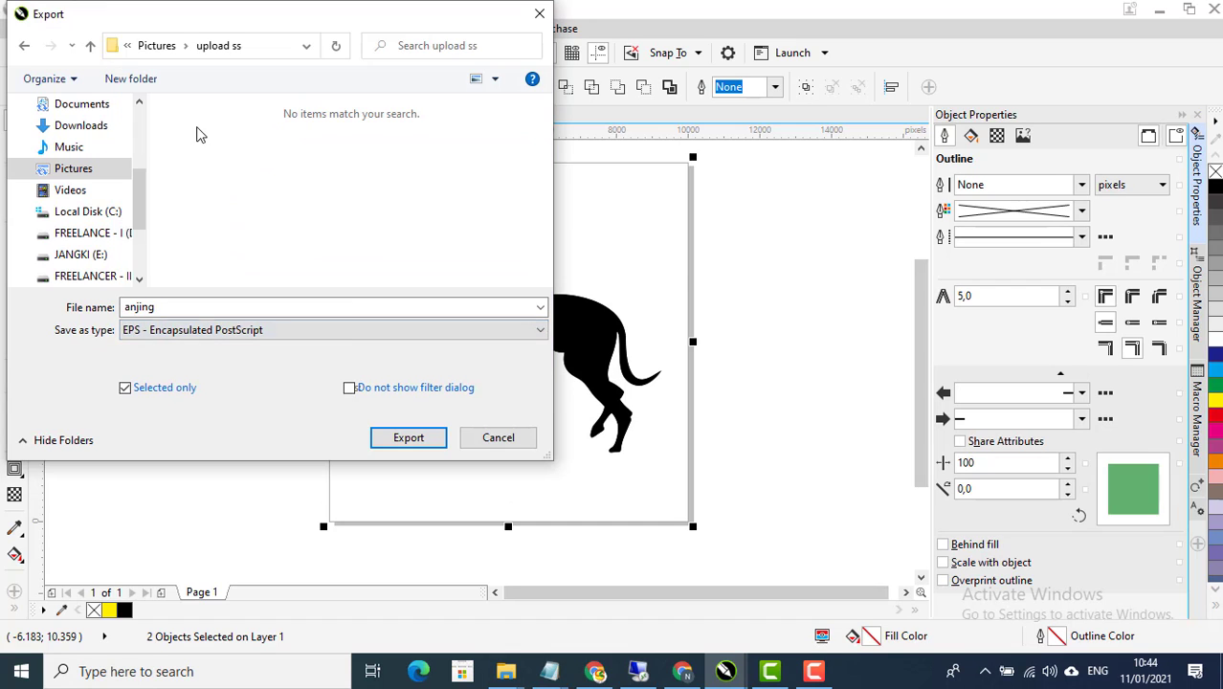
click(406, 438)
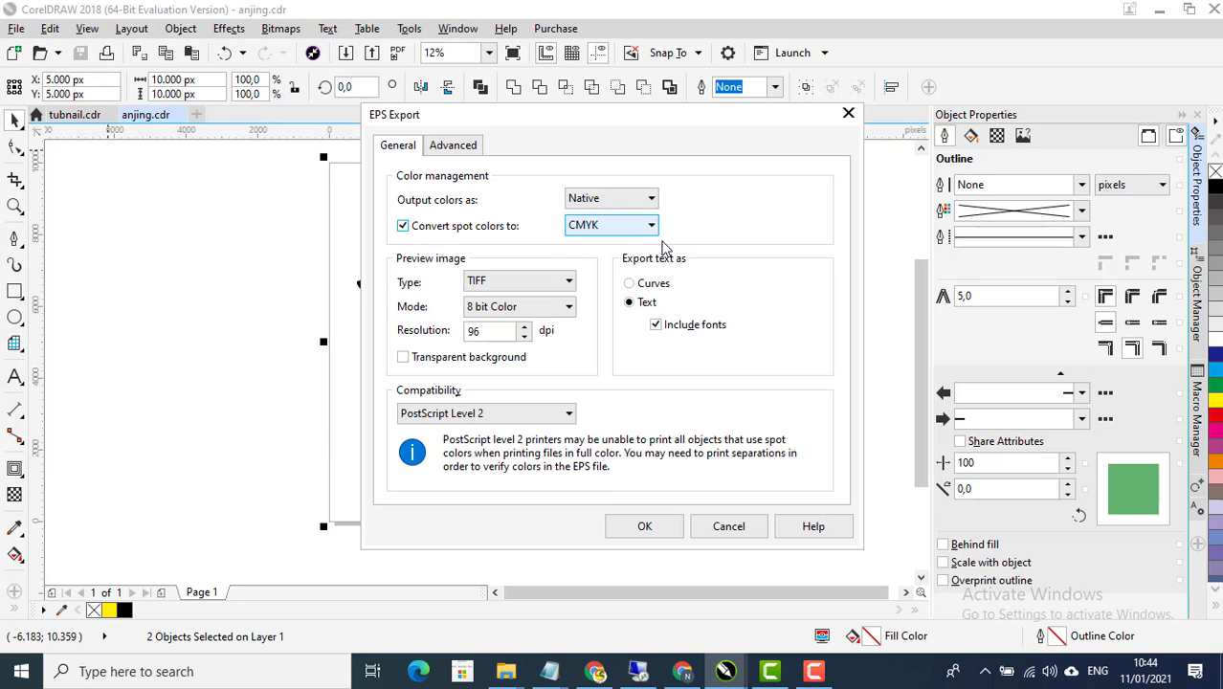
Set the EPS preview image resolution to 100 dpi, complete the export and deselect the artwork
click(489, 332)
drag(489, 332, 402, 332)
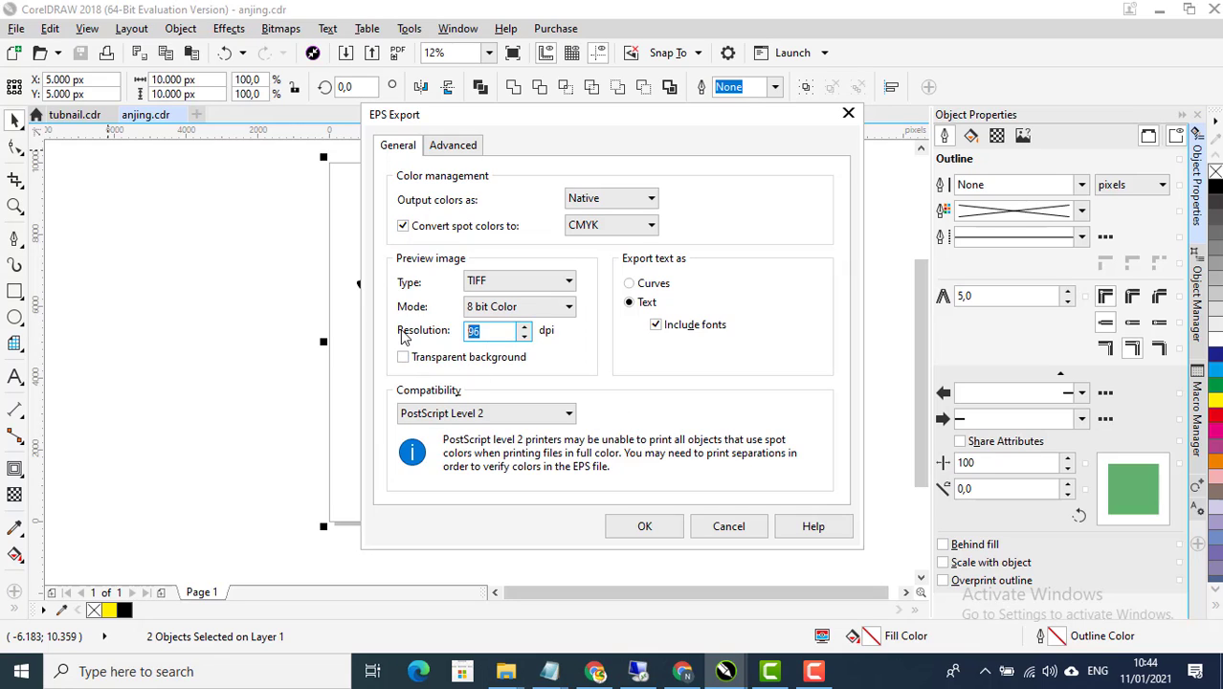
text(100)
click(645, 527)
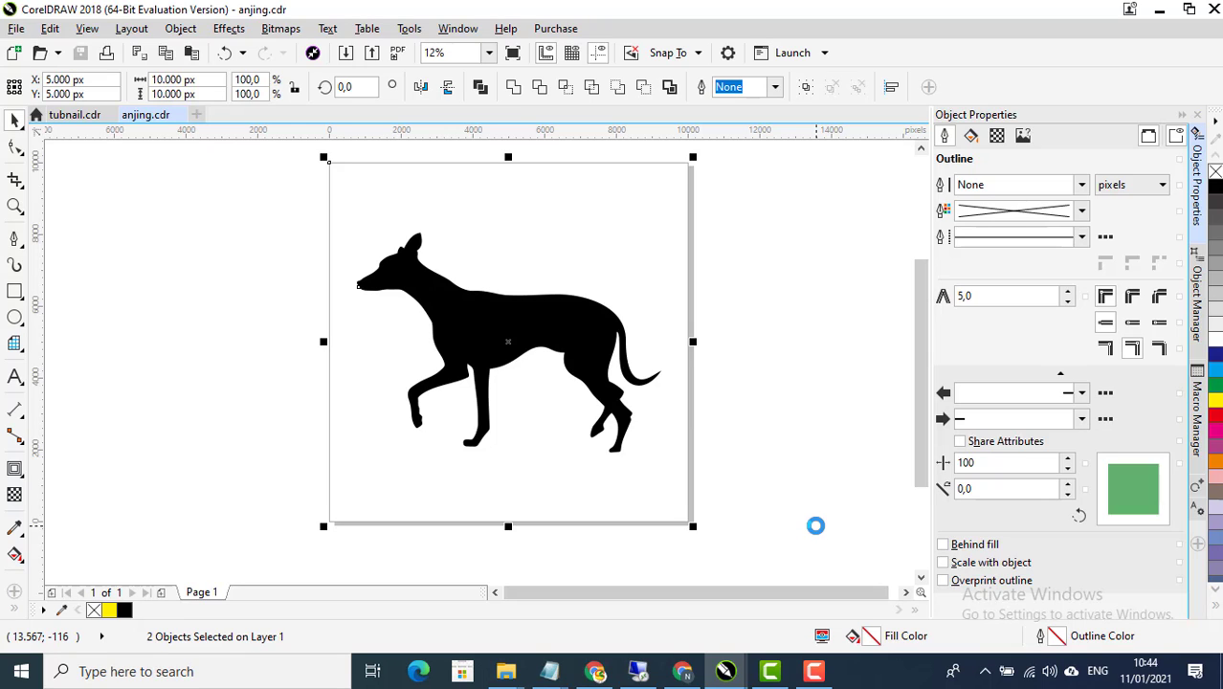
click(790, 439)
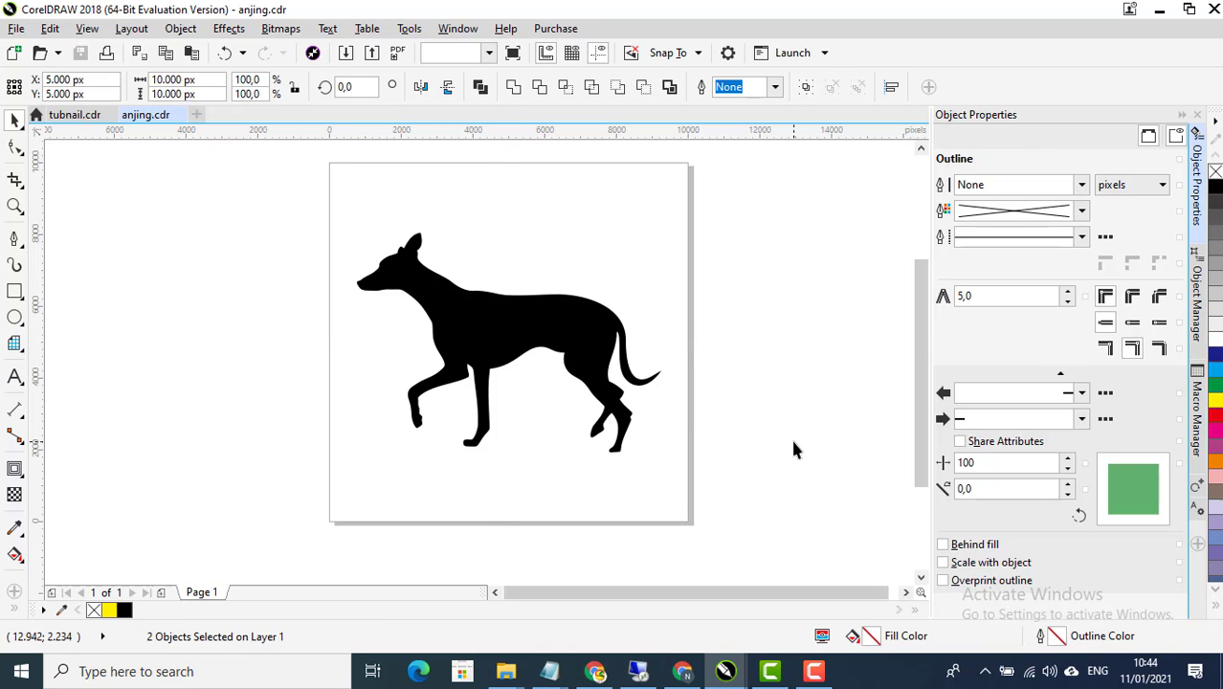
click(506, 672)
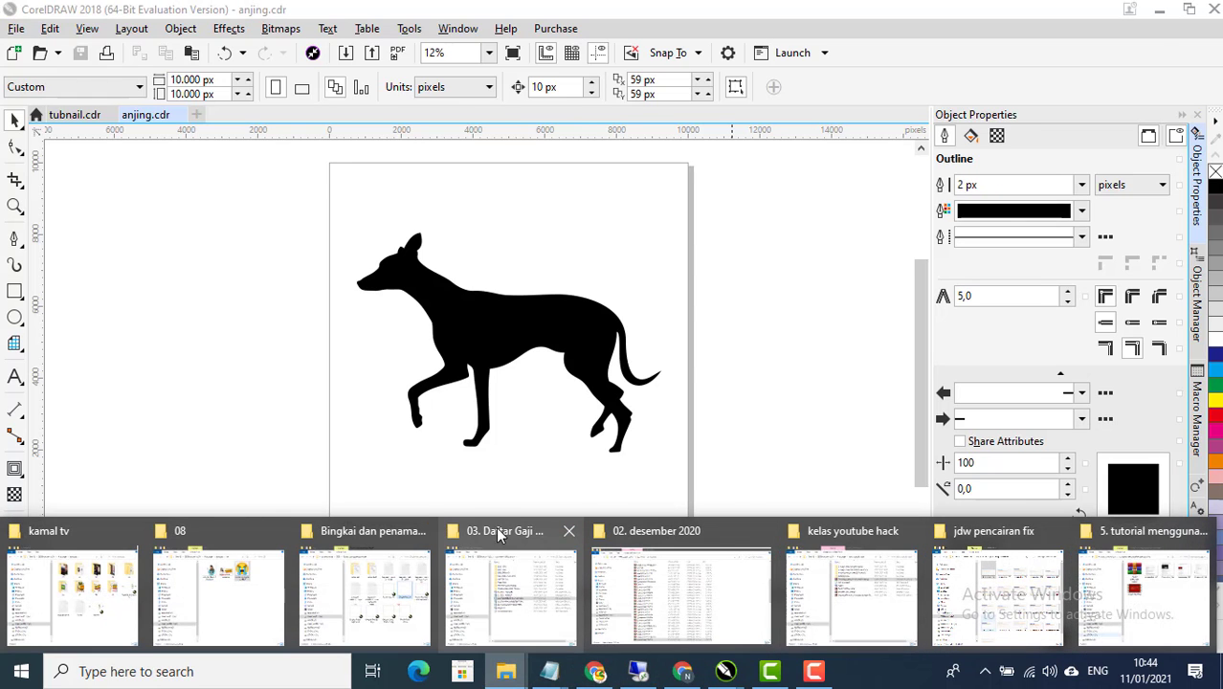
mouse_move(472, 530)
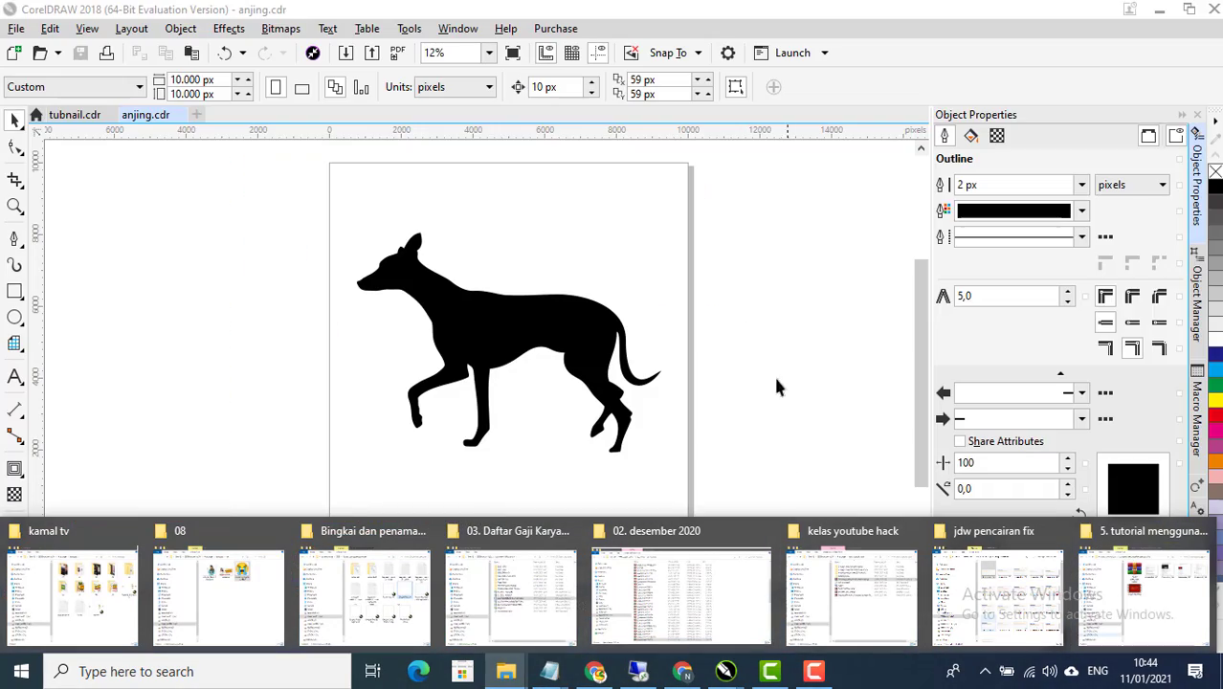
click(237, 354)
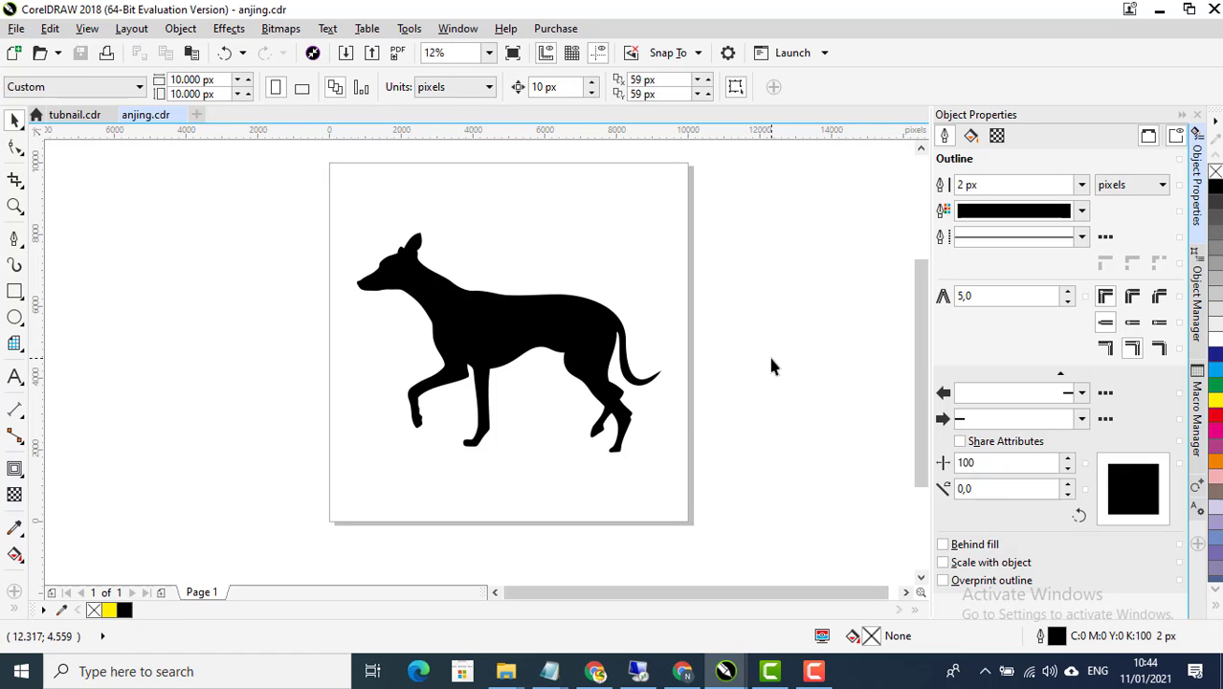
click(813, 671)
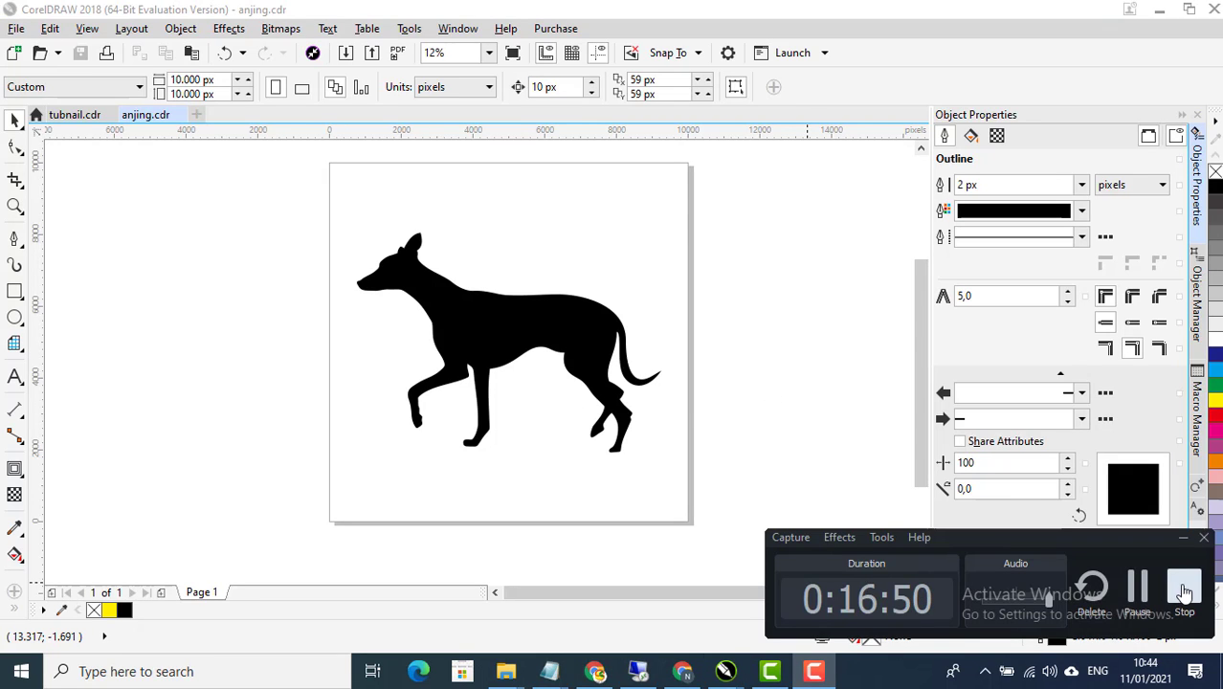